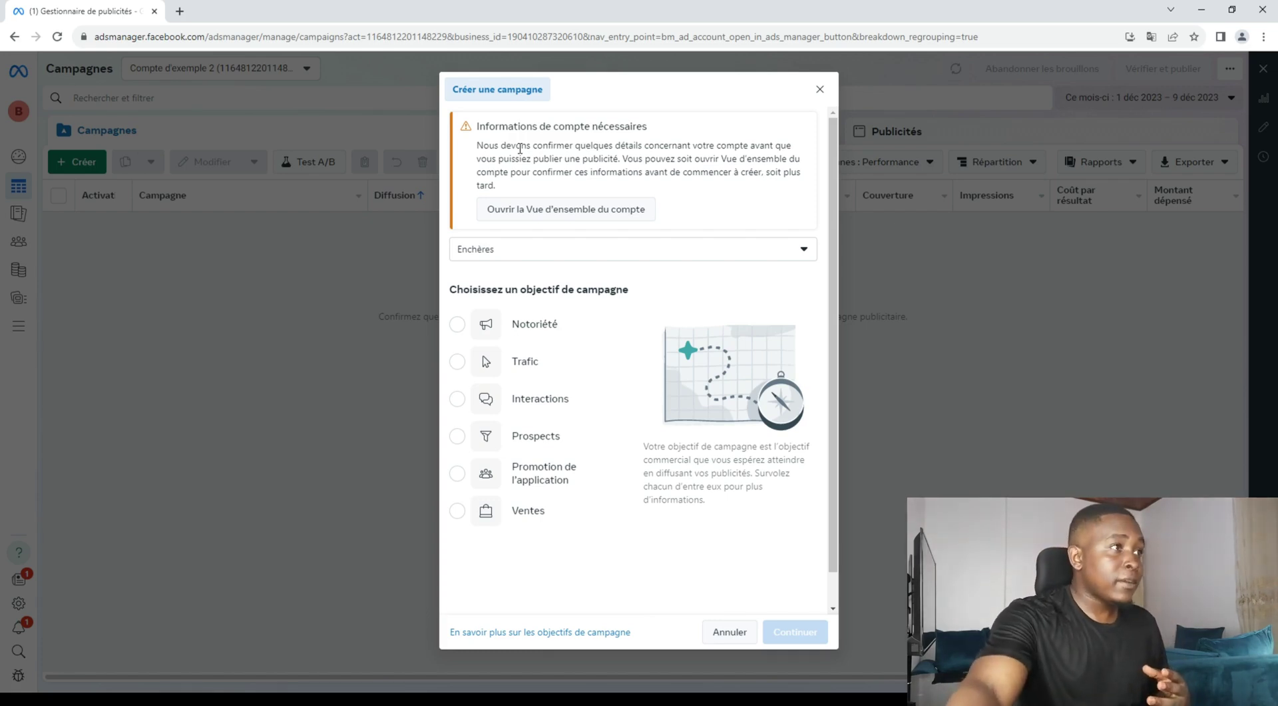
Create a campaign with the Ventes objective using the manual sales campaign configuration.
left_click(458, 513)
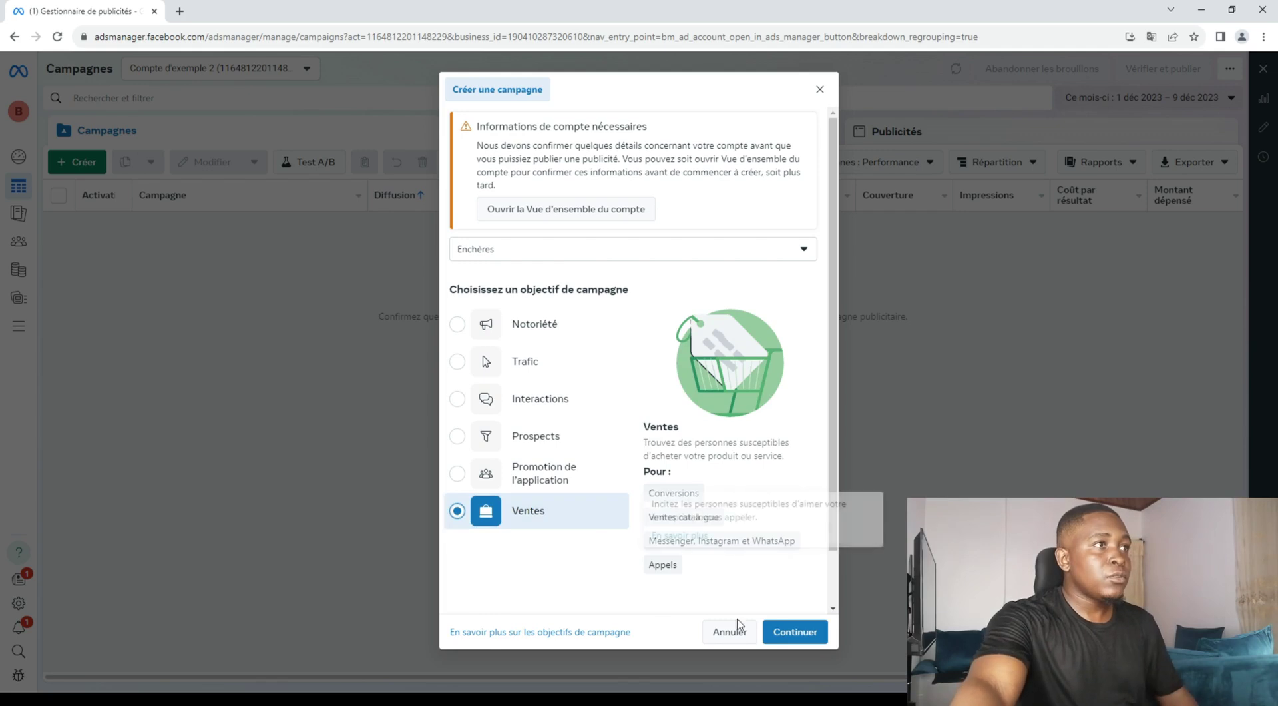
left_click(796, 632)
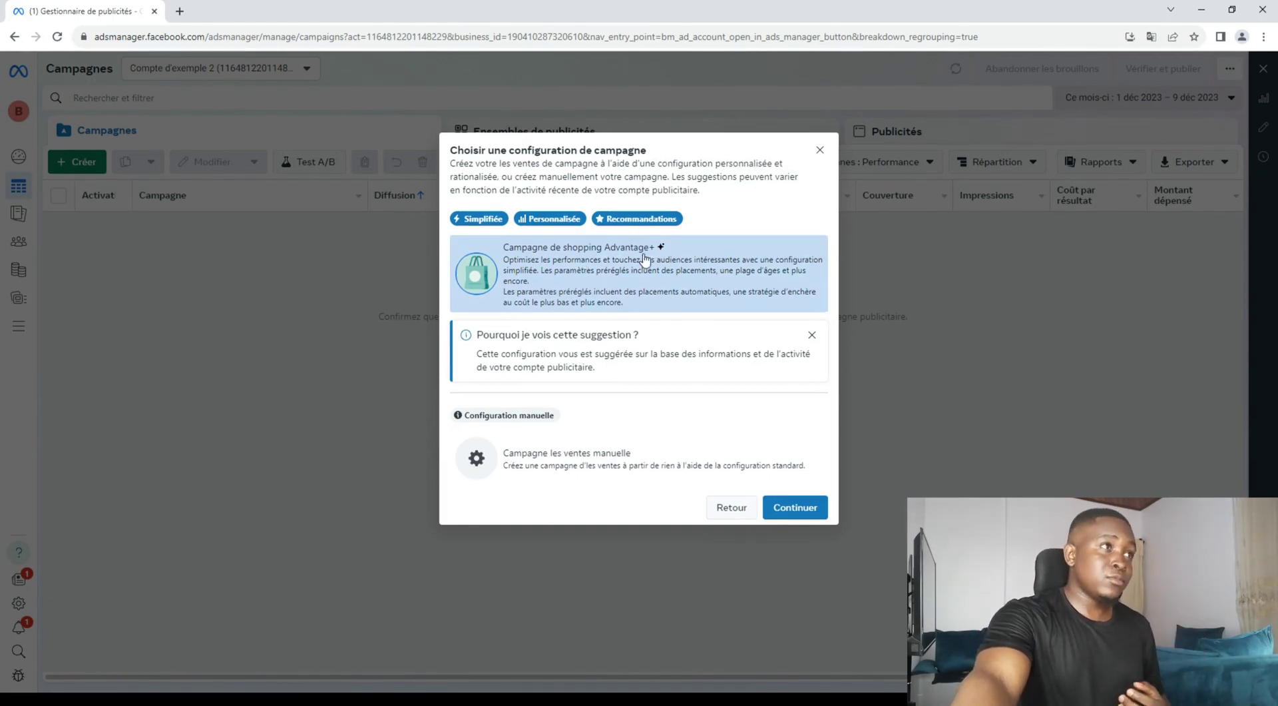
mouse_move(605, 257)
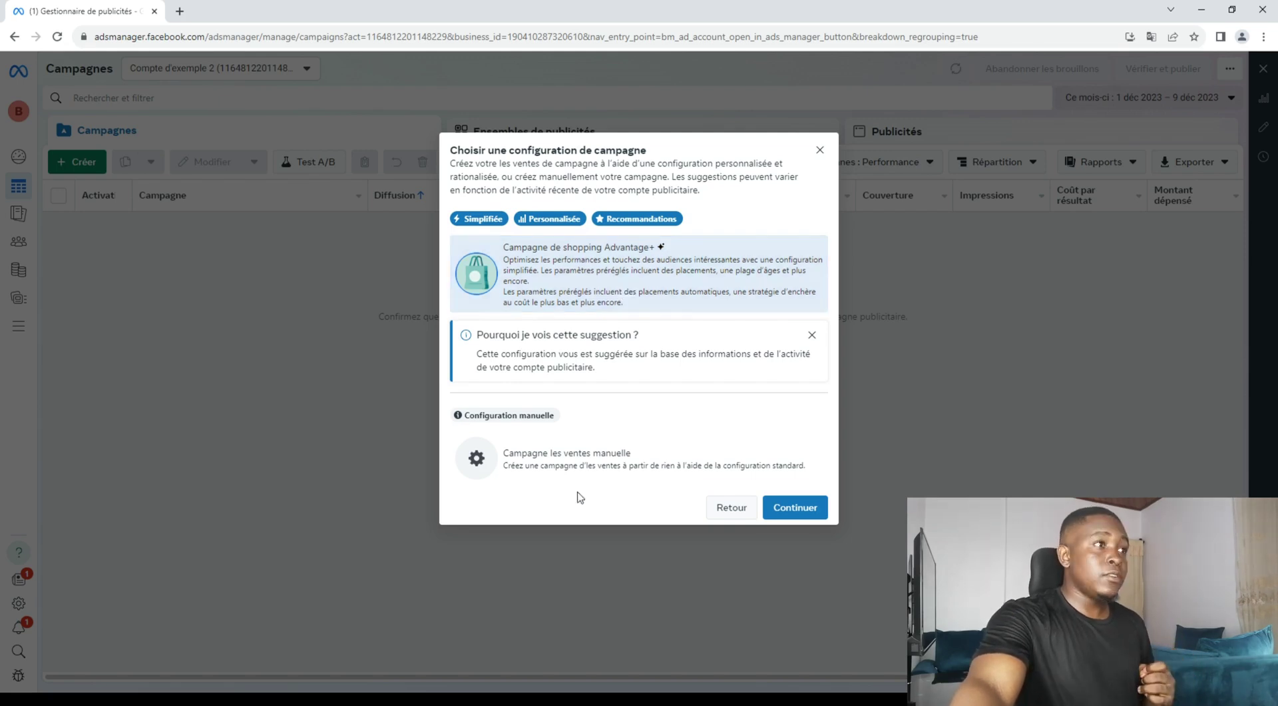
left_click(577, 465)
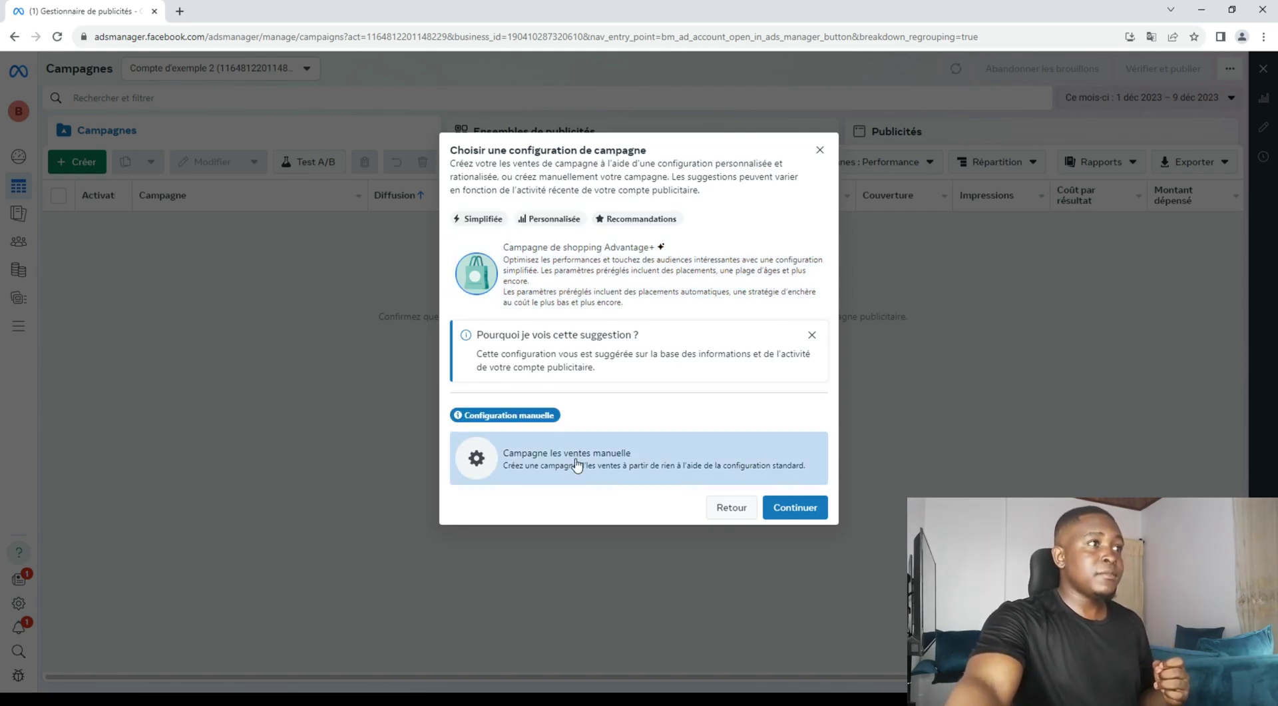
left_click(824, 507)
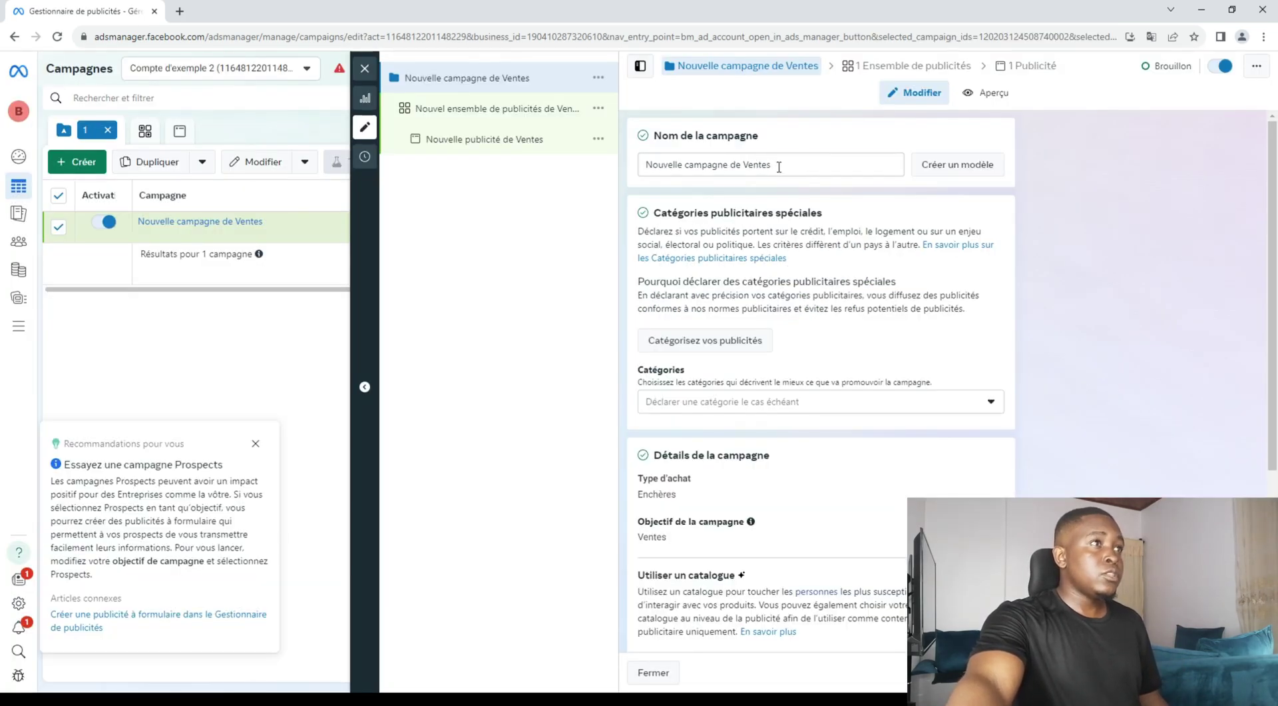
Rename the new sales campaign as CAMPAGNE 1.
triple_click(779, 167)
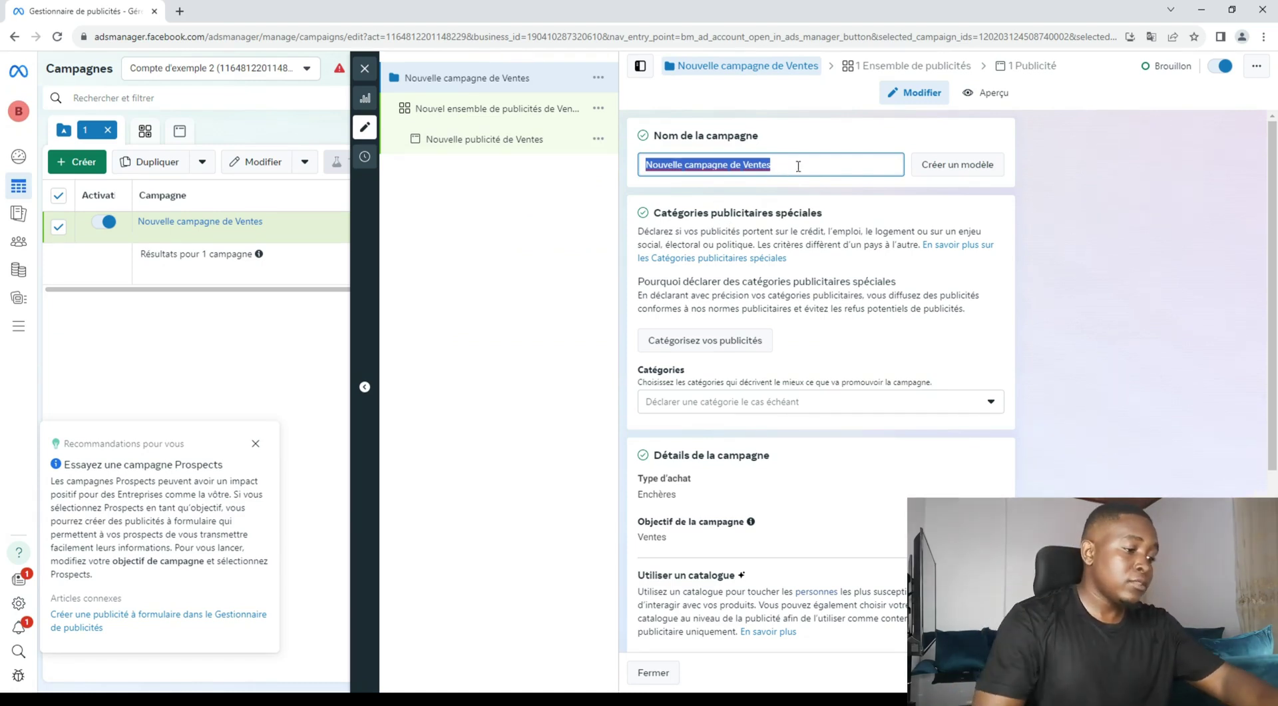
type("c")
key("BackSpace")
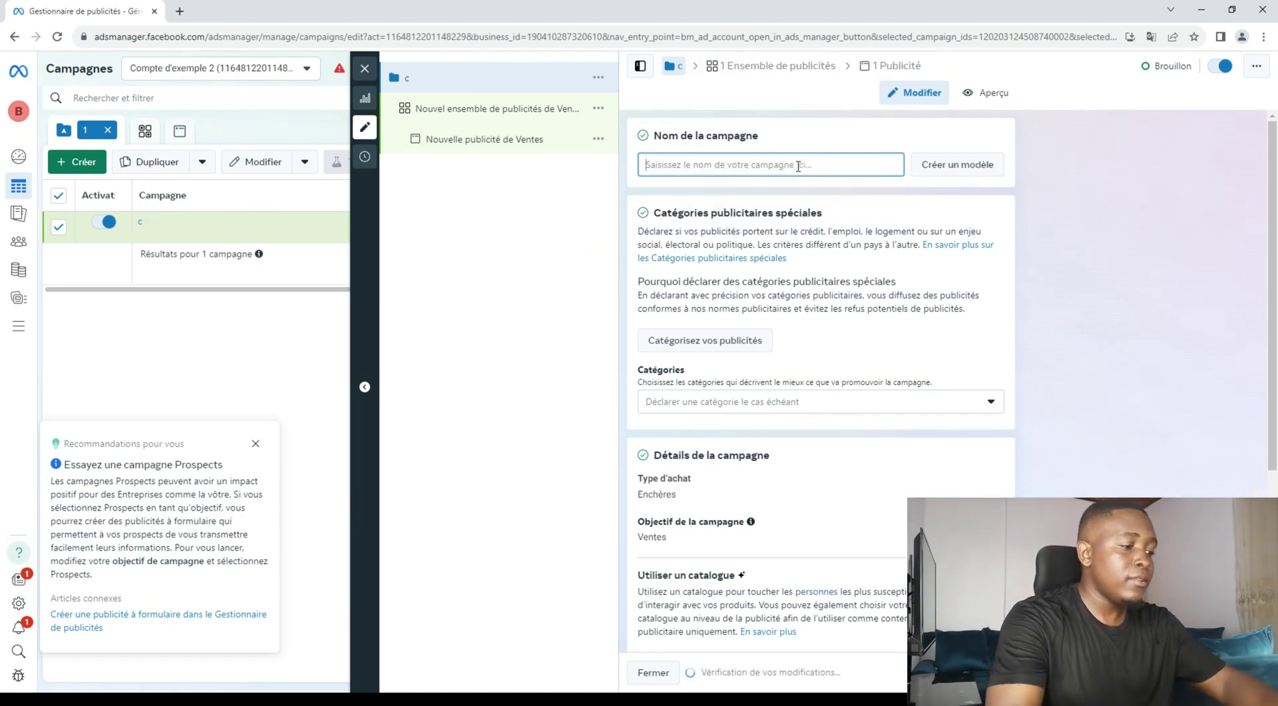
type("CAMPAGNE &")
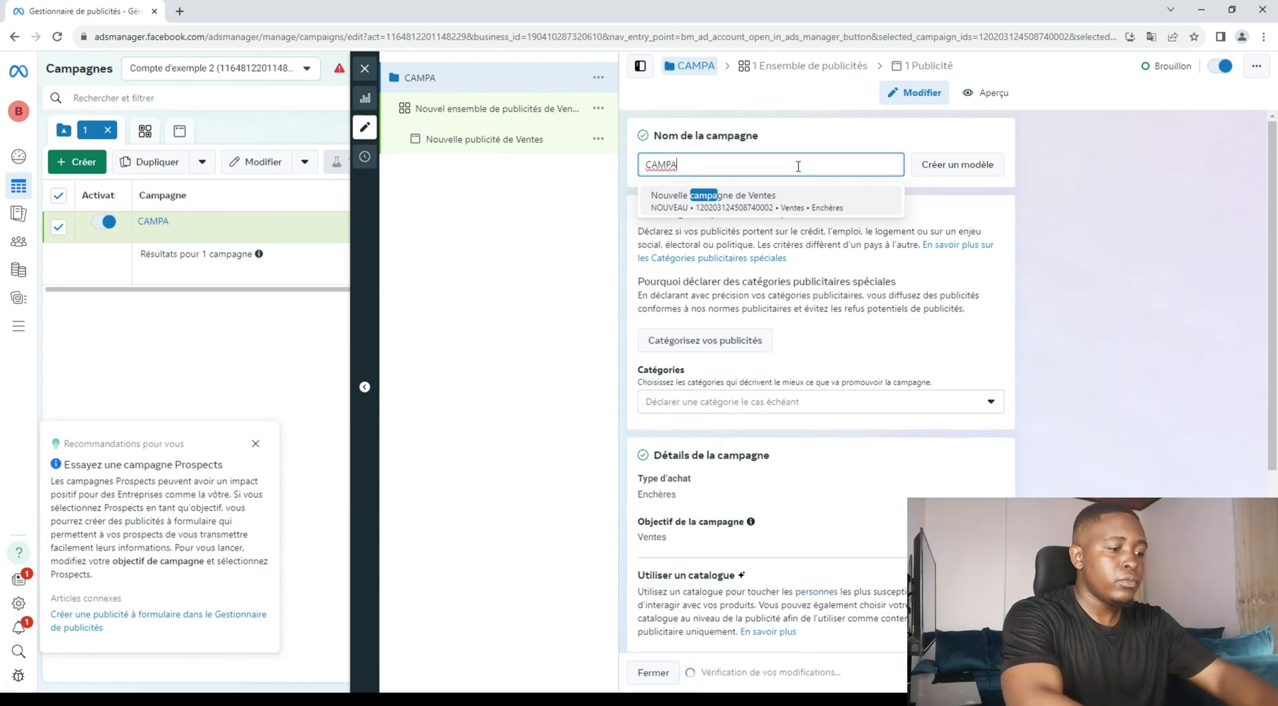
key("BackSpace")
type("1")
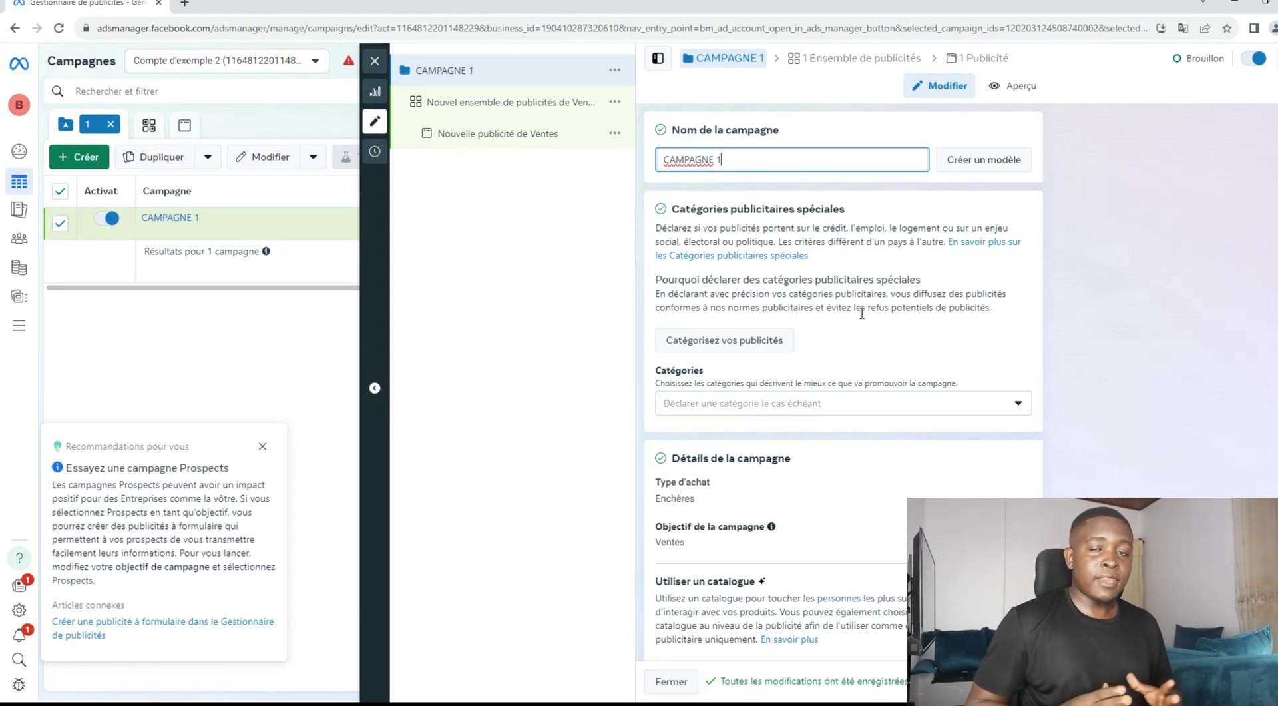
Try the Advantage campaign budget on CAMPAGNE 1 and switch it off again.
left_click(770, 340)
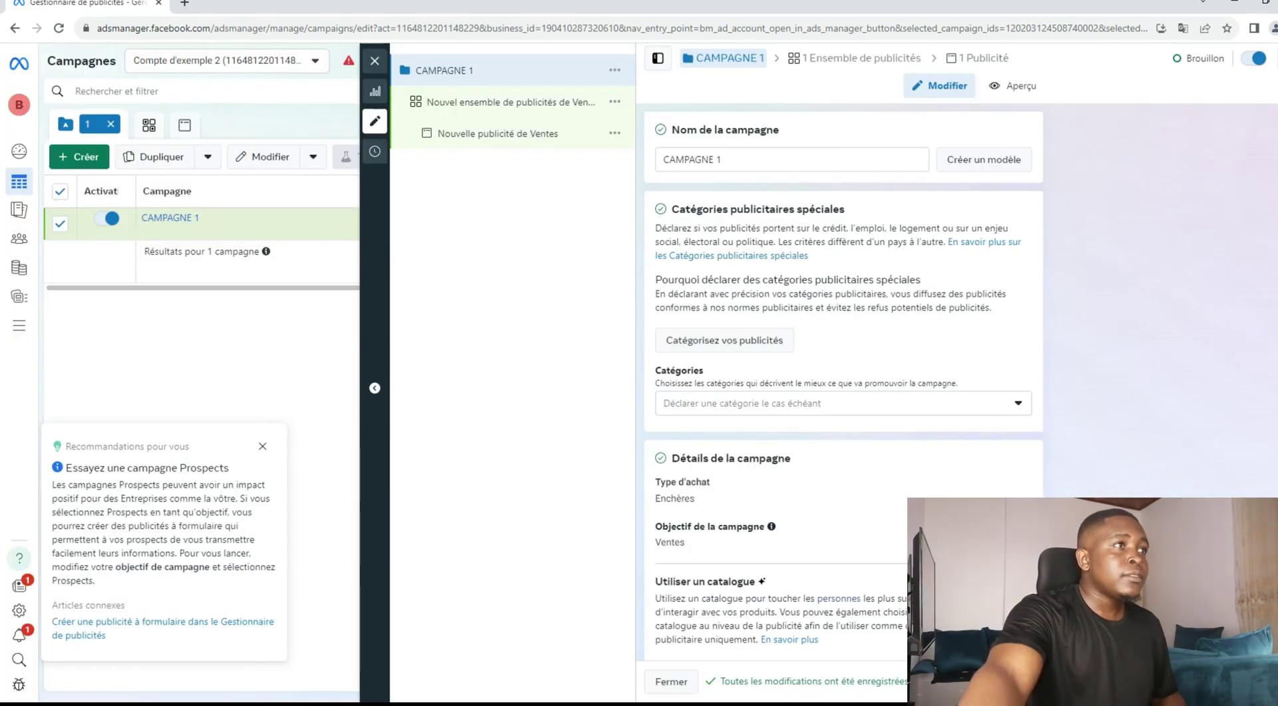
scroll(849, 487, "down", 5)
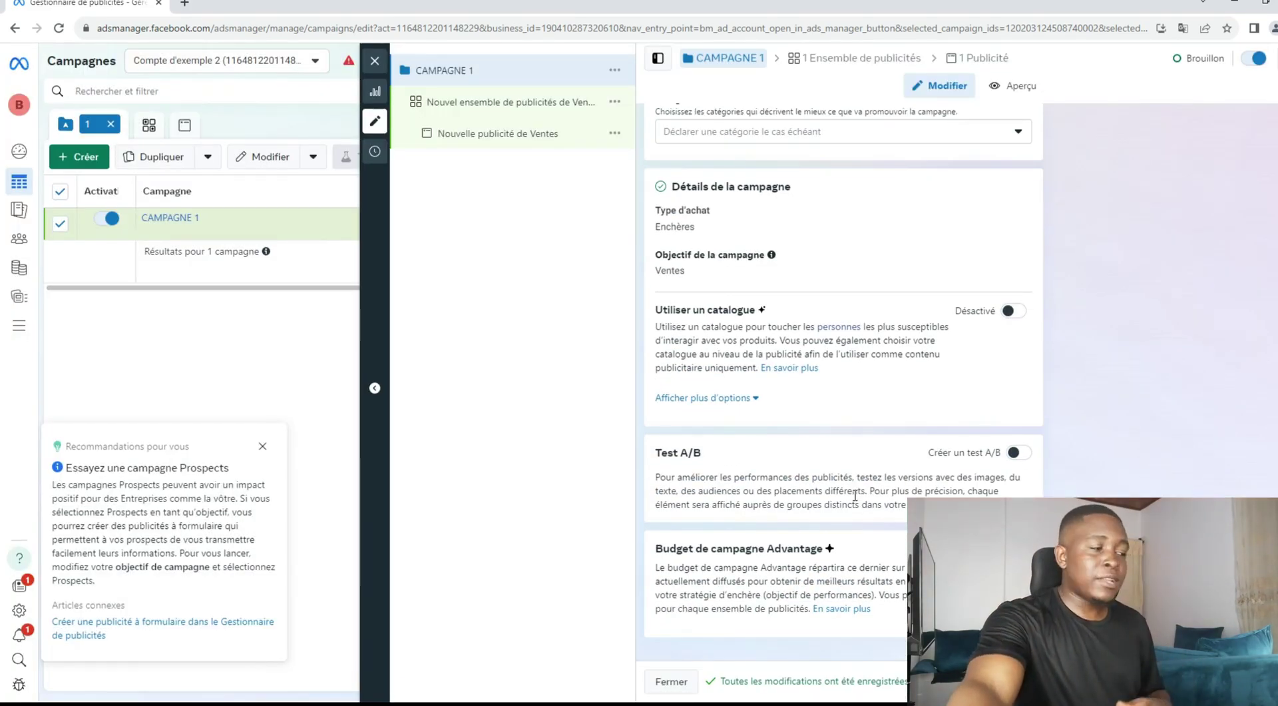
scroll(755, 553, "up", 1)
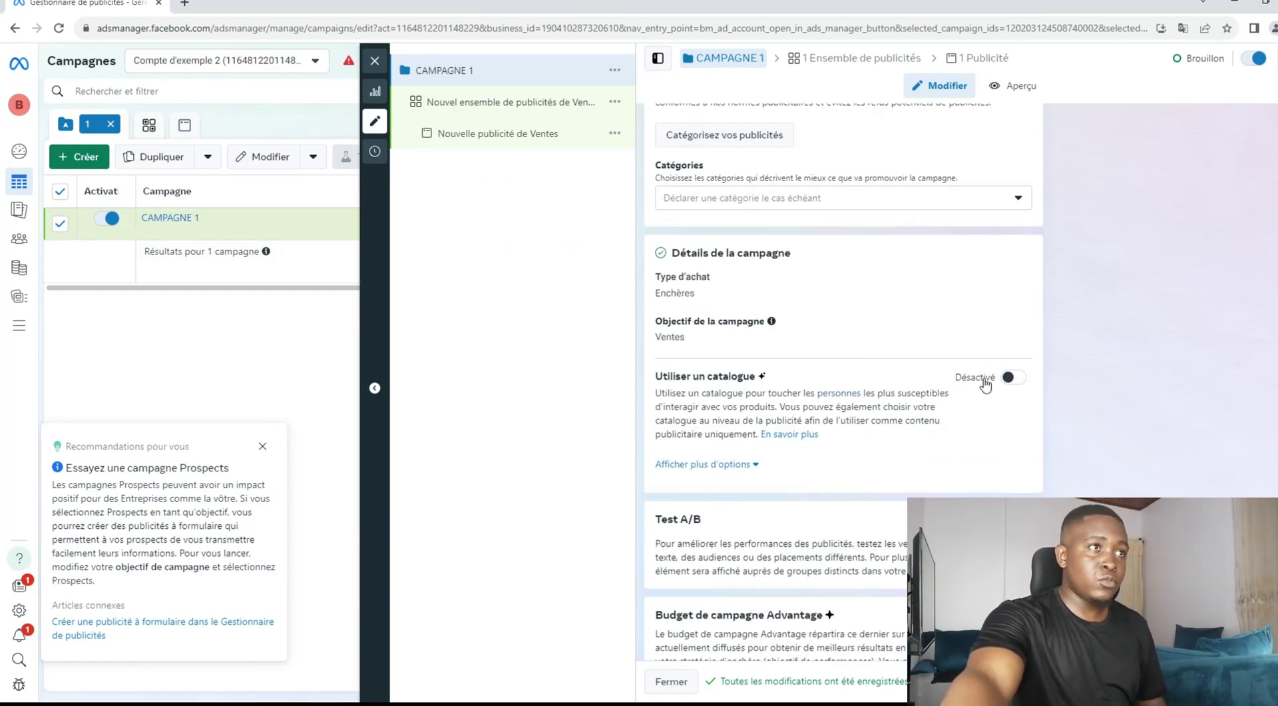
scroll(985, 380, "down", 1)
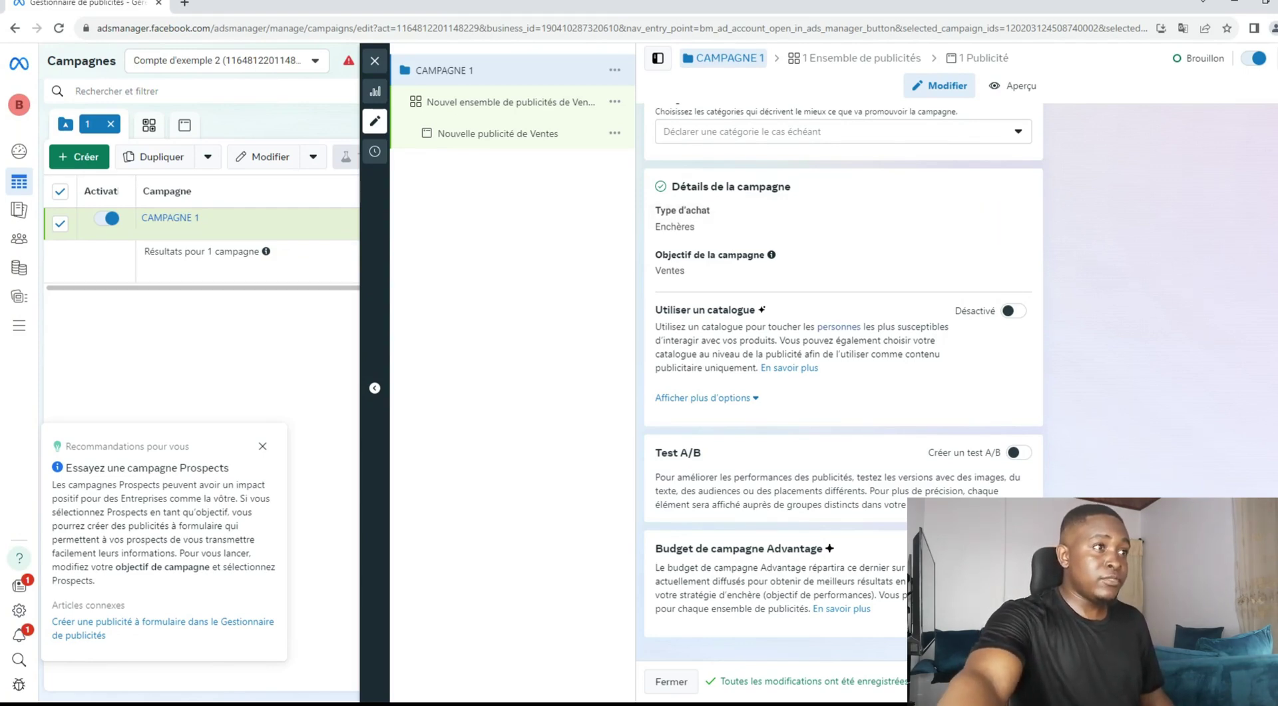
left_click(1019, 548)
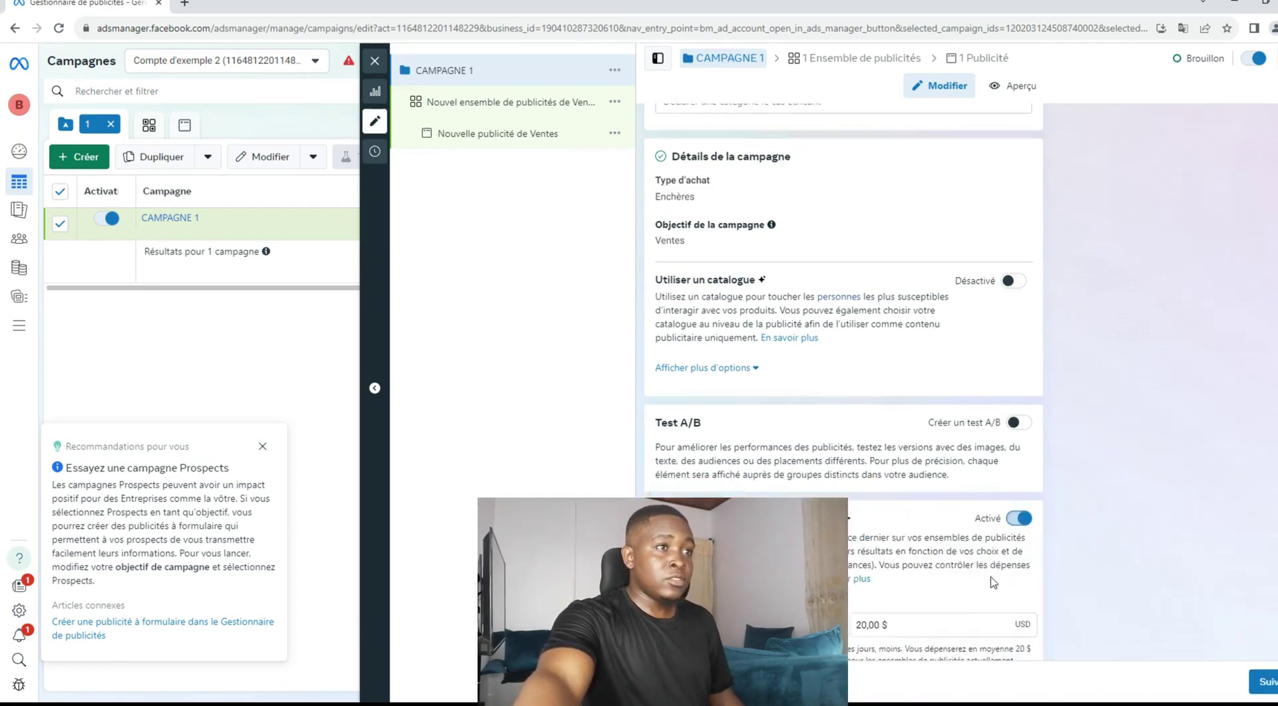
scroll(991, 577, "down", 2)
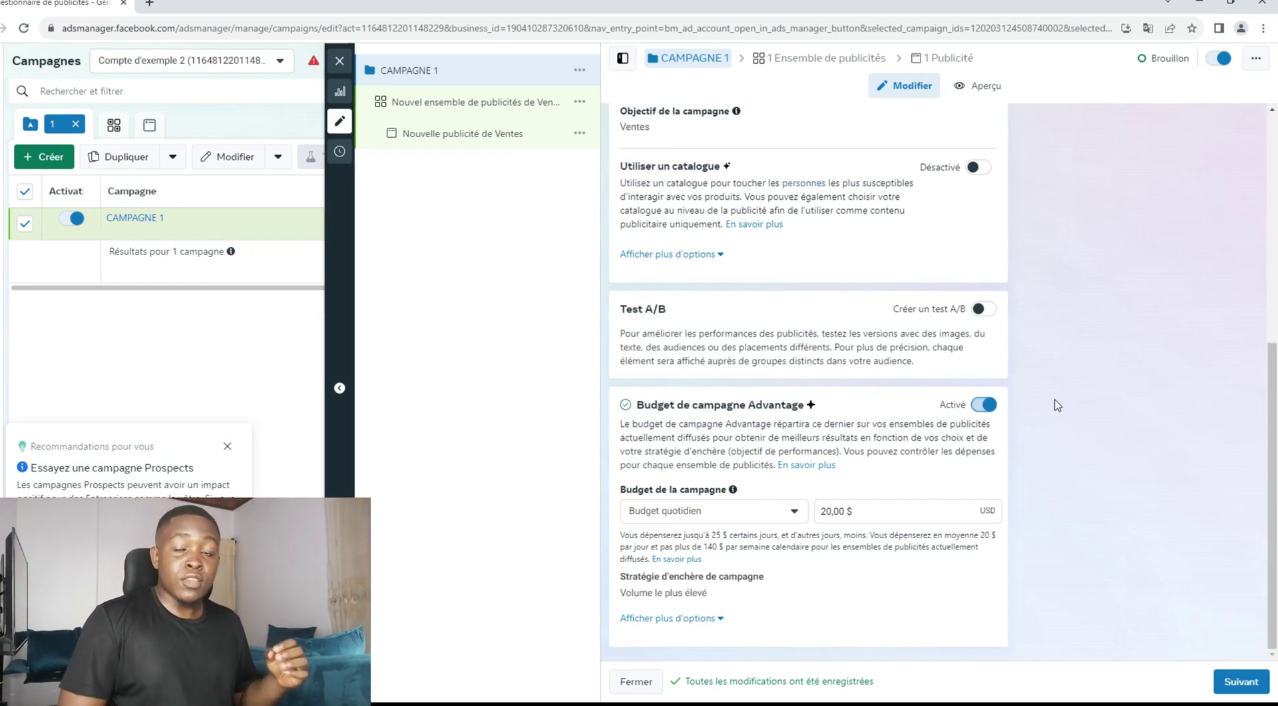
left_click(984, 404)
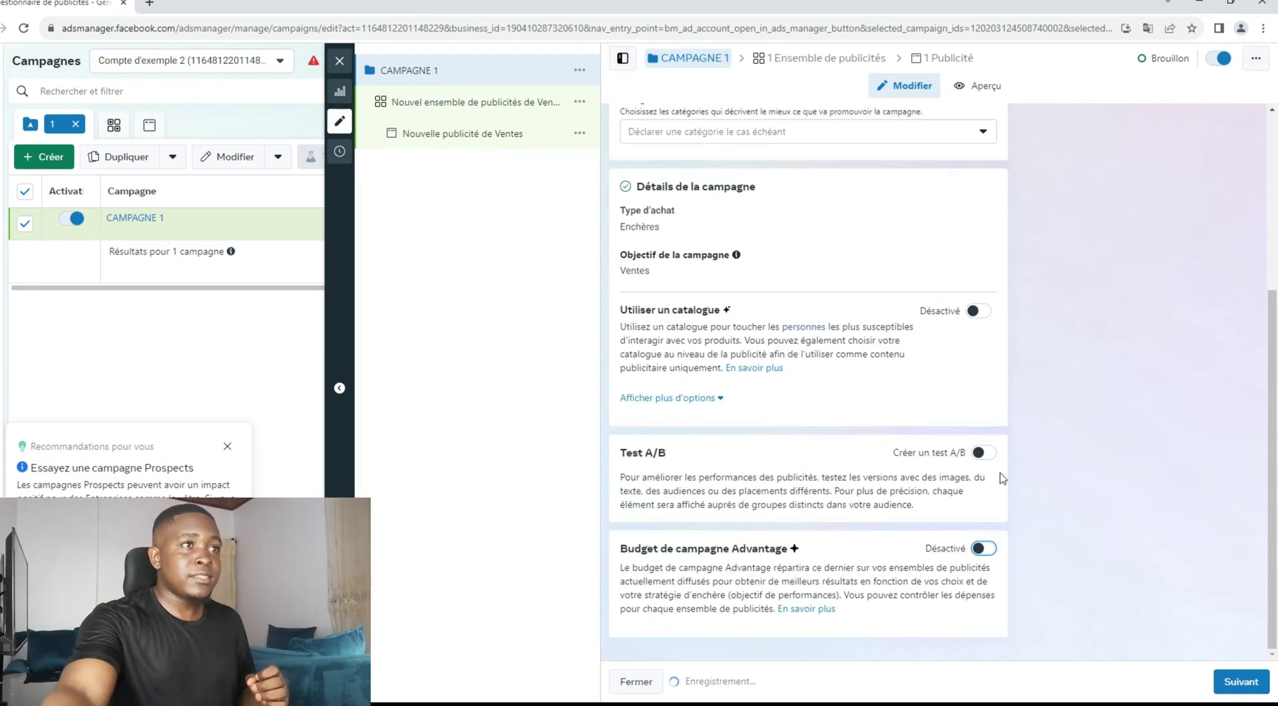
Continue to the campaign's ad set and rename it as ensemble 1.
left_click(1232, 682)
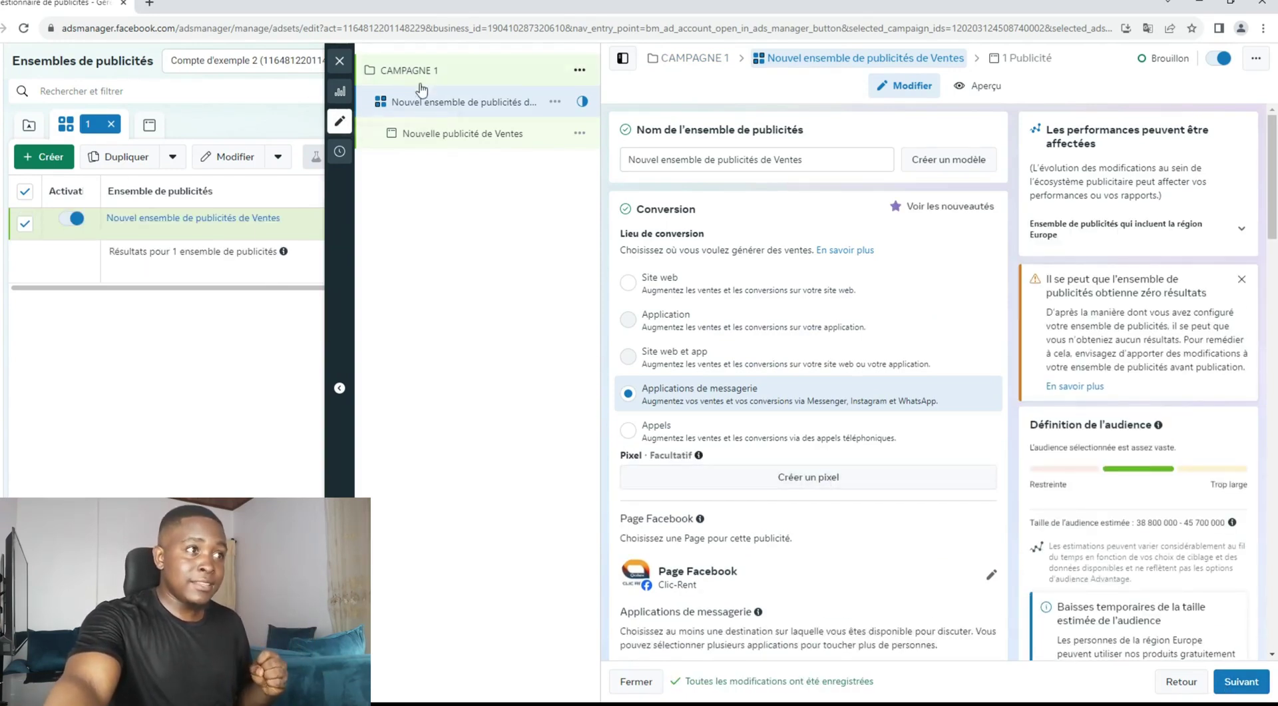
left_click_drag(803, 160, 491, 177)
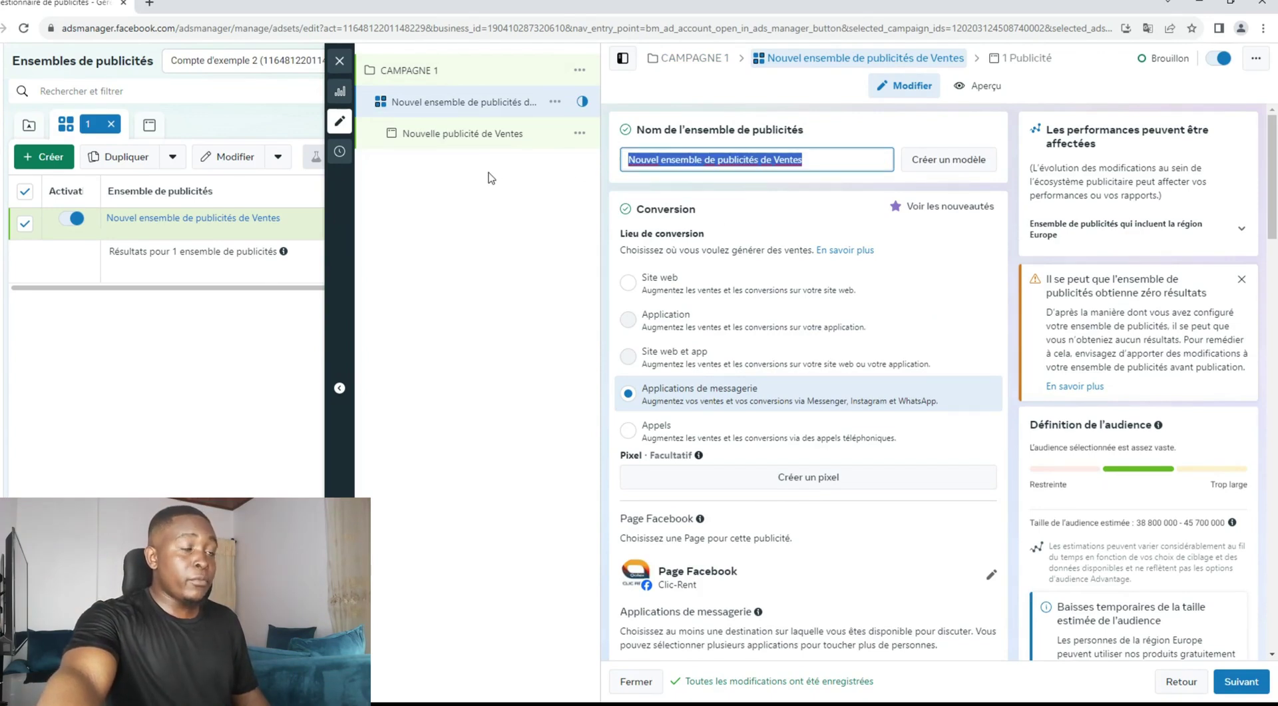
type("enseü")
type("ble 1")
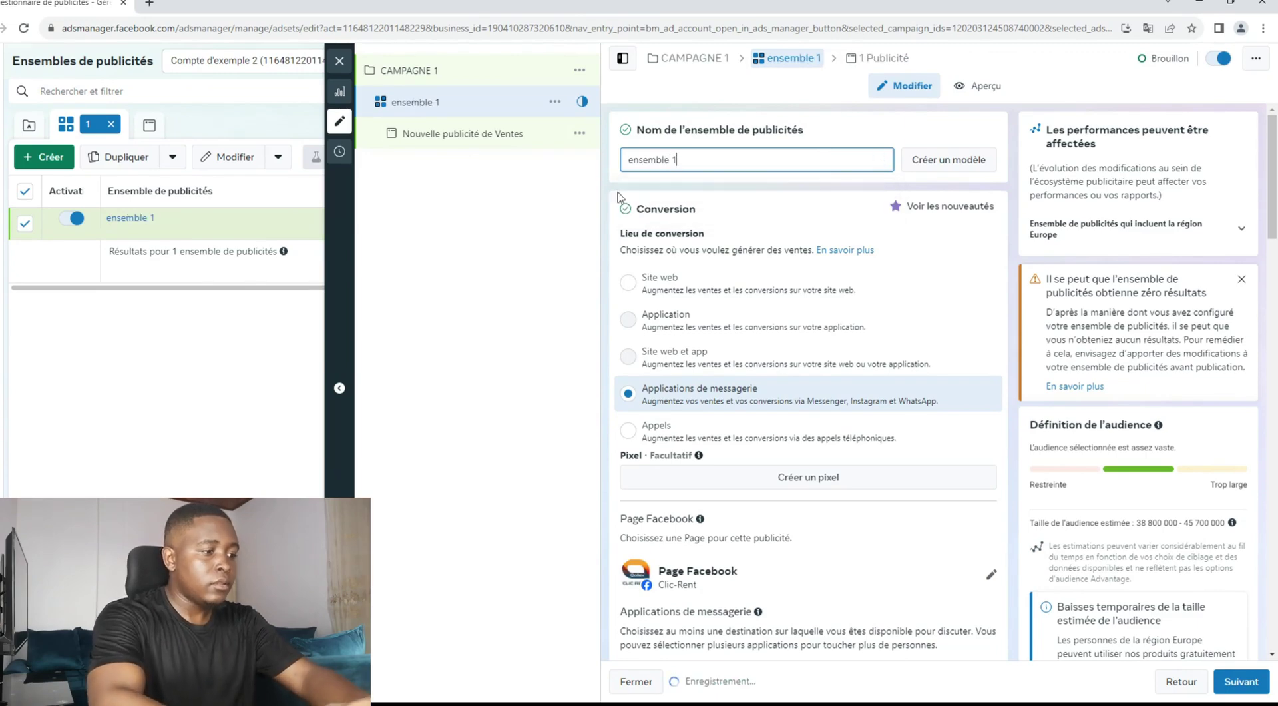
Add WhatsApp as a messaging destination for ensemble 1, keeping Applications de messagerie as the conversion location.
scroll(654, 359, "down", 2)
scroll(732, 291, "up", 2)
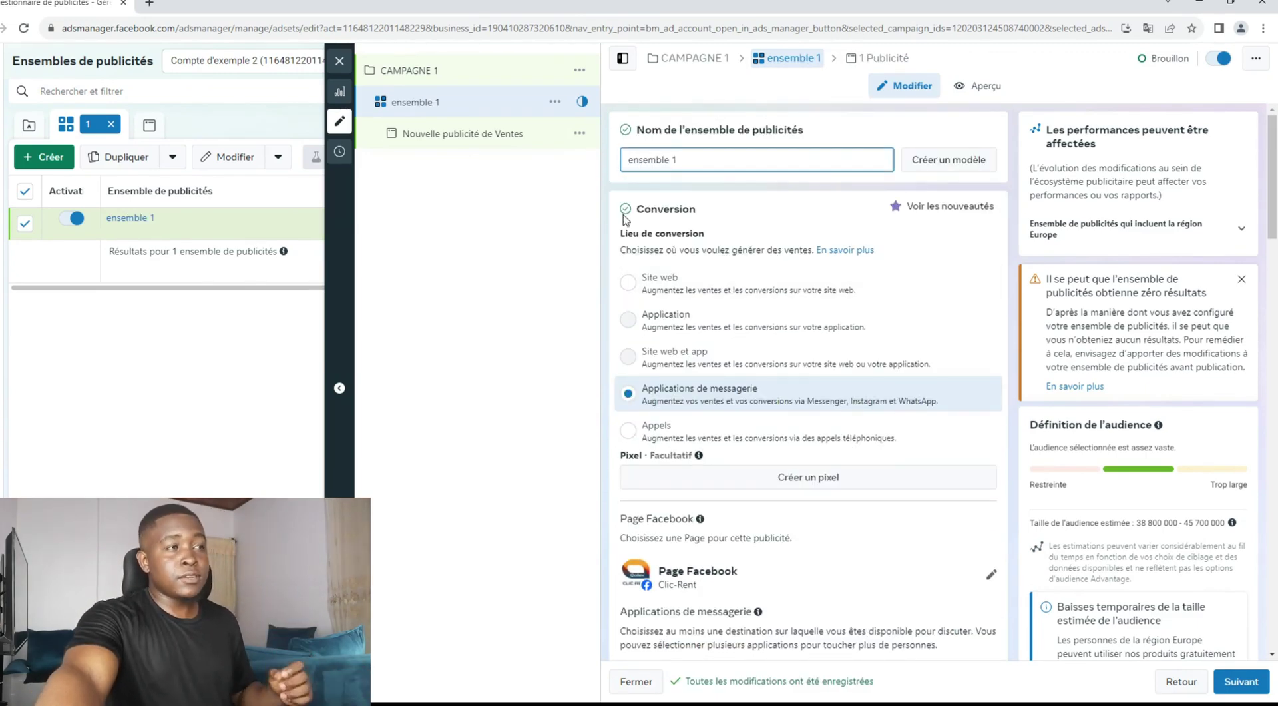
mouse_move(676, 313)
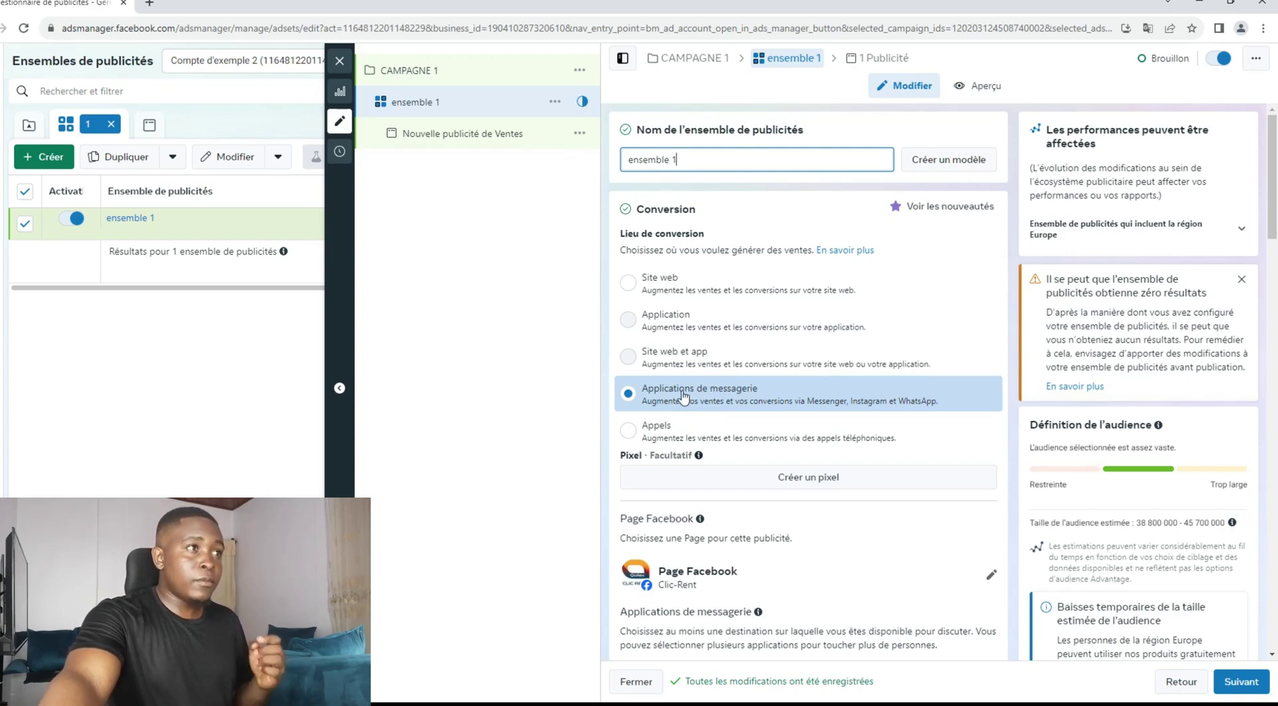
scroll(803, 504, "down", 3)
scroll(832, 138, "down", 1)
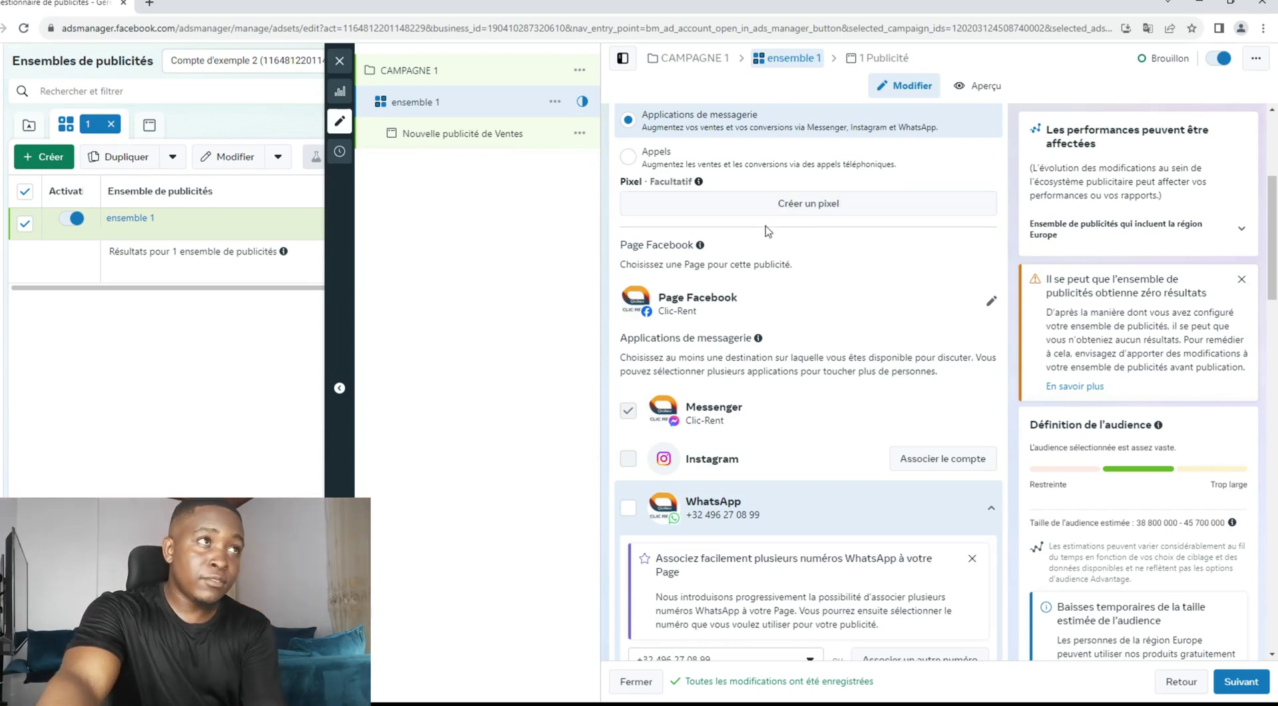
scroll(670, 476, "down", 1)
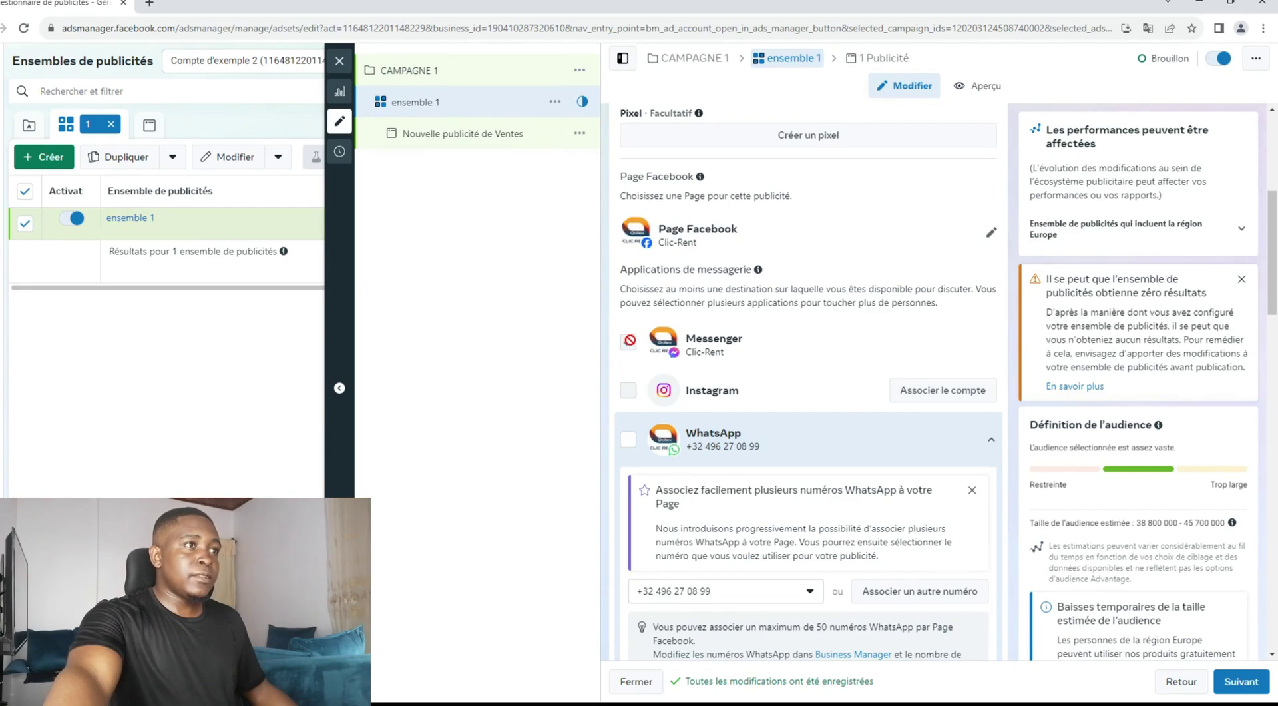
left_click(627, 442)
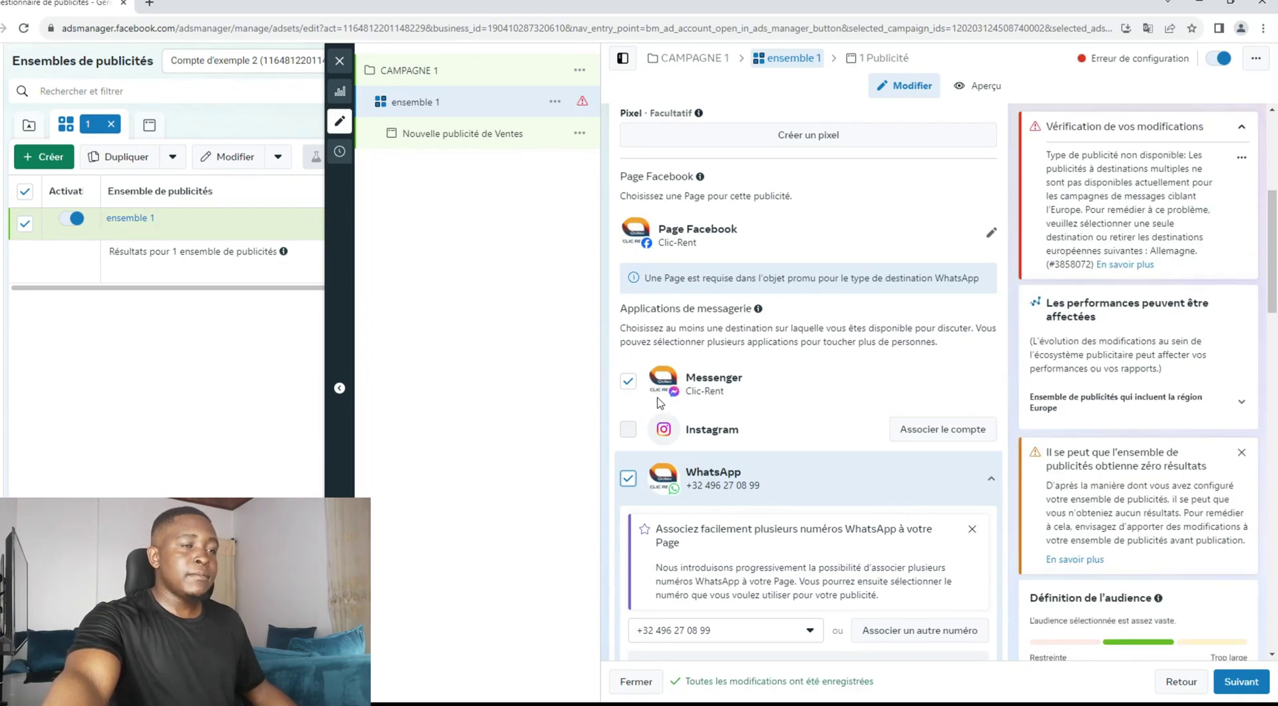
Examine the ad set's performance objective, optional cost-per-result goal, and budget and schedule settings.
scroll(658, 402, "down", 5)
scroll(657, 406, "down", 2)
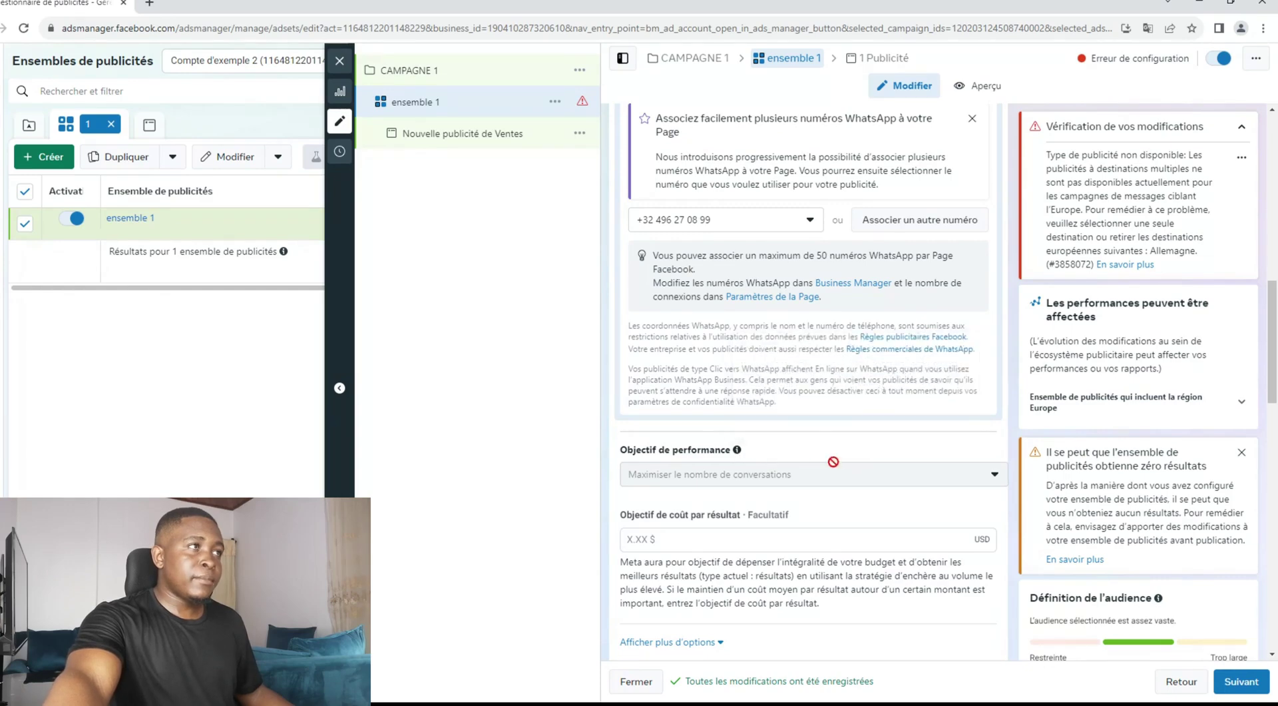
scroll(839, 474, "down", 3)
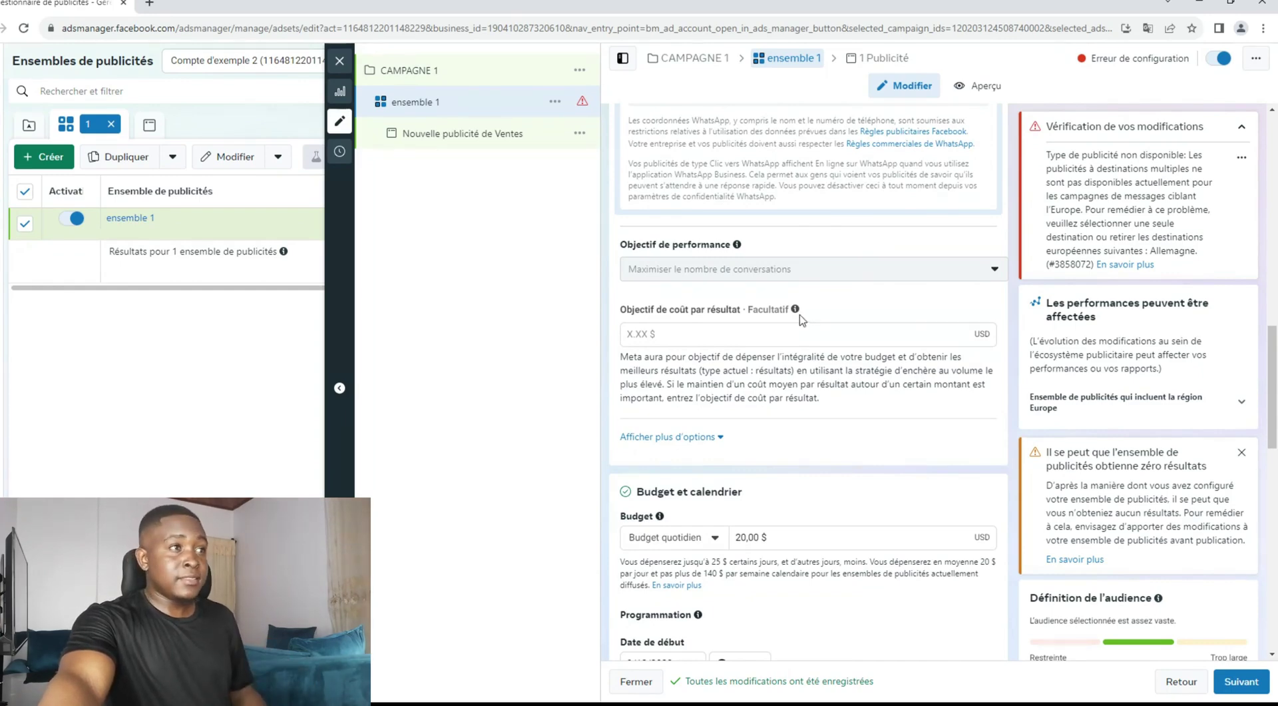
mouse_move(795, 310)
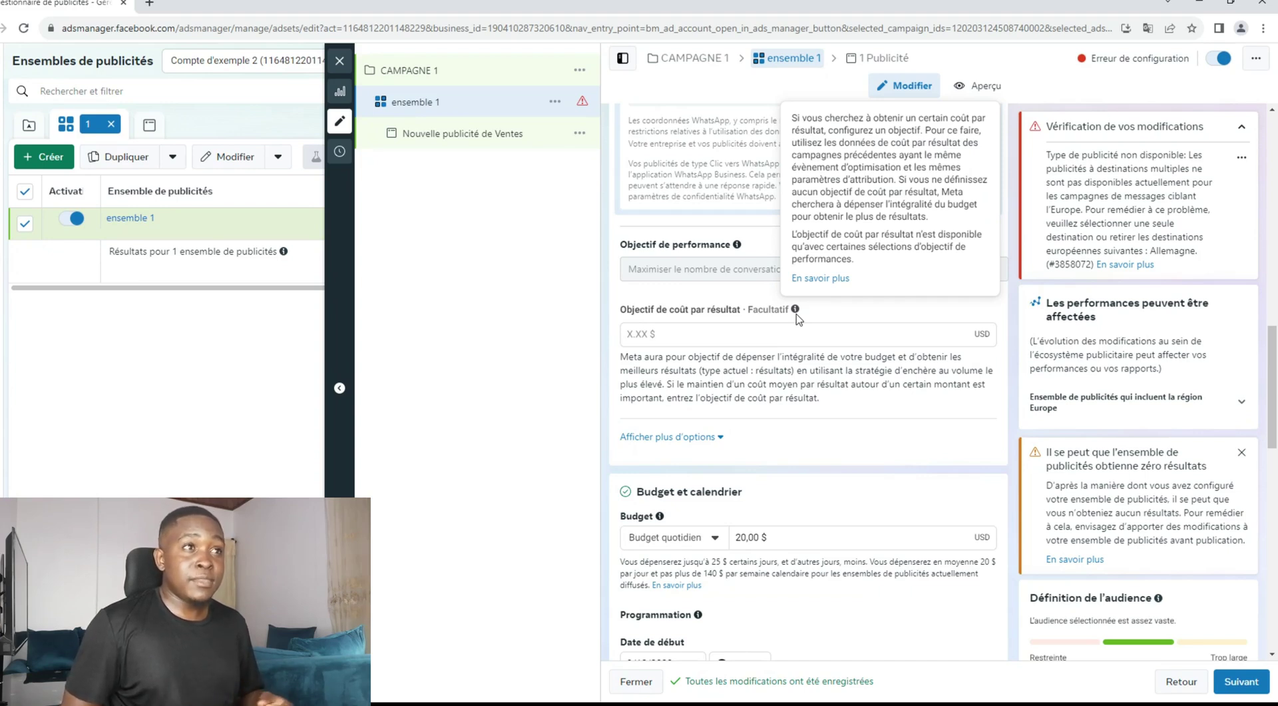
scroll(719, 444, "down", 1)
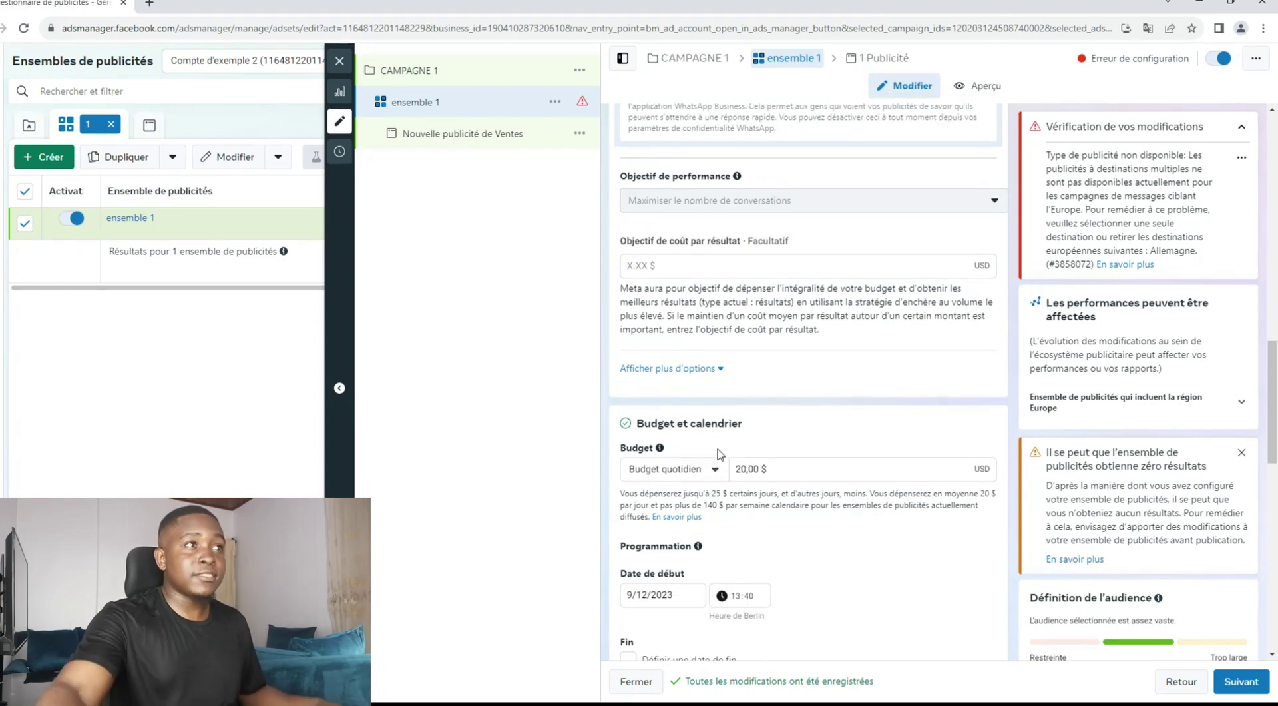
scroll(718, 420, "down", 2)
scroll(669, 201, "up", 2)
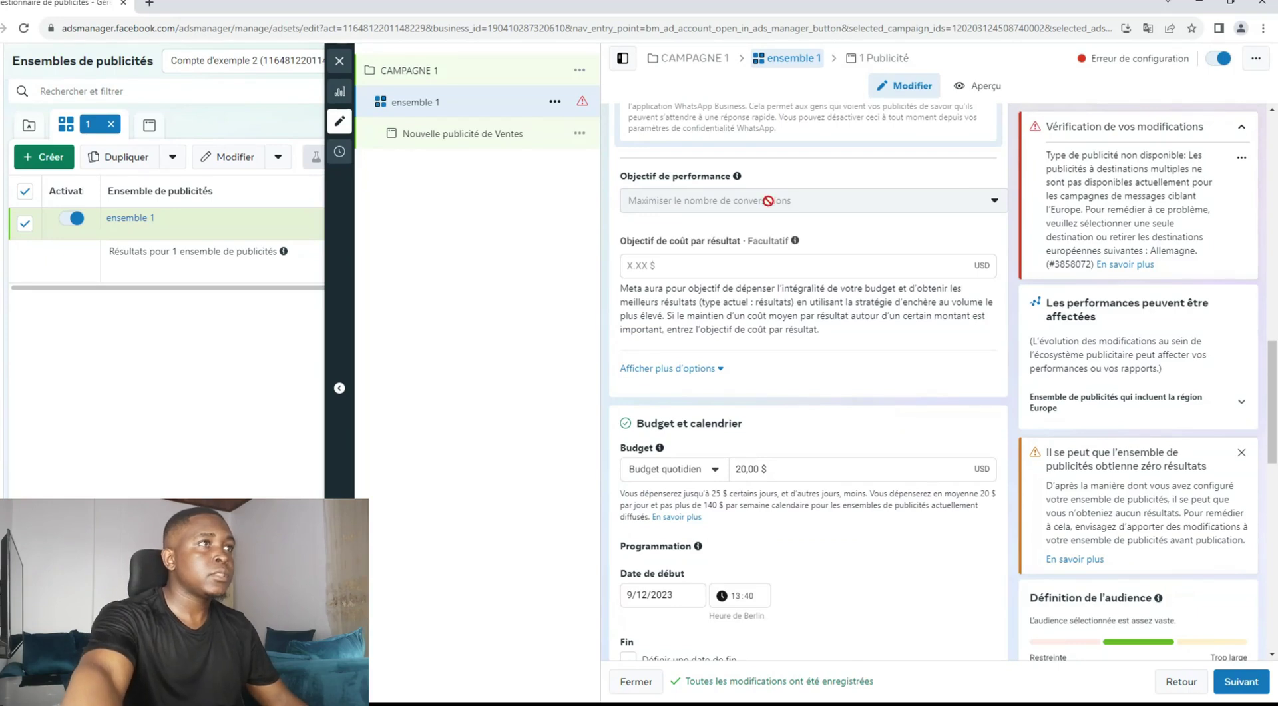
Switch the ad set's budget type to Budget global and back to Budget quotidien.
scroll(765, 468, "down", 1)
left_click(747, 401)
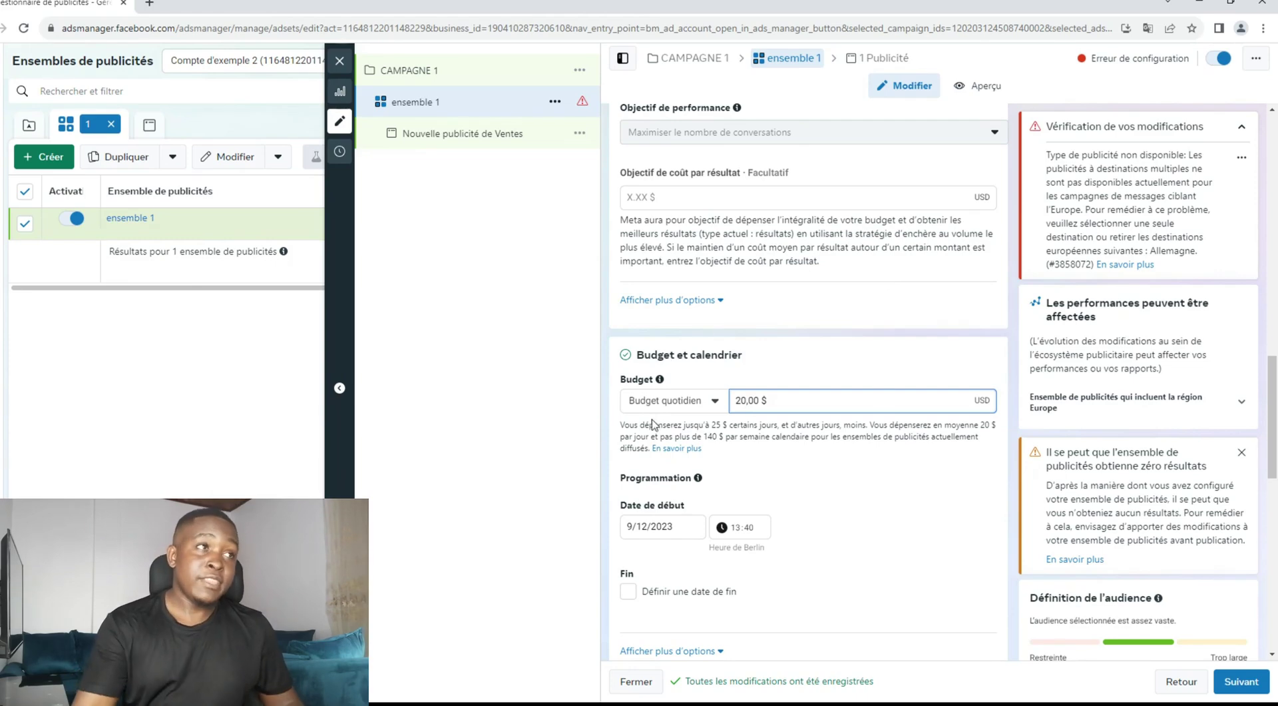
left_click(716, 401)
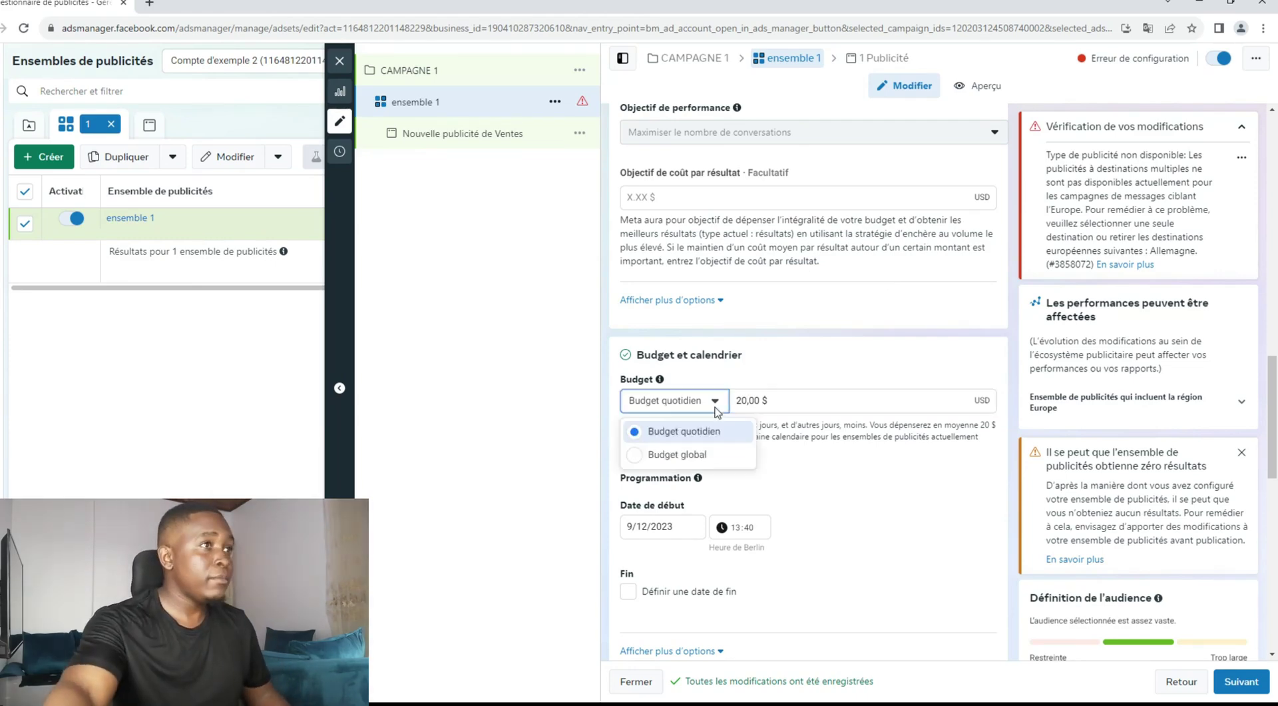
left_click(705, 452)
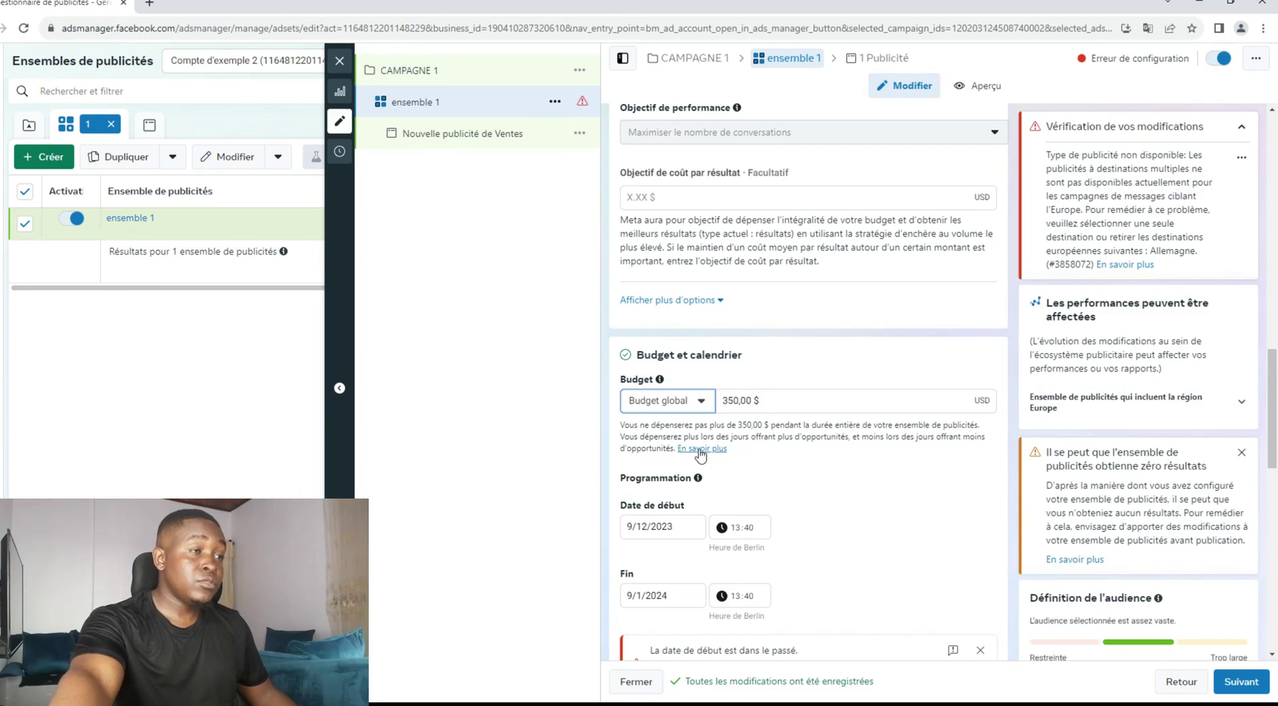
left_click(732, 400)
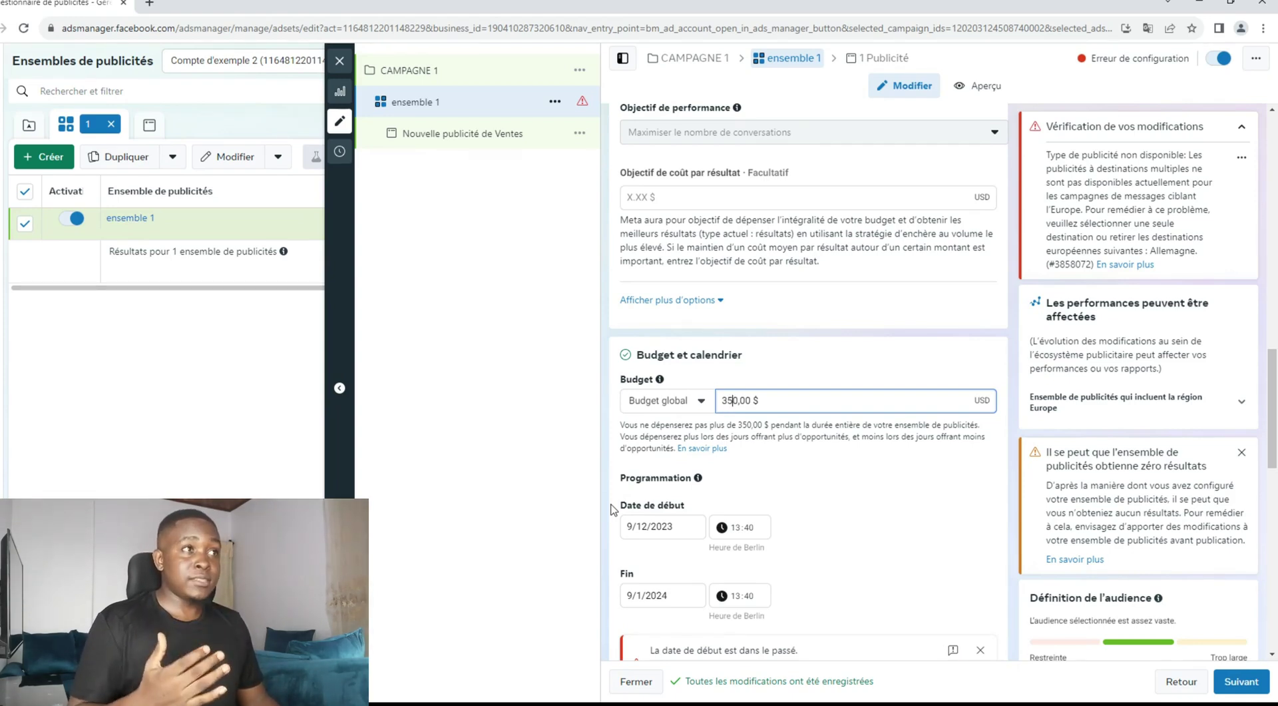
left_click(679, 404)
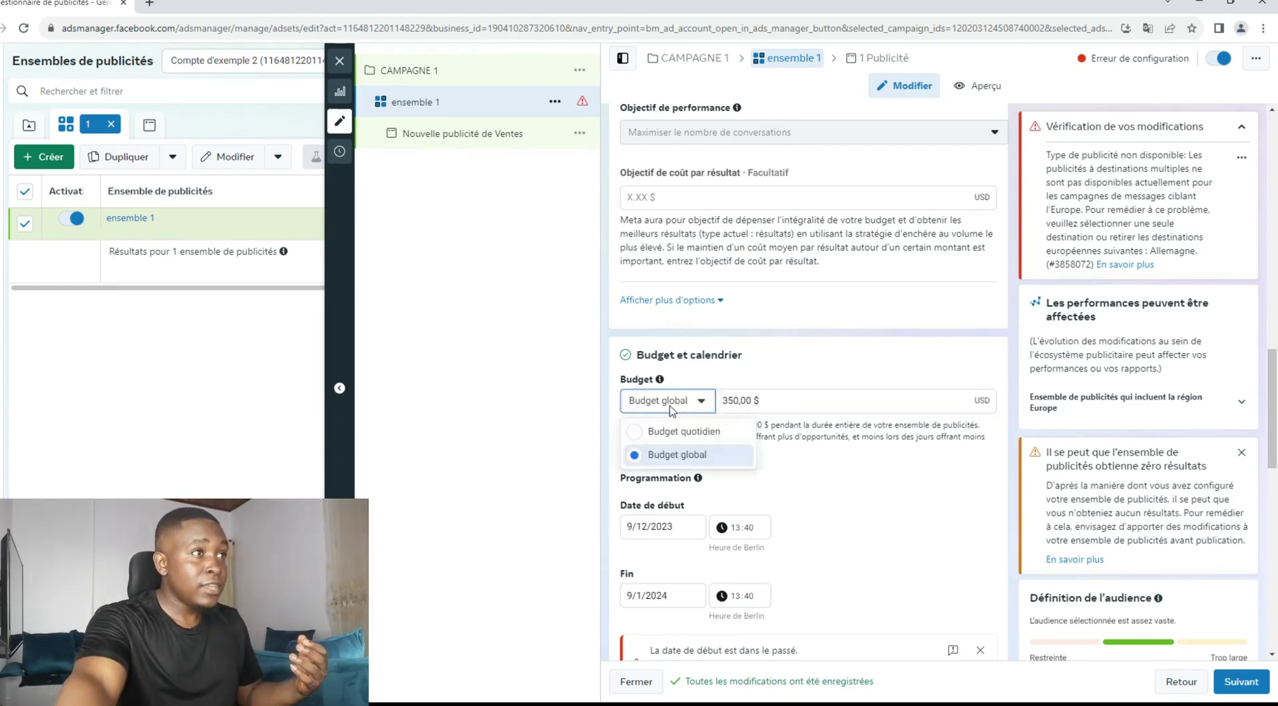
left_click(684, 434)
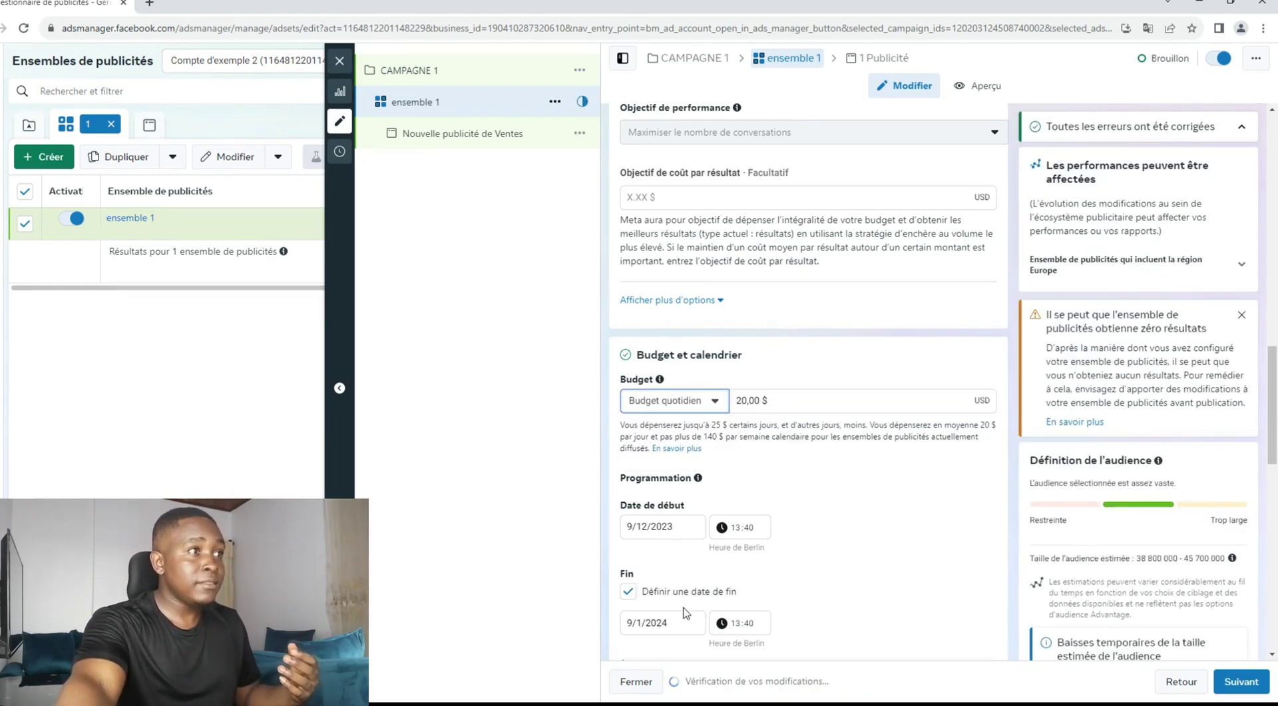
Remove the ad set's end date and set its daily budget to 5,00 $.
left_click(631, 593)
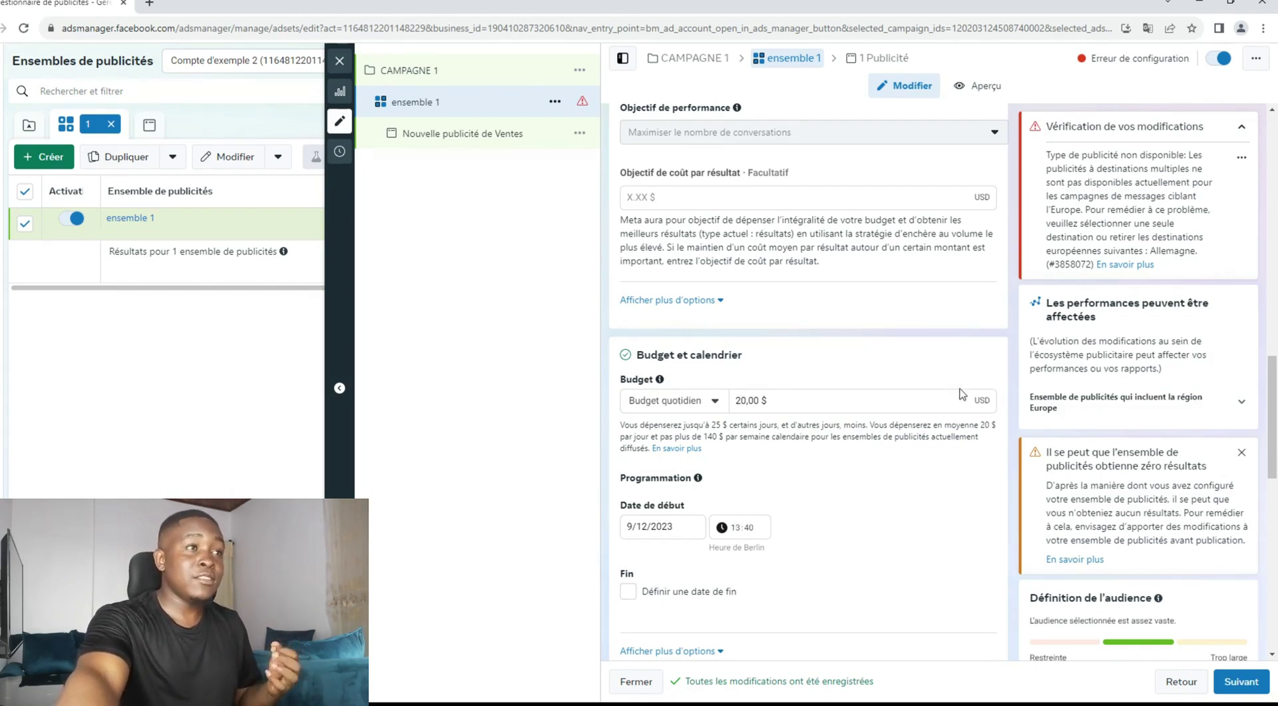
left_click(743, 400)
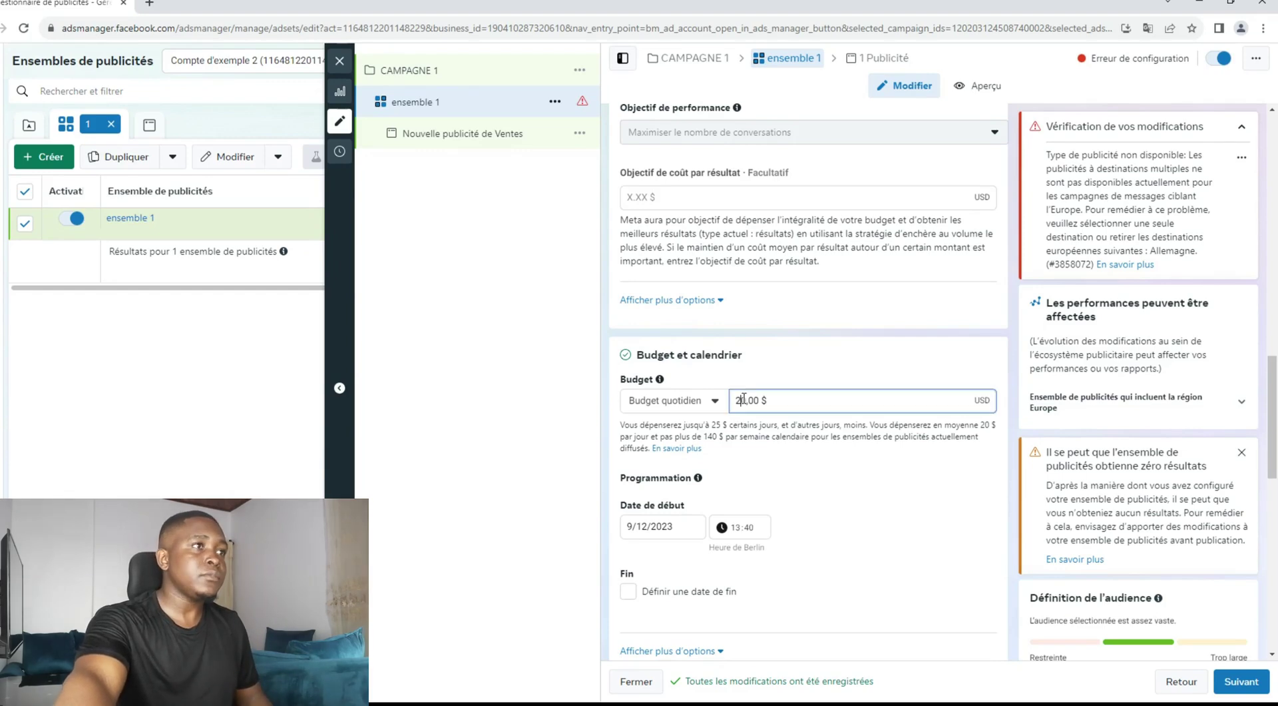
key("BackSpace")
key("BackSpace")
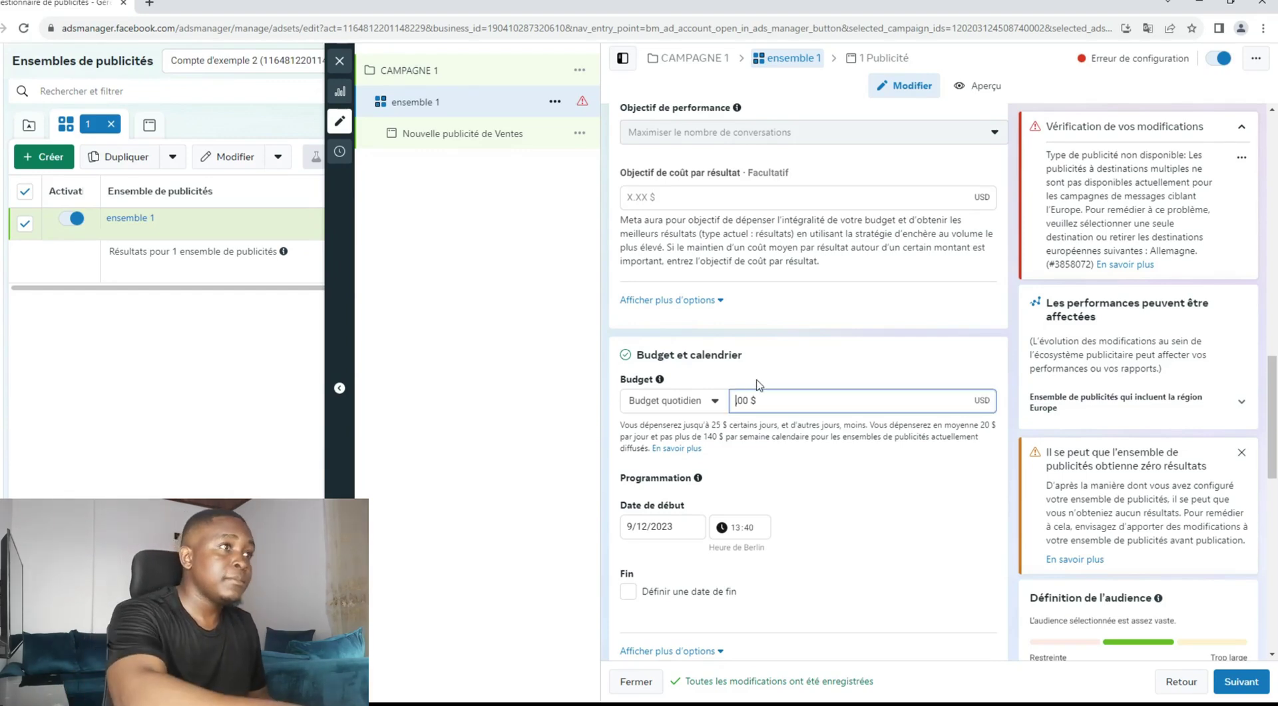
type("1")
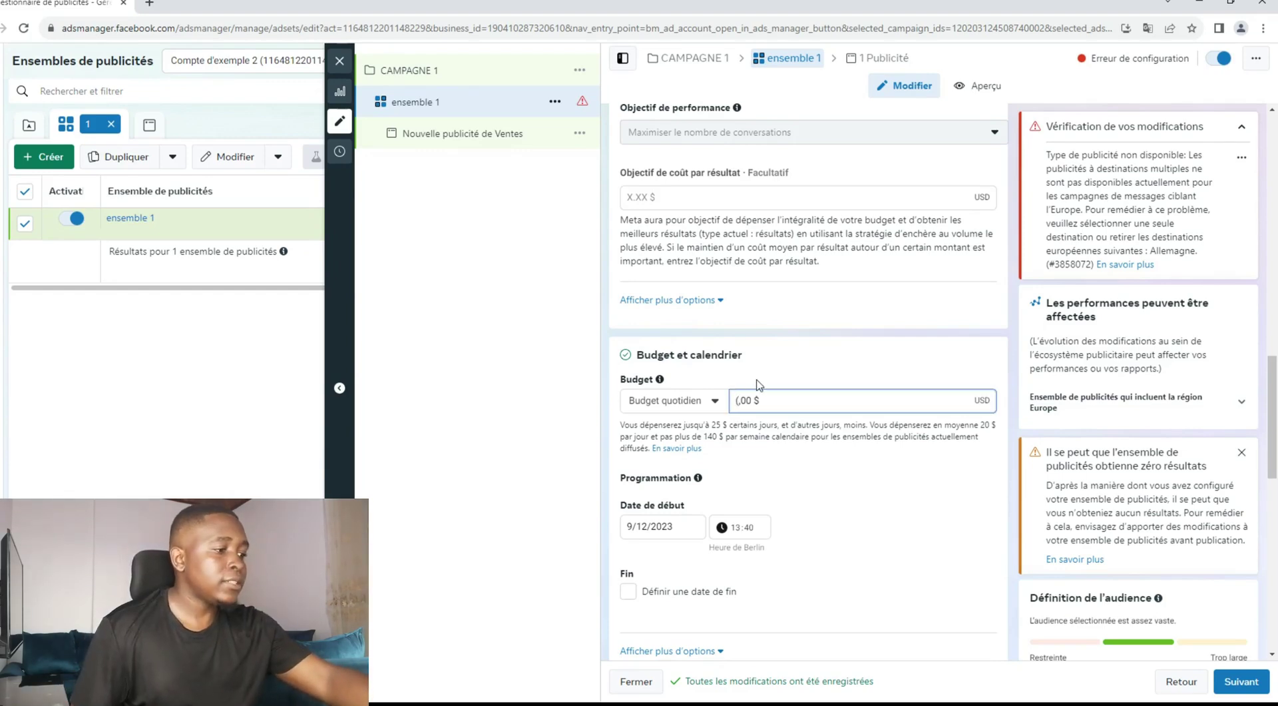
type("5")
Replace Allemagne with Douala, Littoral Region, Cameroun as the included location in the audience controls.
scroll(759, 386, "down", 1)
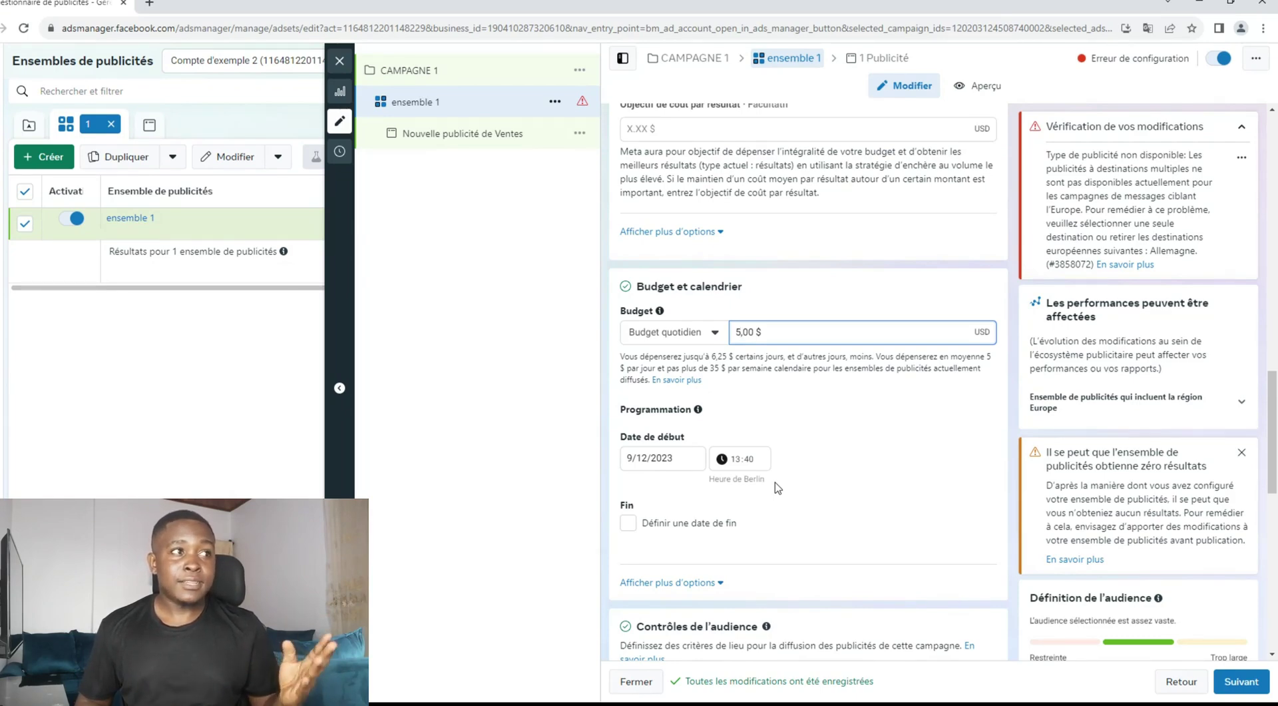
scroll(743, 455, "down", 3)
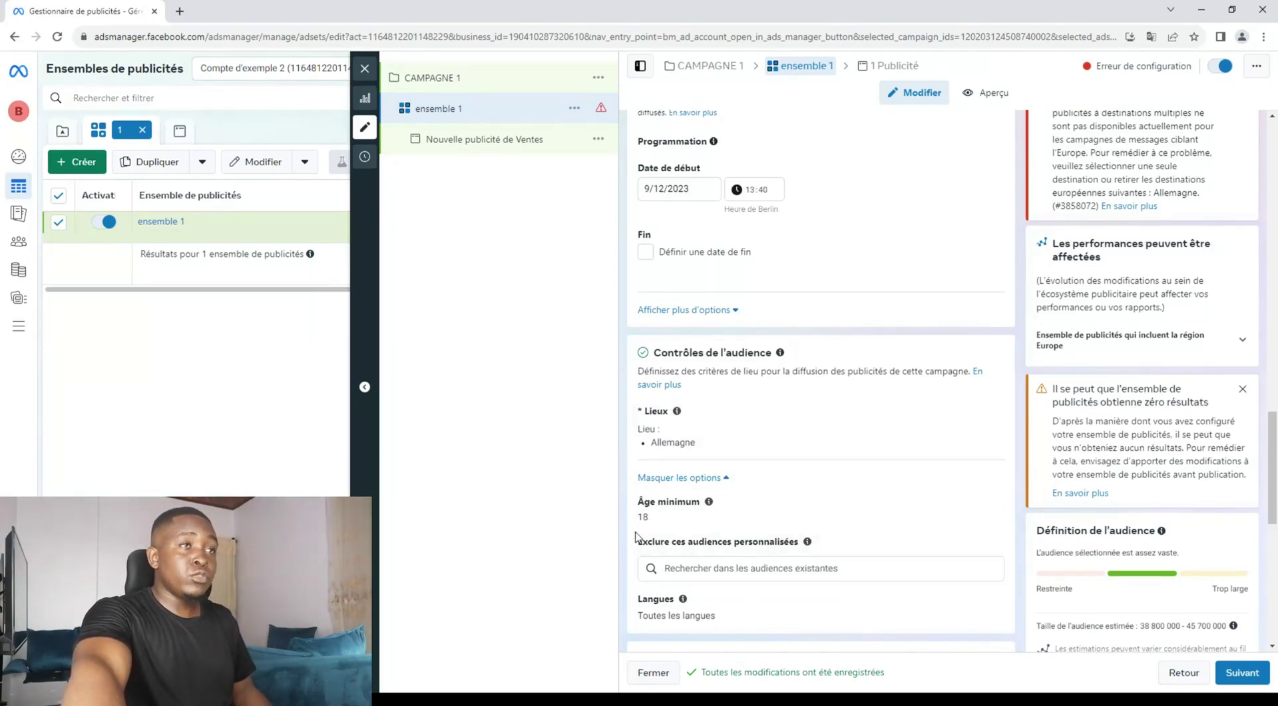
scroll(732, 445, "down", 1)
scroll(733, 445, "down", 1)
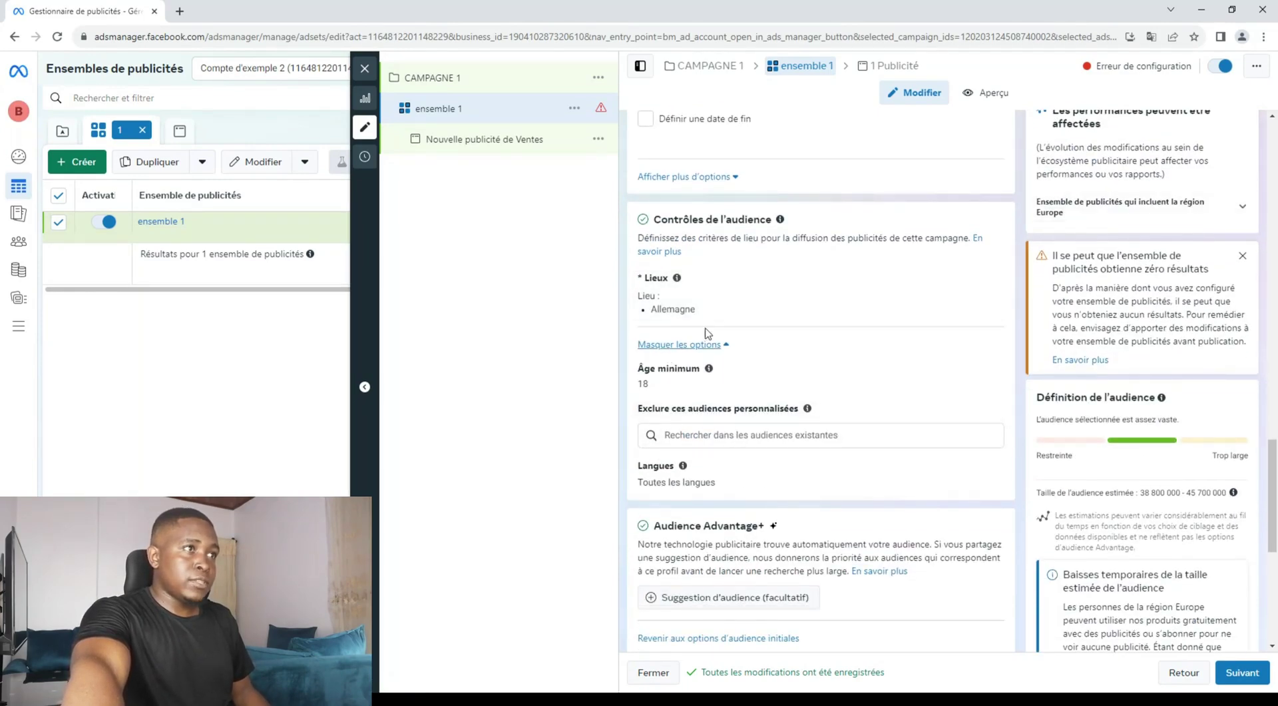
left_click(965, 278)
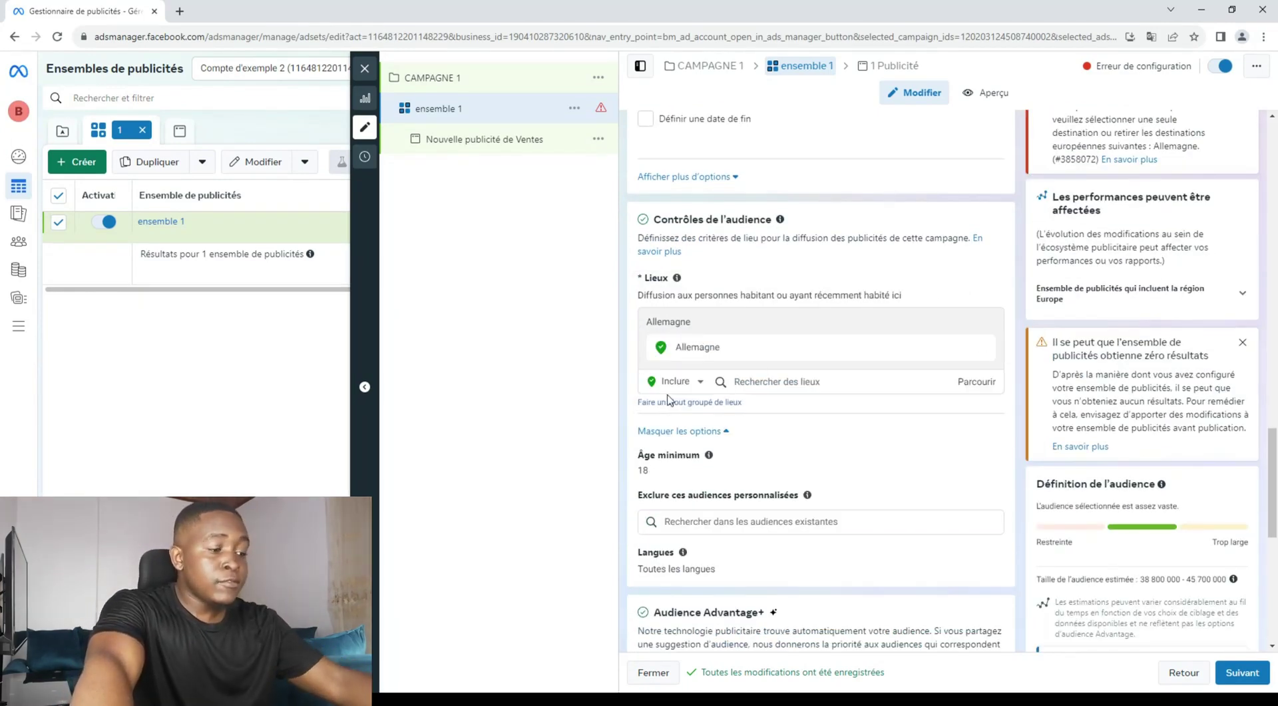
left_click(788, 376)
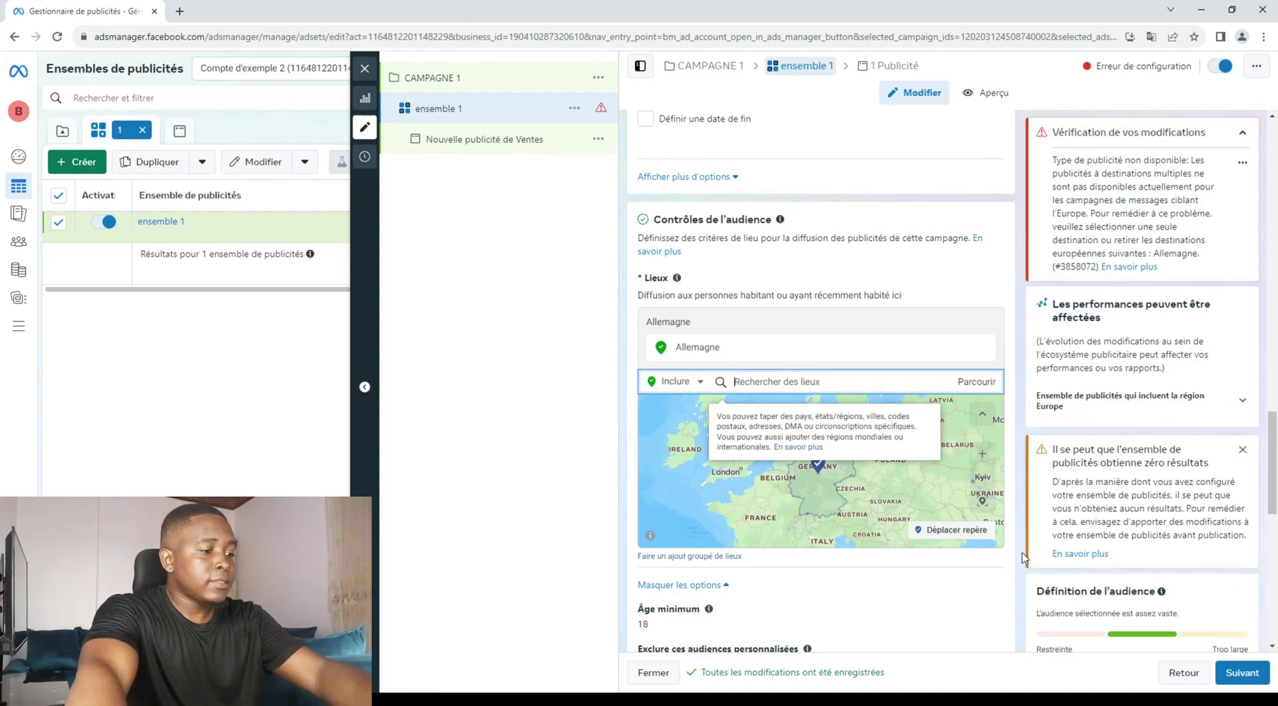
type("D")
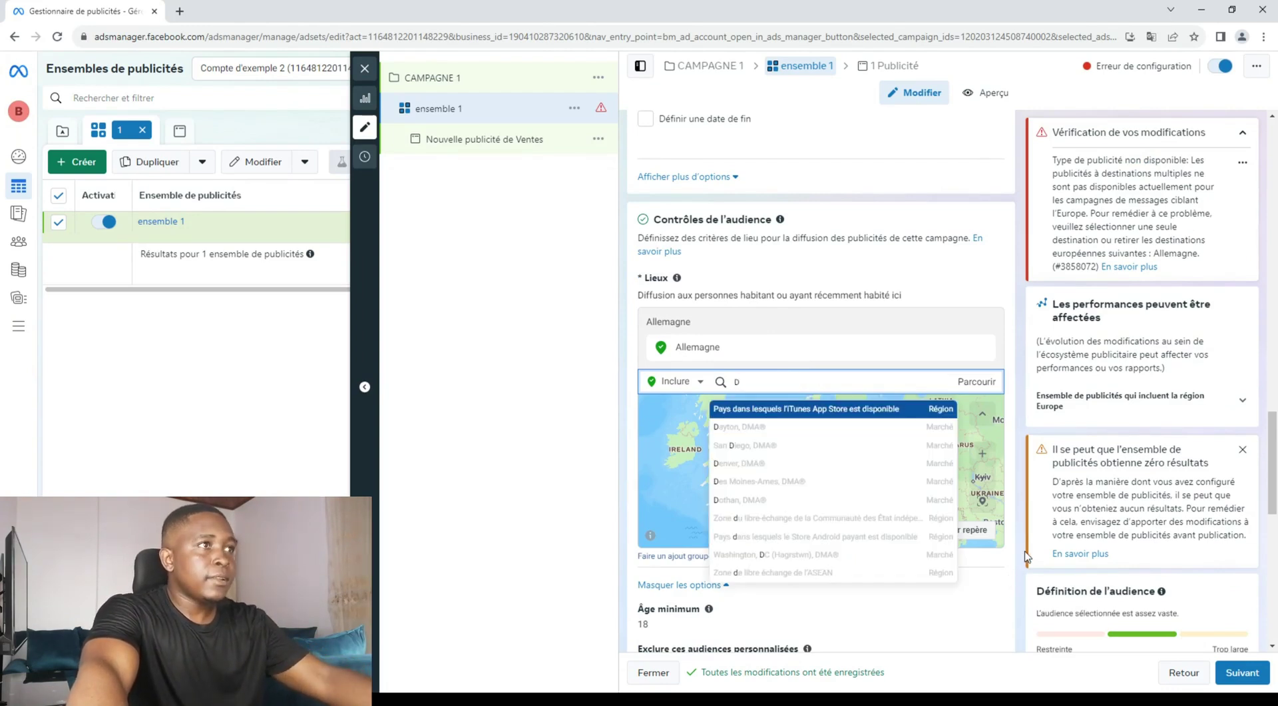
type("OUAL")
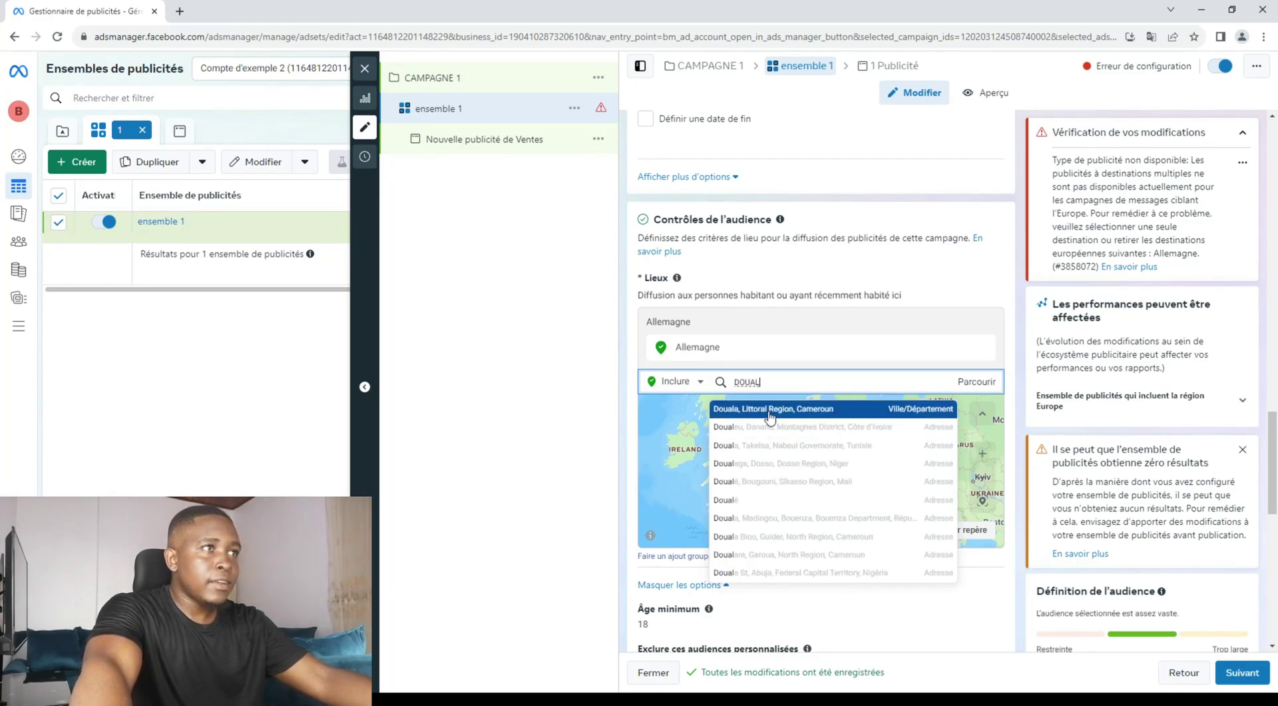
left_click(771, 409)
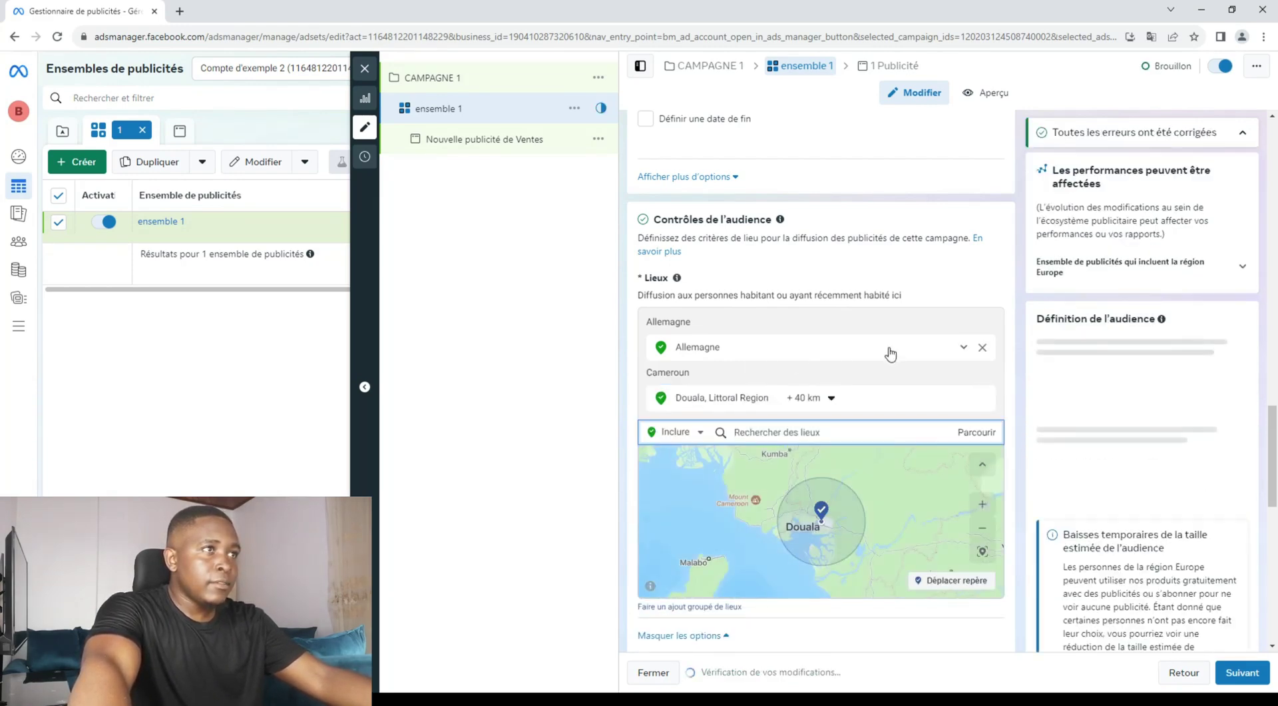
left_click(980, 348)
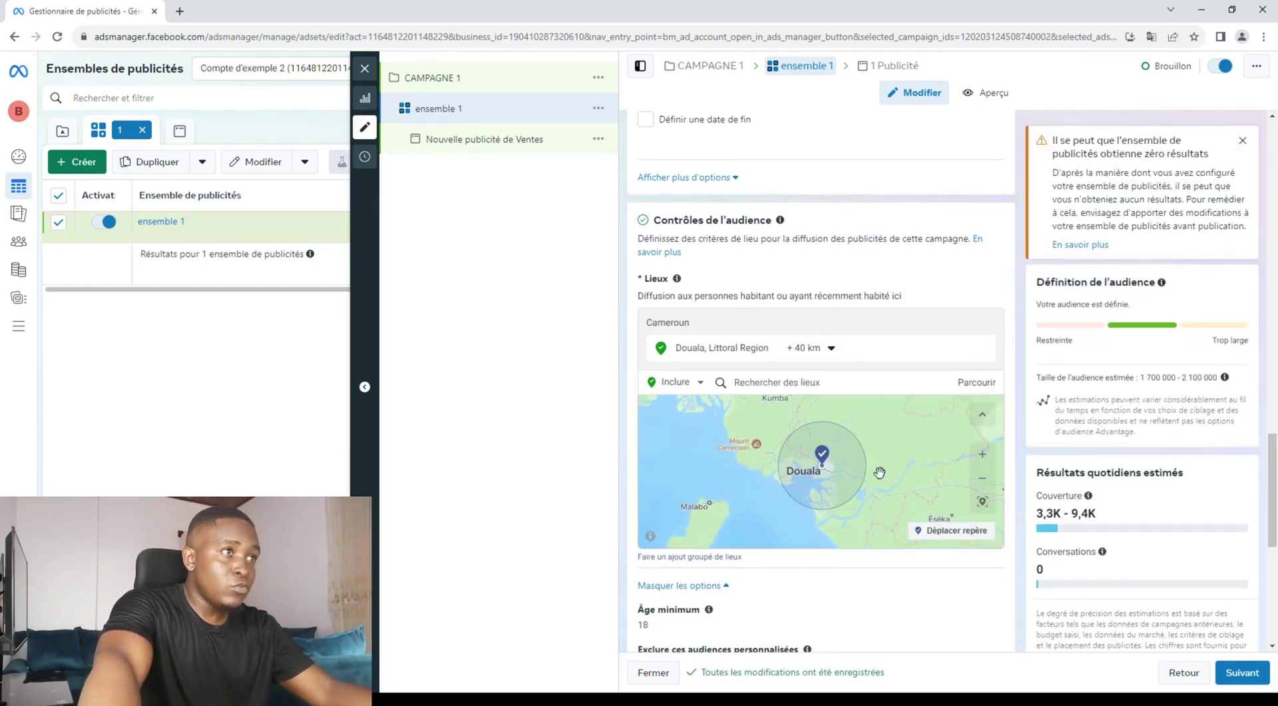
Widen the targeting radius around Douala to 68 km.
left_click_drag(829, 471, 818, 481)
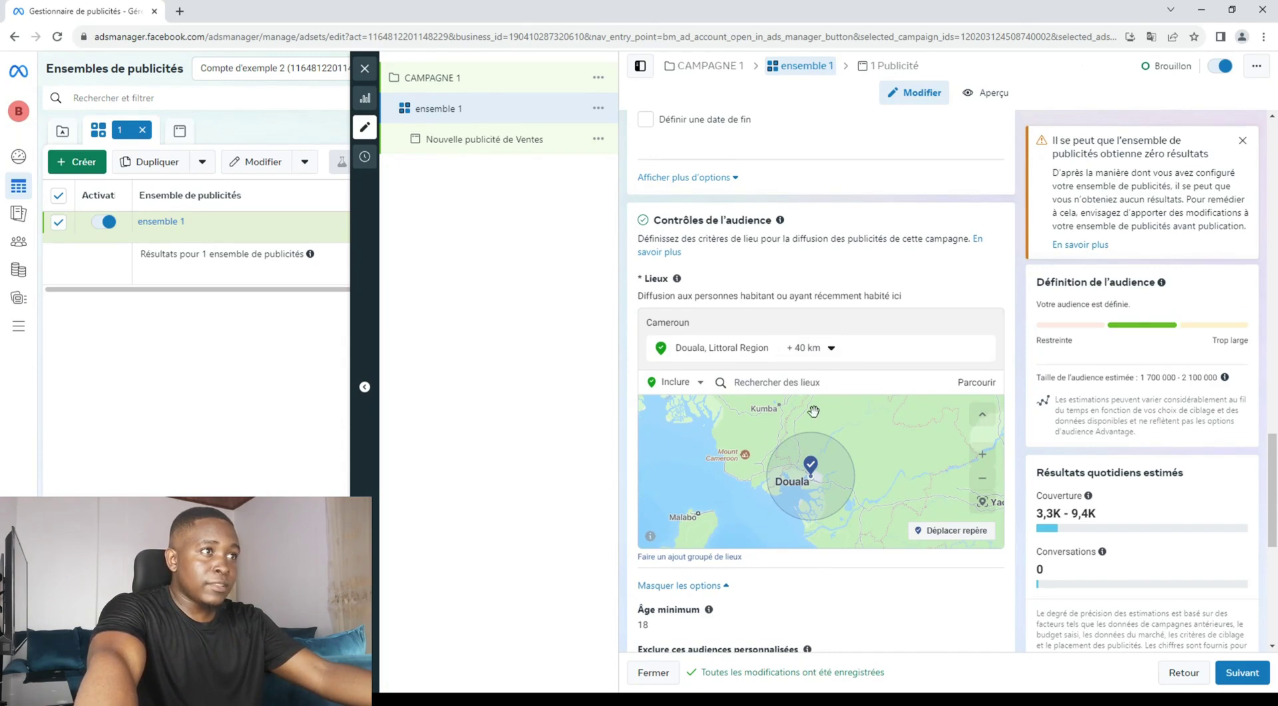
left_click(832, 348)
left_click_drag(824, 436, 842, 439)
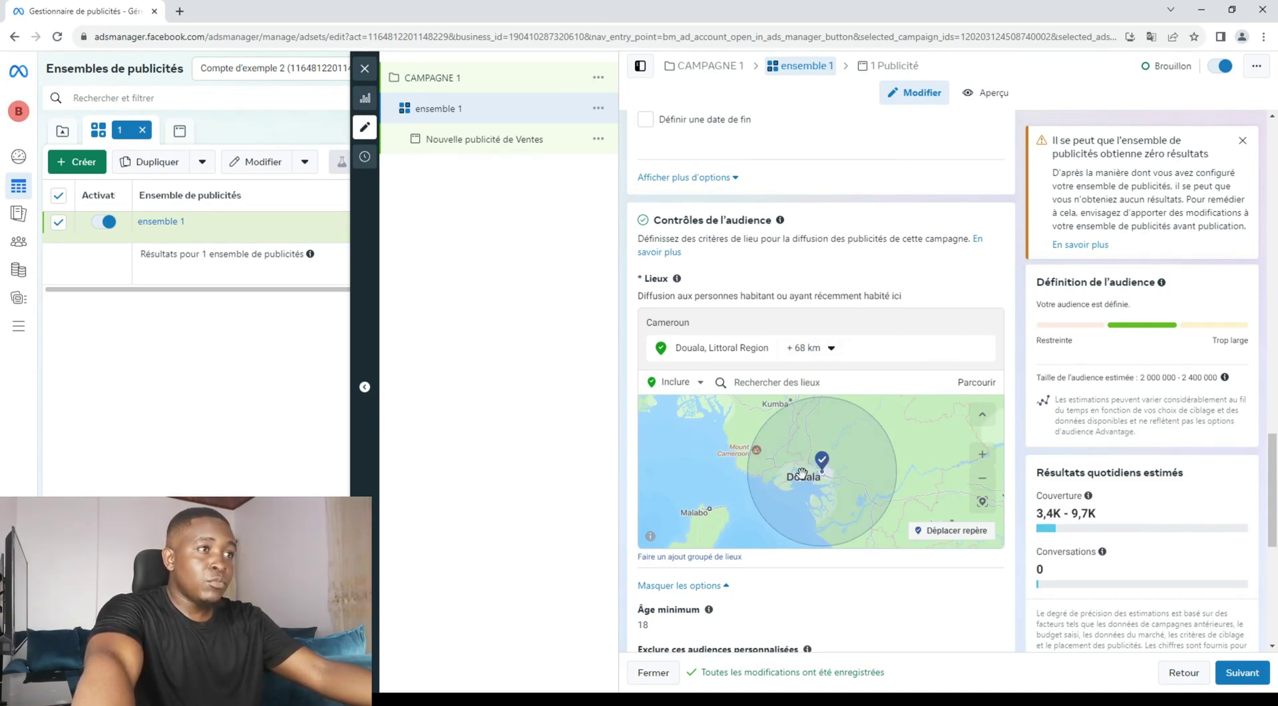
Open the optional Audience Advantage+ suggestion and define it with ages 18 to 65+ and gender Tous.
scroll(748, 453, "down", 2)
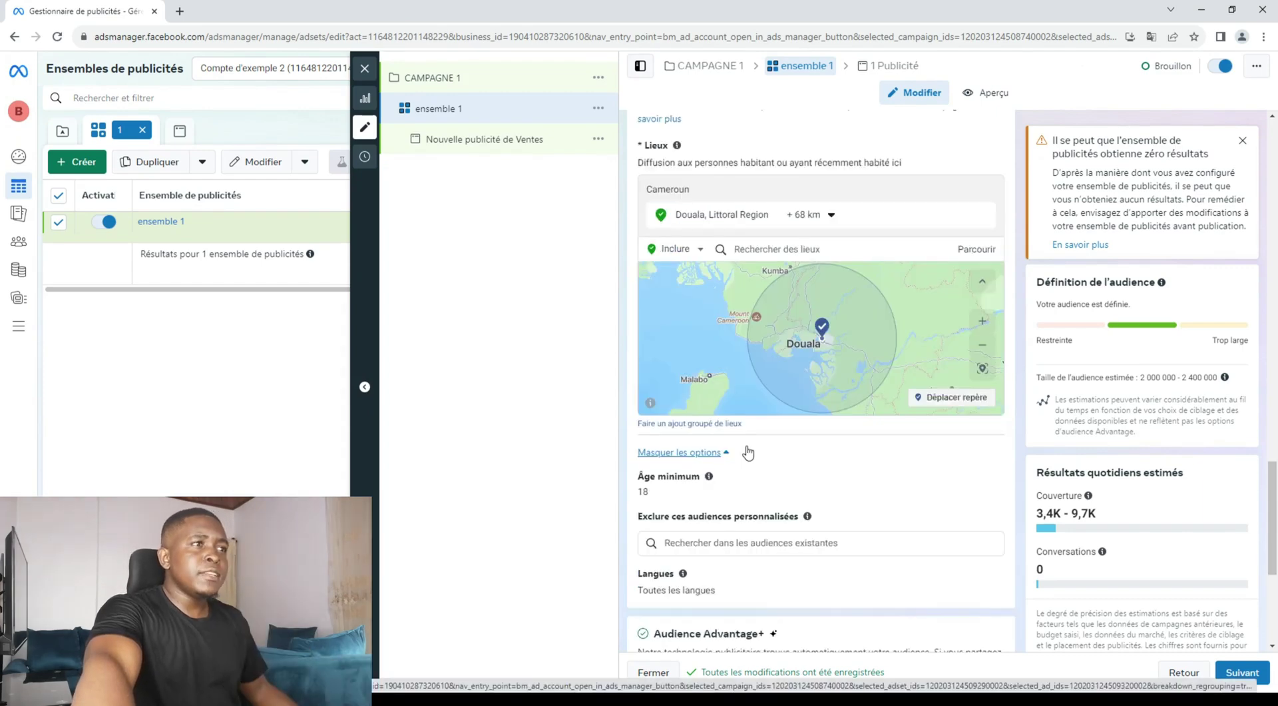
left_click(686, 452)
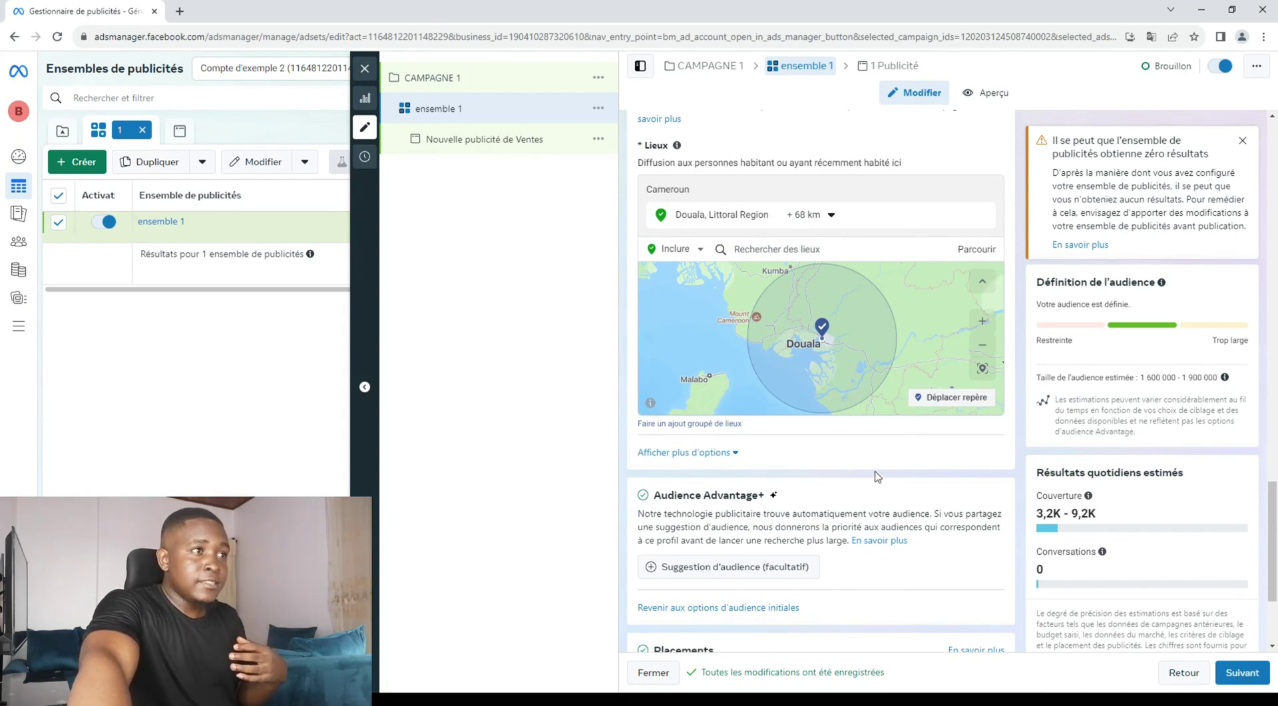
mouse_move(776, 564)
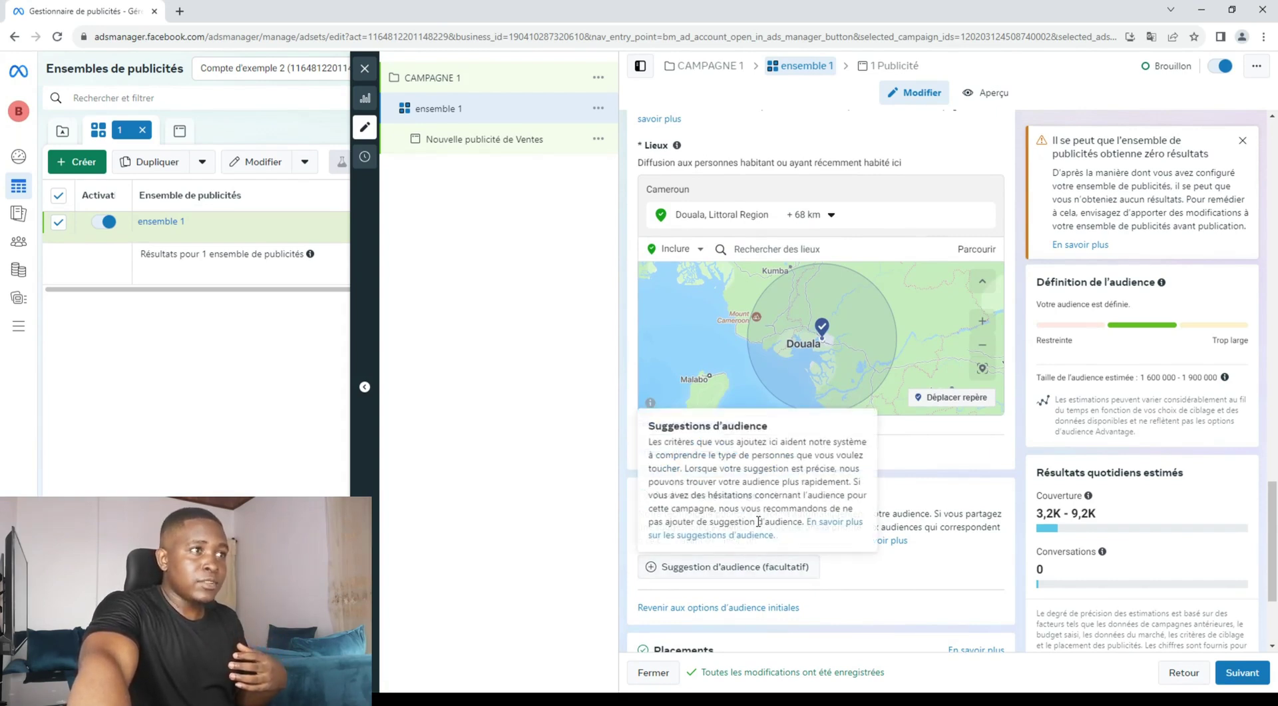
left_click(712, 568)
scroll(727, 558, "down", 2)
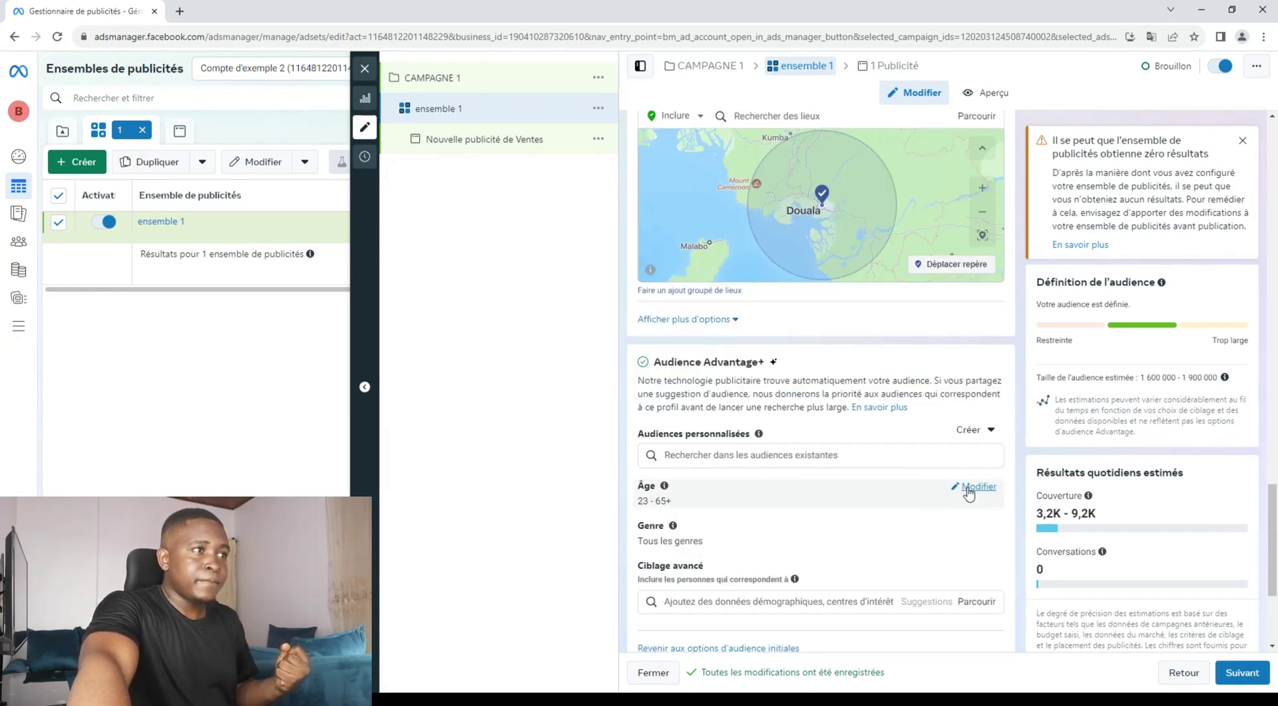
left_click(959, 493)
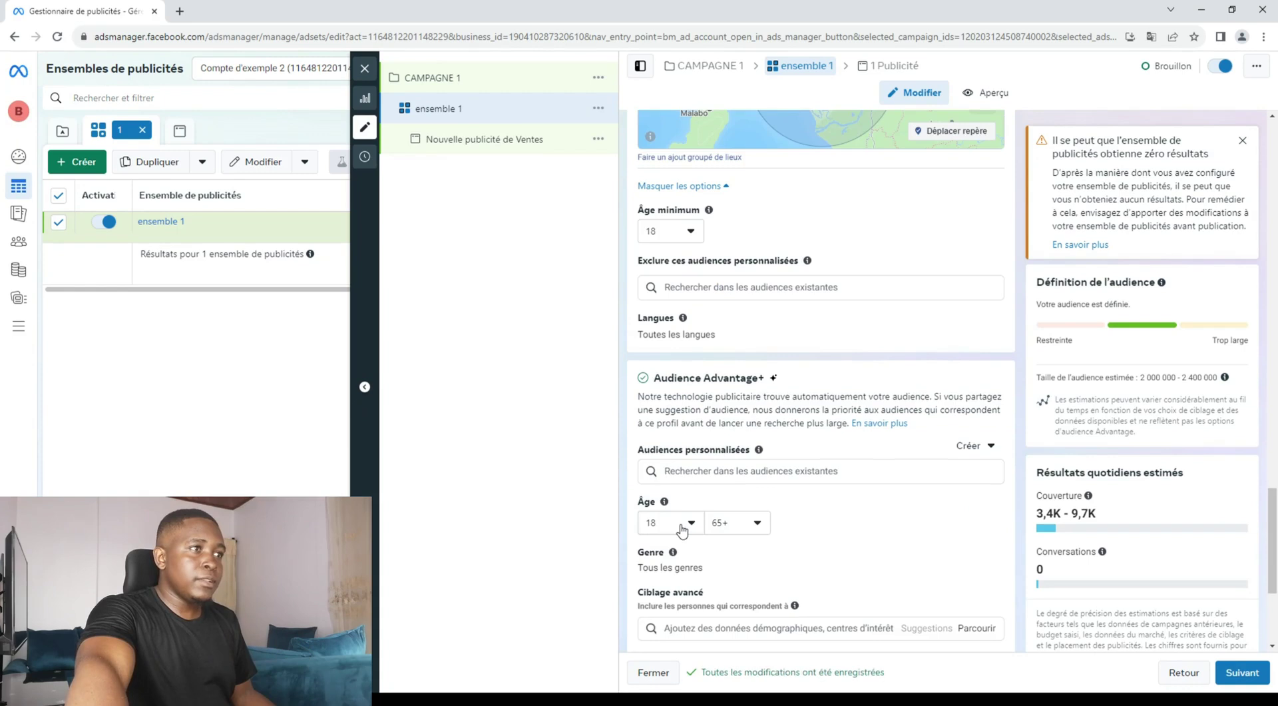
mouse_move(691, 558)
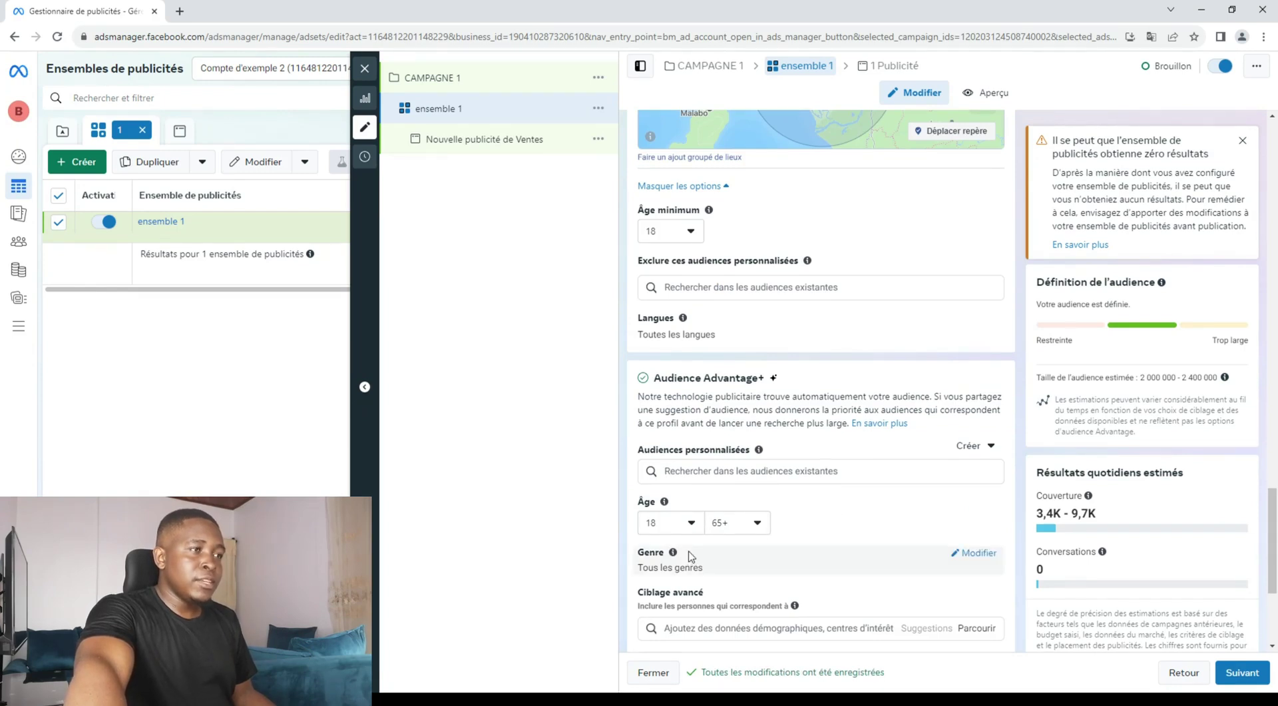
scroll(696, 556, "down", 1)
left_click(975, 487)
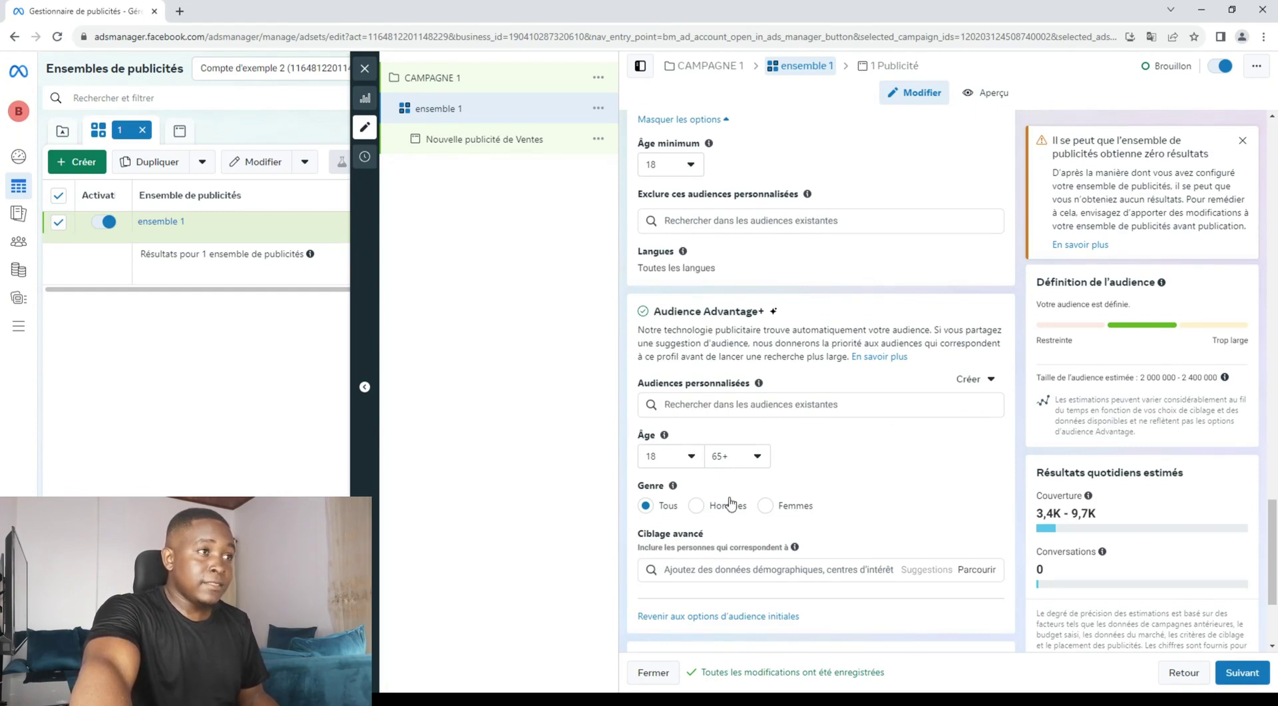
Check the account's existing custom and lookalike audiences for the Audience Advantage+ suggestion.
scroll(733, 501, "up", 1)
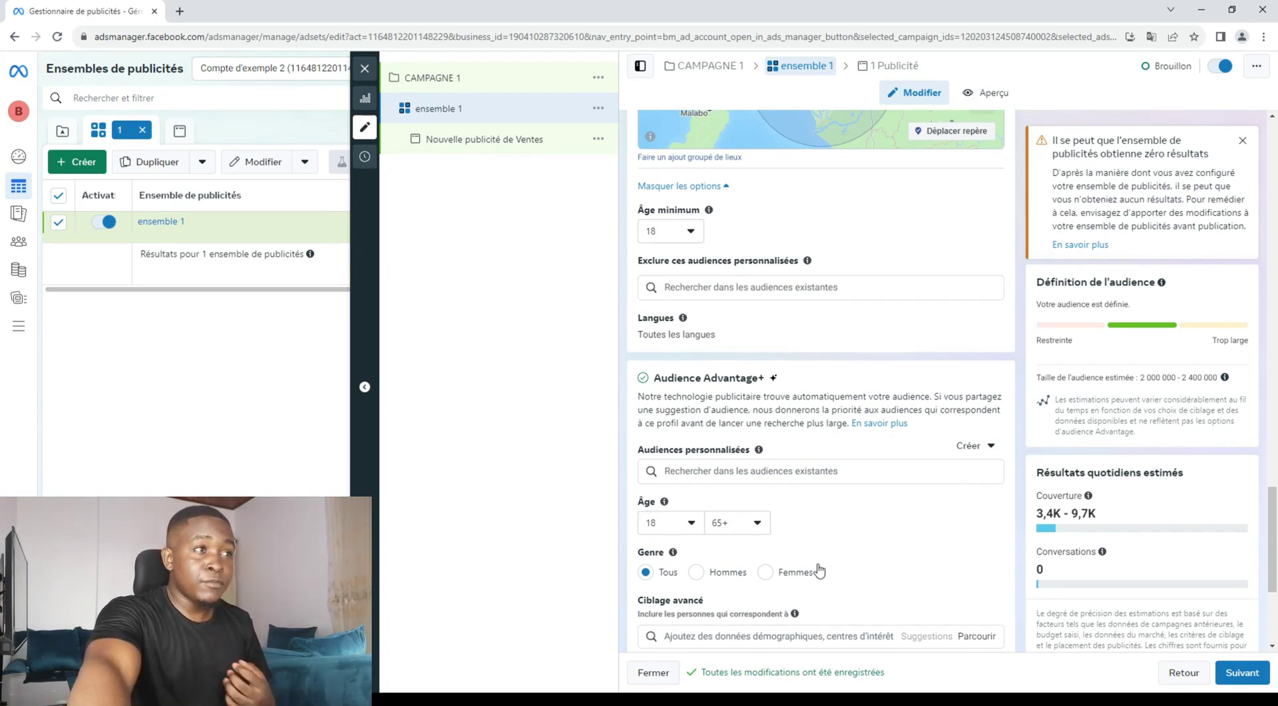
left_click(716, 469)
left_click(710, 466)
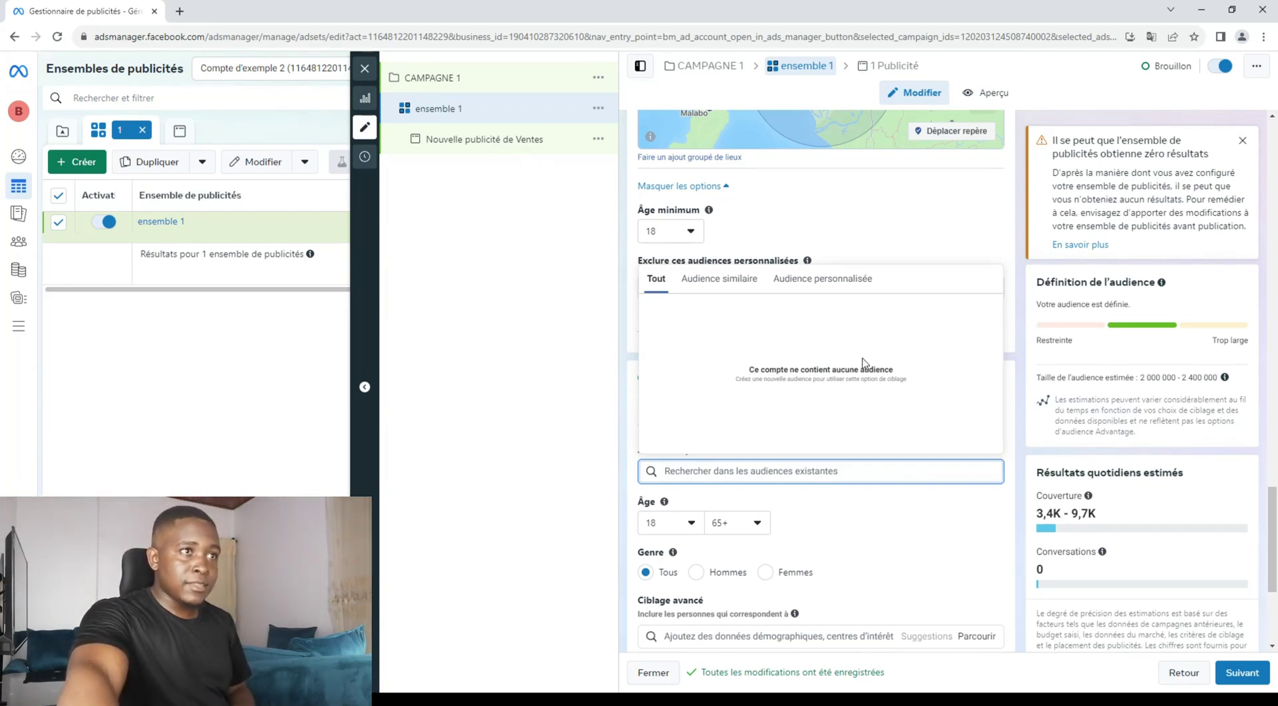
left_click(917, 254)
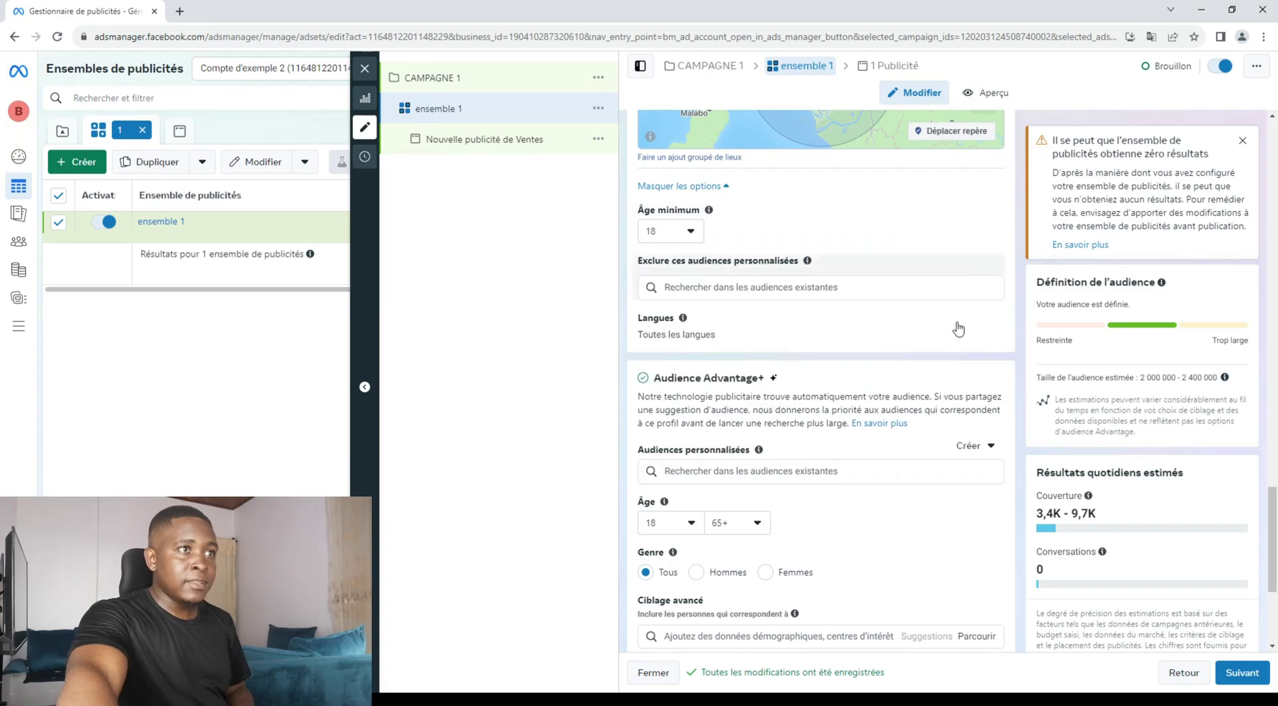
Examine the source options for creating a custom audience from the ad set, without choosing one.
left_click(974, 445)
left_click(1007, 505)
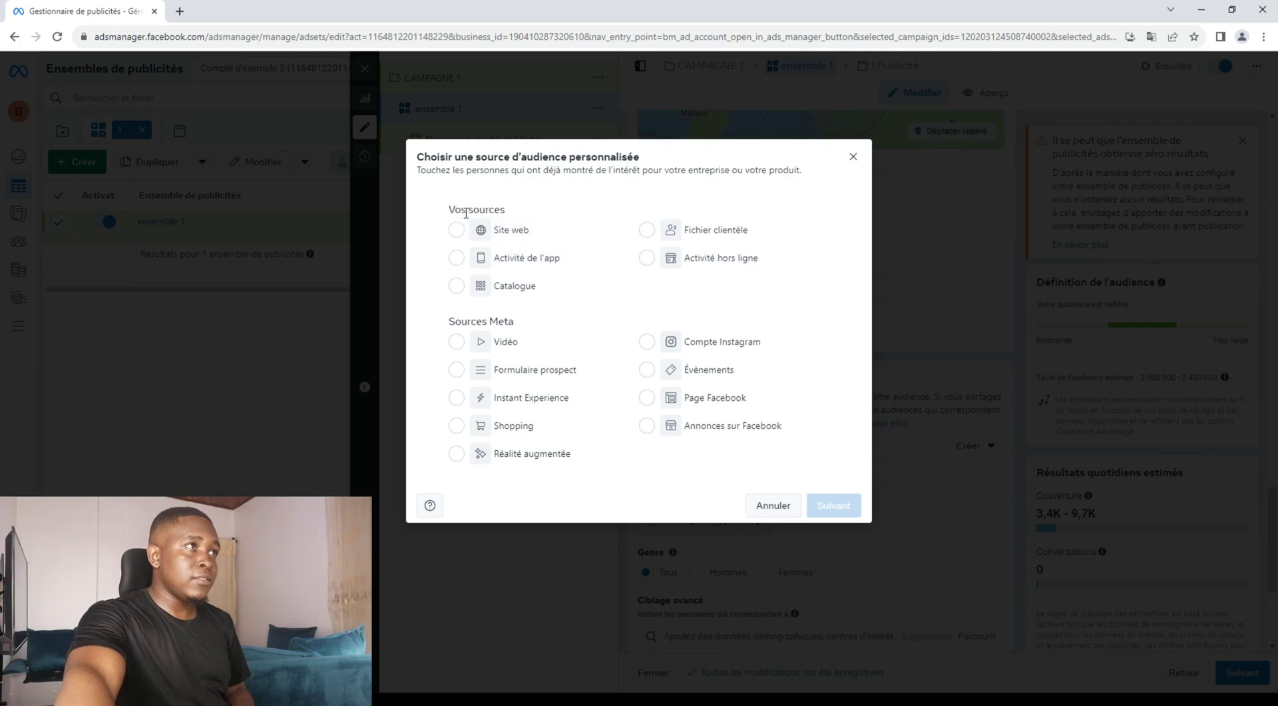
left_click_drag(443, 209, 543, 218)
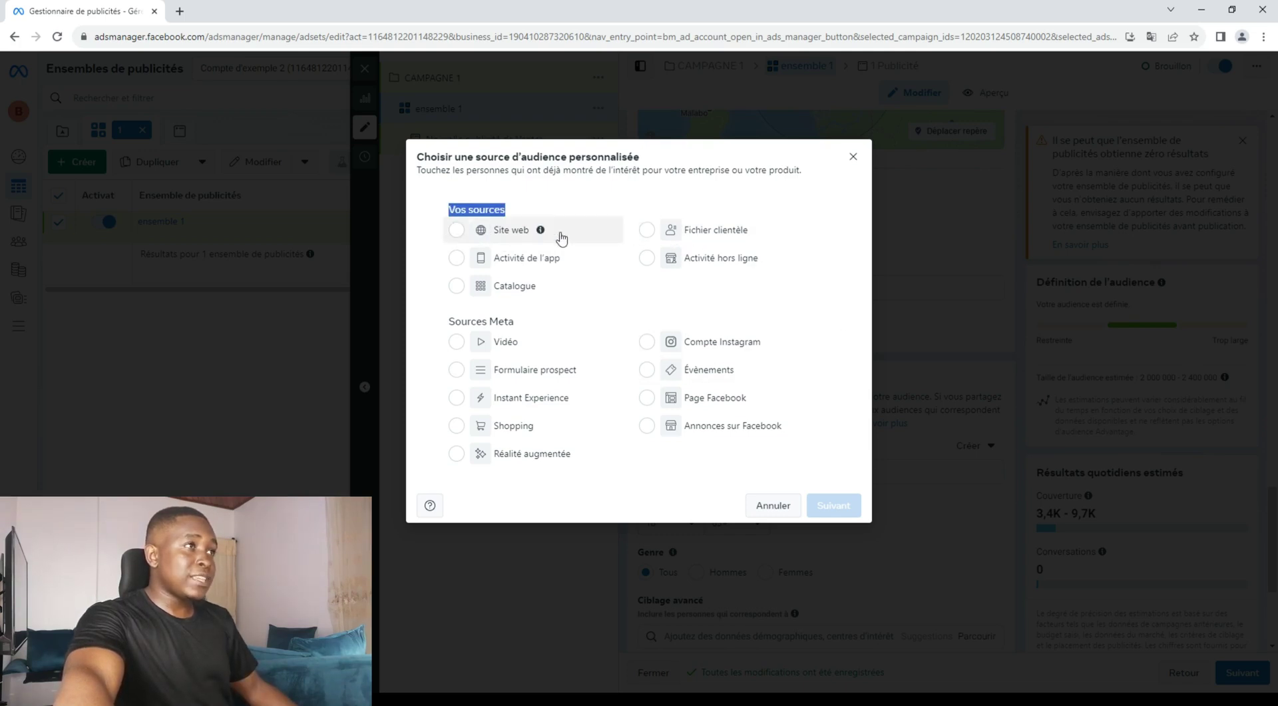
left_click(526, 214)
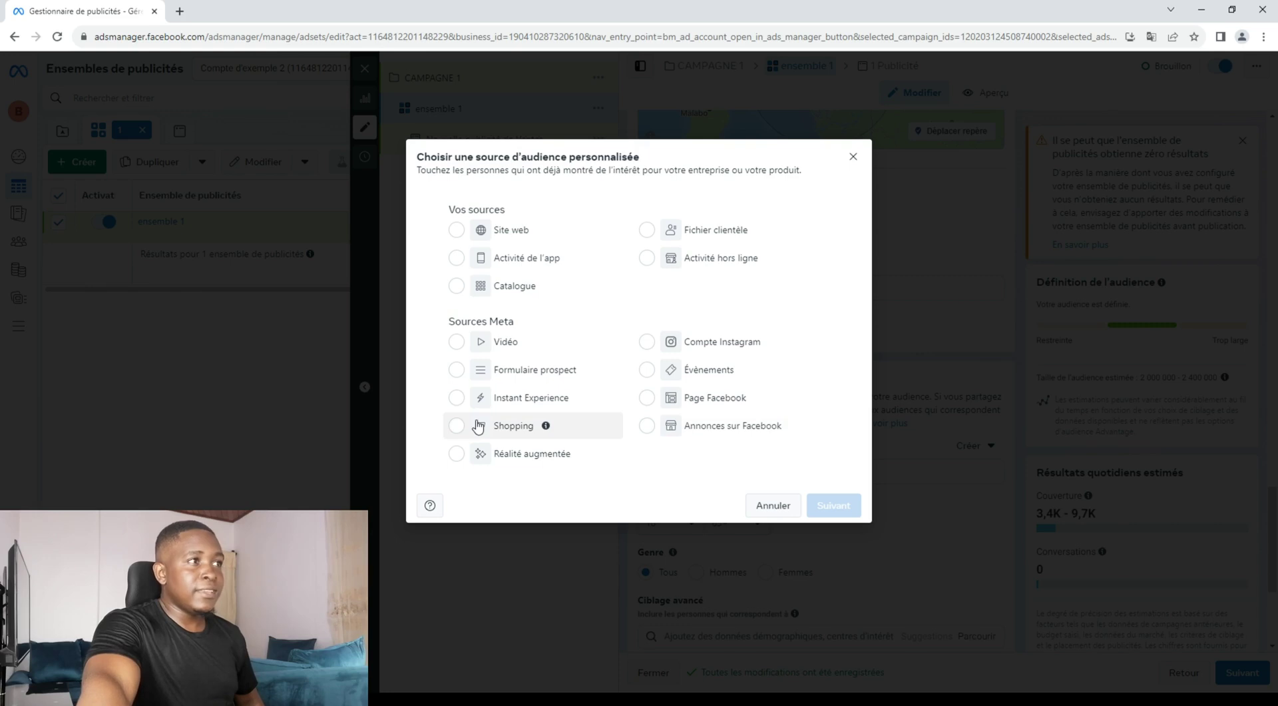
left_click(774, 506)
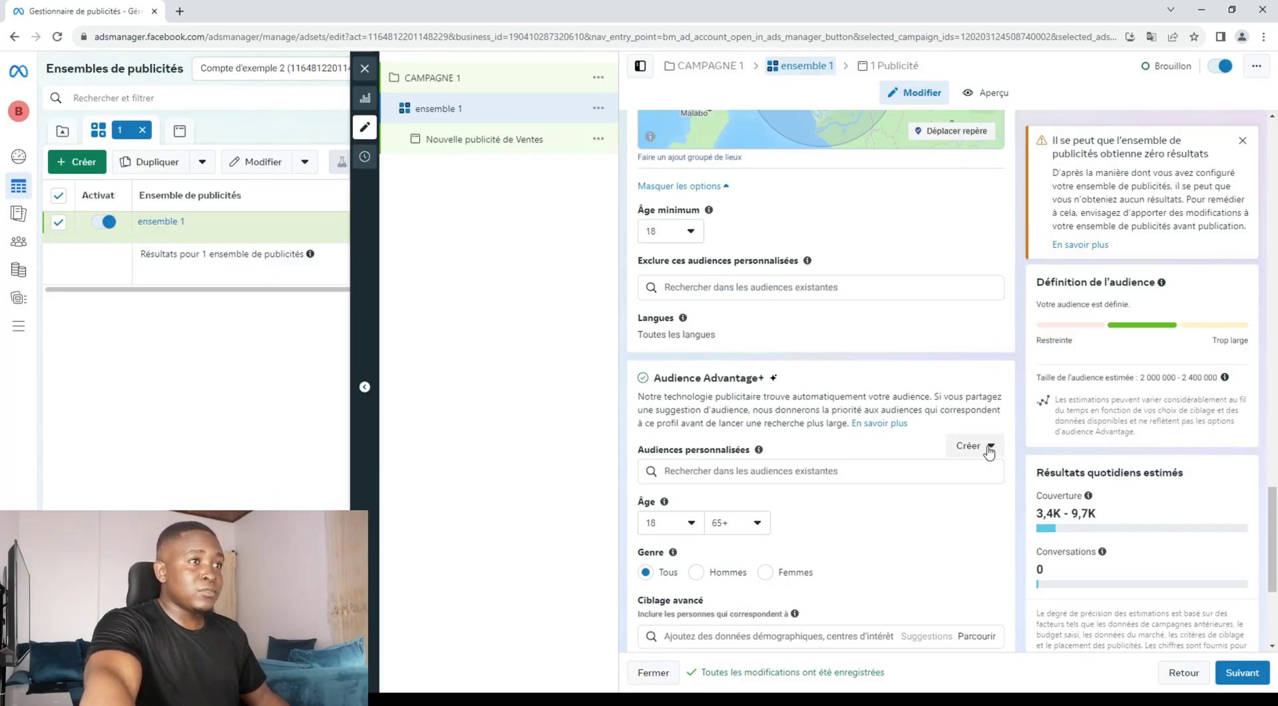
Open the ad account's Audiences tool in a separate browser tab and switch to it.
mouse_move(19, 323)
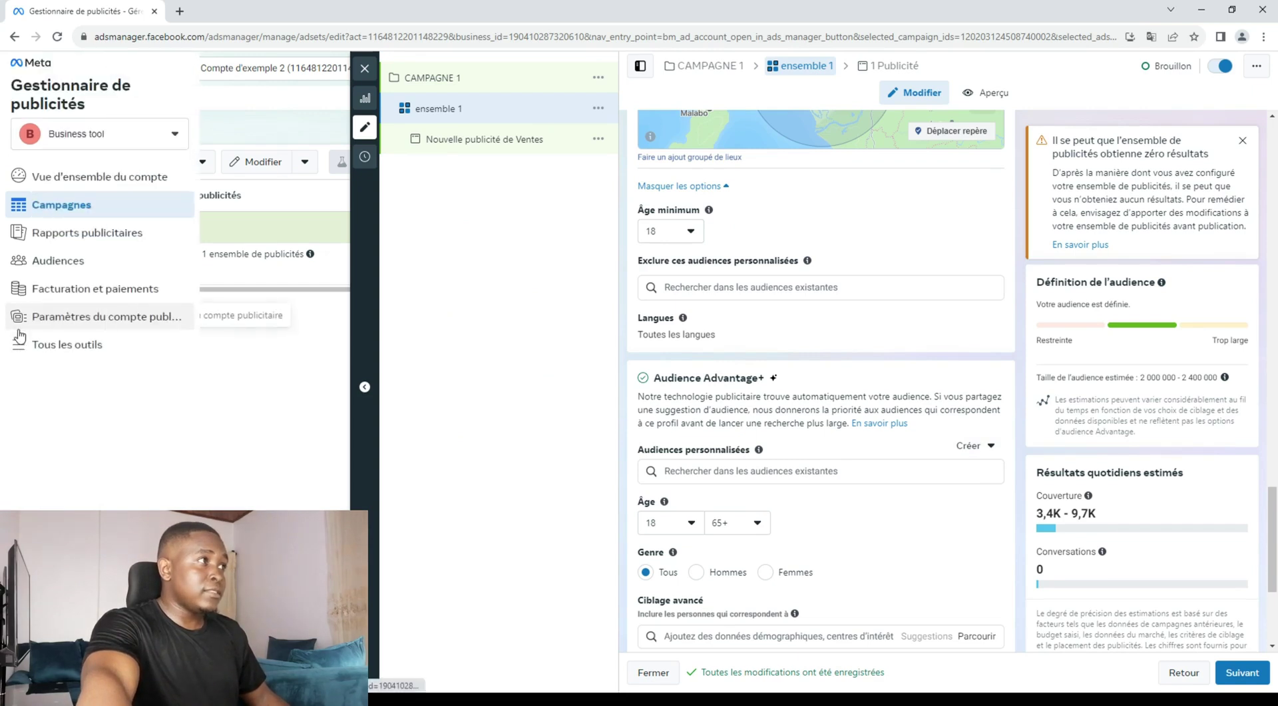
left_click(54, 347)
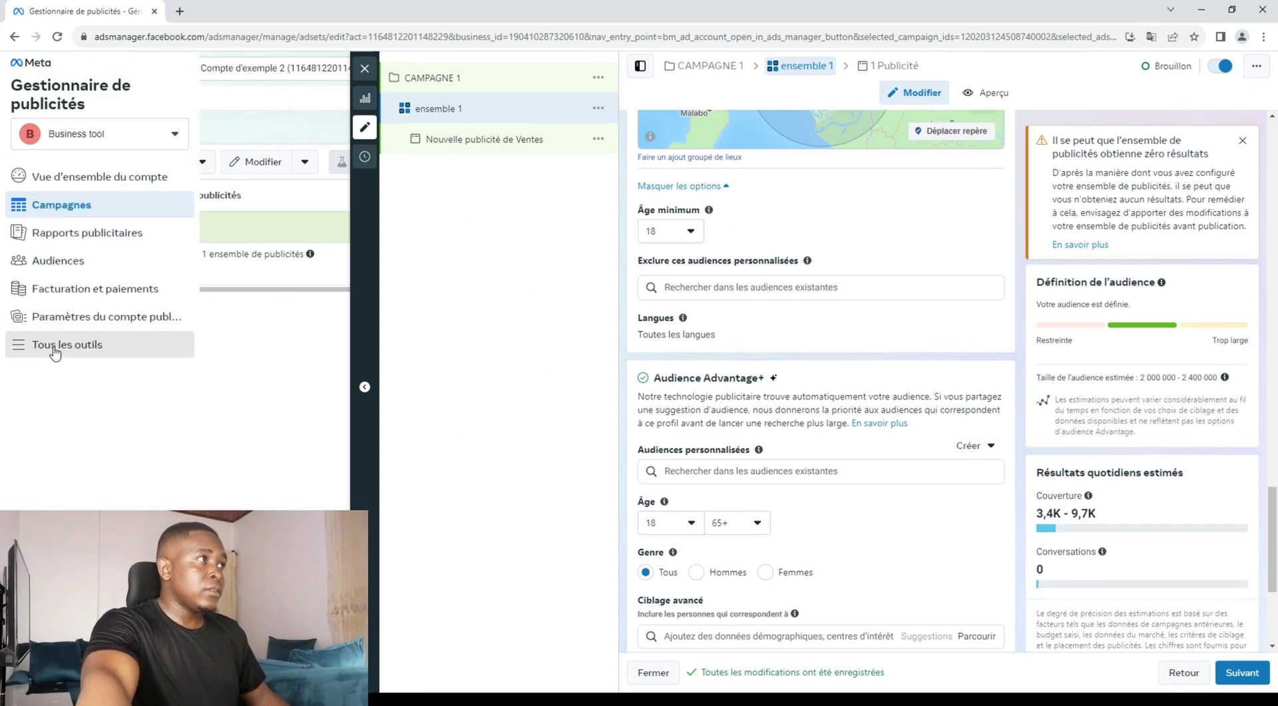
left_click(56, 350)
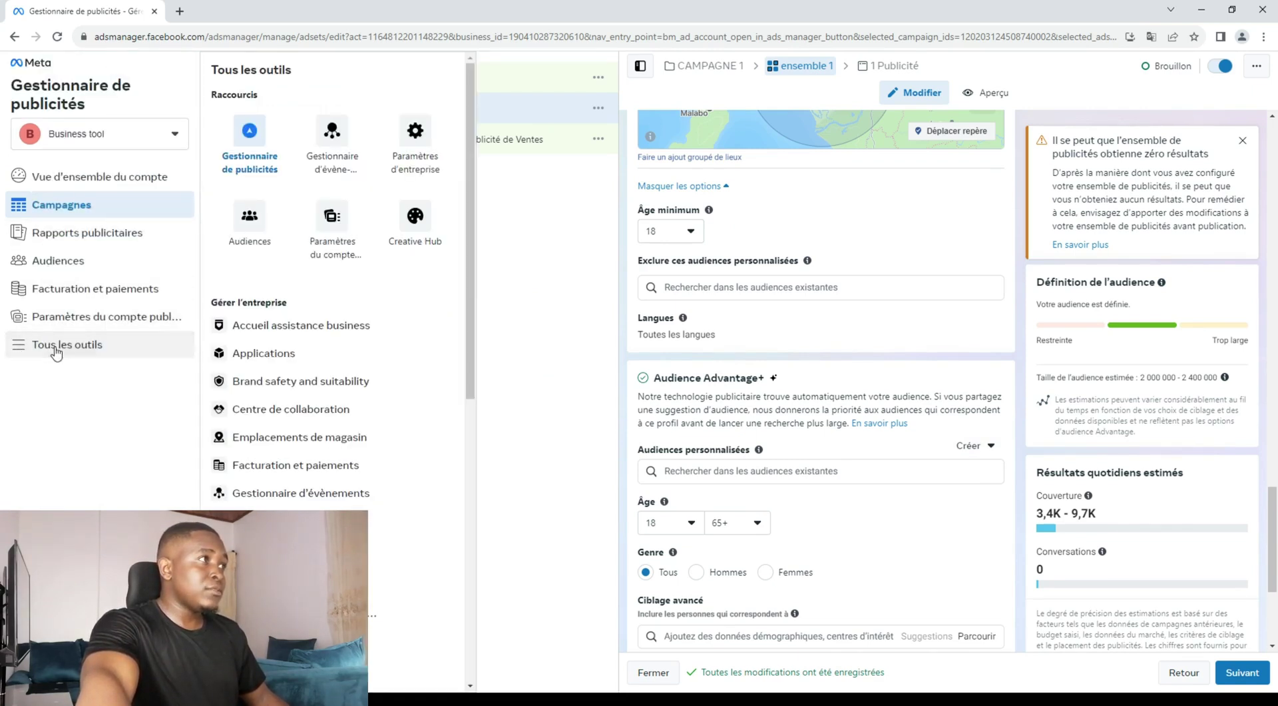
right_click(60, 261)
left_click(93, 267)
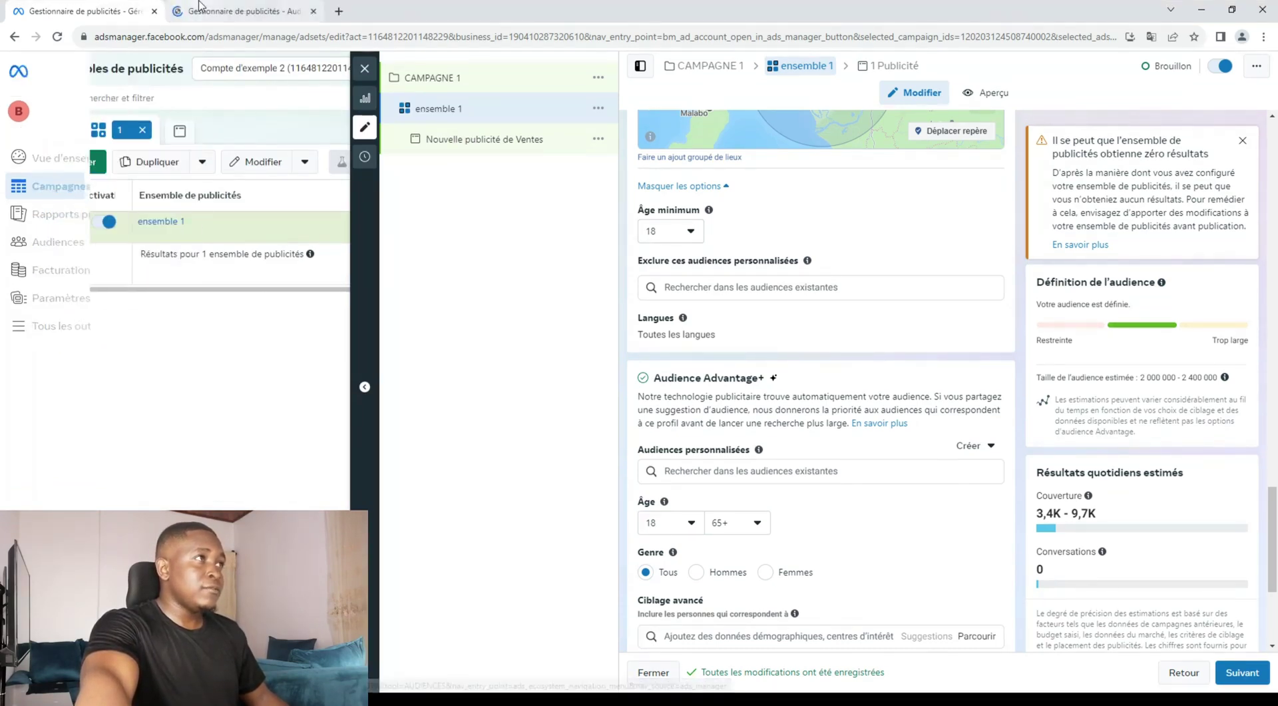
left_click(227, 11)
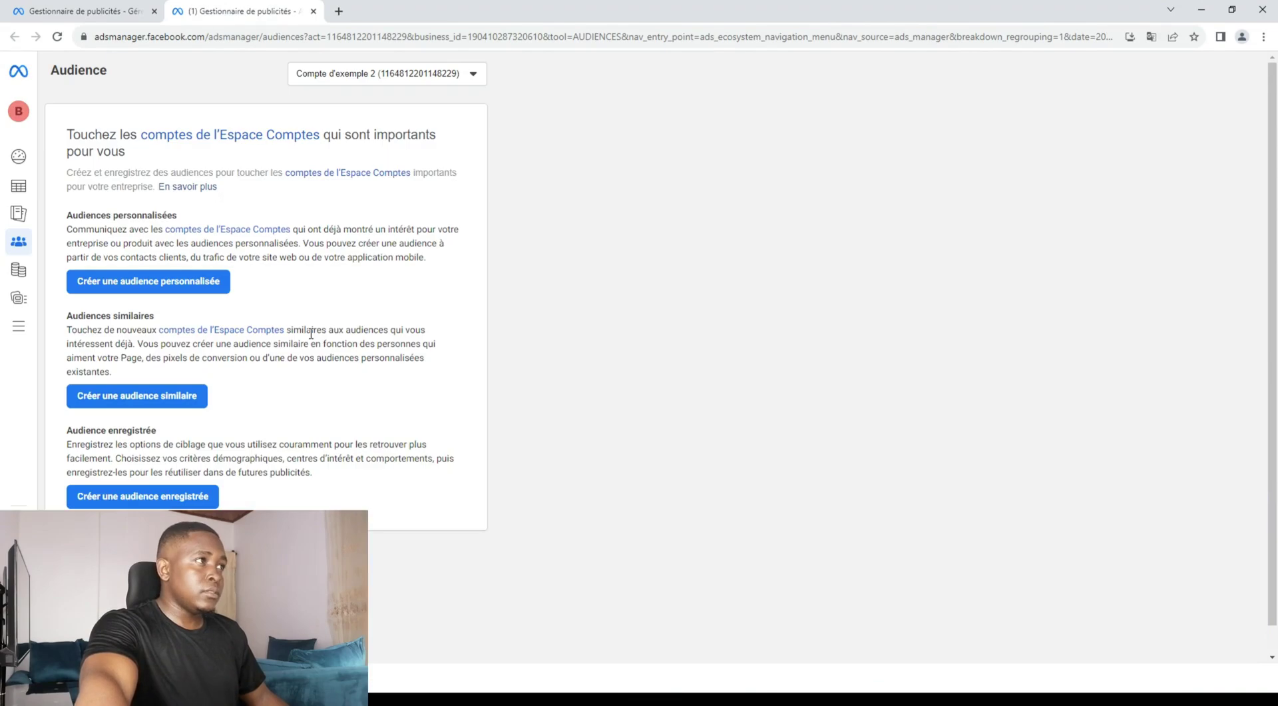
Examine the source options for a custom audience and for a lookalike audience, without creating either.
left_click(172, 286)
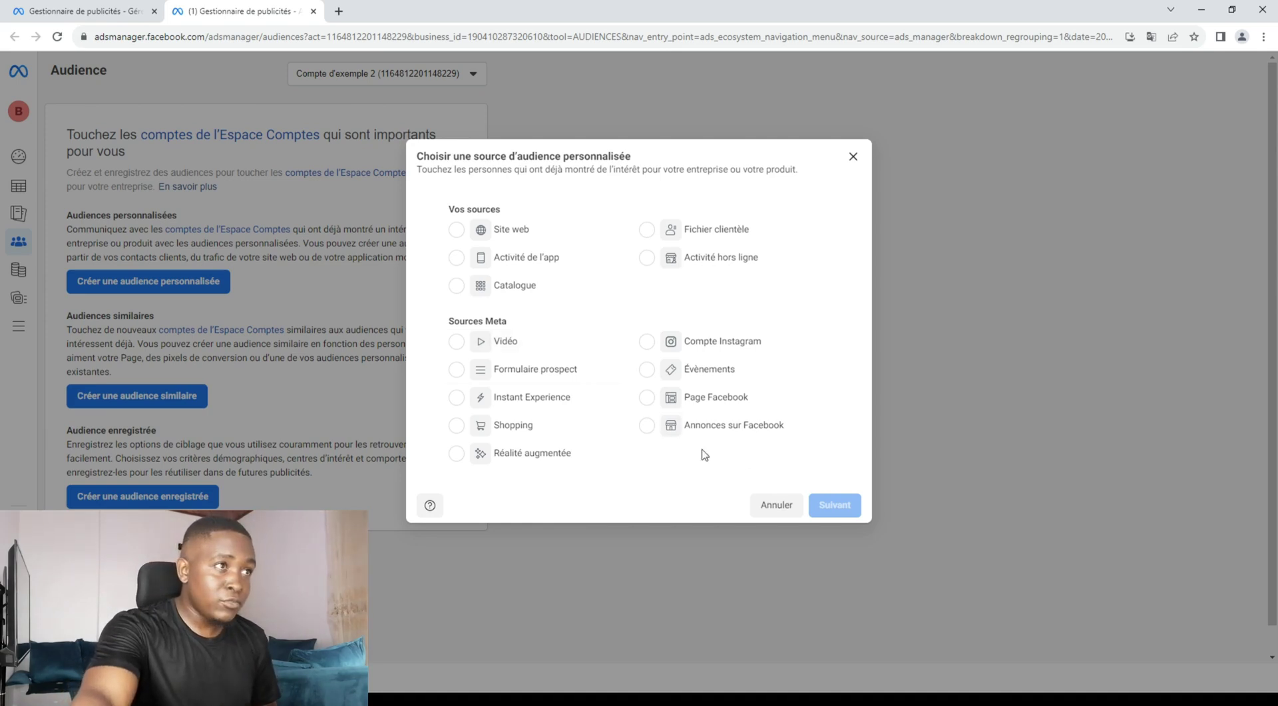
left_click(755, 504)
left_click(150, 407)
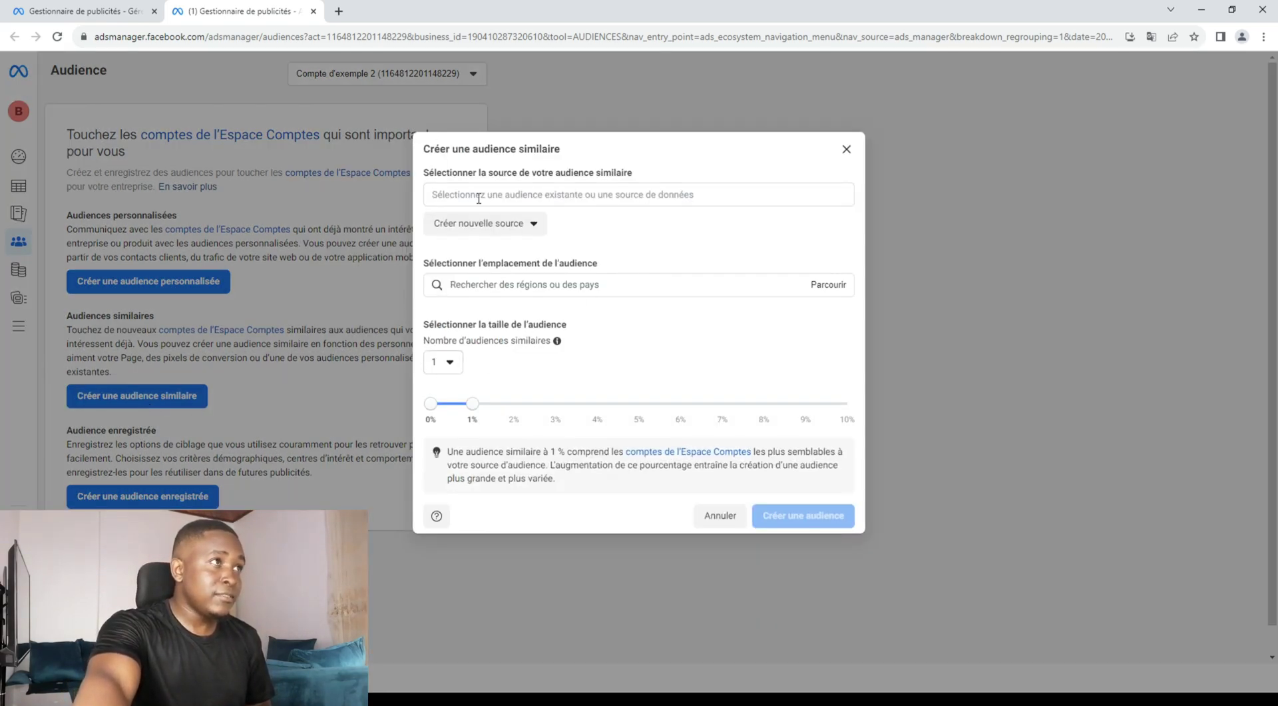
left_click(513, 197)
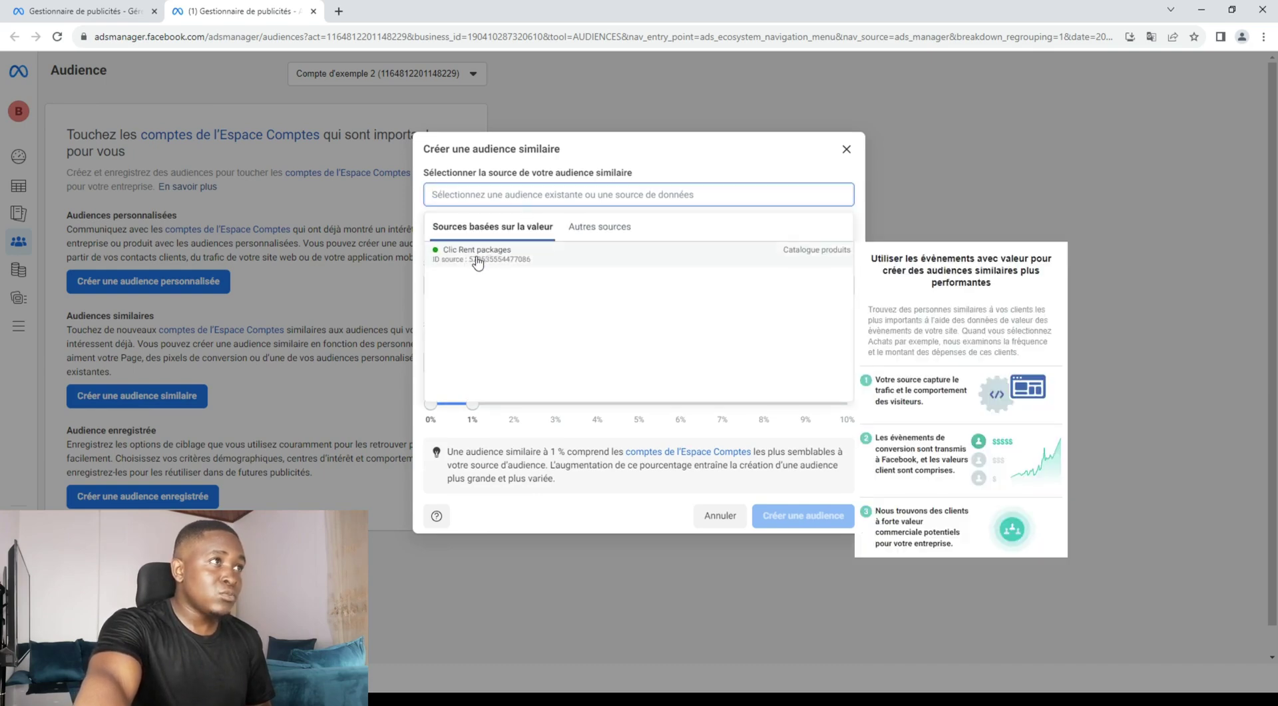
left_click(485, 223)
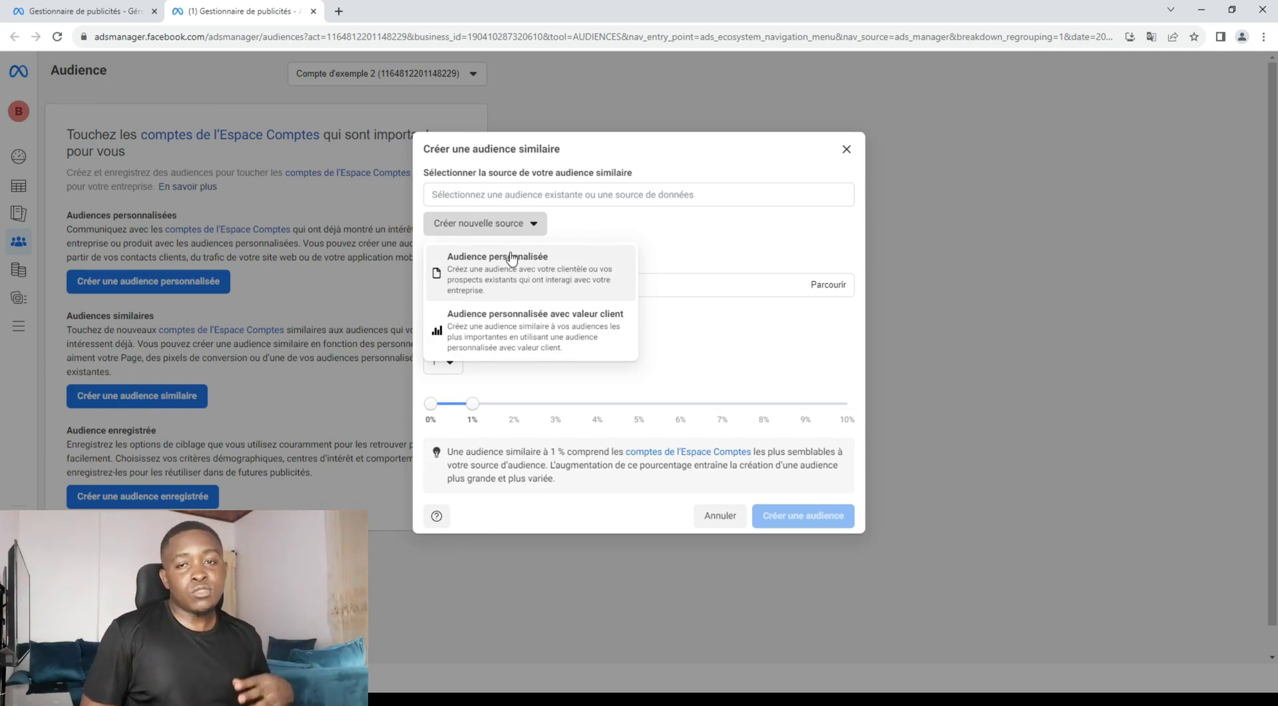
left_click(715, 515)
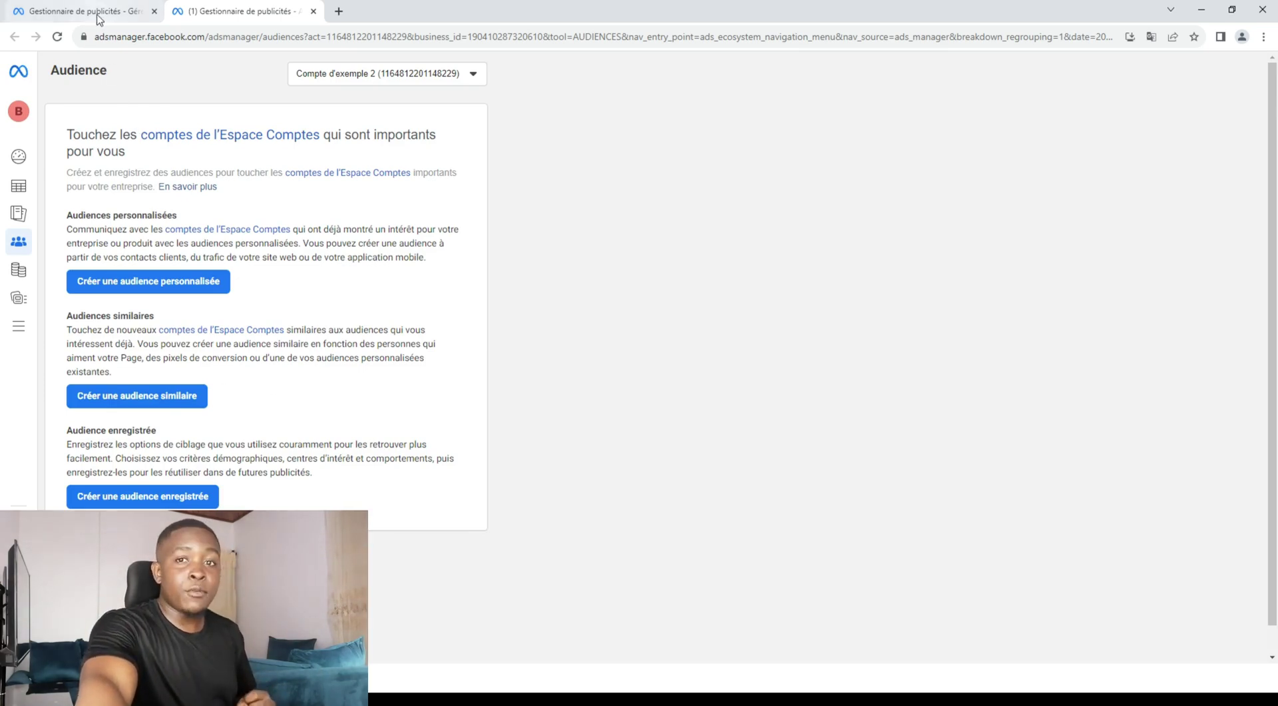
Return to ensemble 1 and examine the Audience Advantage+ age, gender and detailed targeting fields.
mouse_move(98, 19)
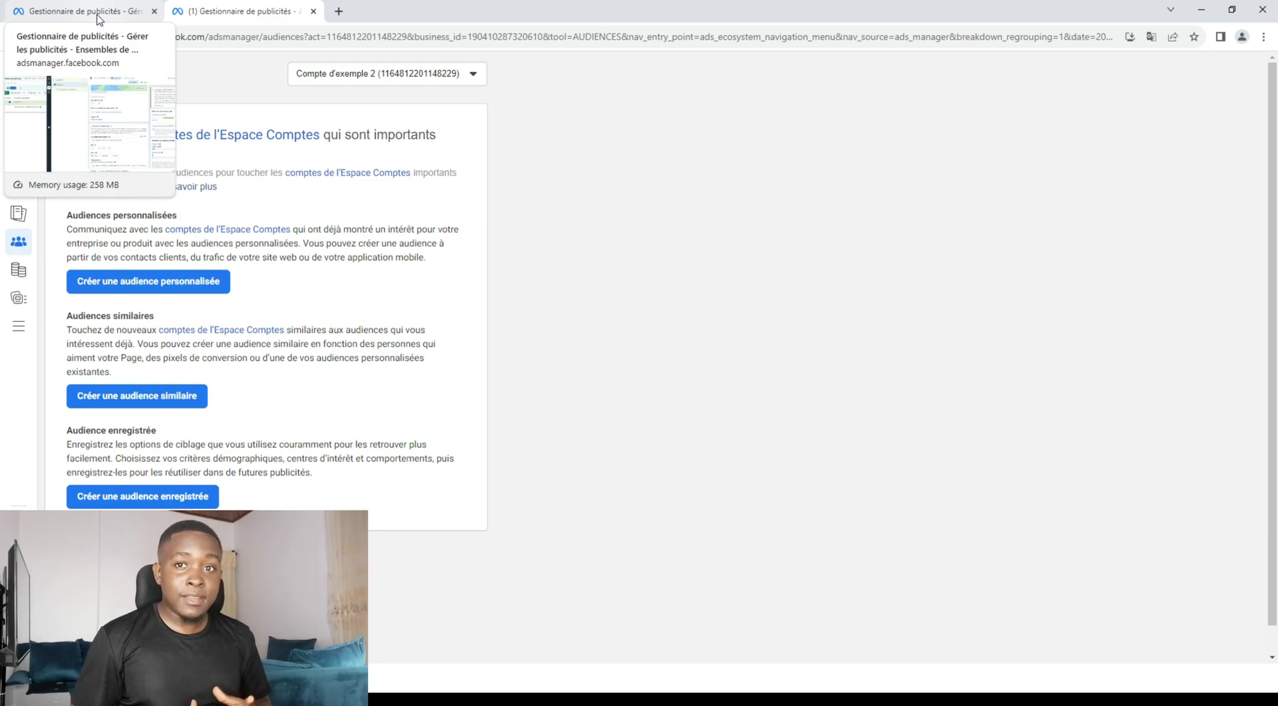
left_click(98, 18)
scroll(735, 366, "down", 4)
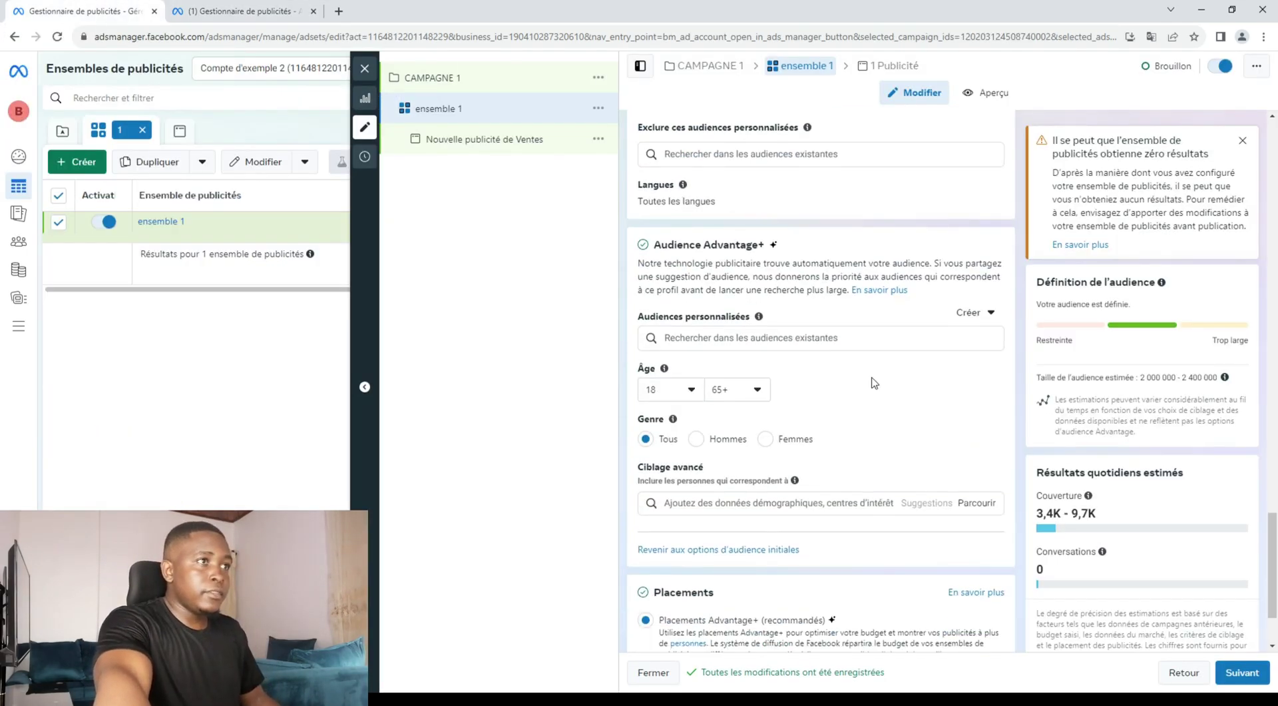
left_click(706, 388)
scroll(707, 388, "up", 2)
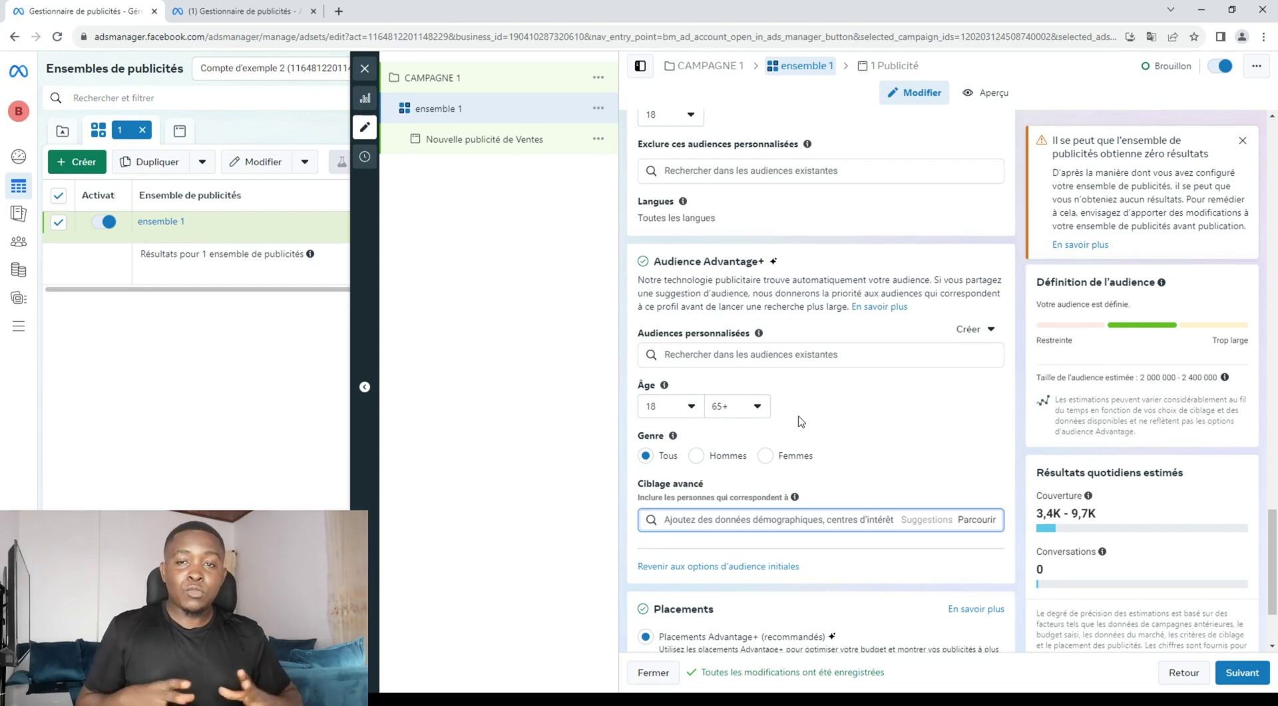
scroll(1160, 375, "down", 2)
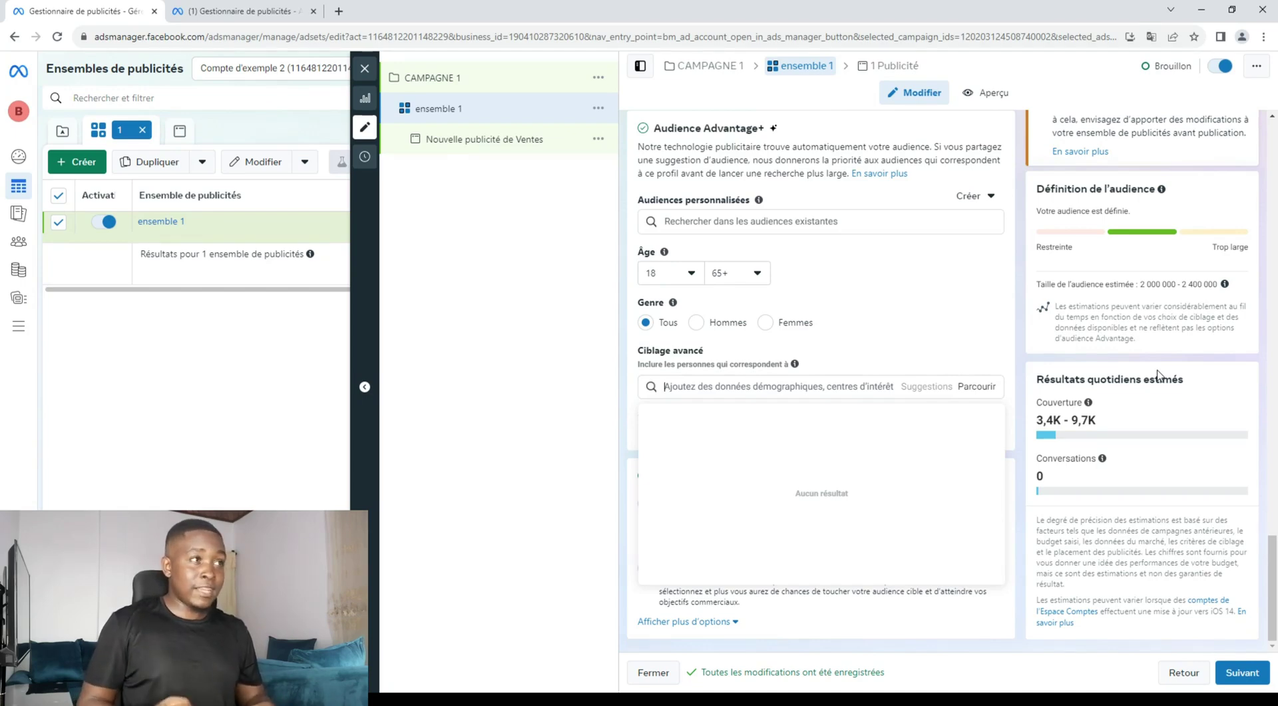
scroll(869, 363, "up", 4)
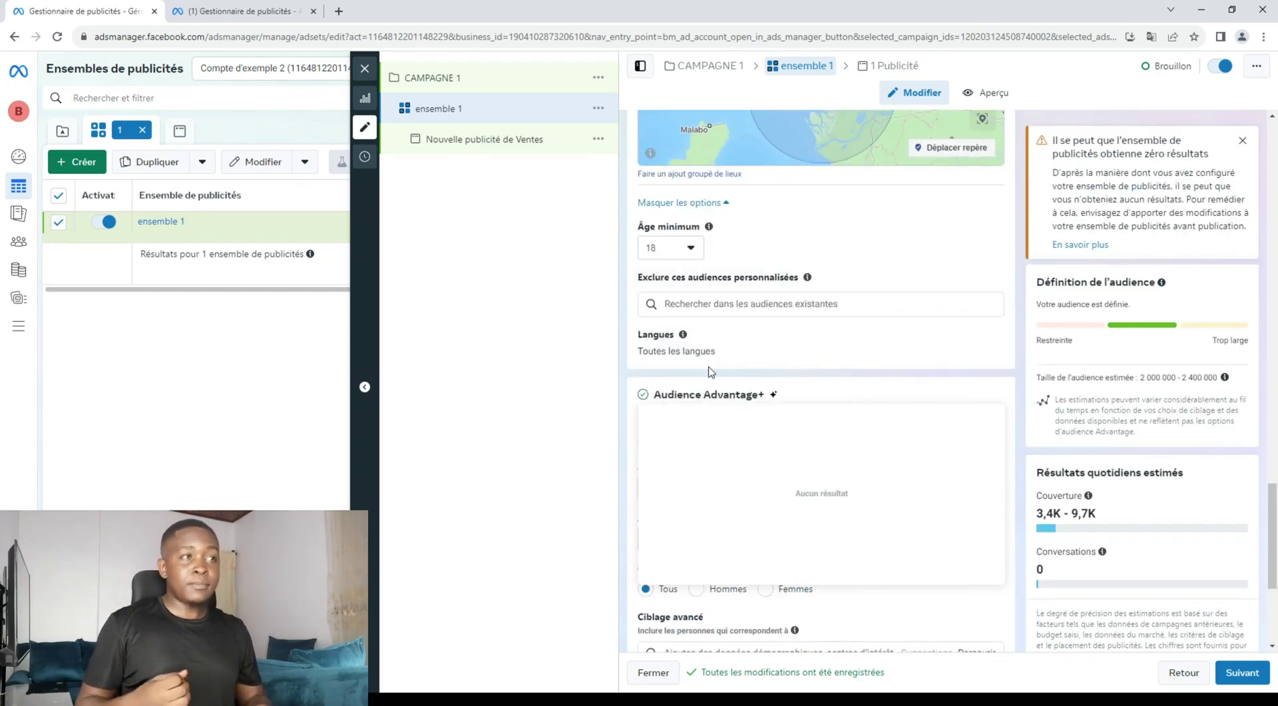
Narrow the targeting radius around Douala to 17 km.
scroll(710, 368, "up", 2)
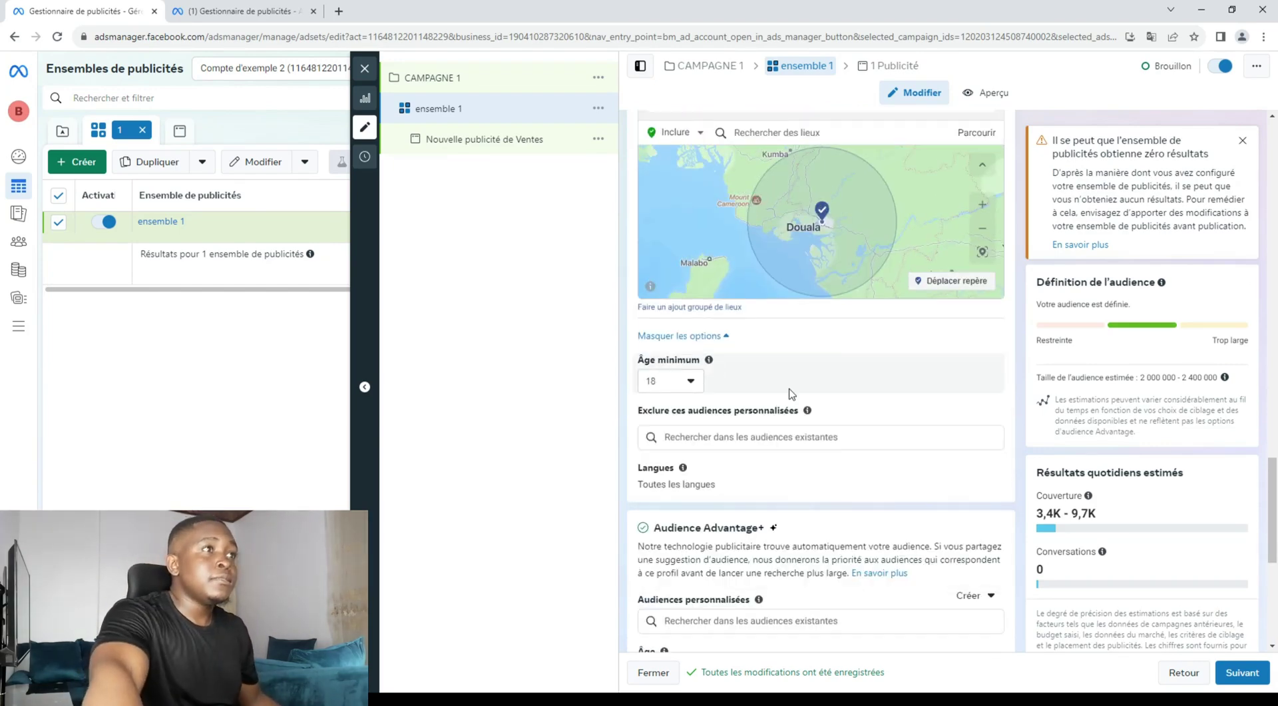
scroll(790, 392, "down", 2)
scroll(791, 393, "up", 5)
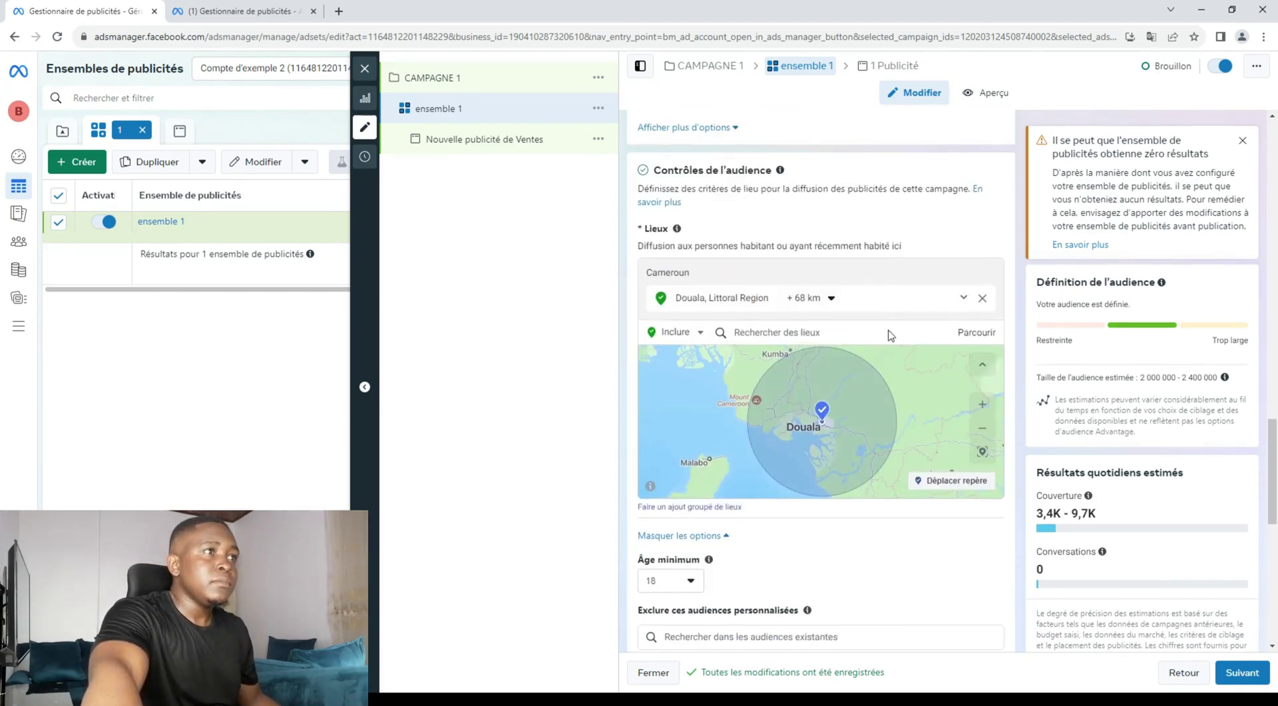
left_click(830, 297)
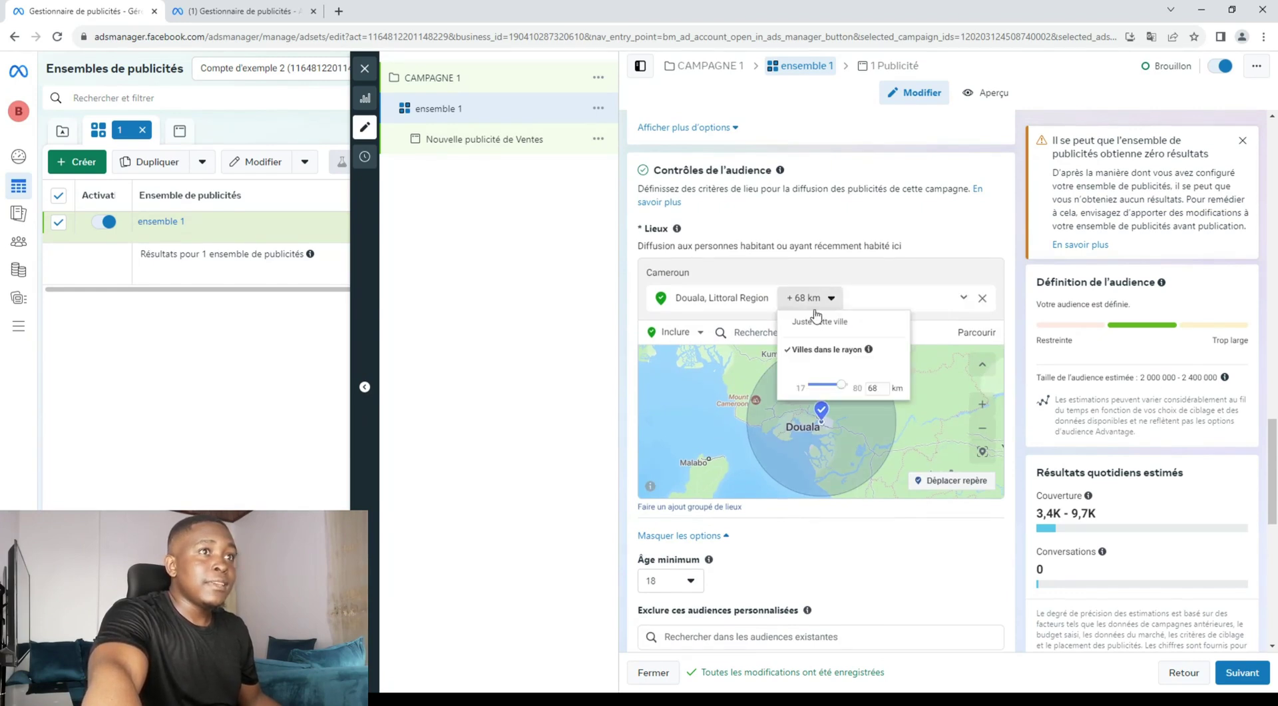
left_click_drag(841, 385, 777, 398)
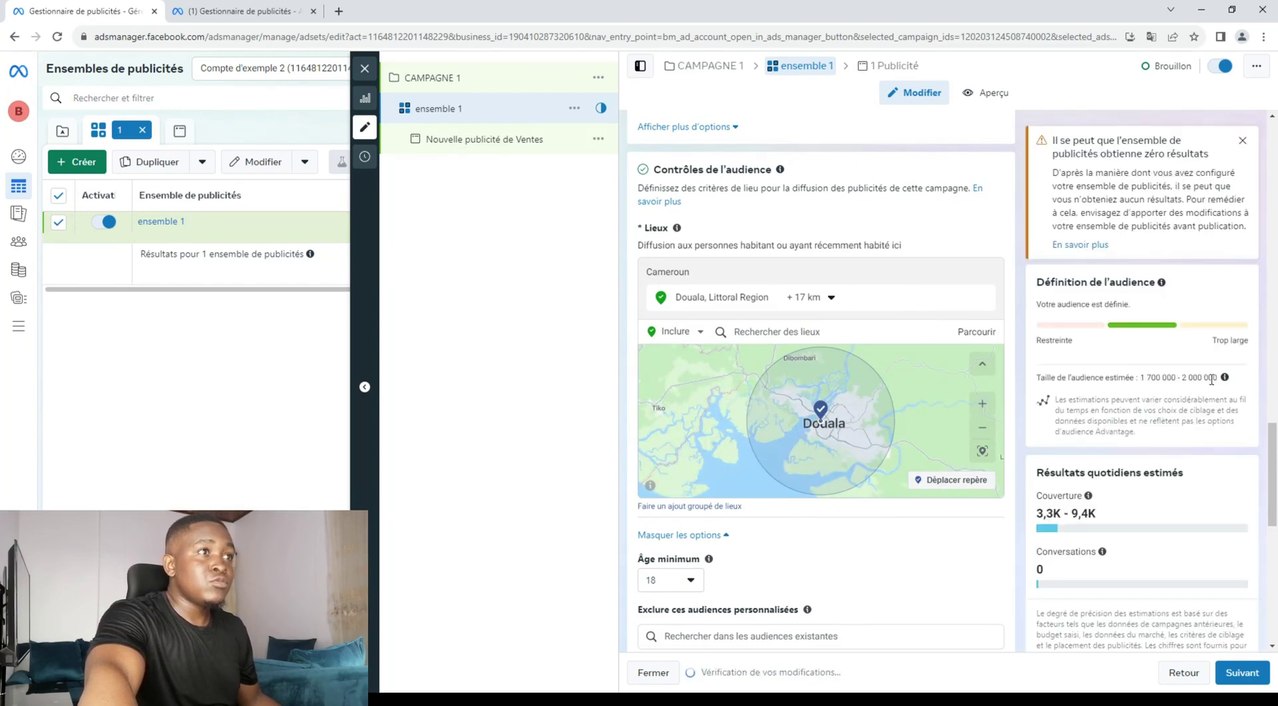
Review the ad set's minimum age, excluded audiences, languages and Audience Advantage+ settings.
scroll(949, 486, "down", 4)
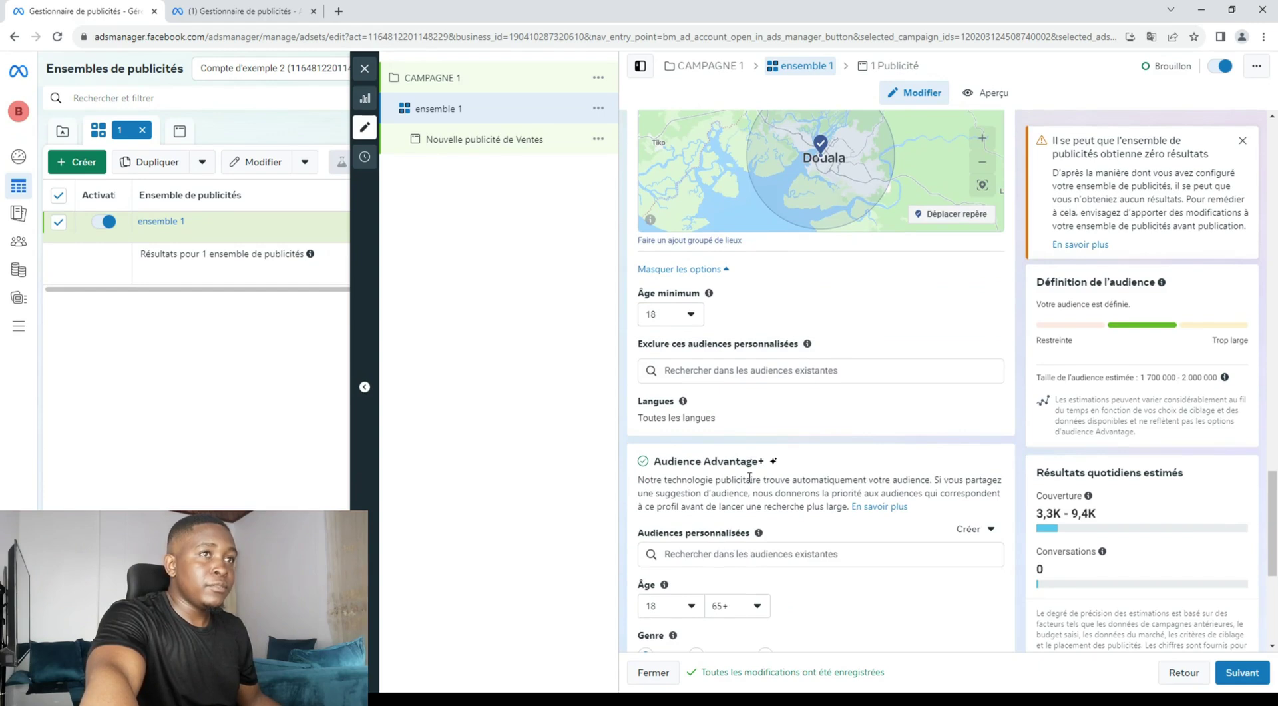
scroll(781, 478, "down", 1)
scroll(781, 478, "down", 1)
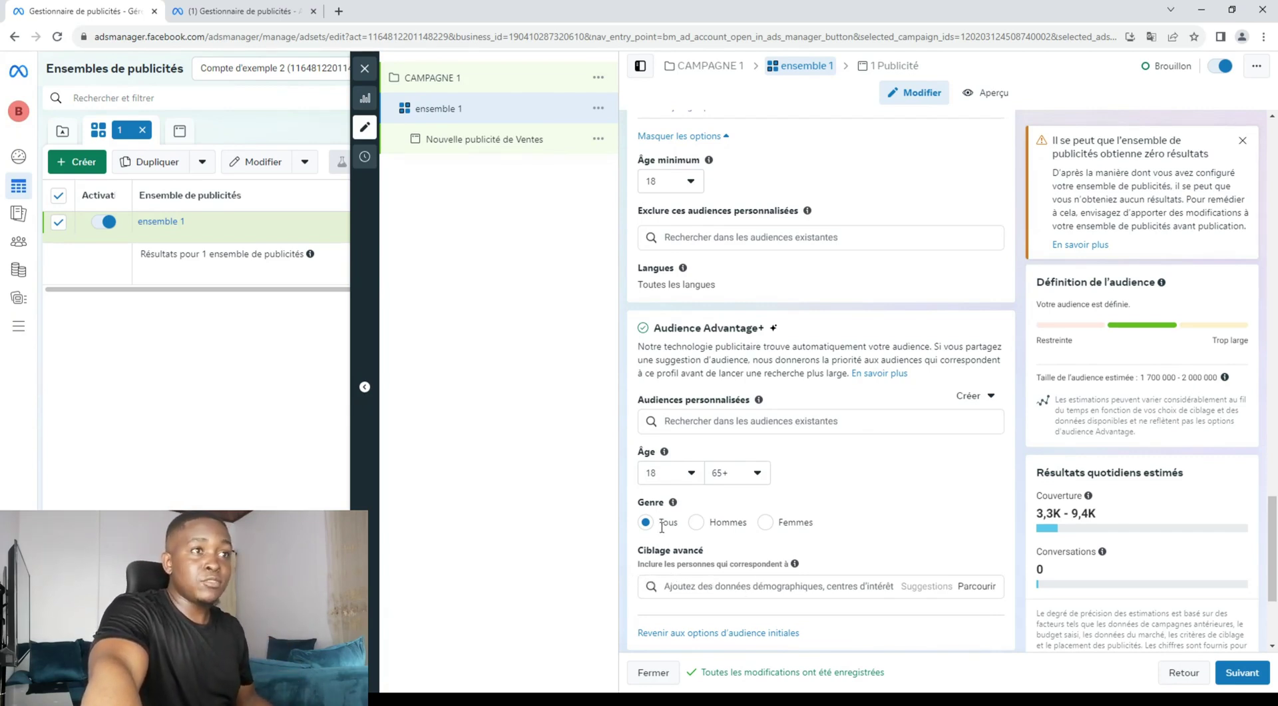
scroll(711, 474, "up", 3)
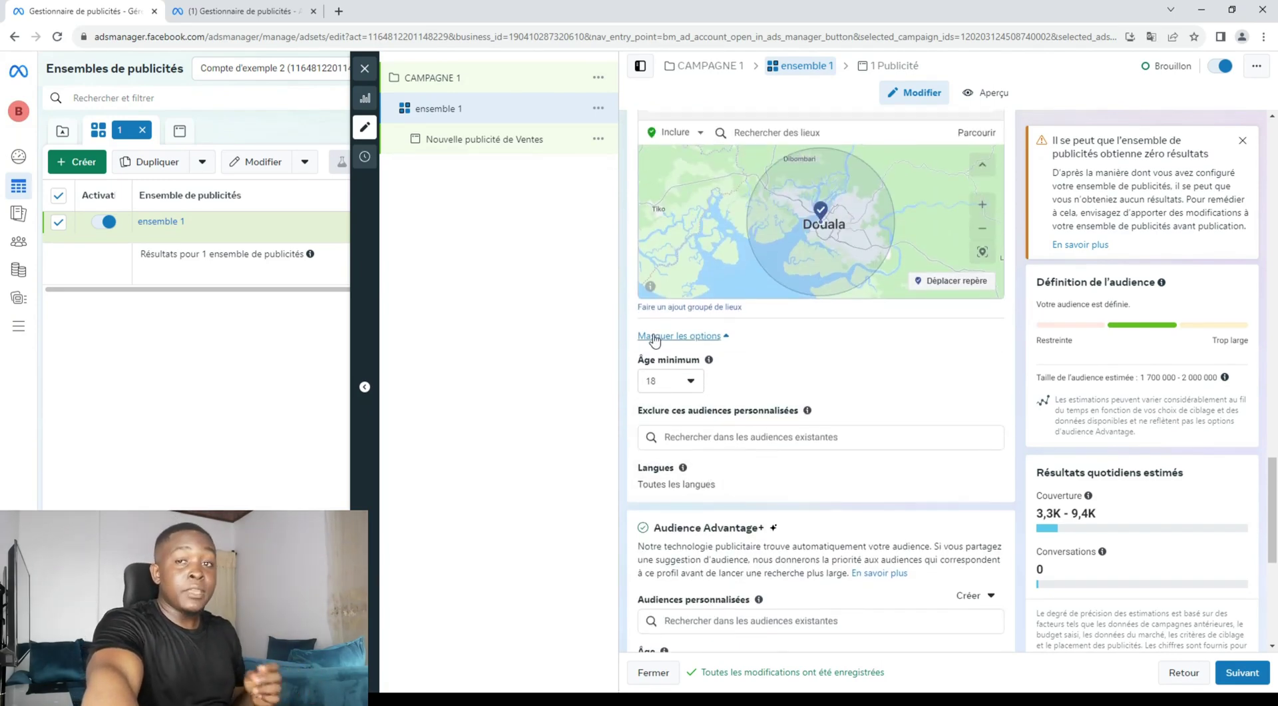
scroll(725, 511, "up", 1)
scroll(722, 479, "down", 4)
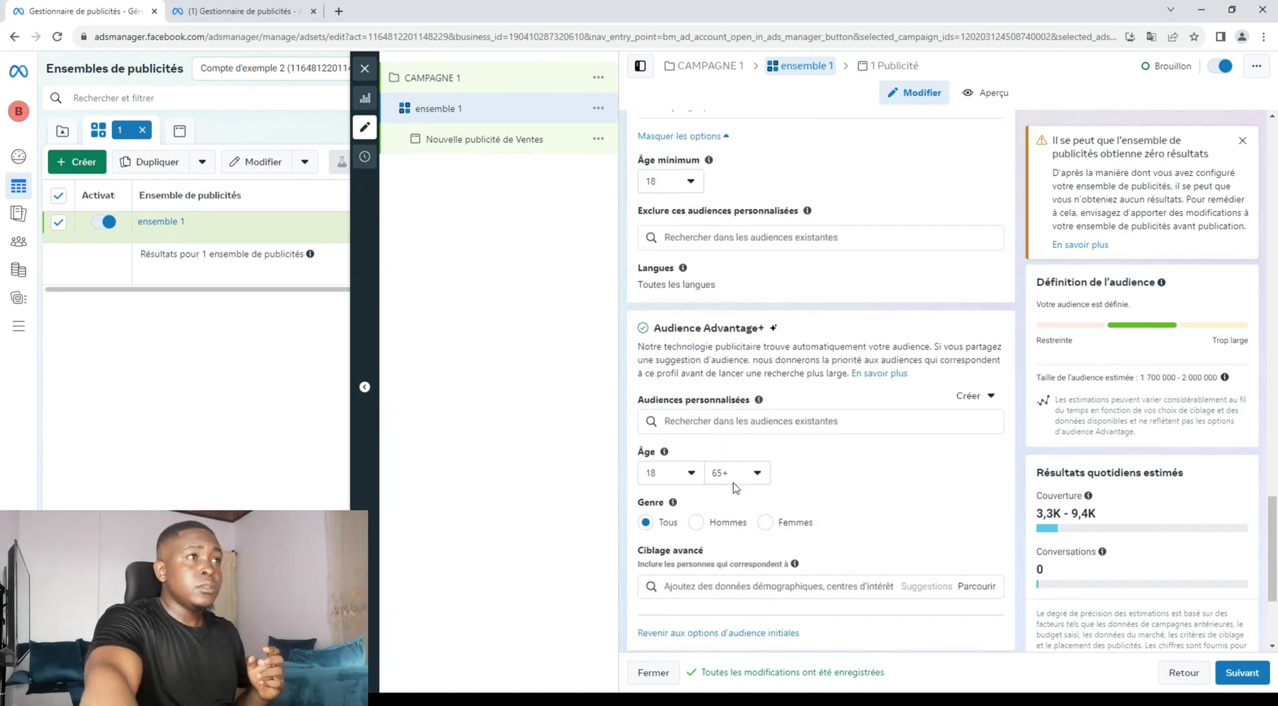
scroll(743, 522, "up", 2)
scroll(739, 500, "down", 3)
scroll(732, 483, "up", 5)
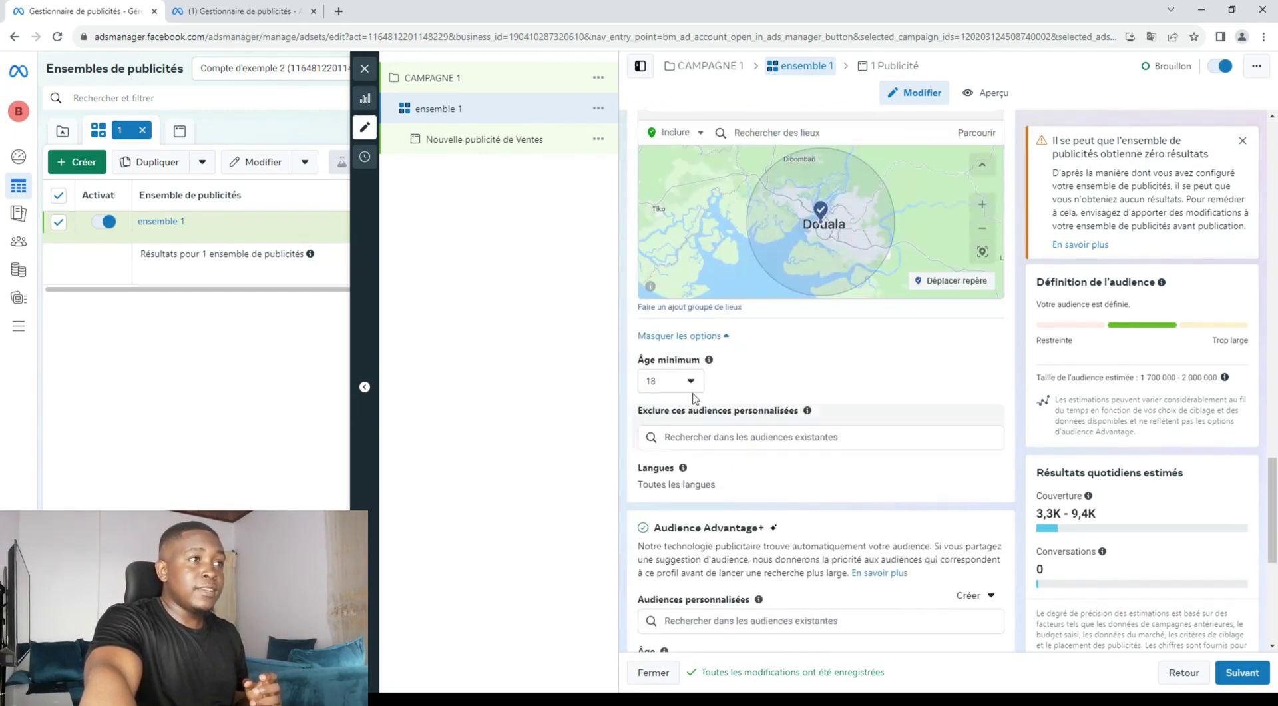
Try adding Bonabéri, Littoral Region, Cameroun as an included location beside Douala, and remove it again.
scroll(749, 463, "up", 3)
left_click(775, 327)
type("Bl")
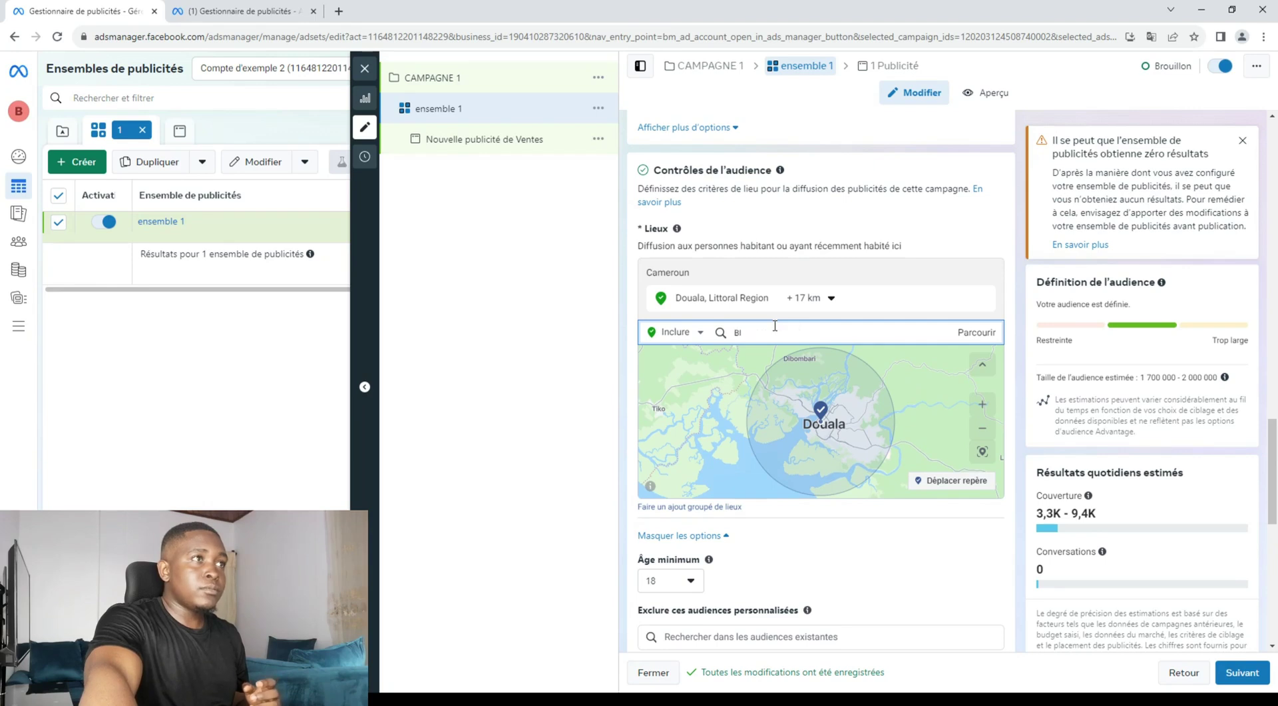
type("o")
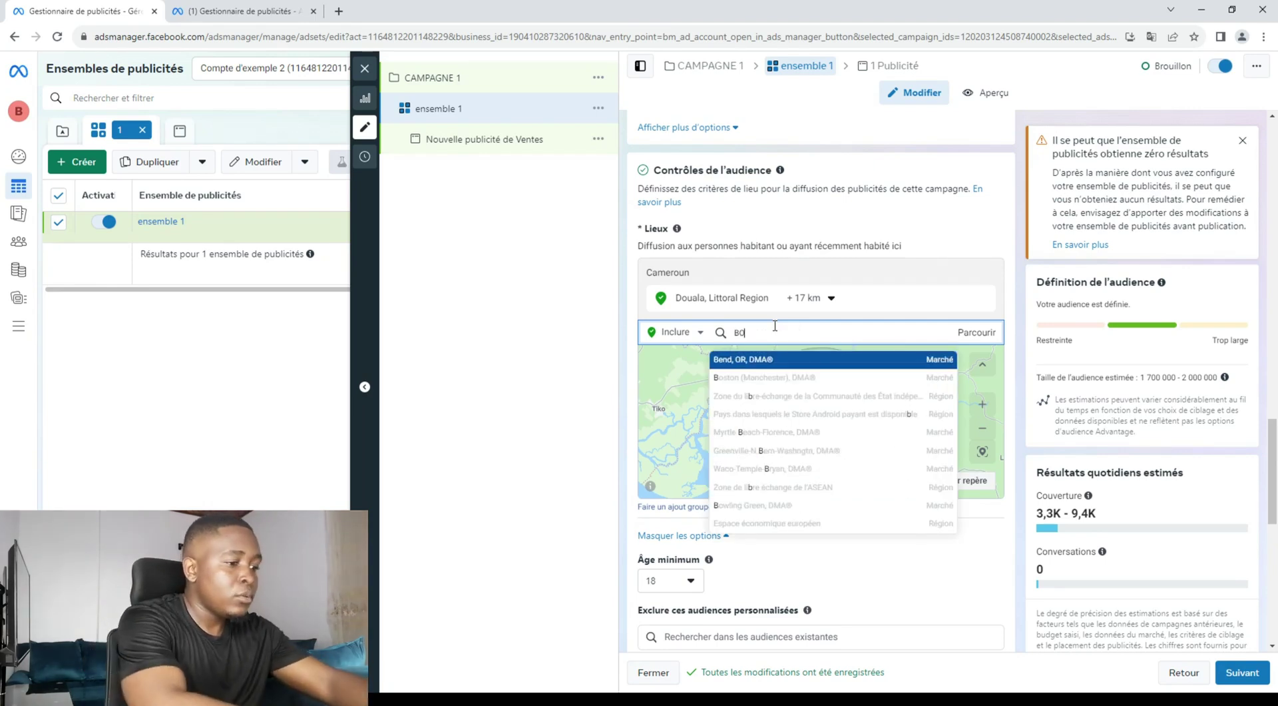
type("NARI")
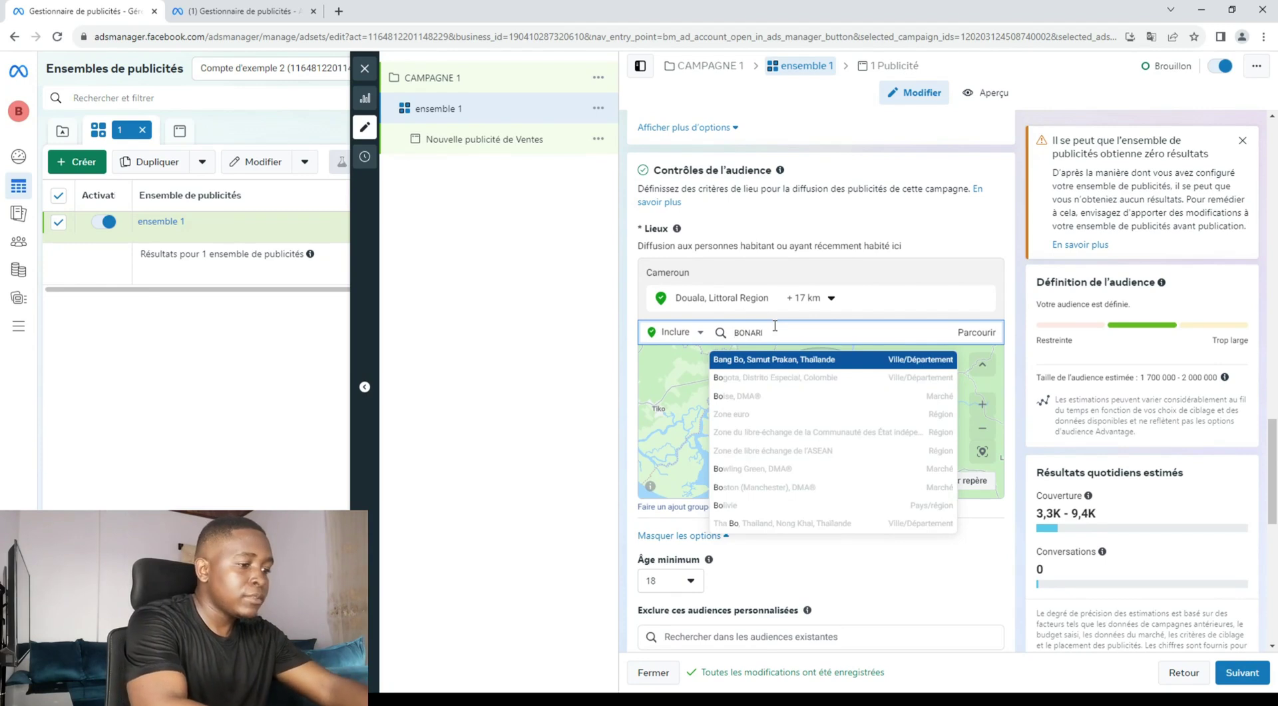
key("BackSpace")
type("BERI")
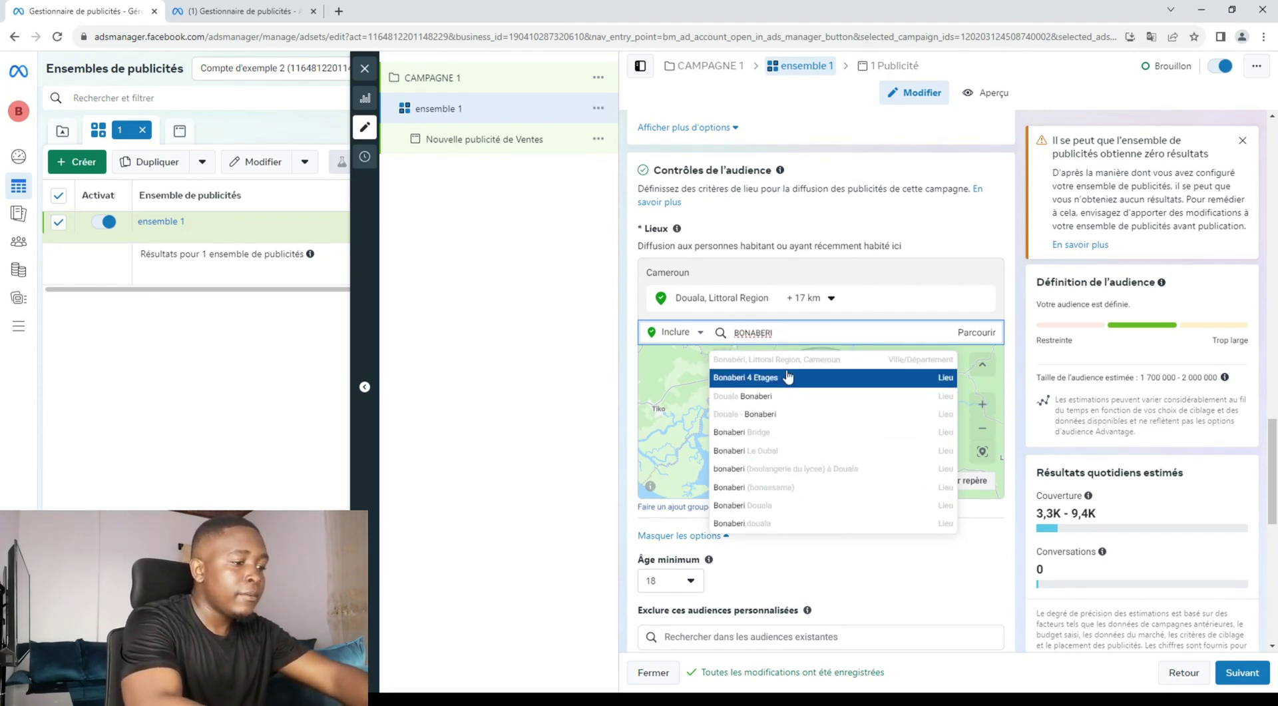
left_click(779, 359)
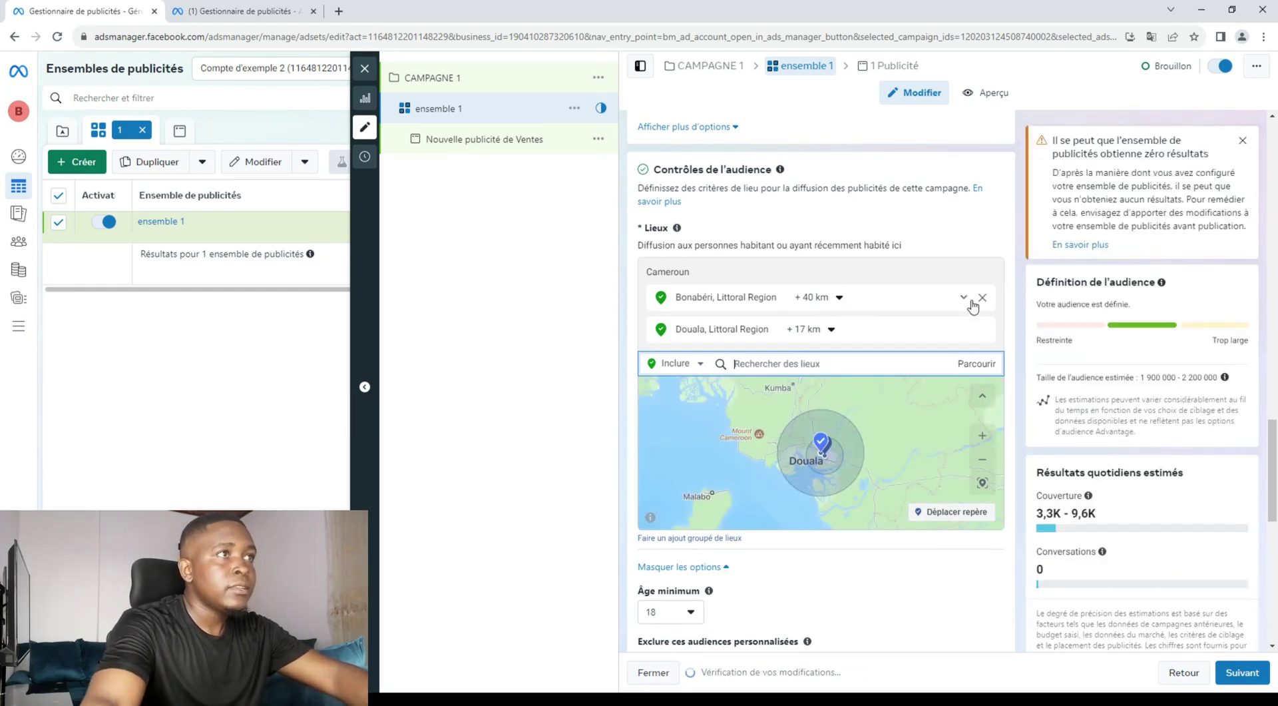
left_click(983, 298)
Replace Douala with Bonabéri, Littoral Region, Cameroun as the included location.
left_click(845, 327)
type("BONABERI")
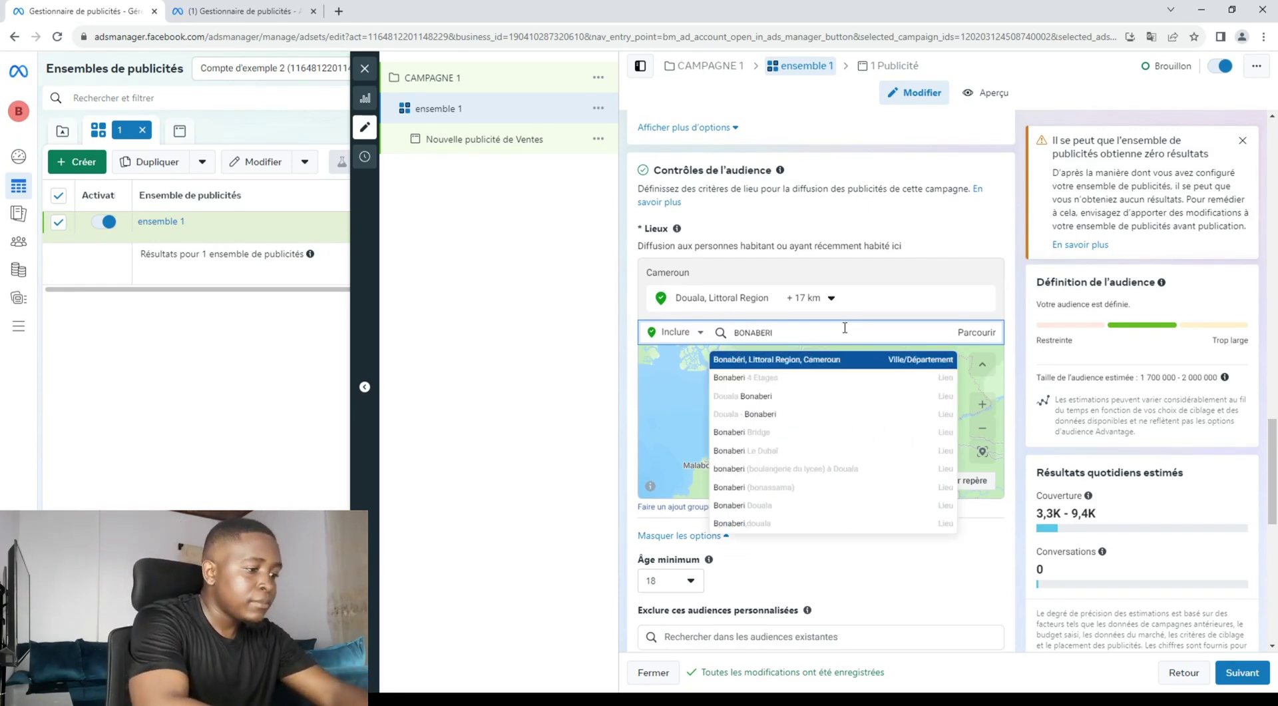
left_click(774, 361)
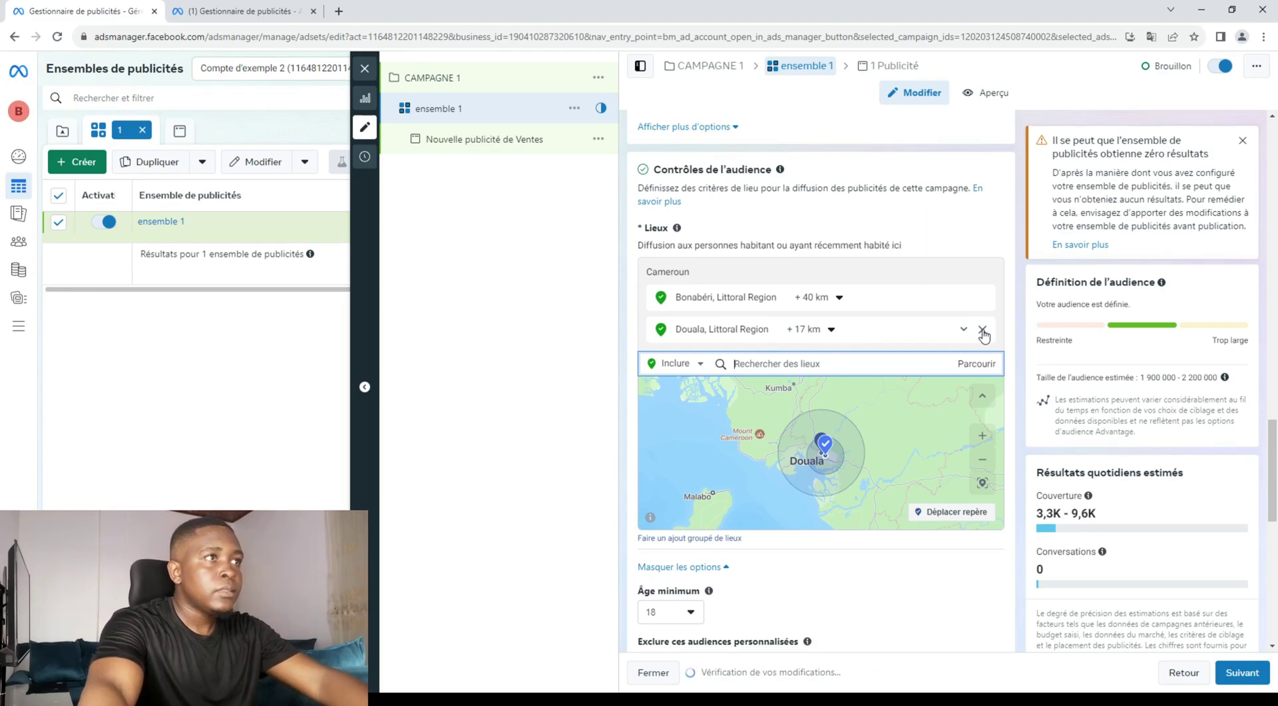
left_click(982, 331)
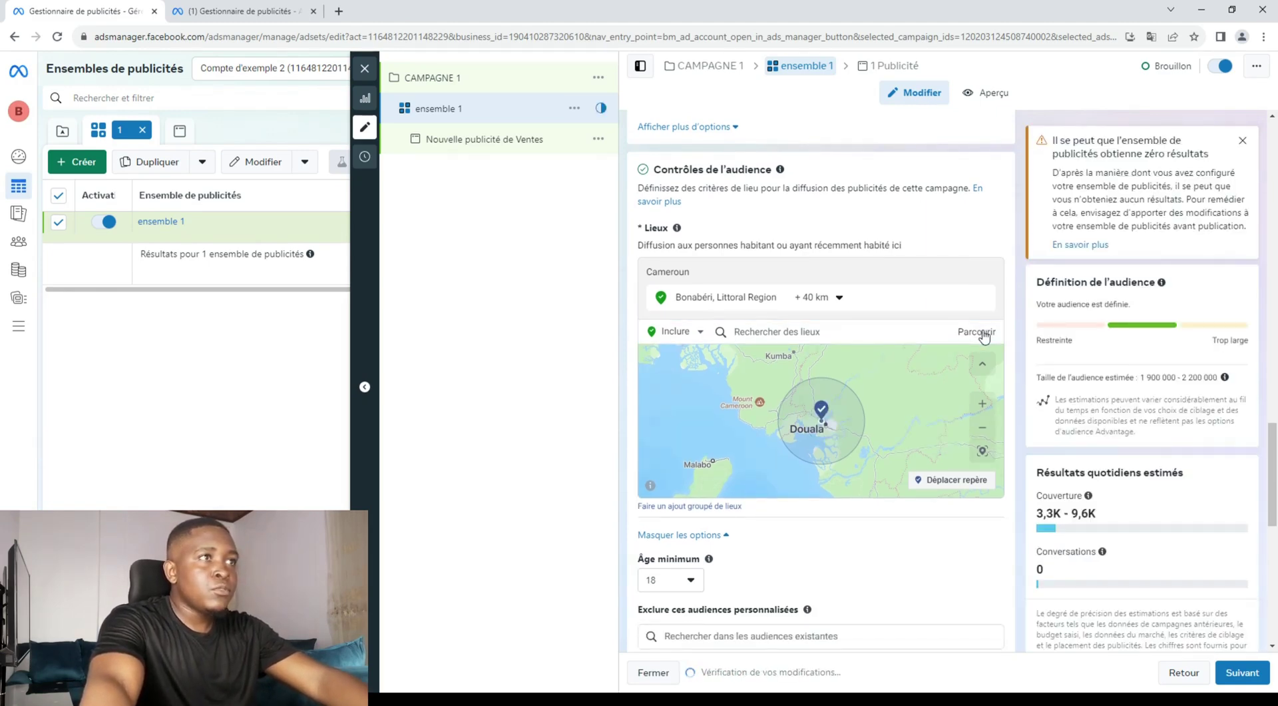
Set the targeting radius around Bonabéri to 17 km.
left_click(839, 298)
left_click_drag(830, 385, 767, 388)
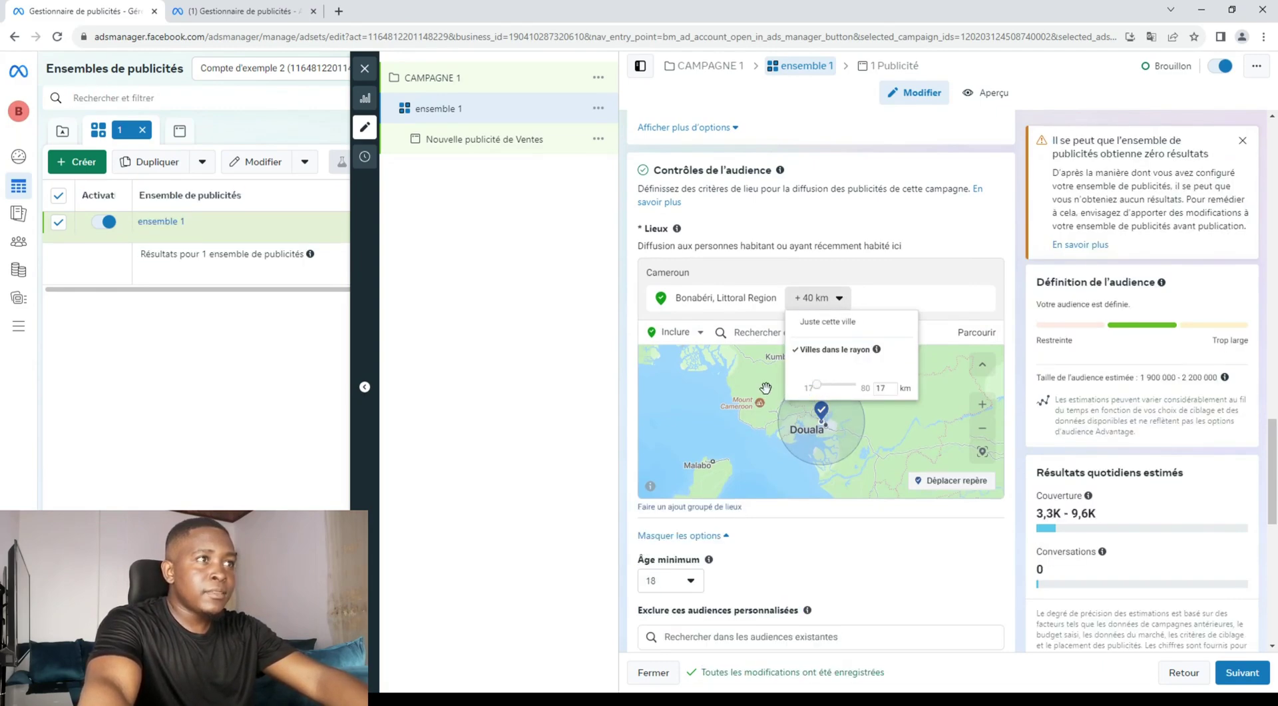
left_click(765, 388)
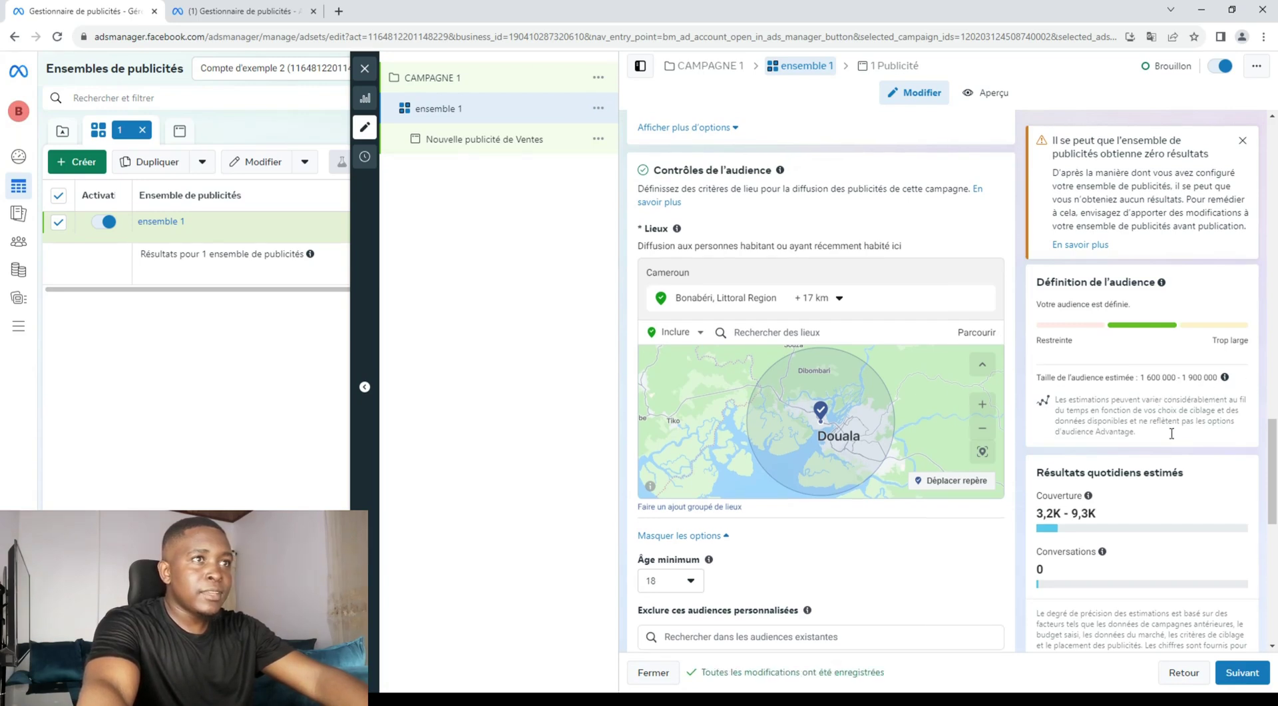
Replace Bonabéri with Bafoussam, West Region, Cameroun as the ad set's included location.
left_click(755, 332)
type("BA")
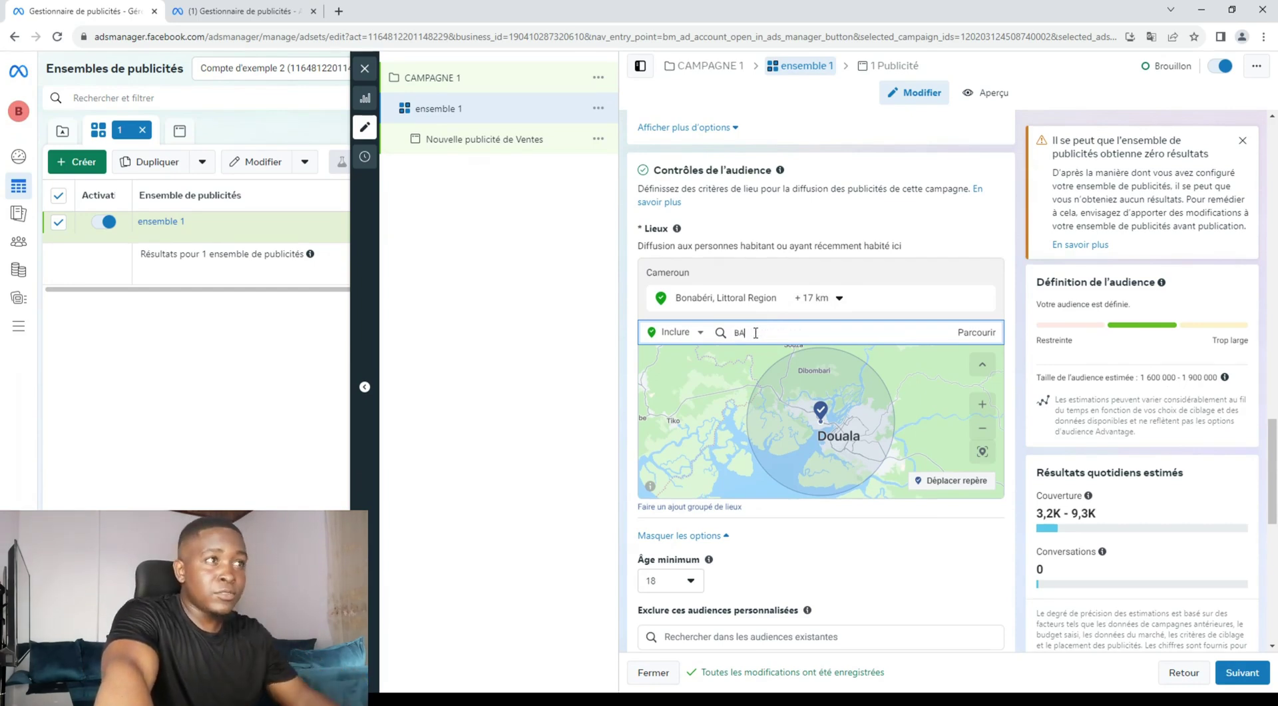
type("FOUSSA")
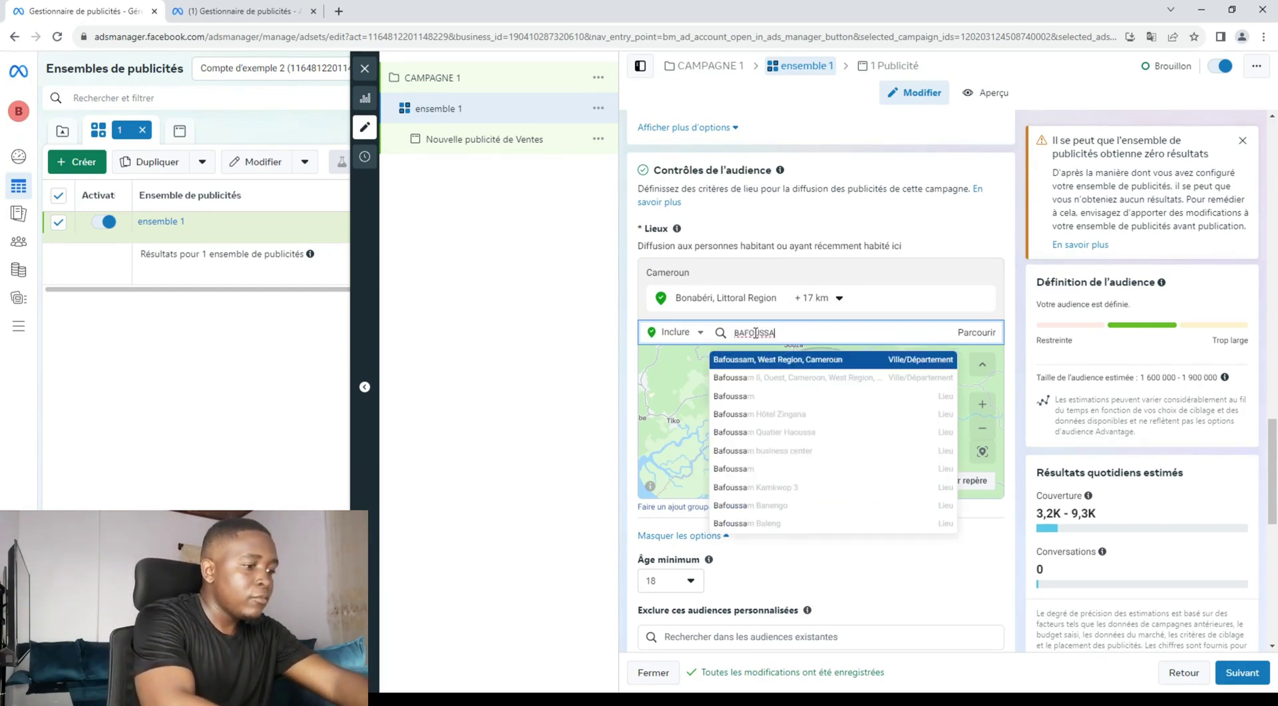
left_click(847, 360)
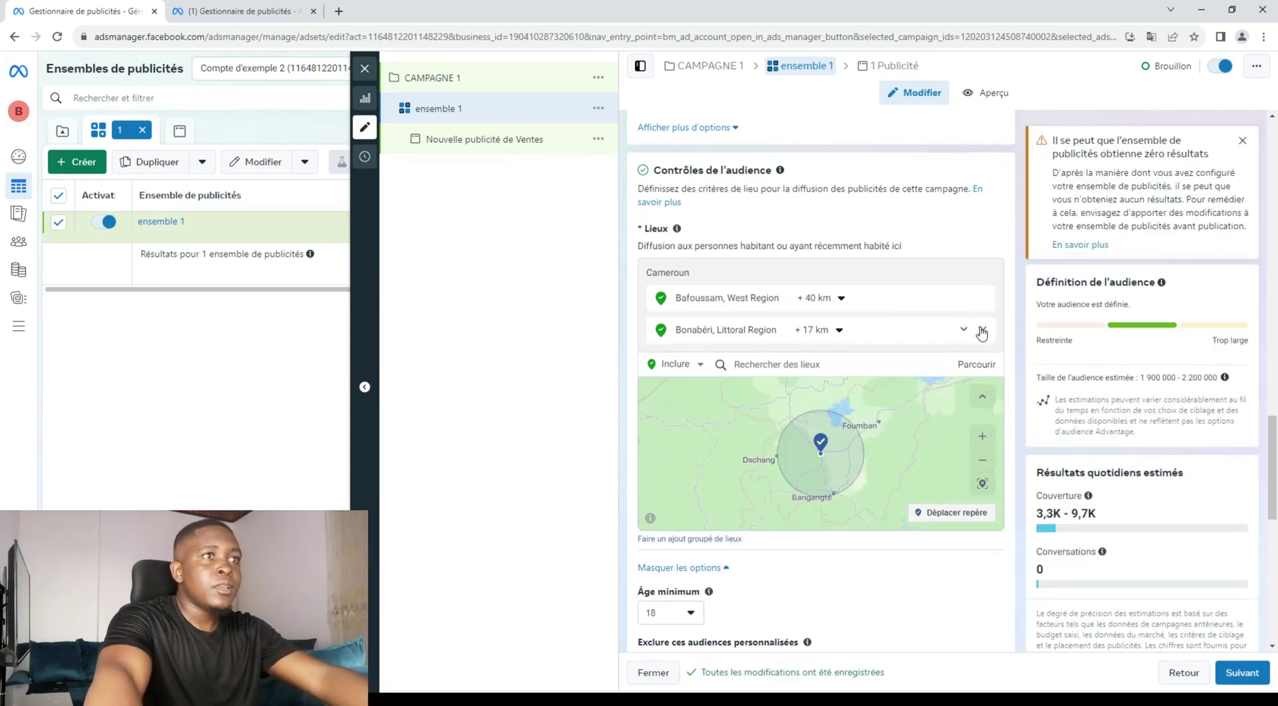
left_click(982, 330)
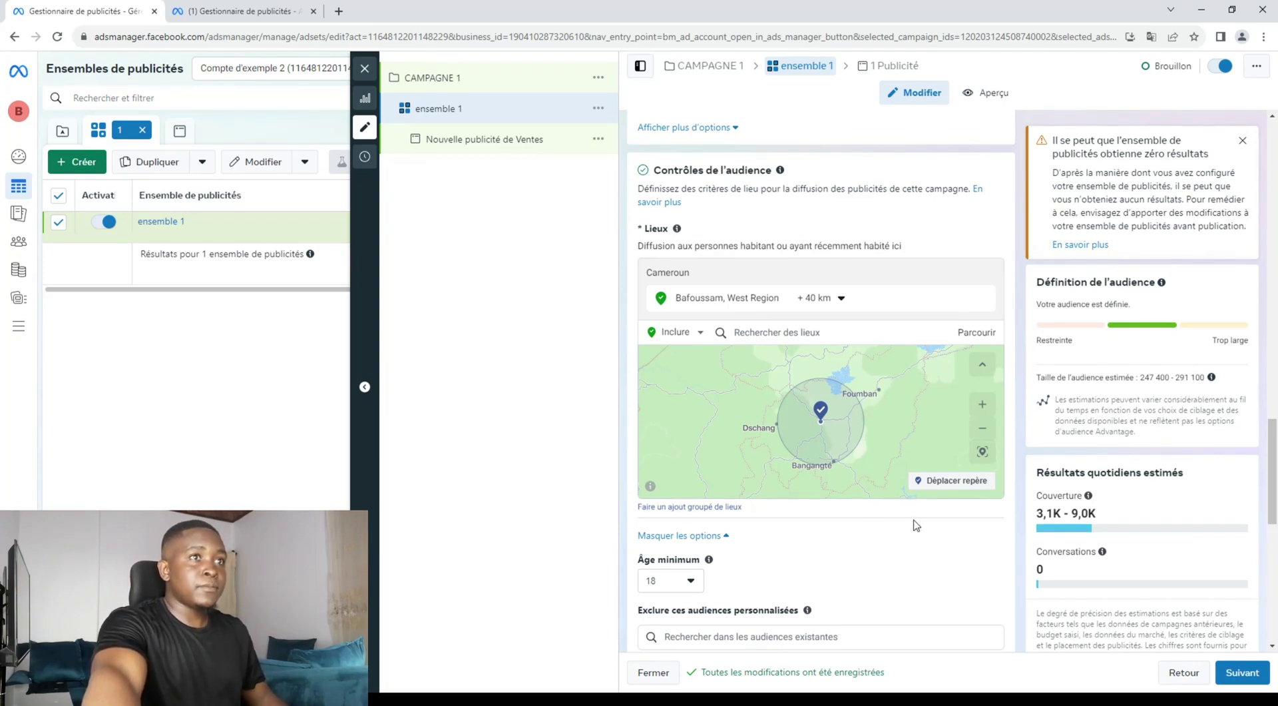
Include the whole country of Cameroun as the ad set's location in place of Bafoussam.
scroll(866, 533, "down", 2)
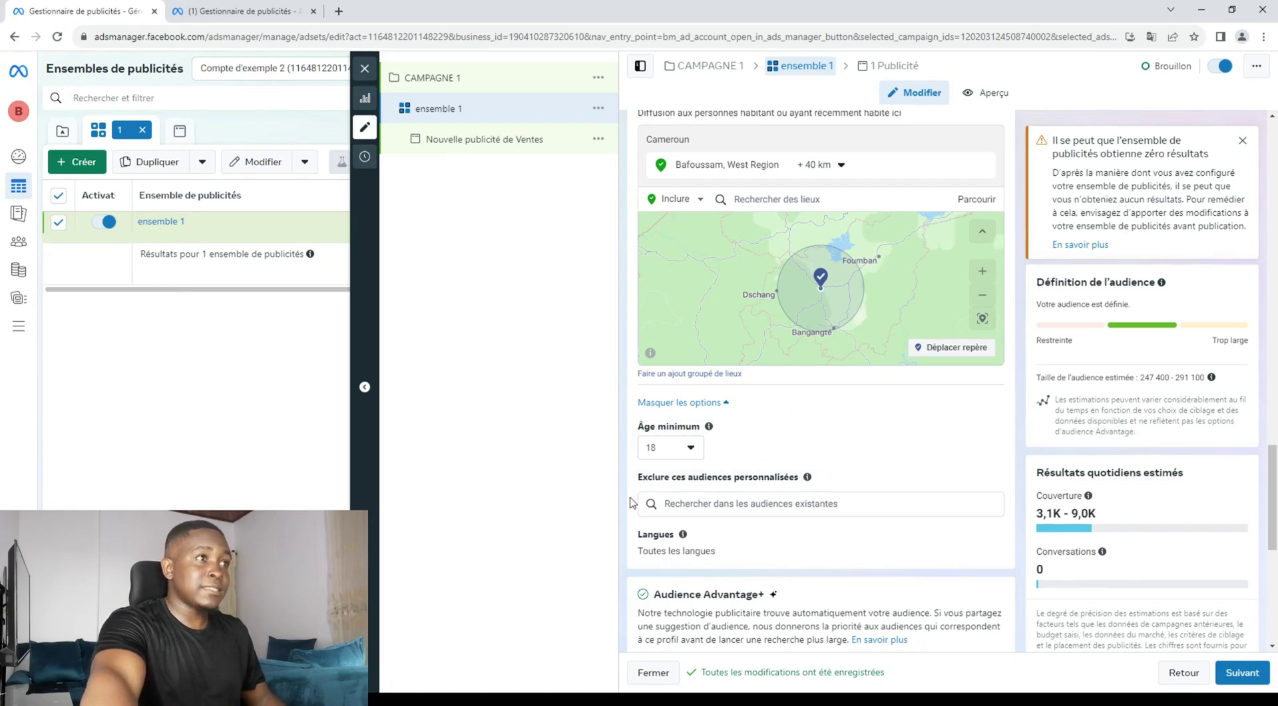
scroll(732, 512, "up", 1)
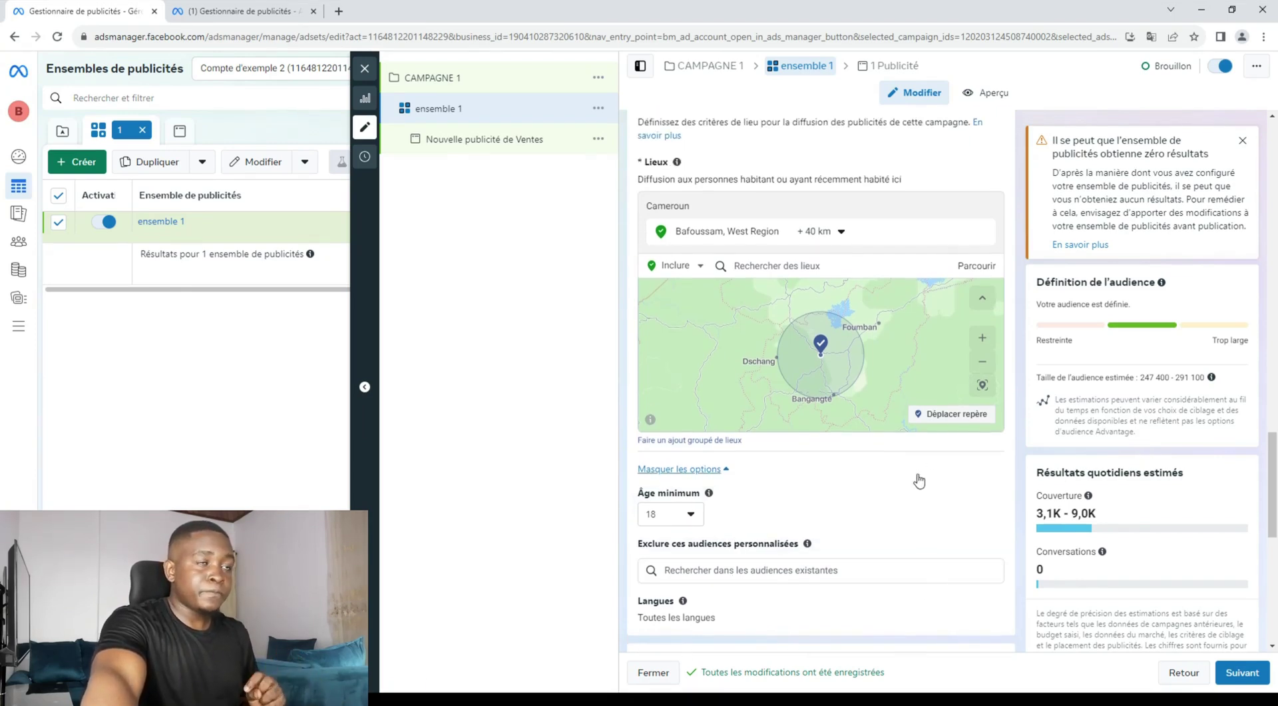
scroll(920, 479, "down", 1)
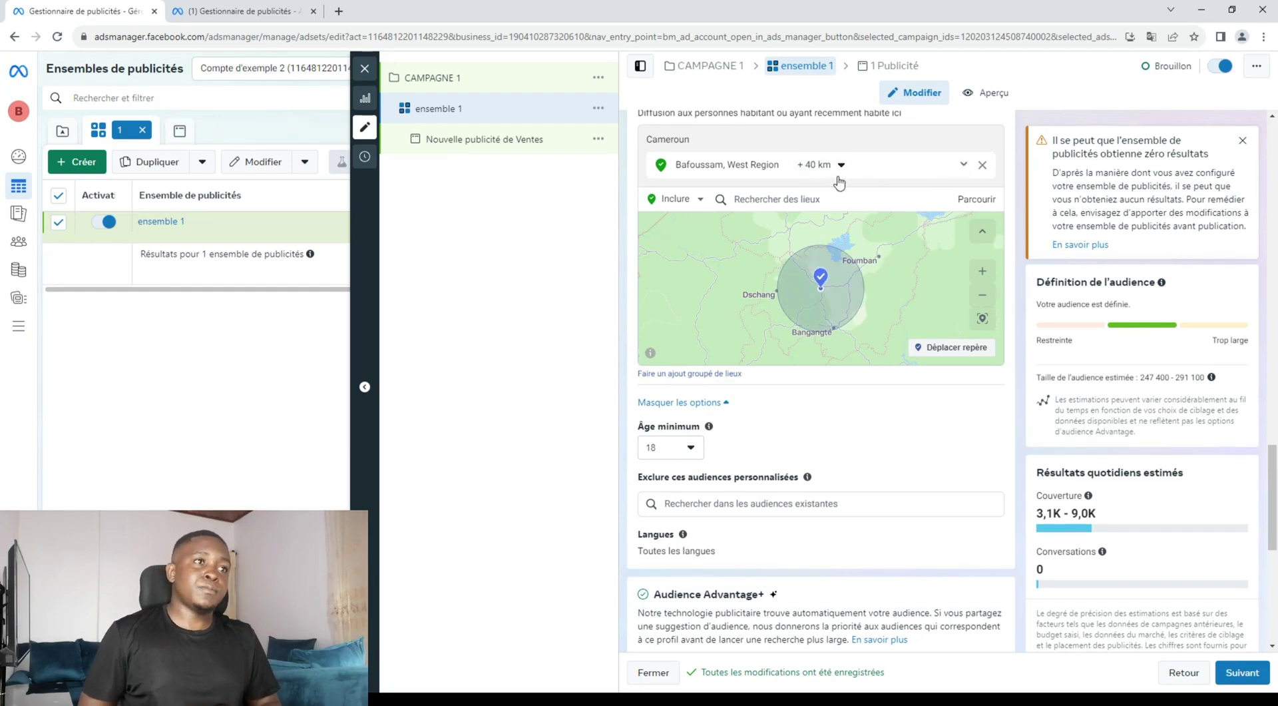
left_click(789, 199)
type("CAMER")
type("IO")
key("BackSpace")
key("BackSpace")
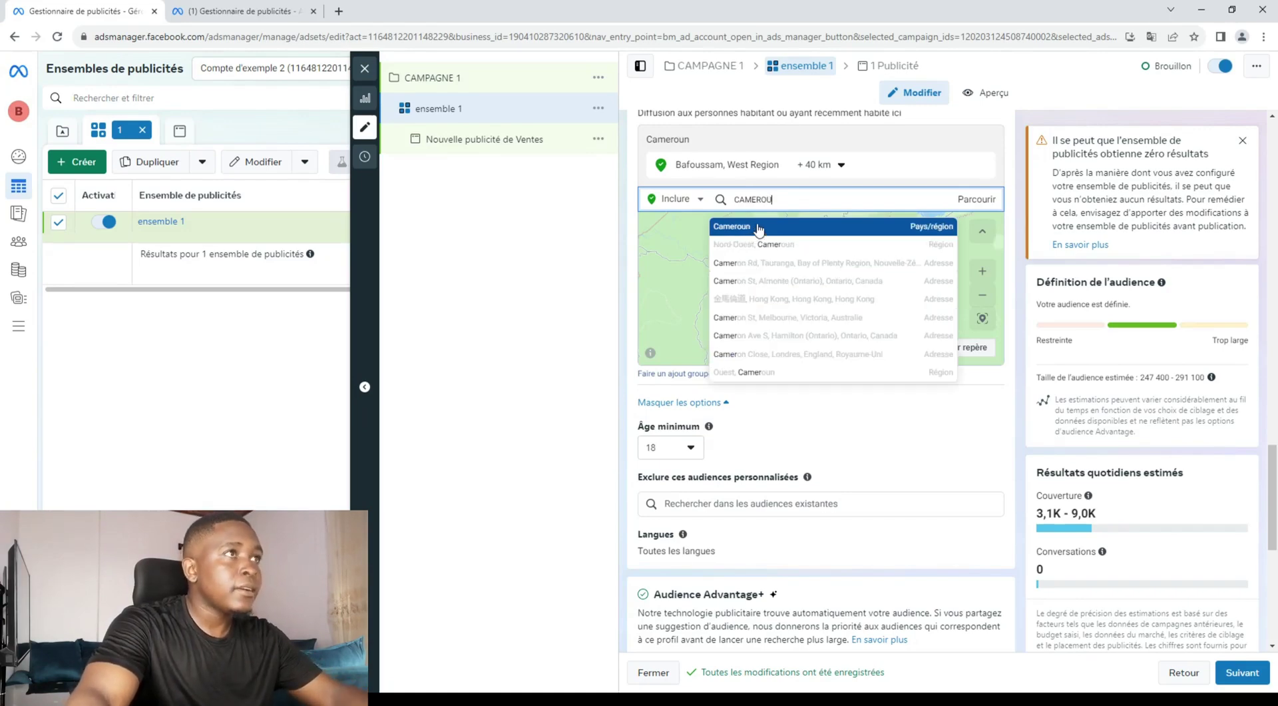
left_click(787, 228)
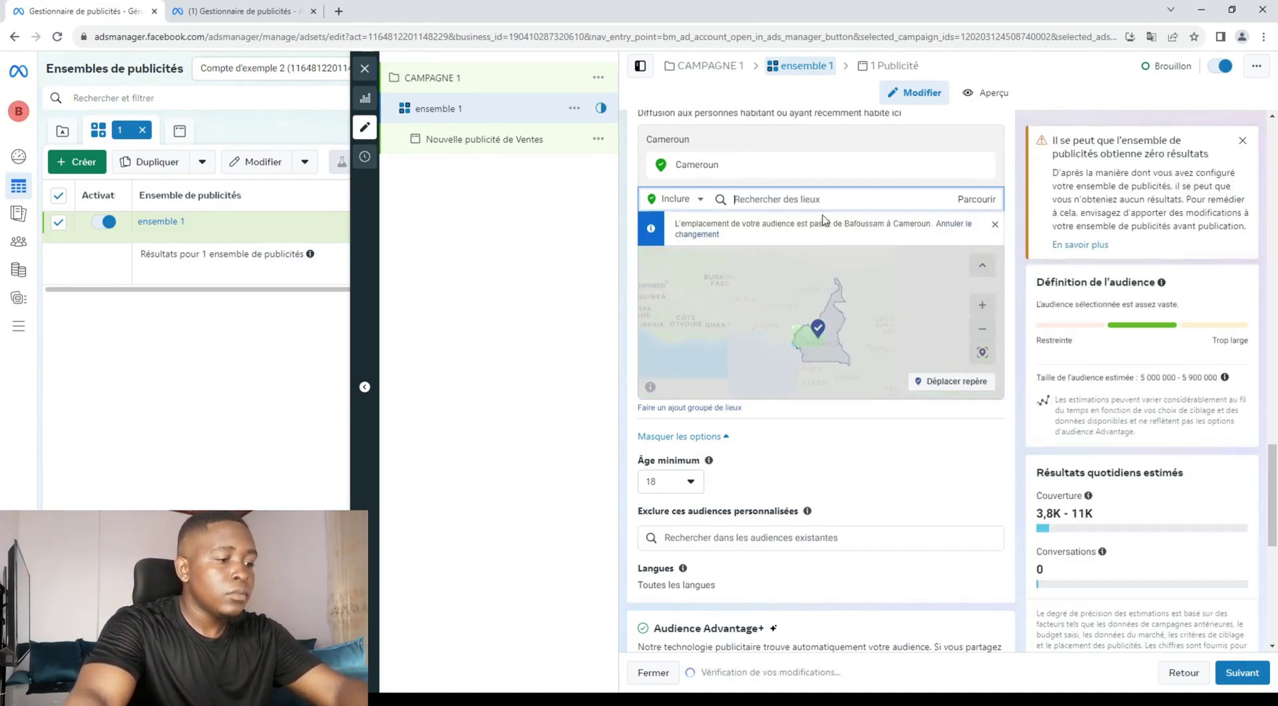
Review the ad set's estimated audience size, Audience Advantage+ settings, placements and advanced targeting field.
scroll(877, 199, "up", 2)
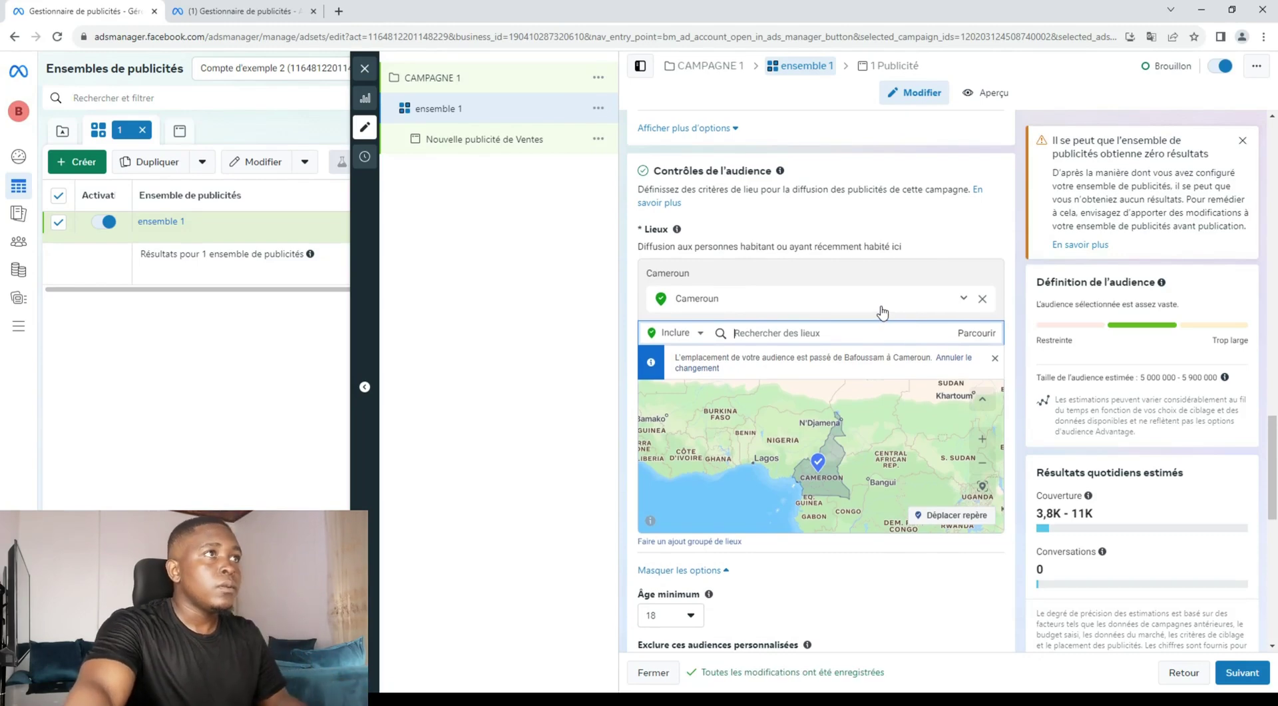
scroll(881, 308, "down", 2)
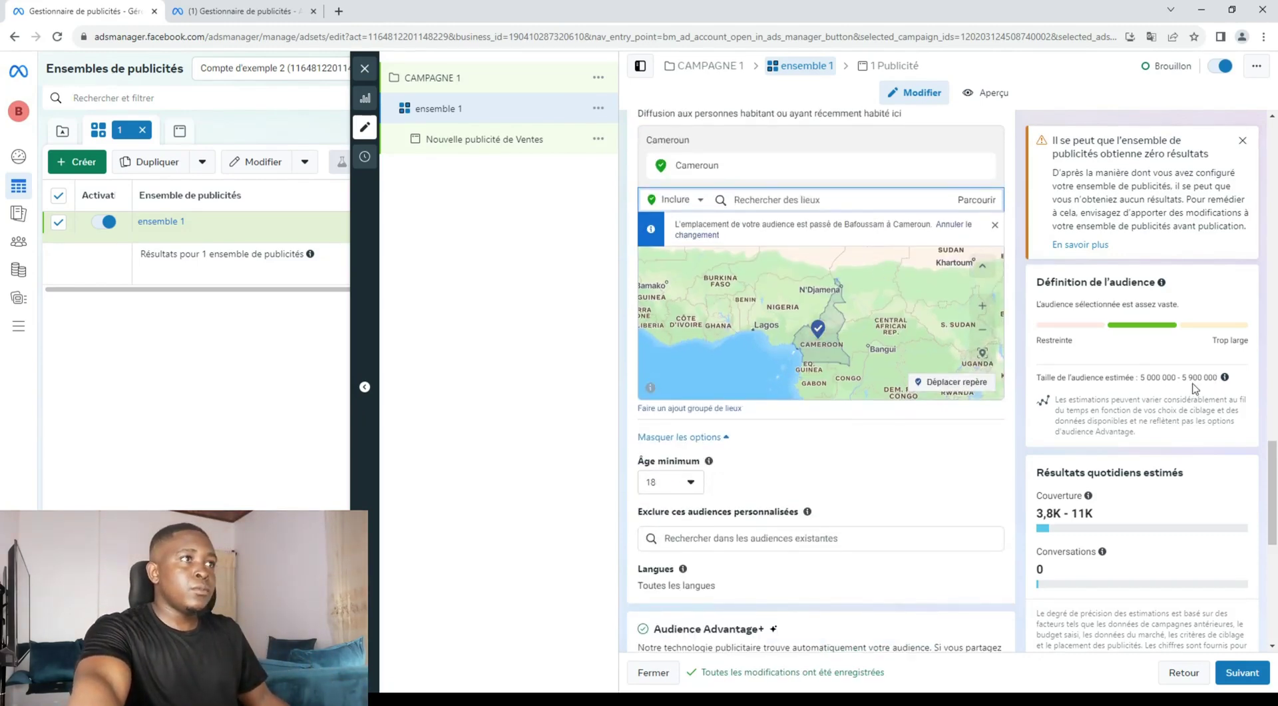
scroll(942, 400, "up", 2)
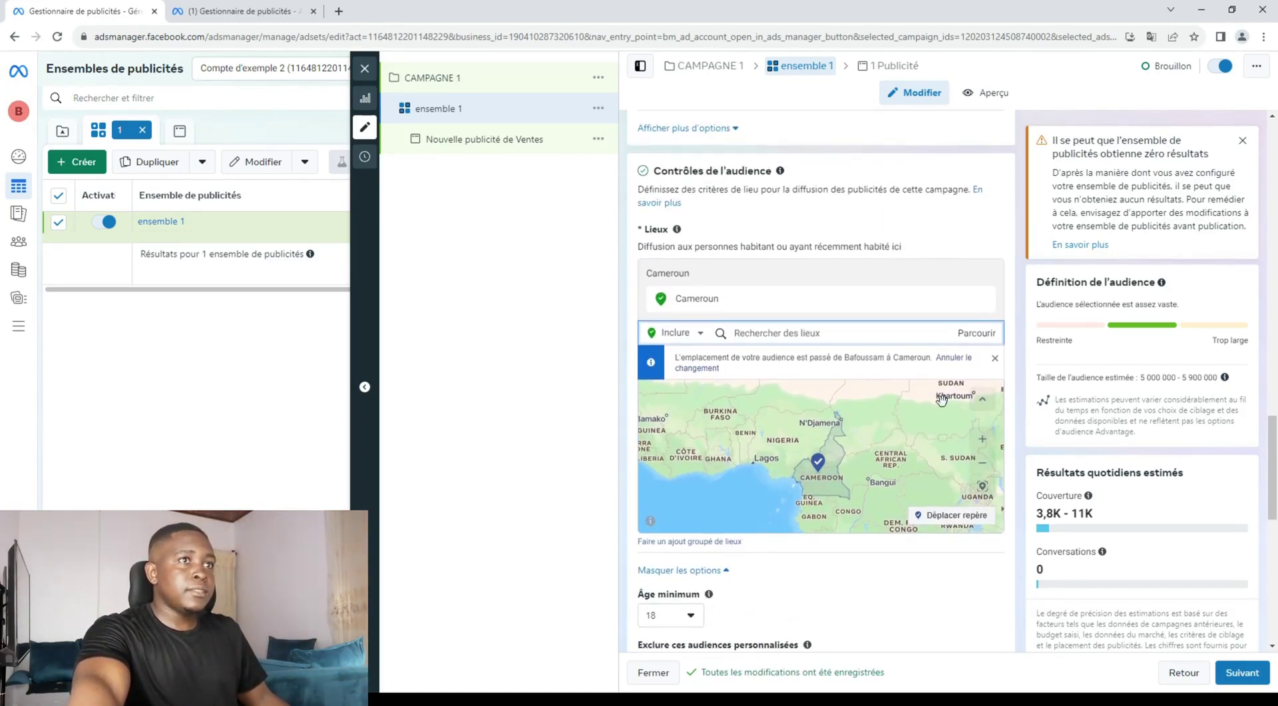
scroll(923, 558, "down", 8)
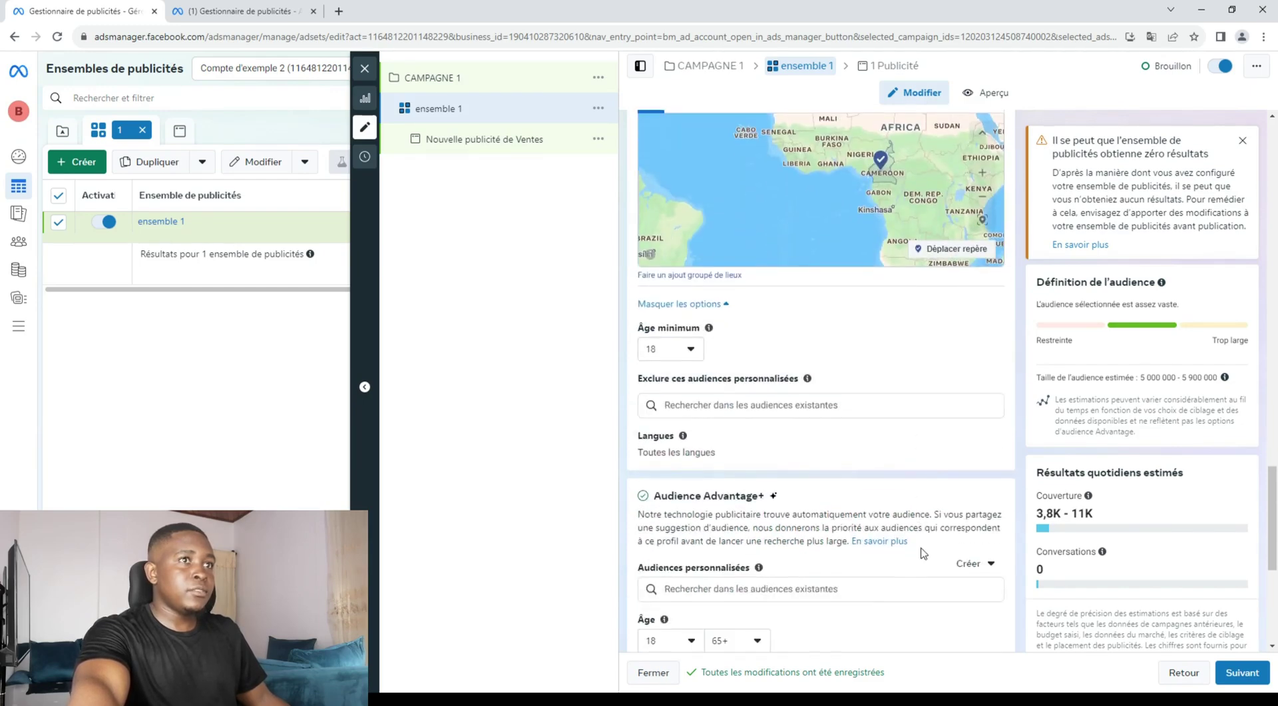
scroll(923, 550, "down", 1)
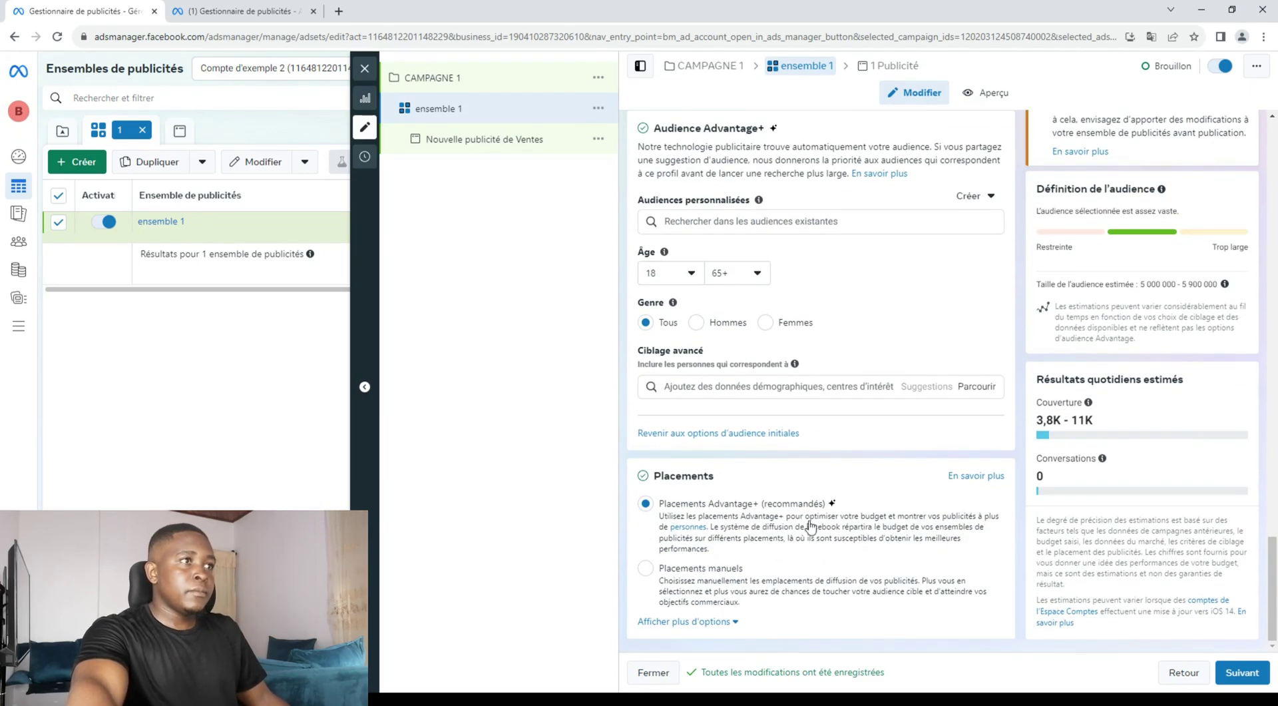
left_click(832, 386)
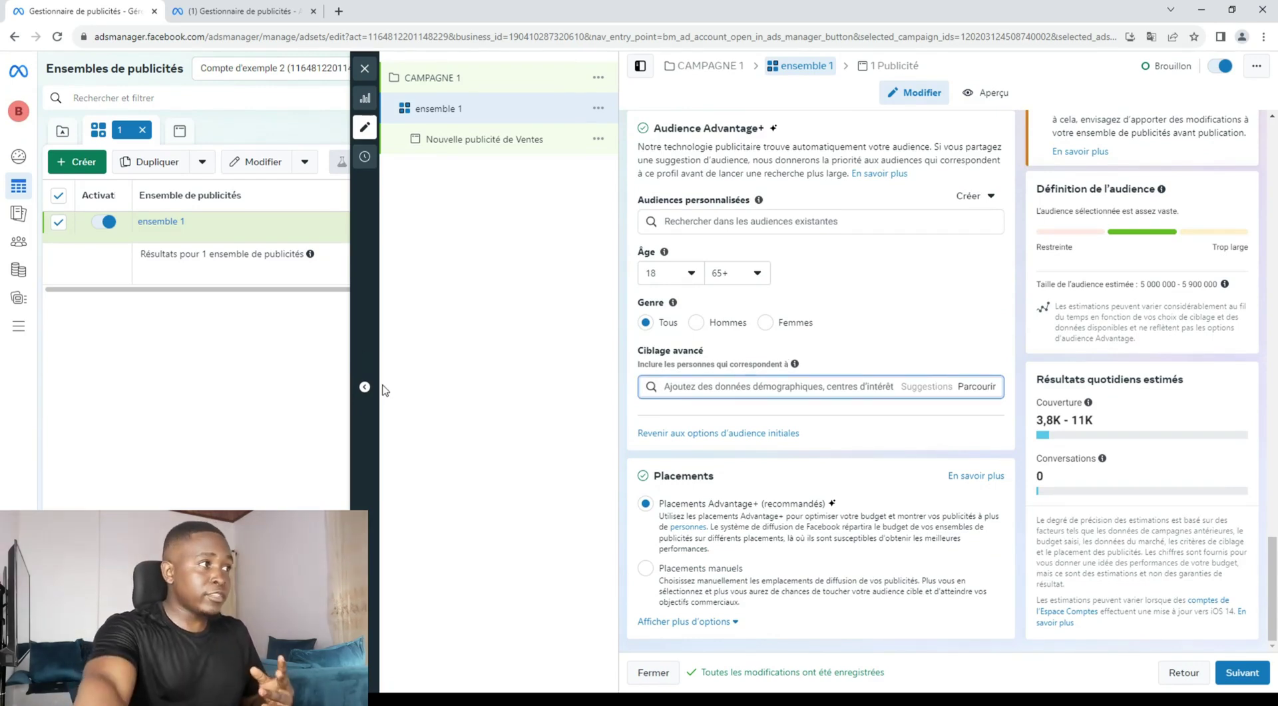
Open Audience Insights from the full list of tools in a new browser tab and switch to it.
left_click(16, 326)
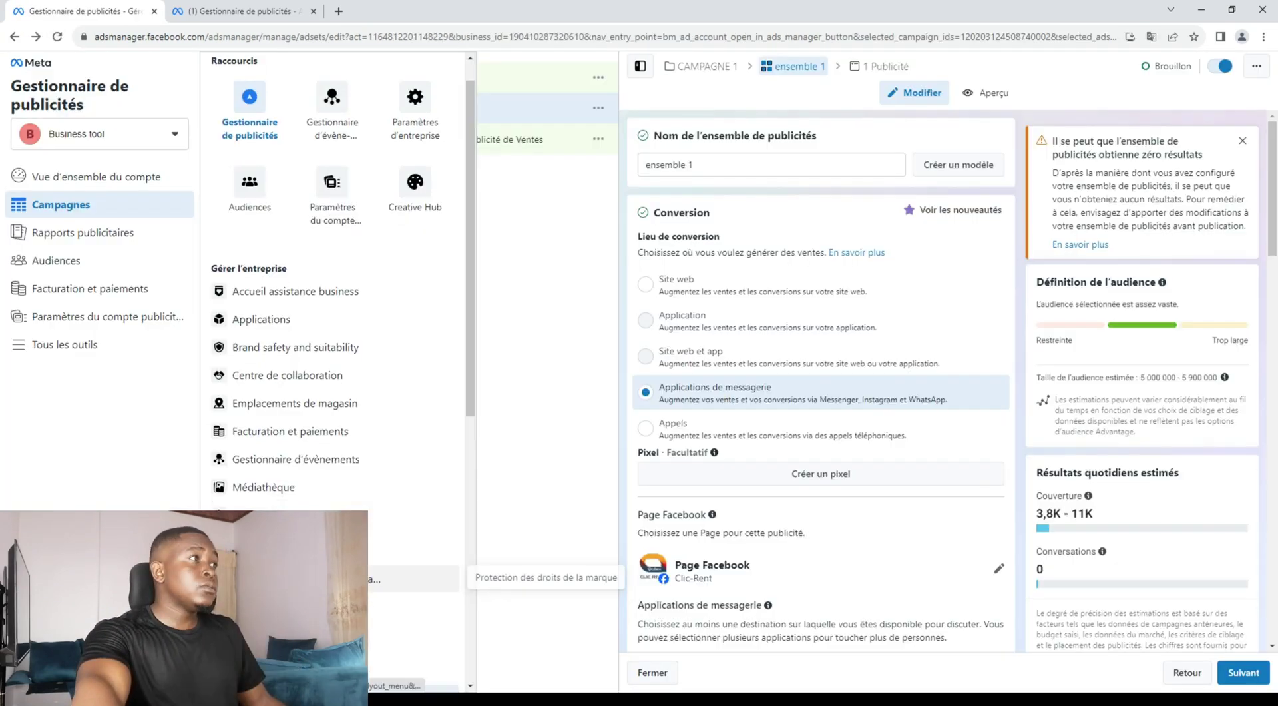
scroll(412, 586, "down", 3)
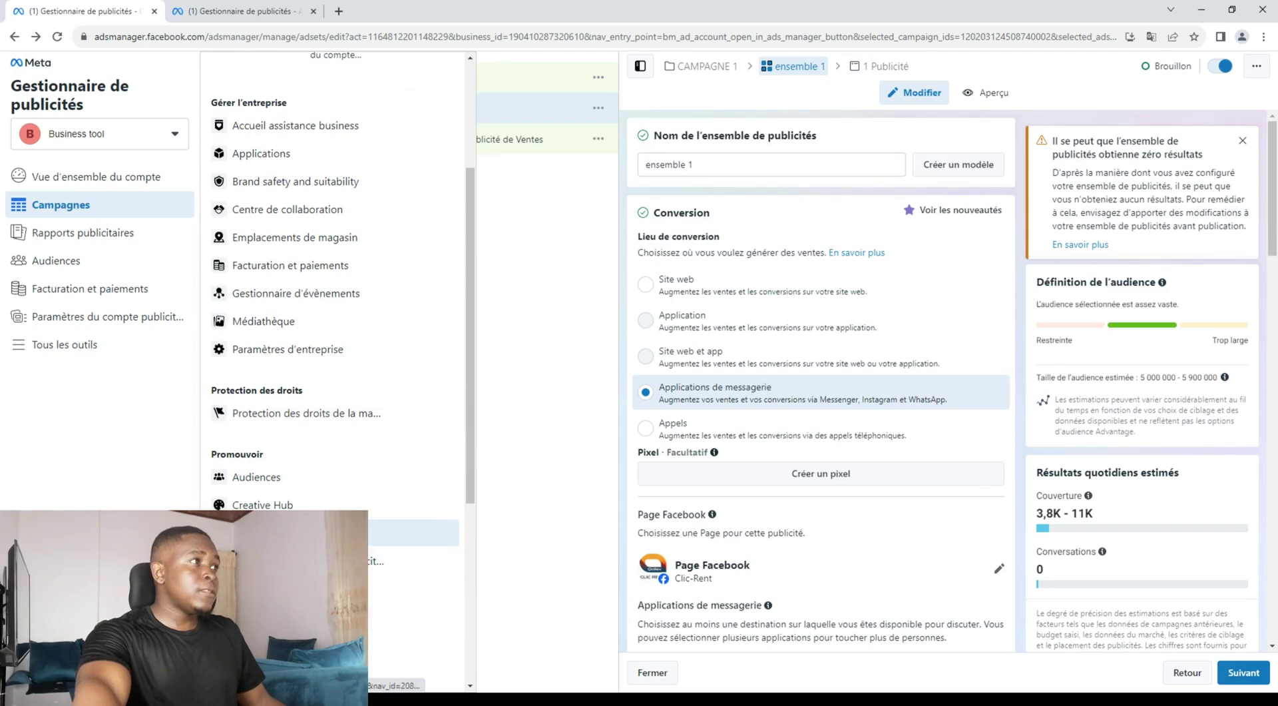
scroll(413, 466, "down", 2)
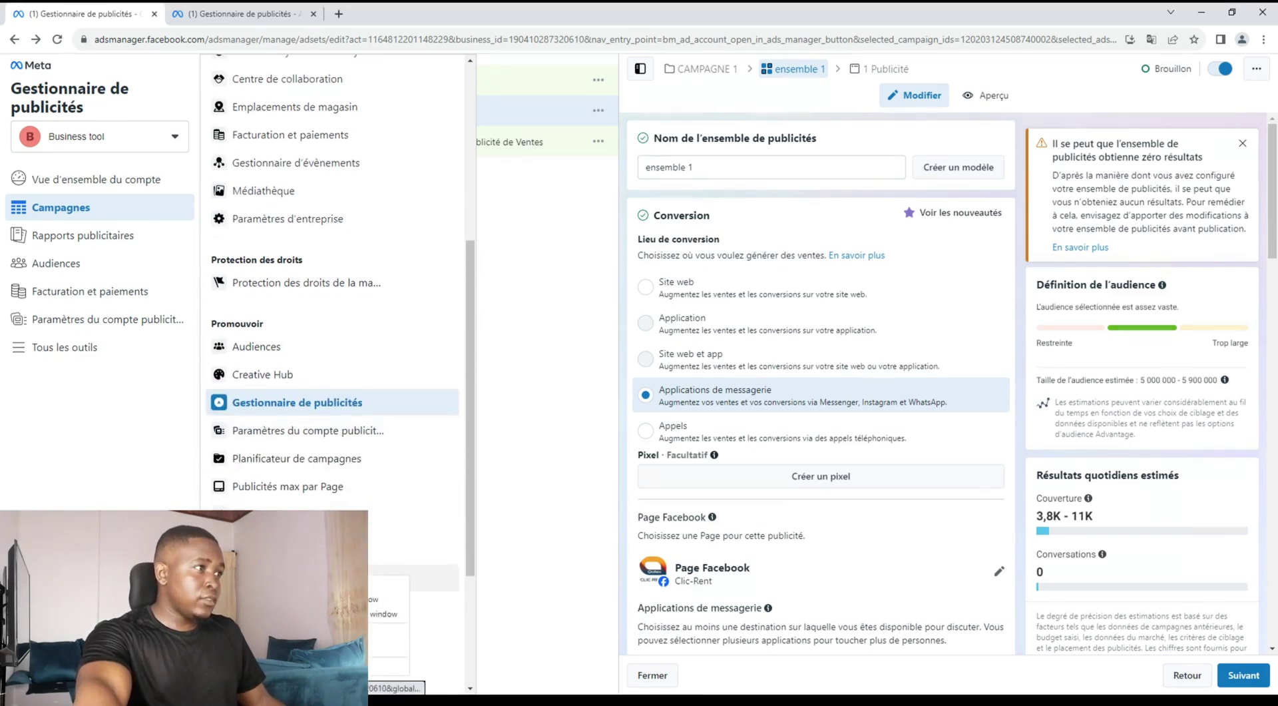
left_click(307, 578, "ctrl")
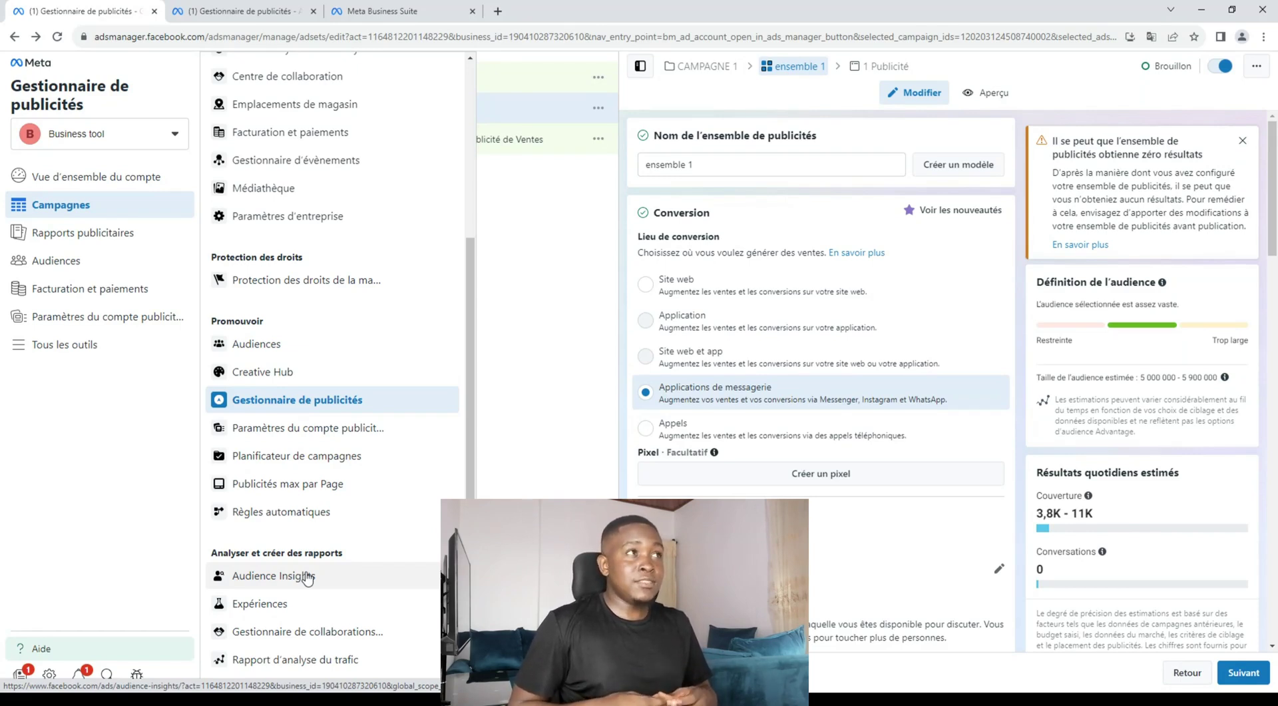
left_click(382, 8)
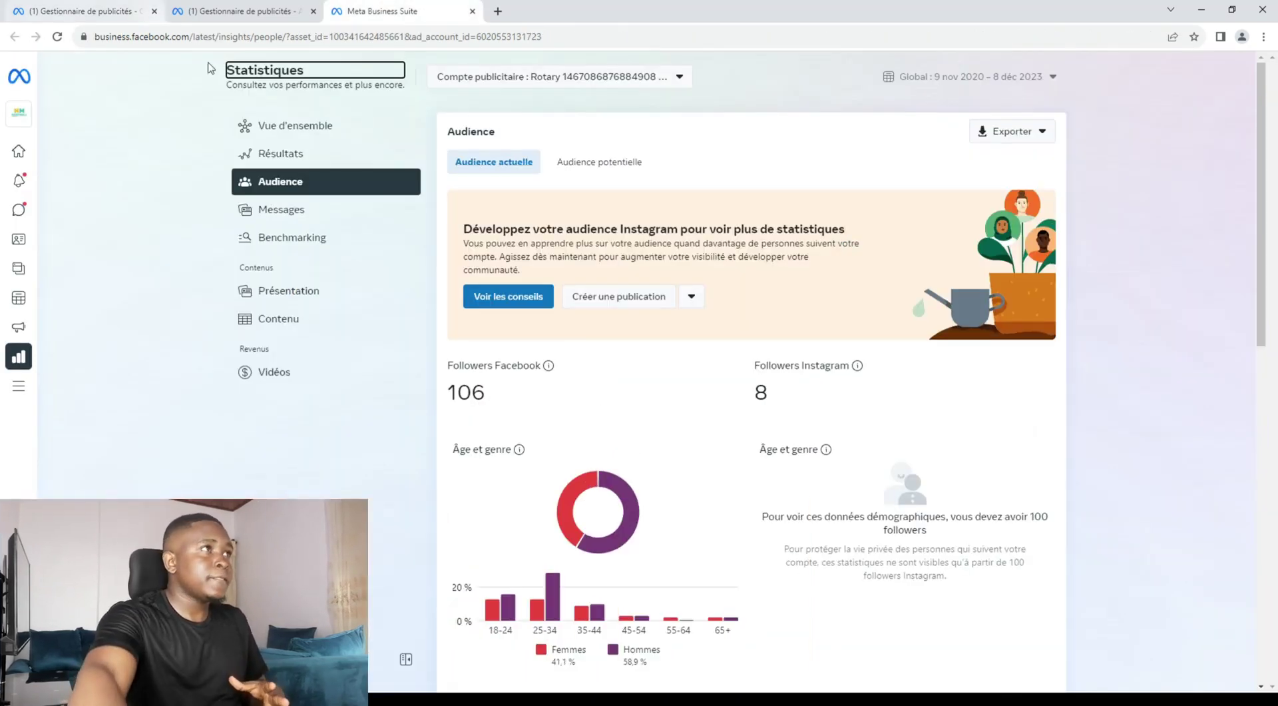
Examine the current audience, then the potential audience's age, gender, main cities, countries and Pages.
scroll(781, 218, "down", 2)
scroll(832, 206, "up", 2)
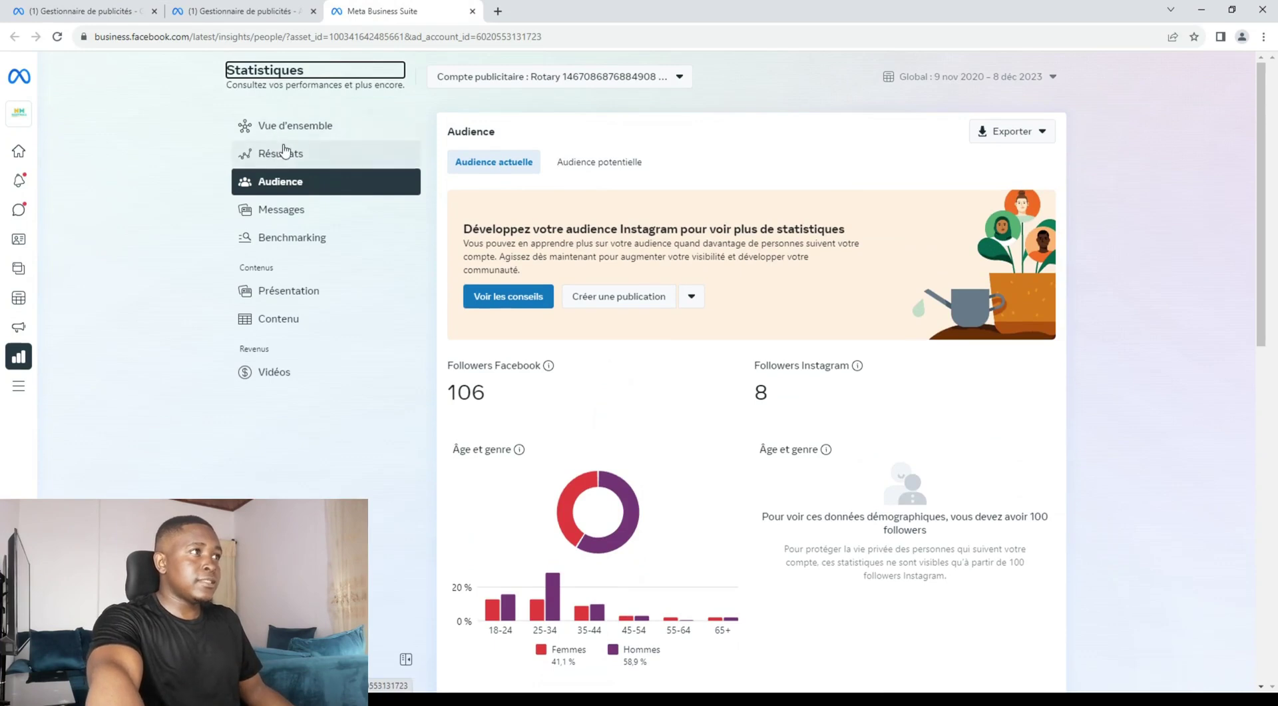
left_click(597, 162)
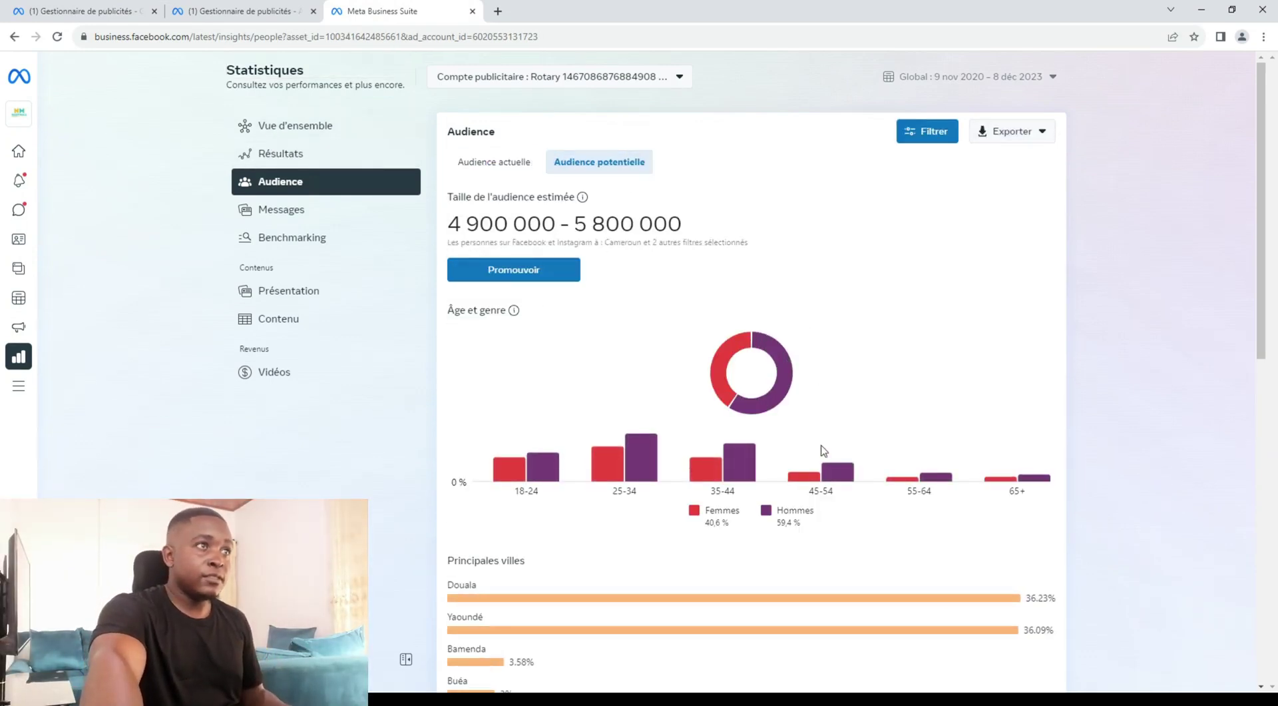
scroll(822, 458, "down", 2)
scroll(809, 471, "down", 3)
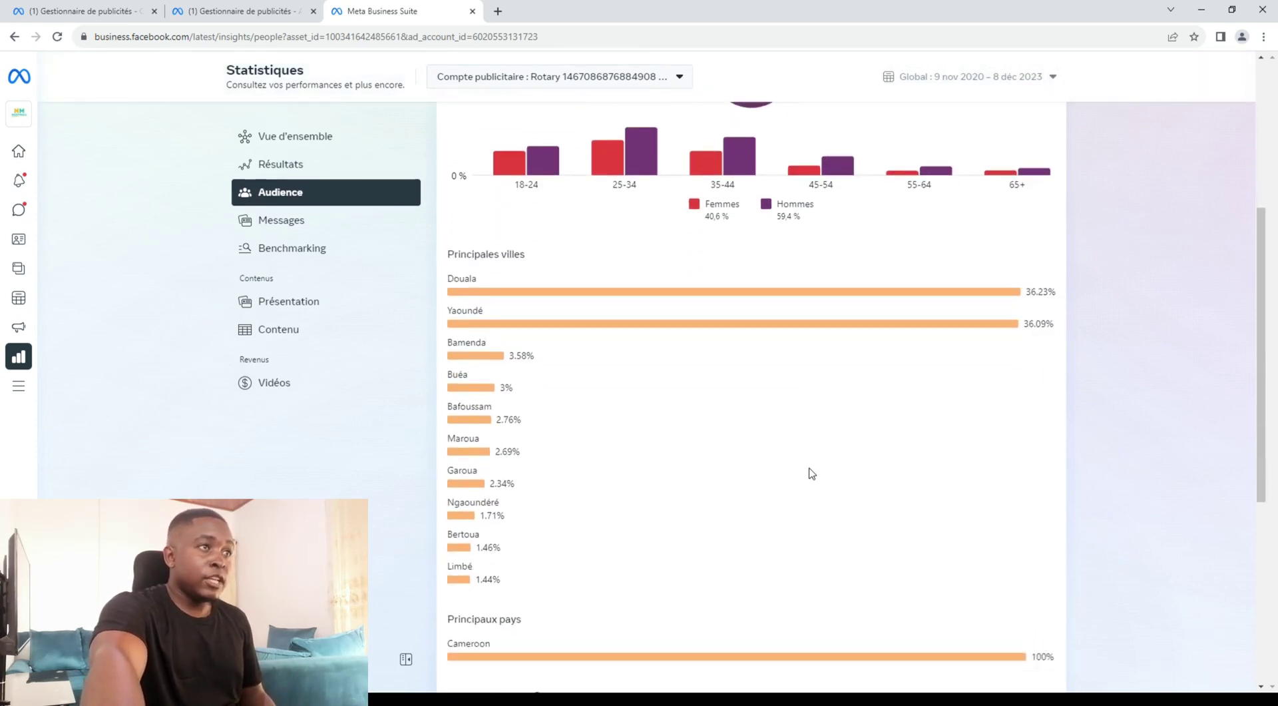
scroll(811, 474, "down", 4)
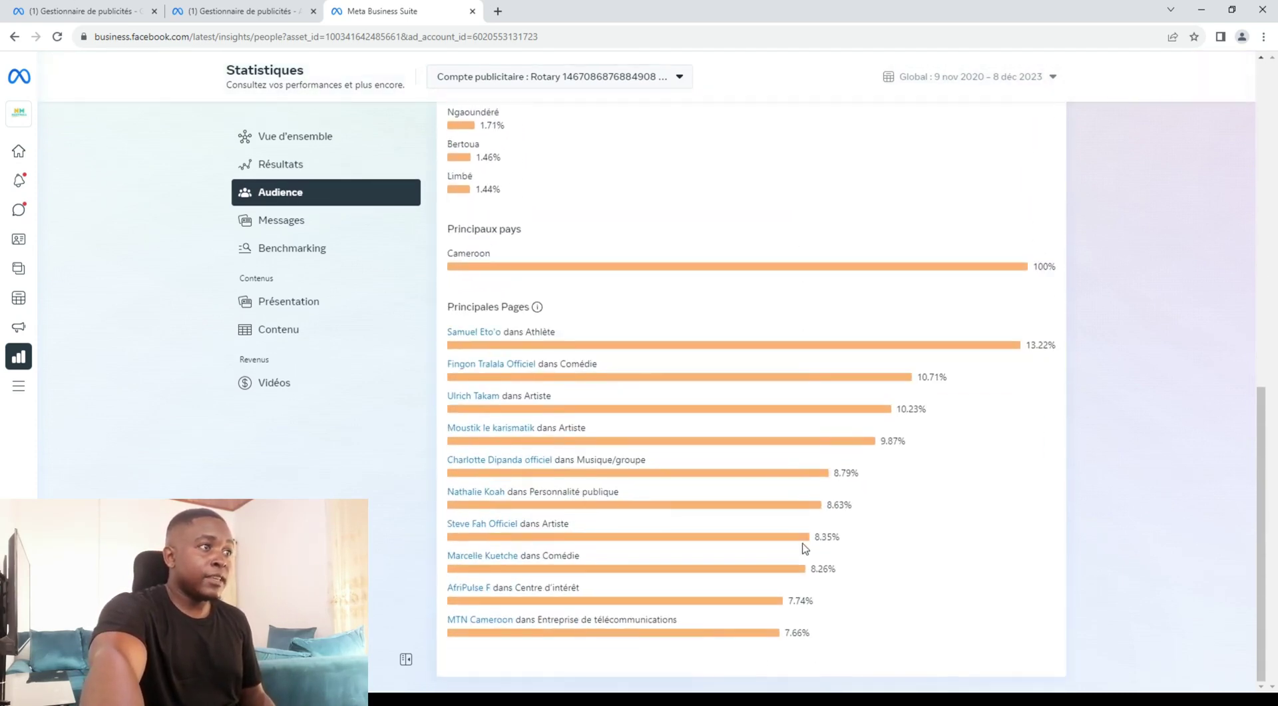
scroll(805, 622, "up", 10)
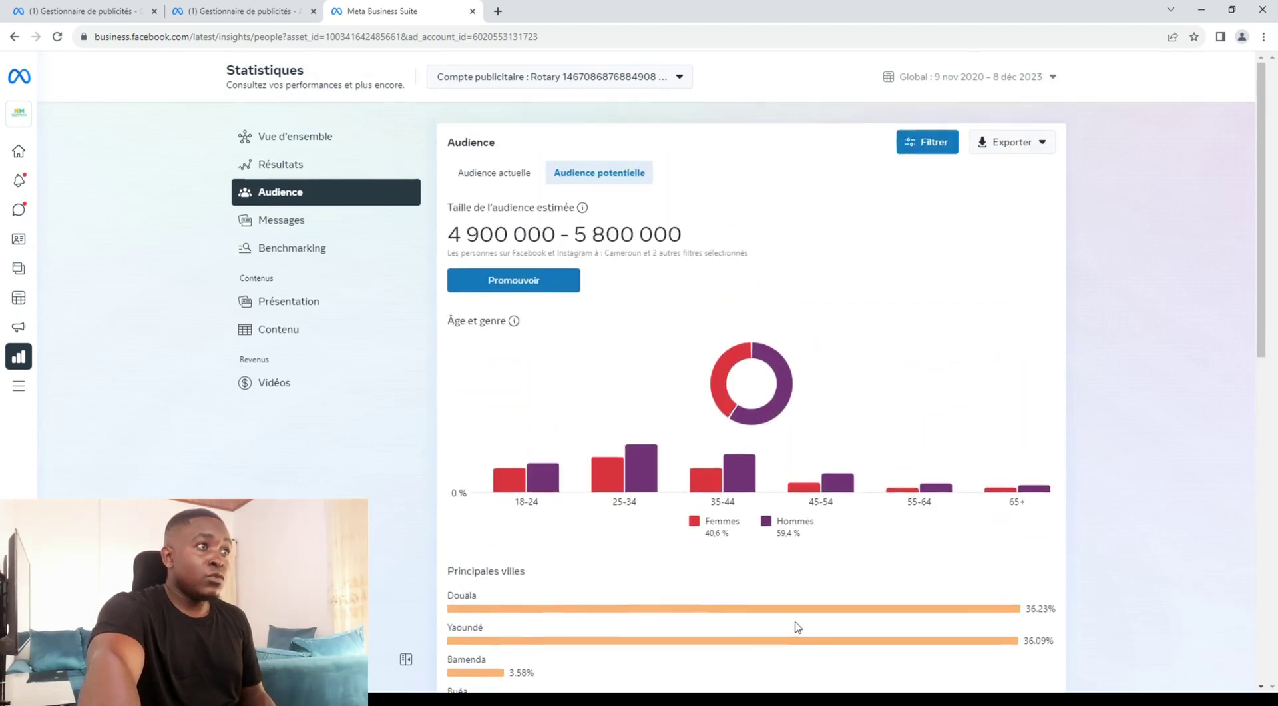
Filter the potential audience by the location Allemagne.
left_click(935, 132)
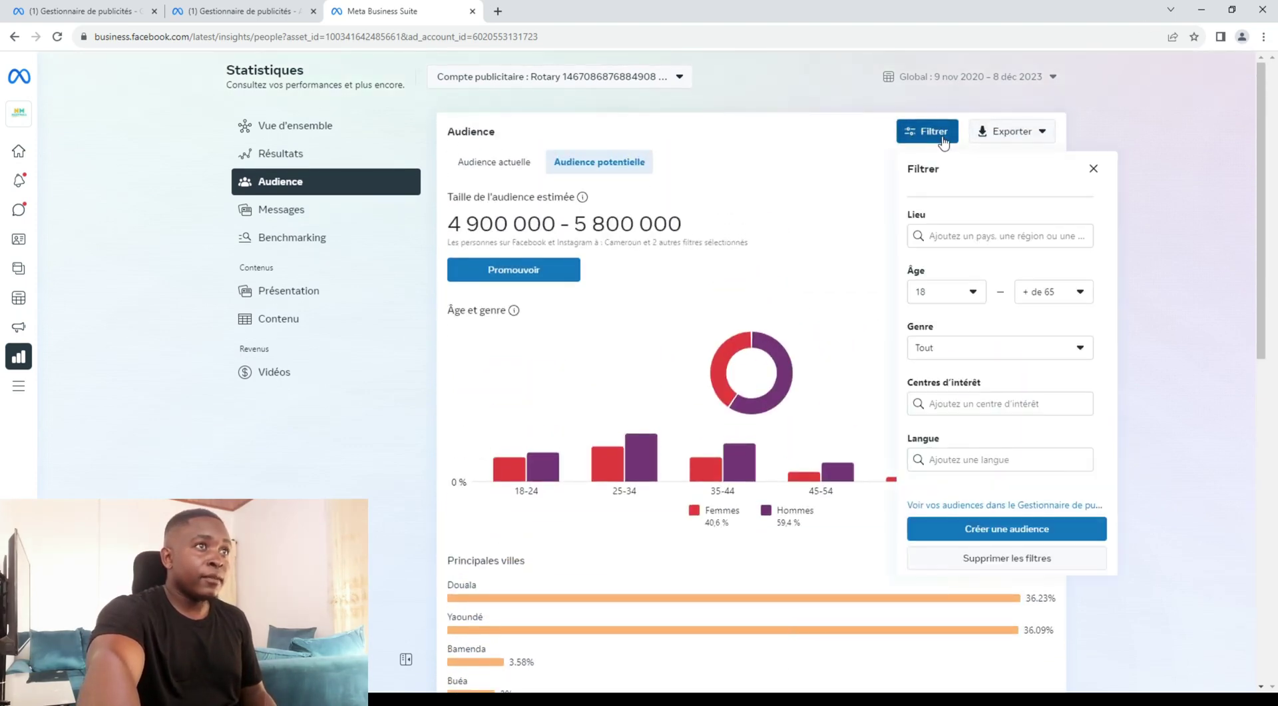
left_click(977, 234)
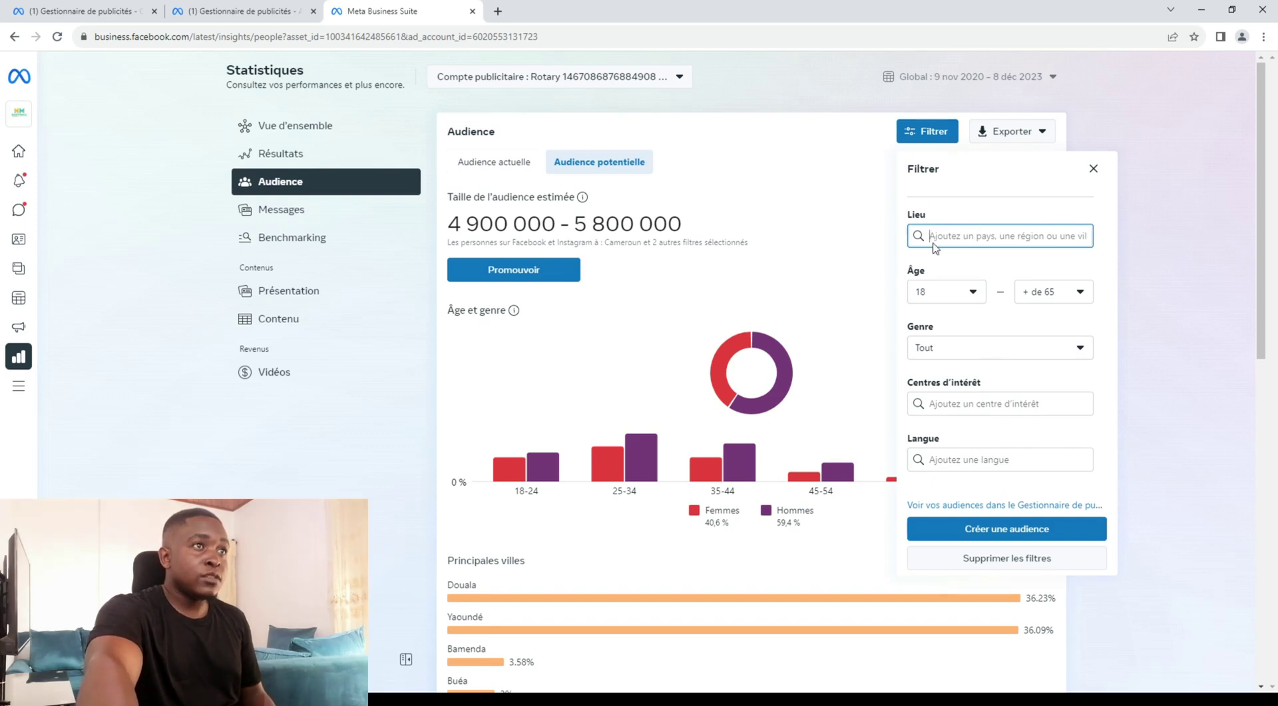
type("ALLEM")
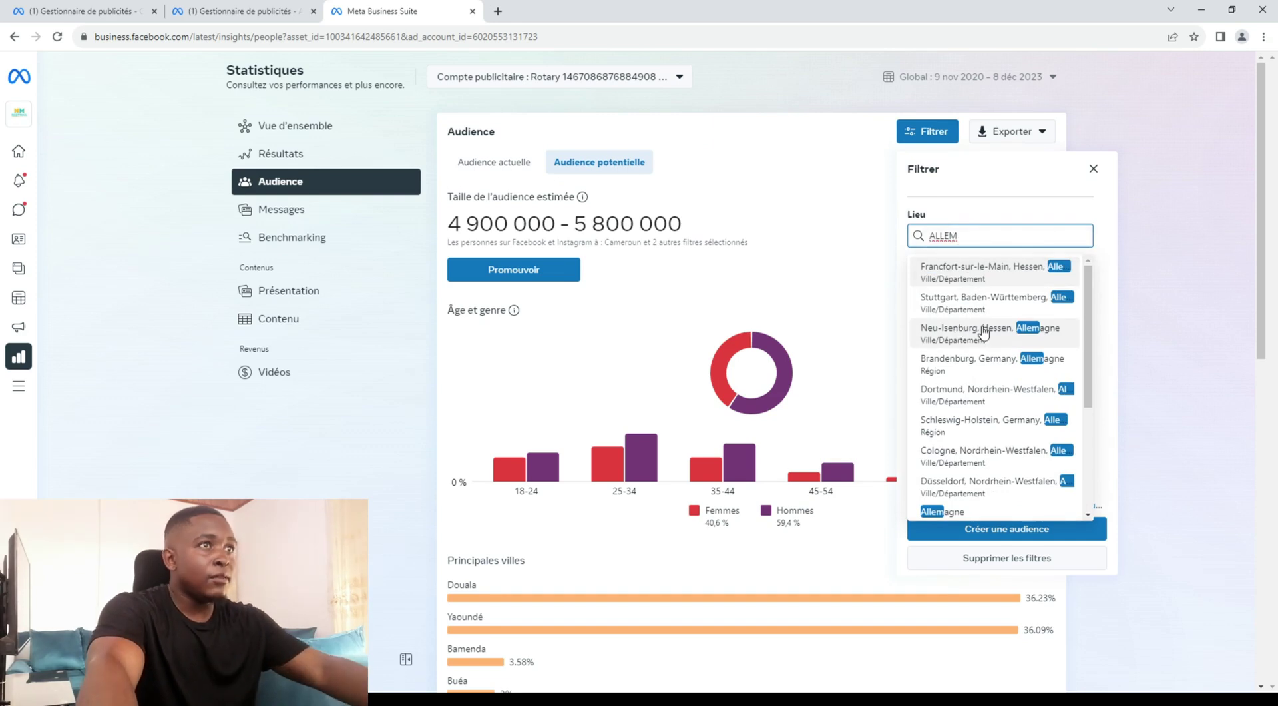
left_click(959, 265)
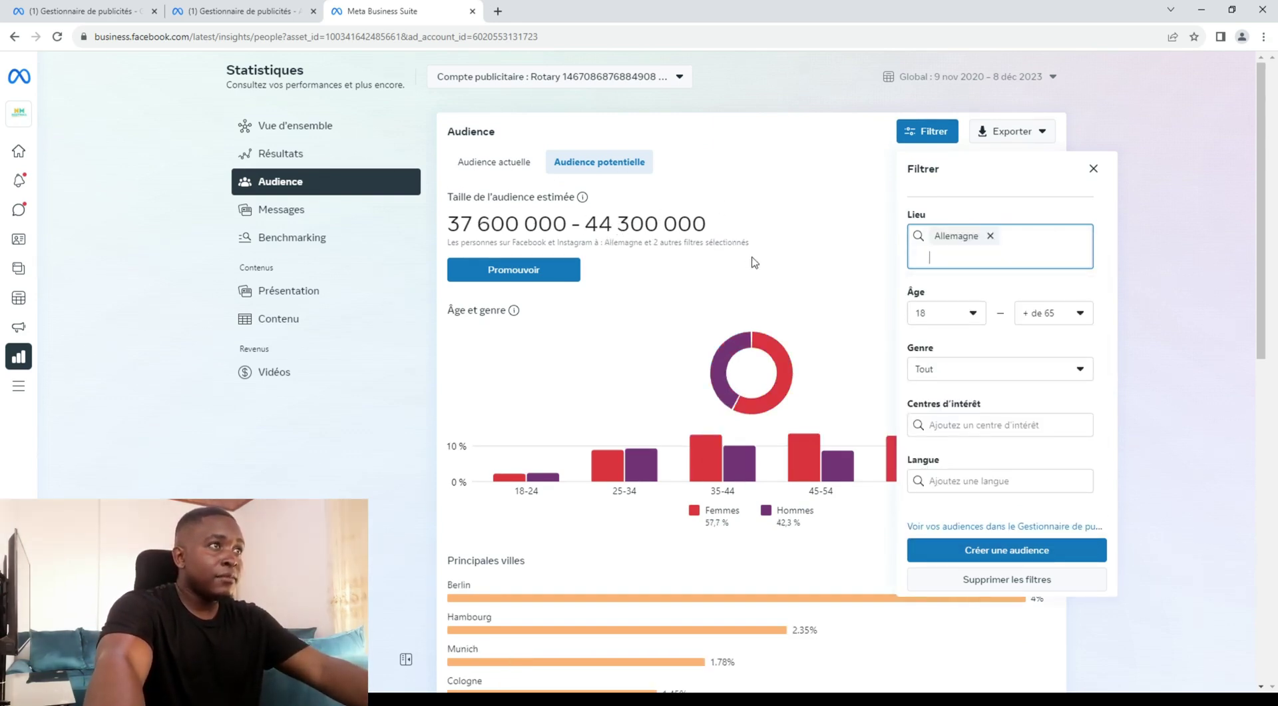
Set the minimum age in the potential audience filter to 24.
left_click(966, 322)
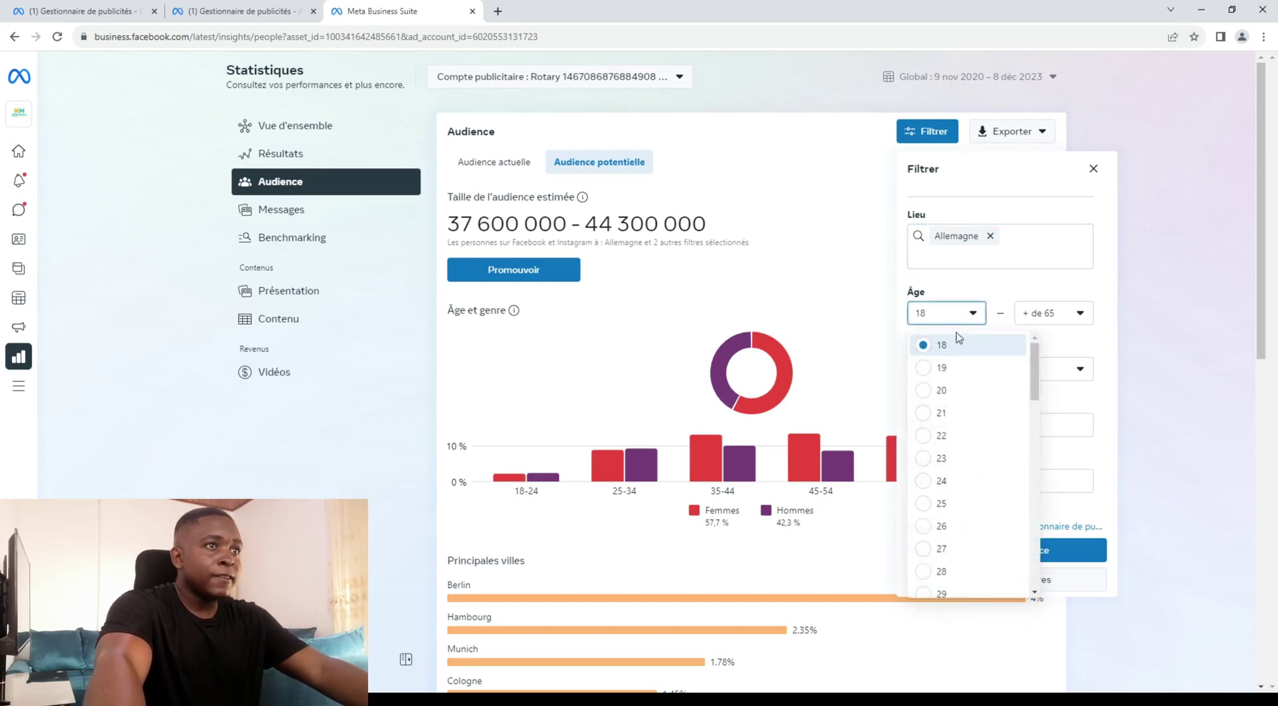
left_click(923, 488)
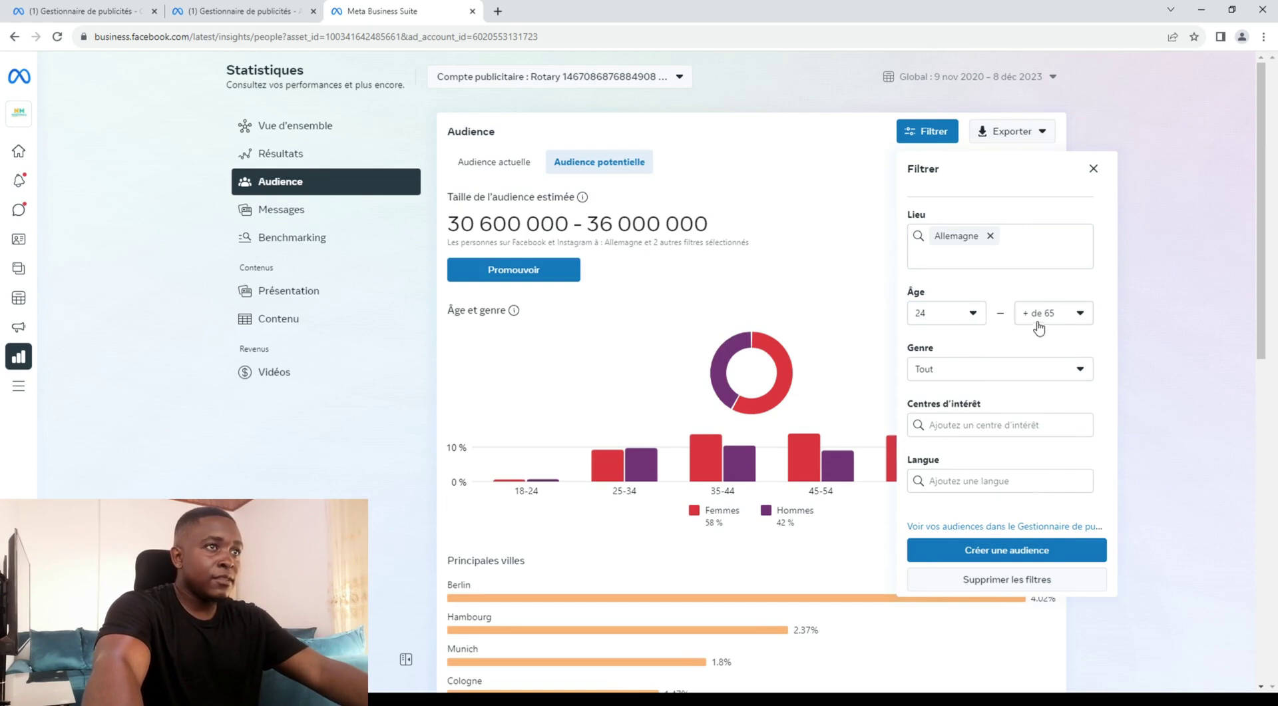
left_click(980, 427)
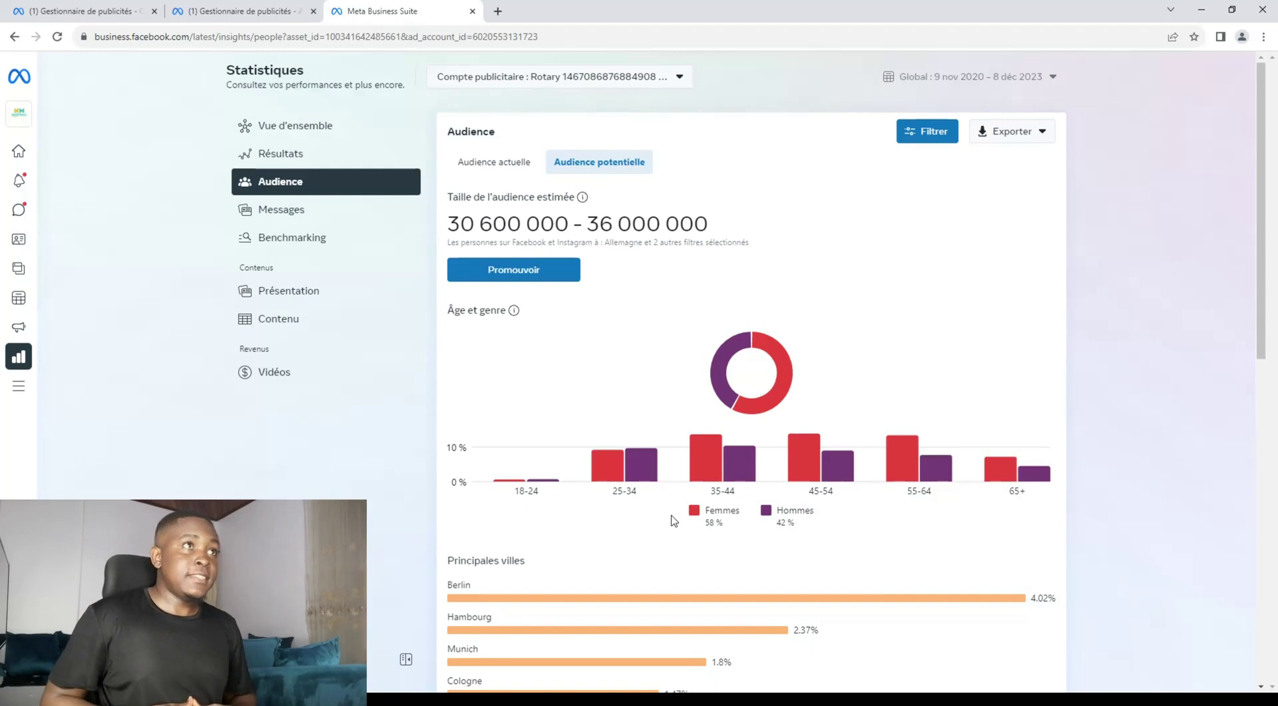
Review the gender, interest and language filters available for the potential audience, and close the filter options.
left_click(927, 131)
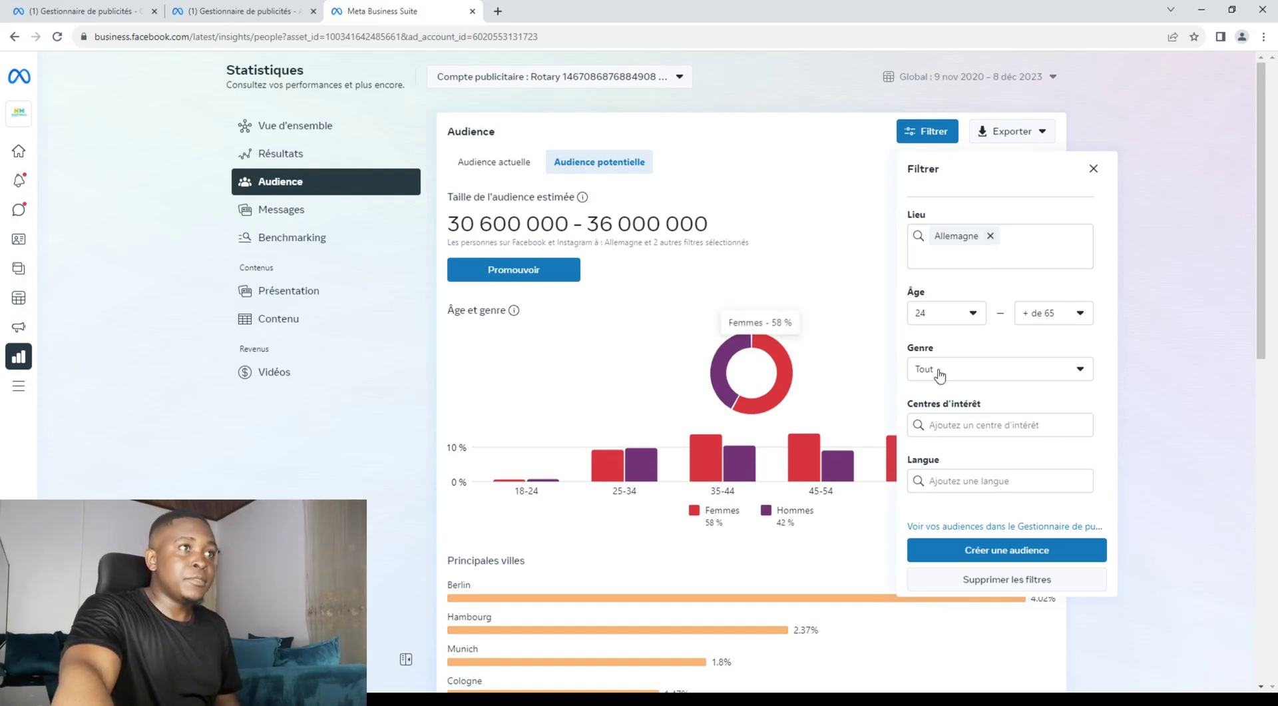
scroll(938, 250, "down", 1)
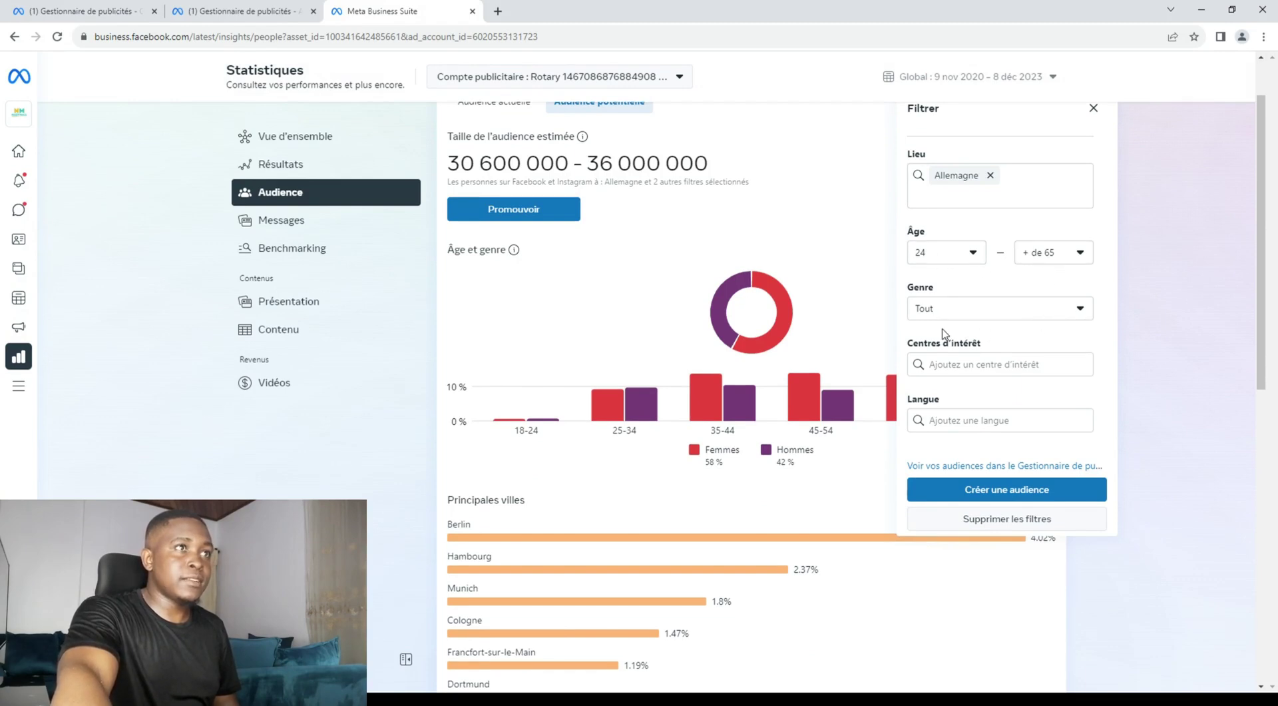
left_click(797, 320)
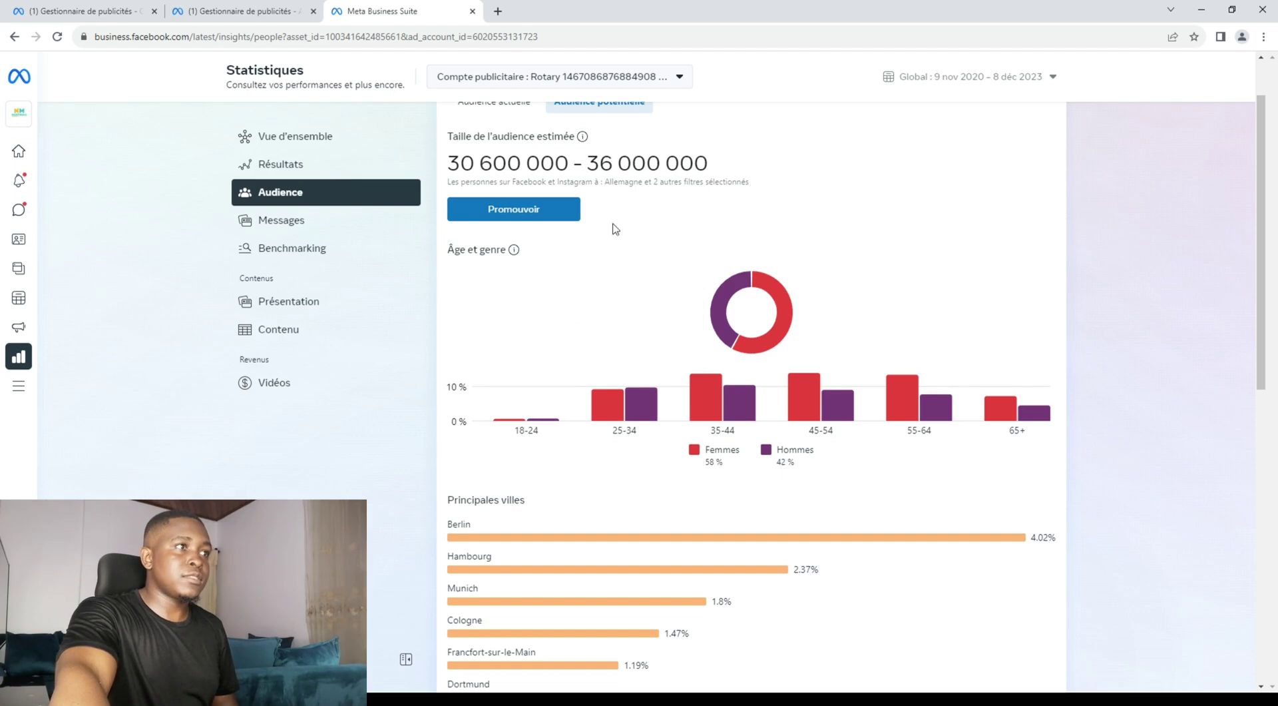
Set the minimum age in the potential audience filter to 25.
scroll(697, 161, "up", 1)
left_click(942, 131)
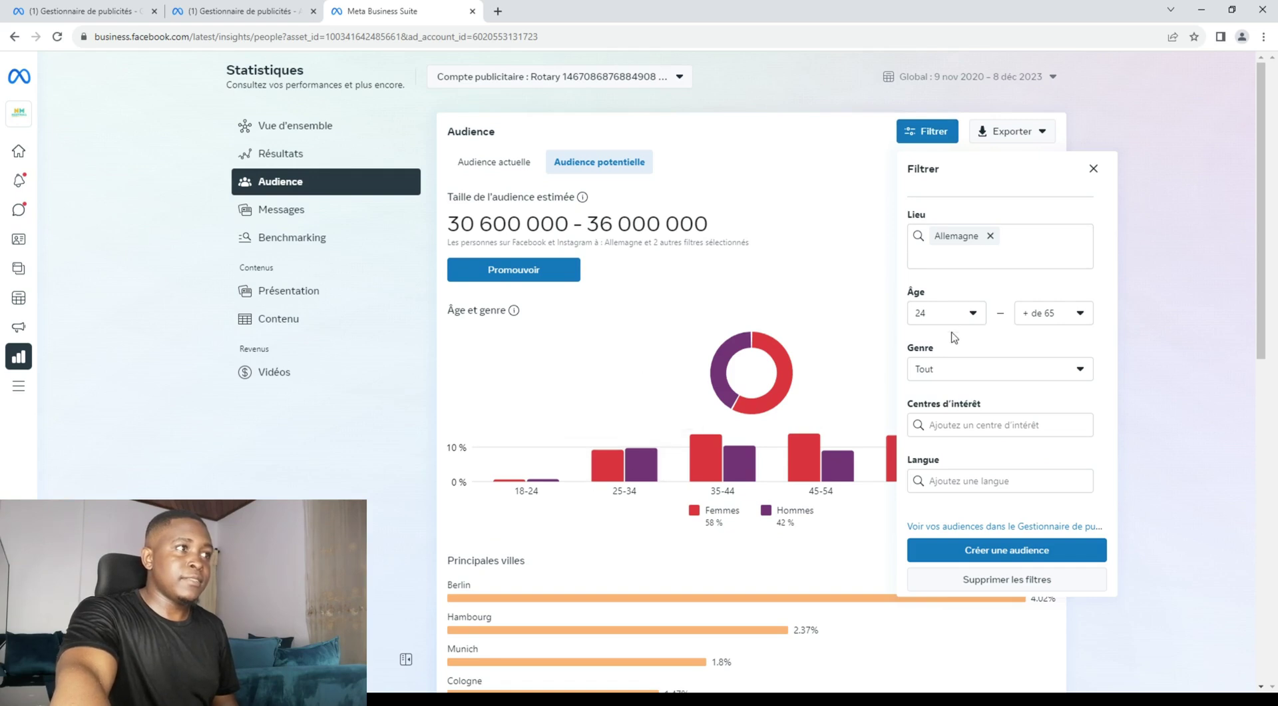
left_click(957, 323)
left_click(936, 503)
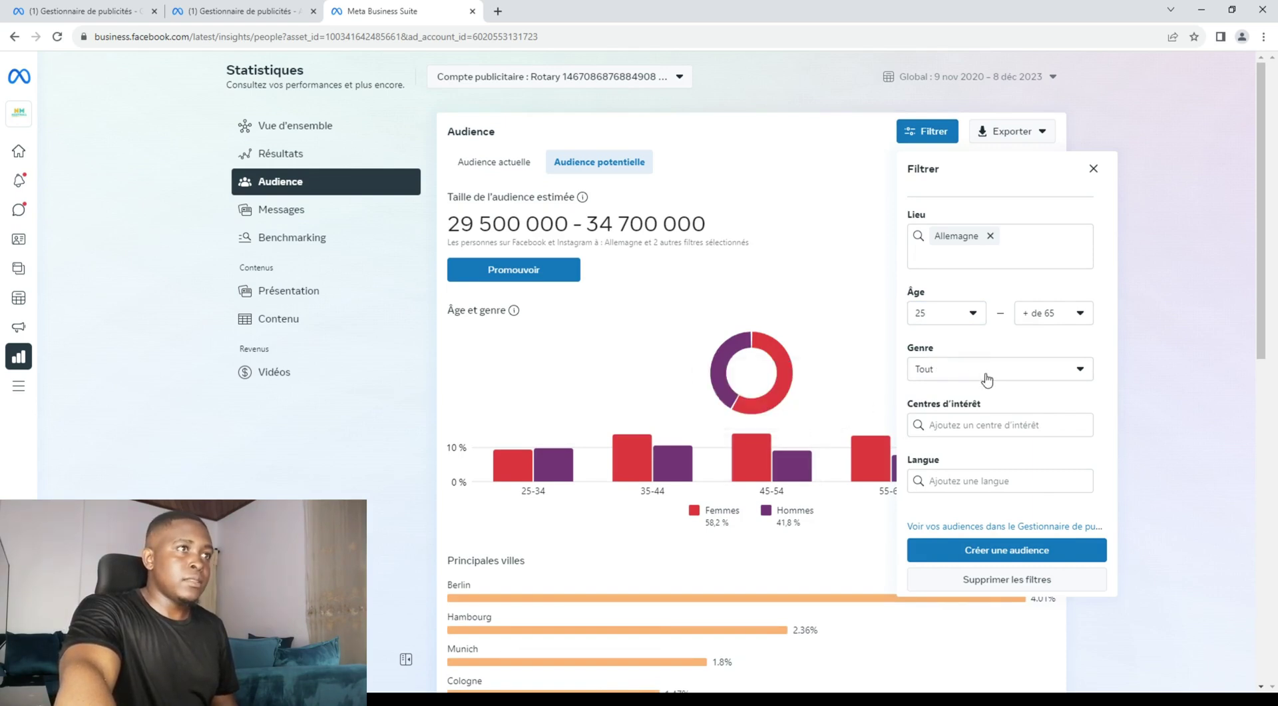
Search the interest filter for marketing and add the interest Marketing digital (marketing).
left_click(964, 427)
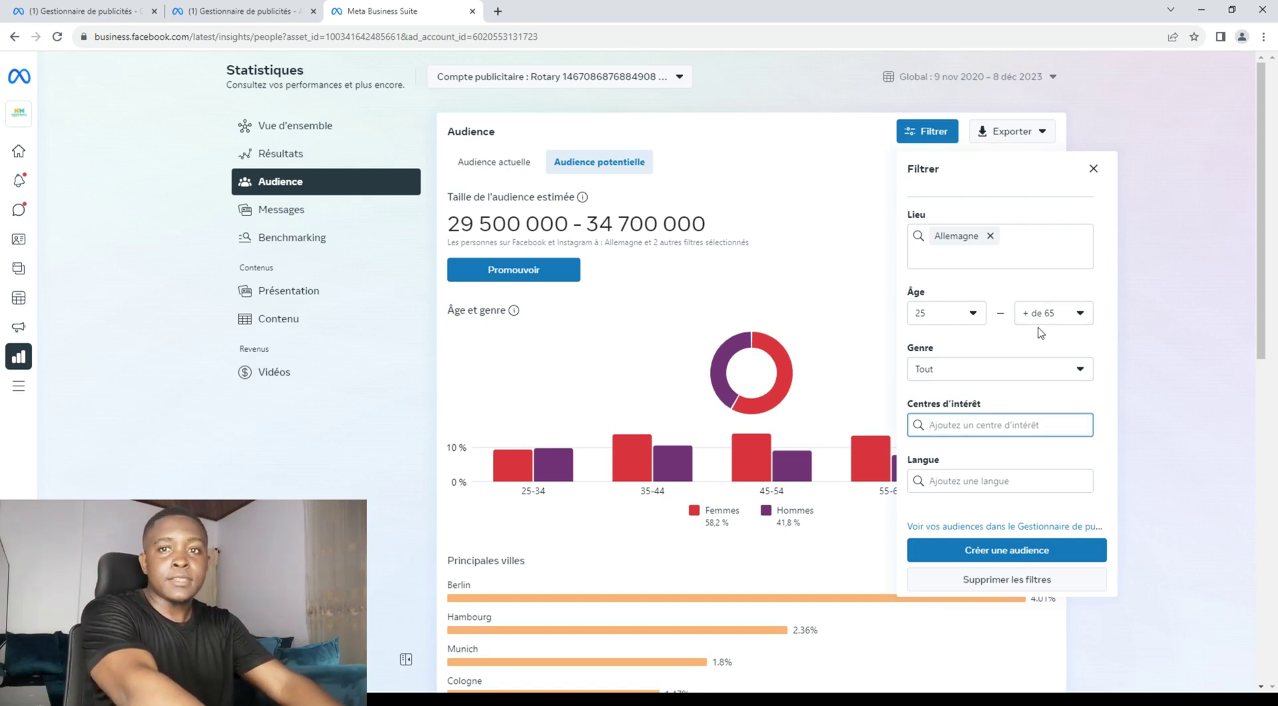
type("marketing")
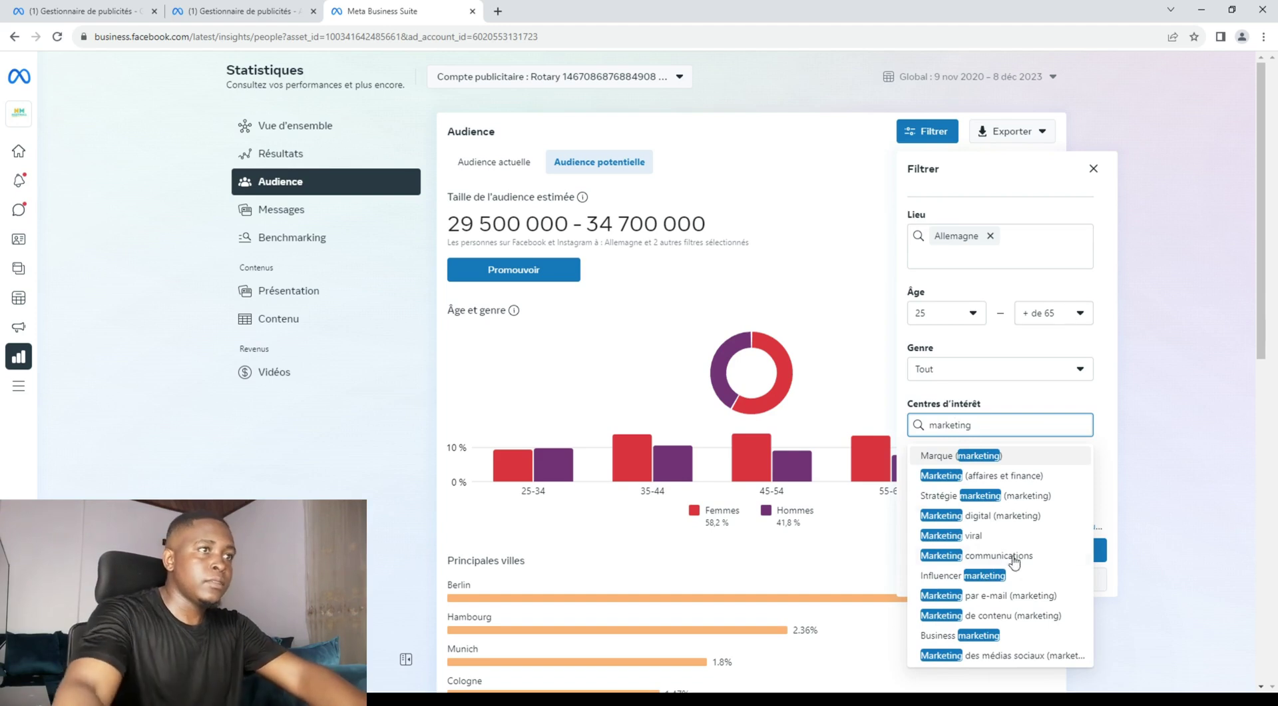
left_click(1018, 523)
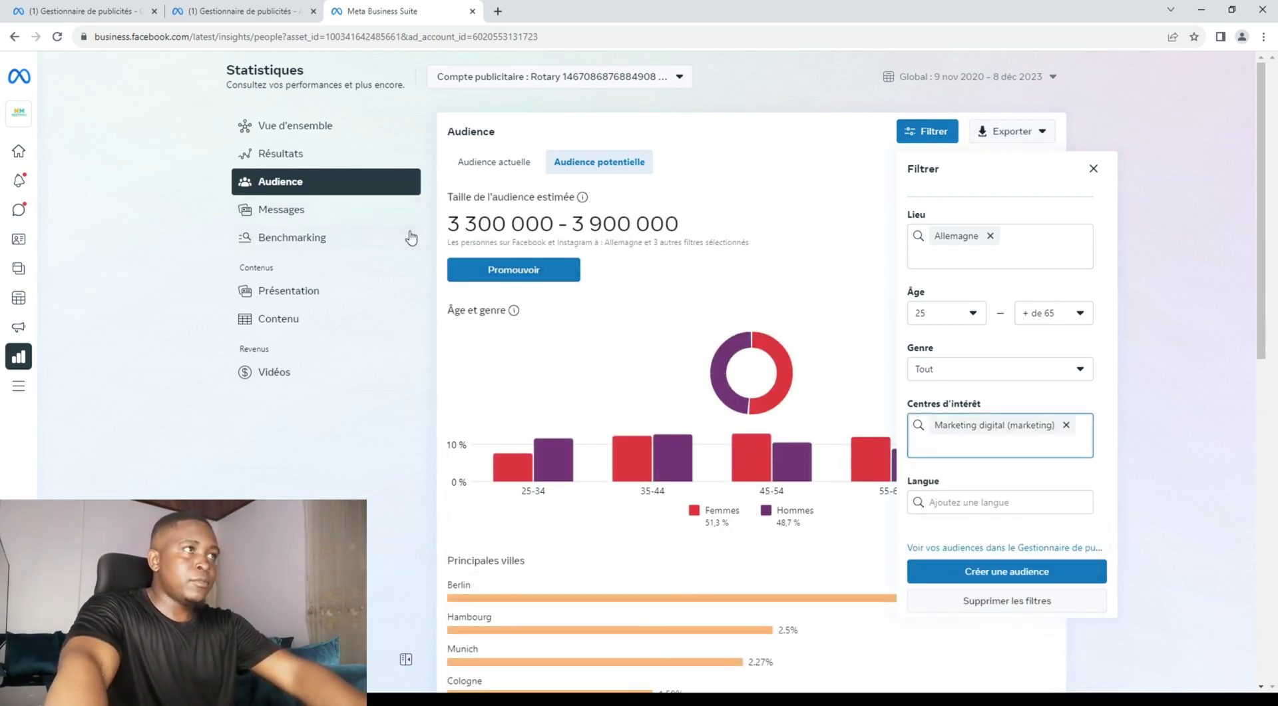
Examine the filtered potential audience's estimated size, main cities, countries and Pages.
left_click_drag(725, 233, 472, 233)
scroll(674, 436, "down", 3)
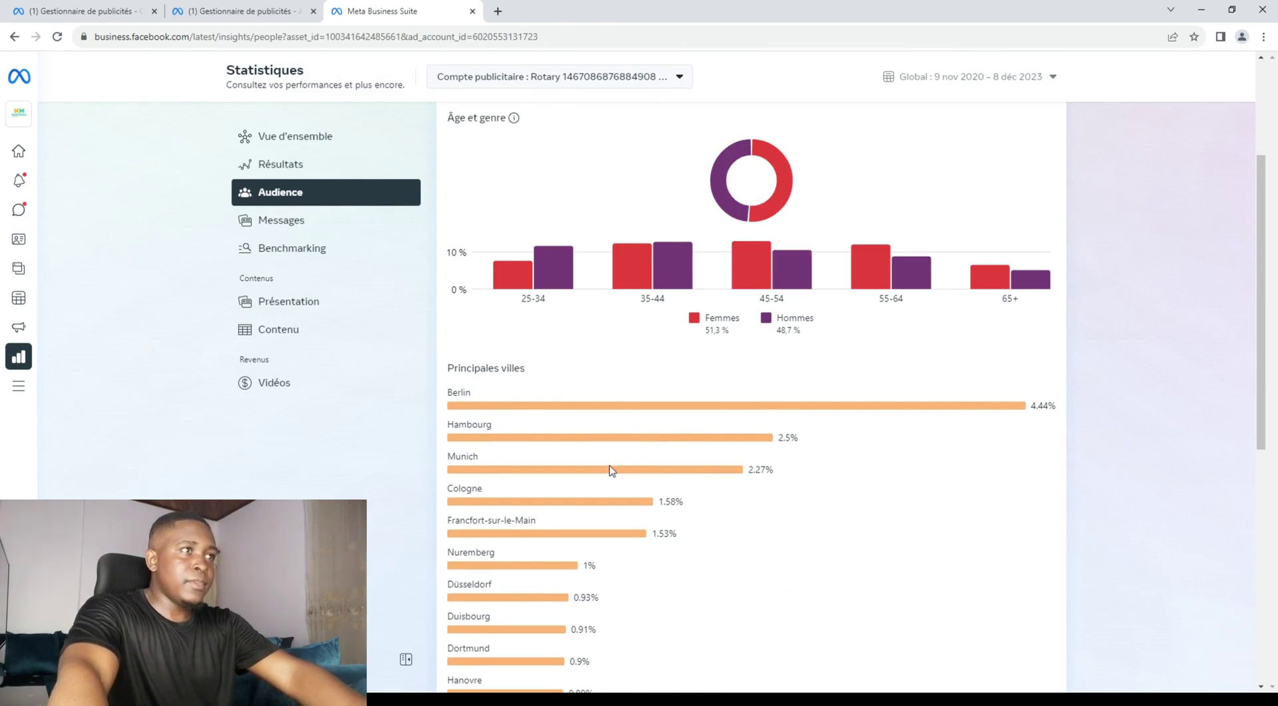
scroll(693, 487, "up", 1)
left_click_drag(445, 457, 543, 526)
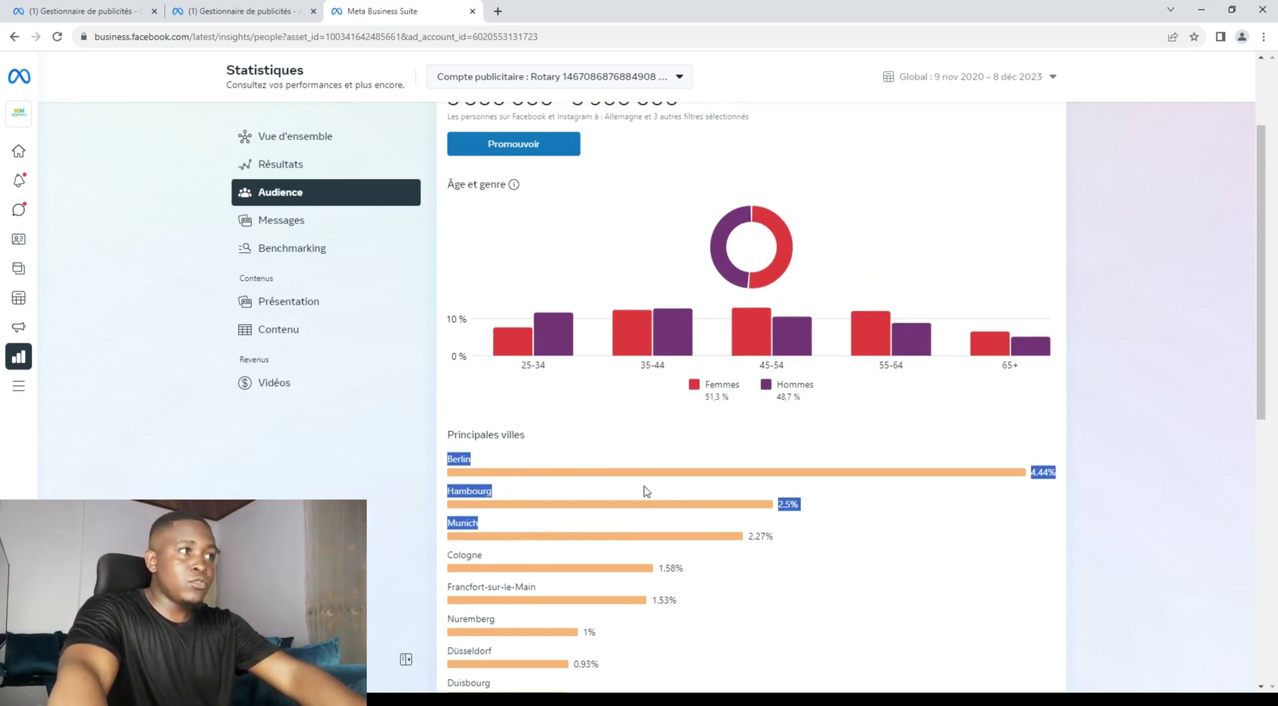
scroll(645, 491, "up", 2)
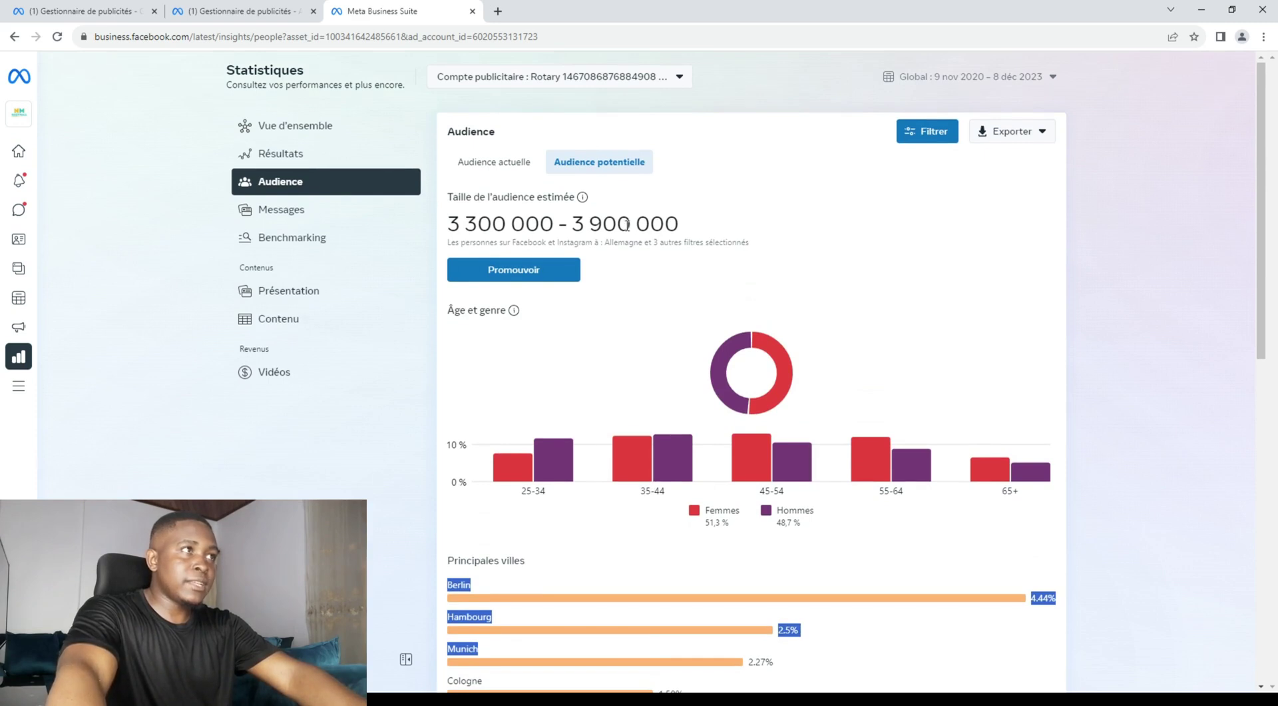
scroll(517, 470, "down", 10)
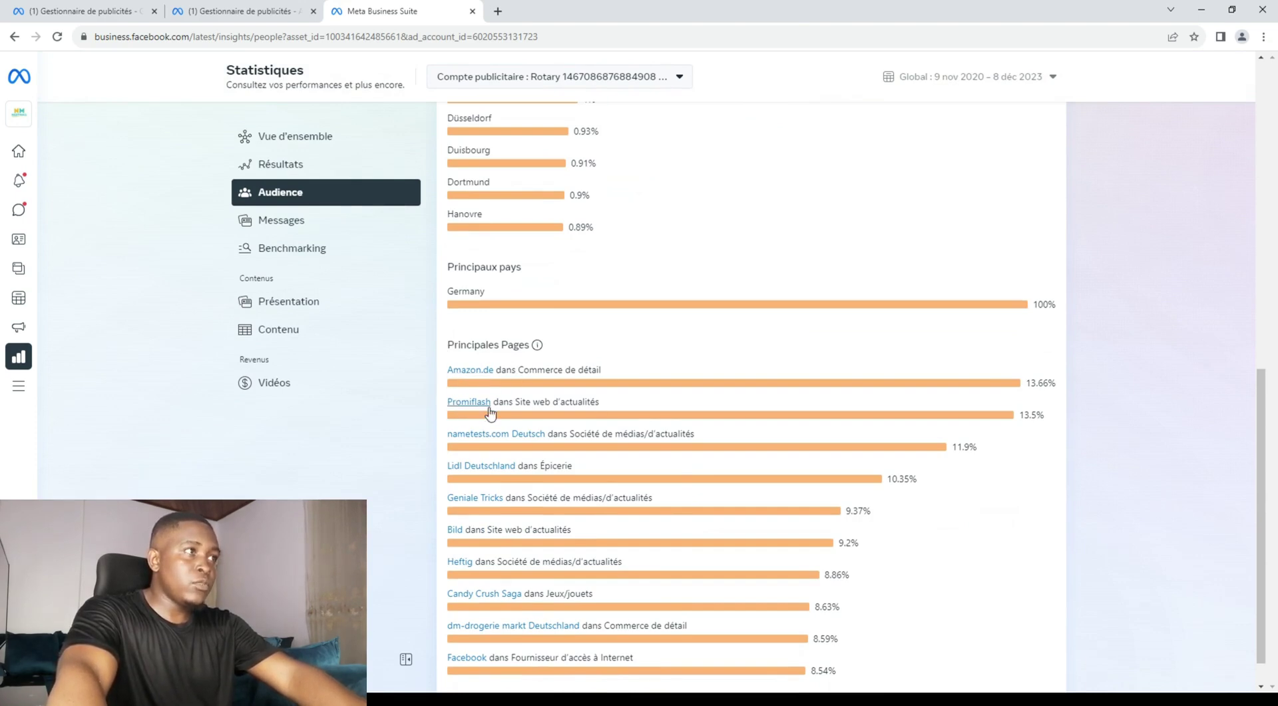
scroll(515, 420, "up", 10)
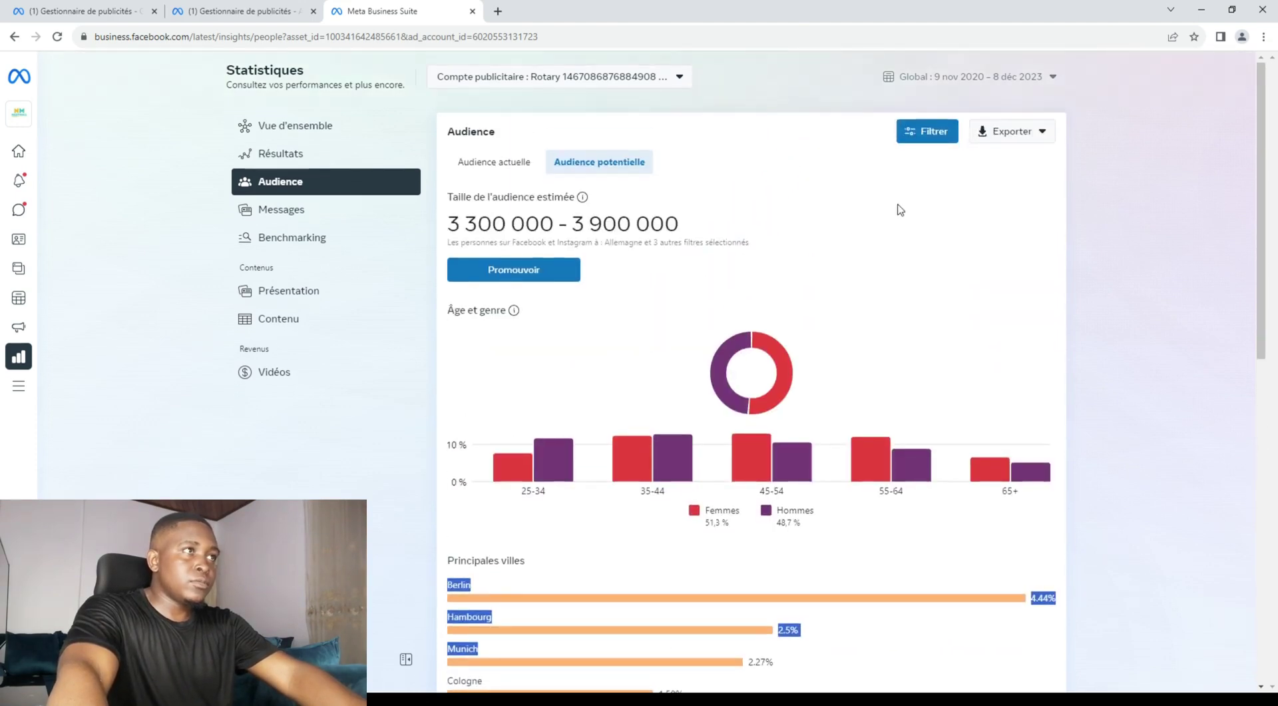
Review the filters applied to the potential audience and inspect the gender split across its age groups.
left_click(919, 135)
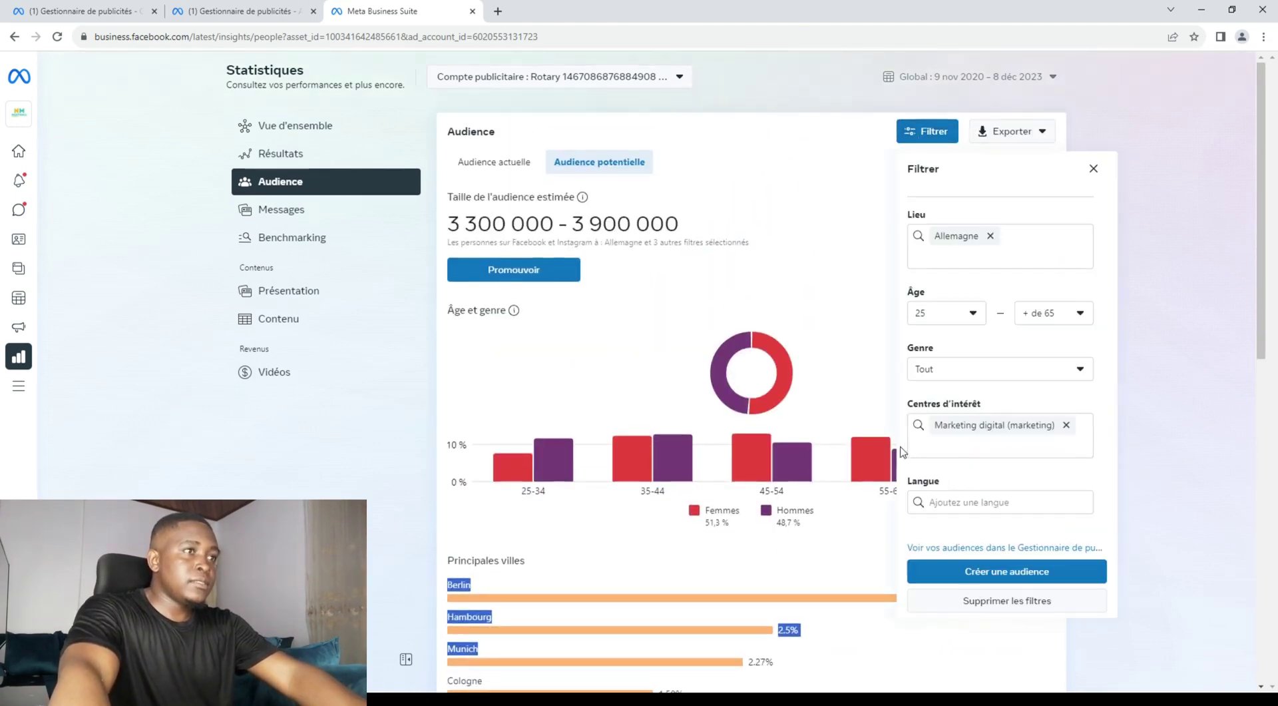
left_click(645, 580)
left_click(944, 134)
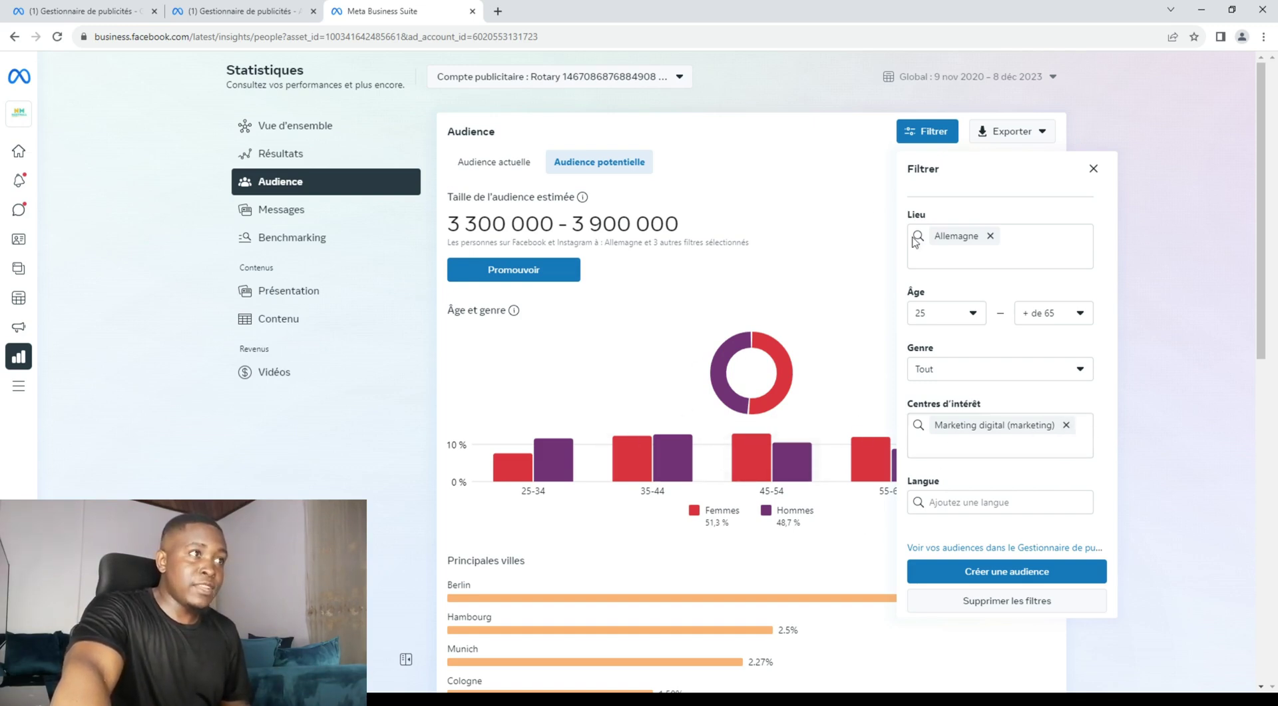
left_click(813, 290)
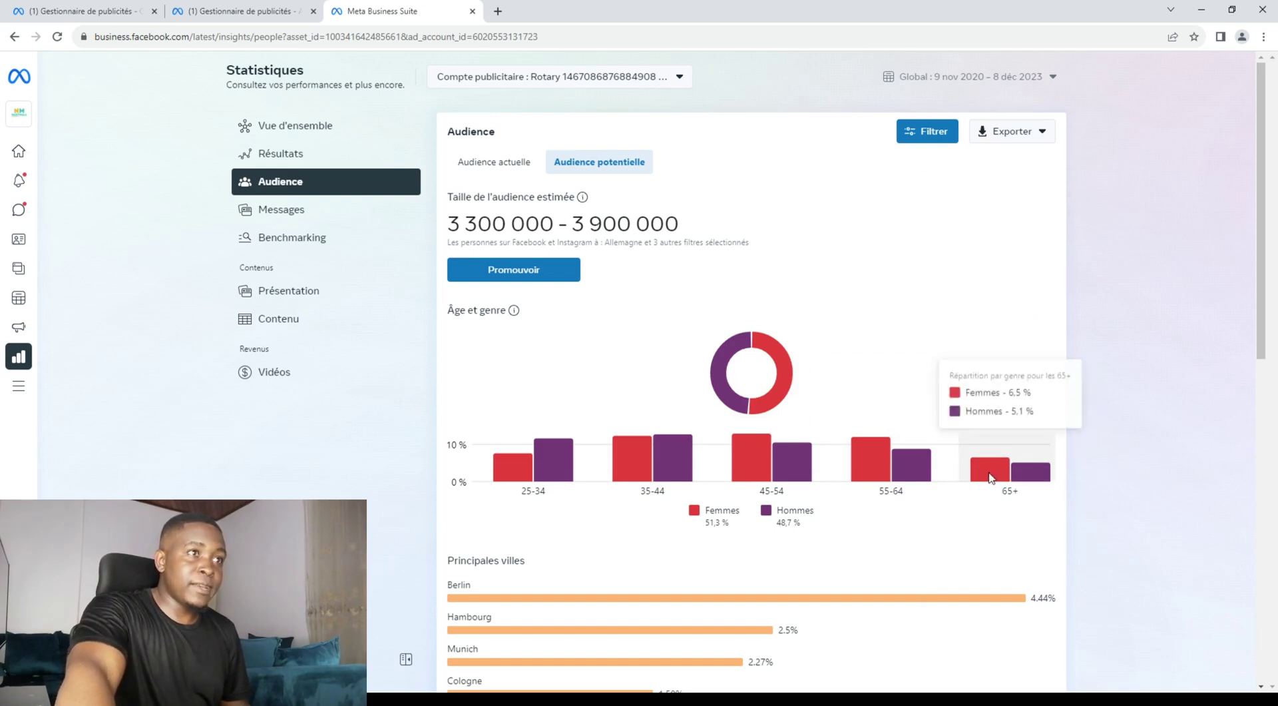
mouse_move(1005, 458)
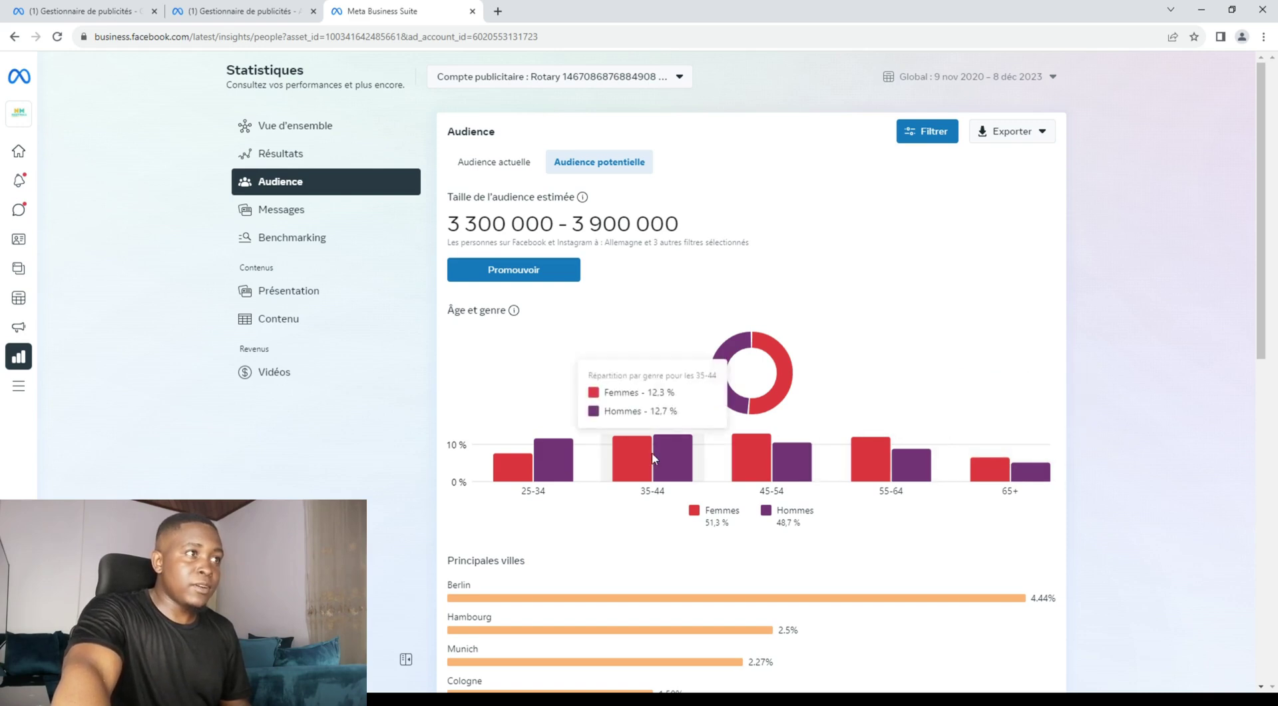
mouse_move(796, 468)
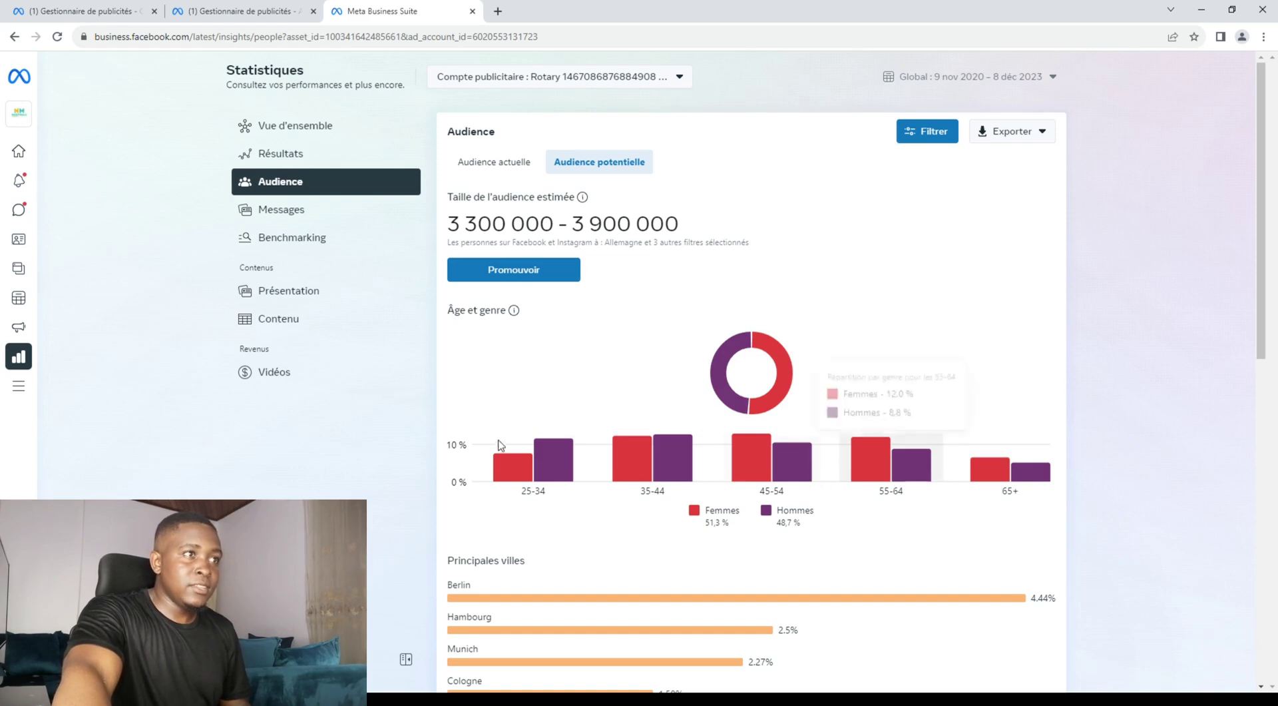
mouse_move(624, 456)
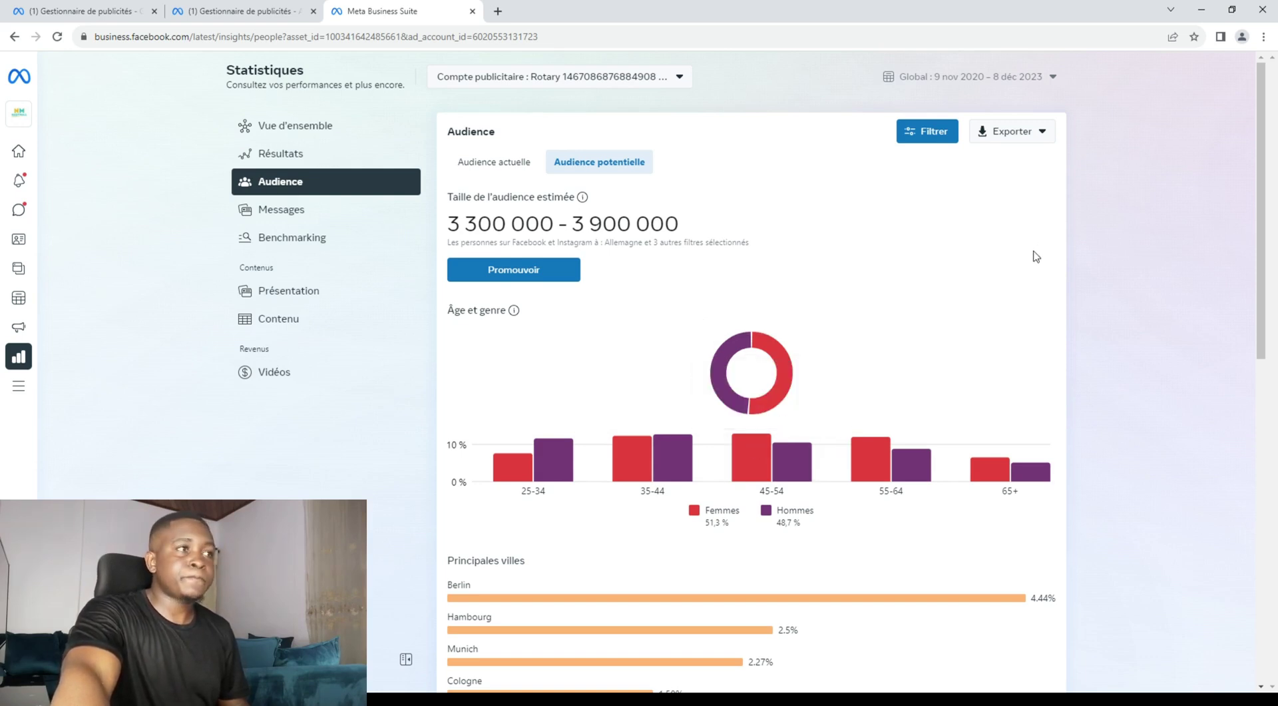
Switch back to the ensemble 1 ad set in Gestionnaire de publicités and close the list of all tools.
left_click(201, 12)
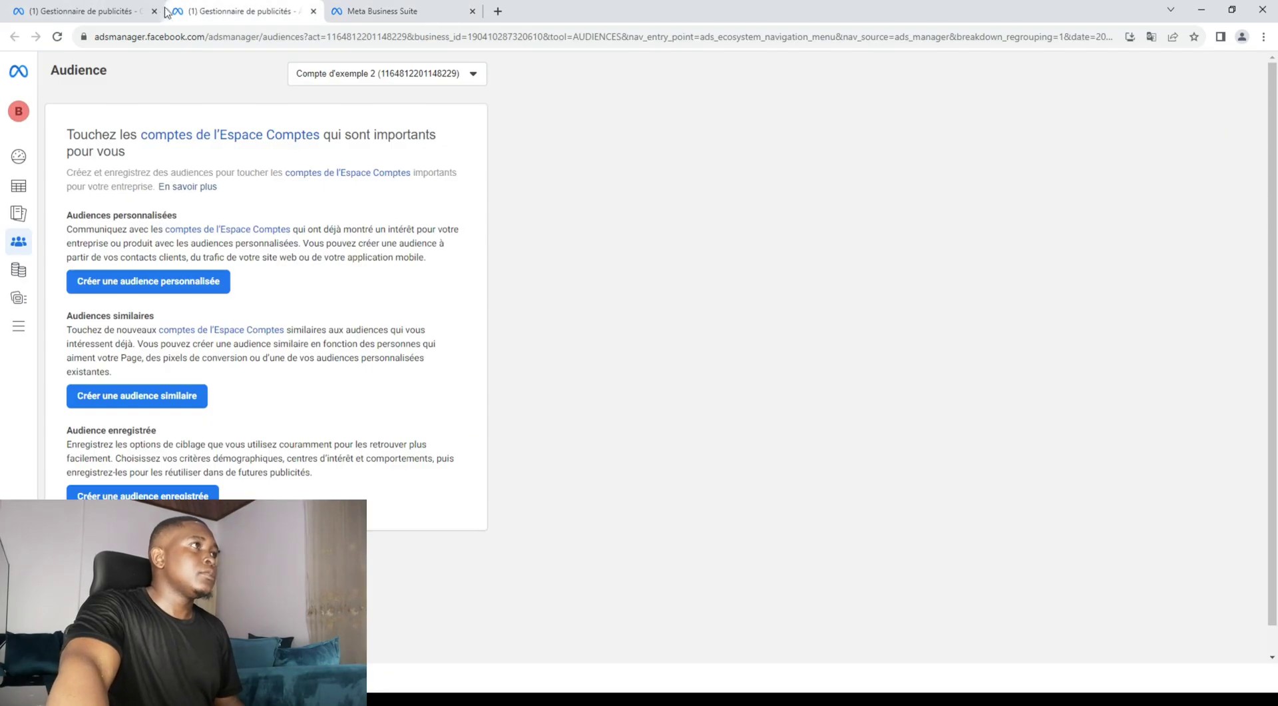
left_click(93, 8)
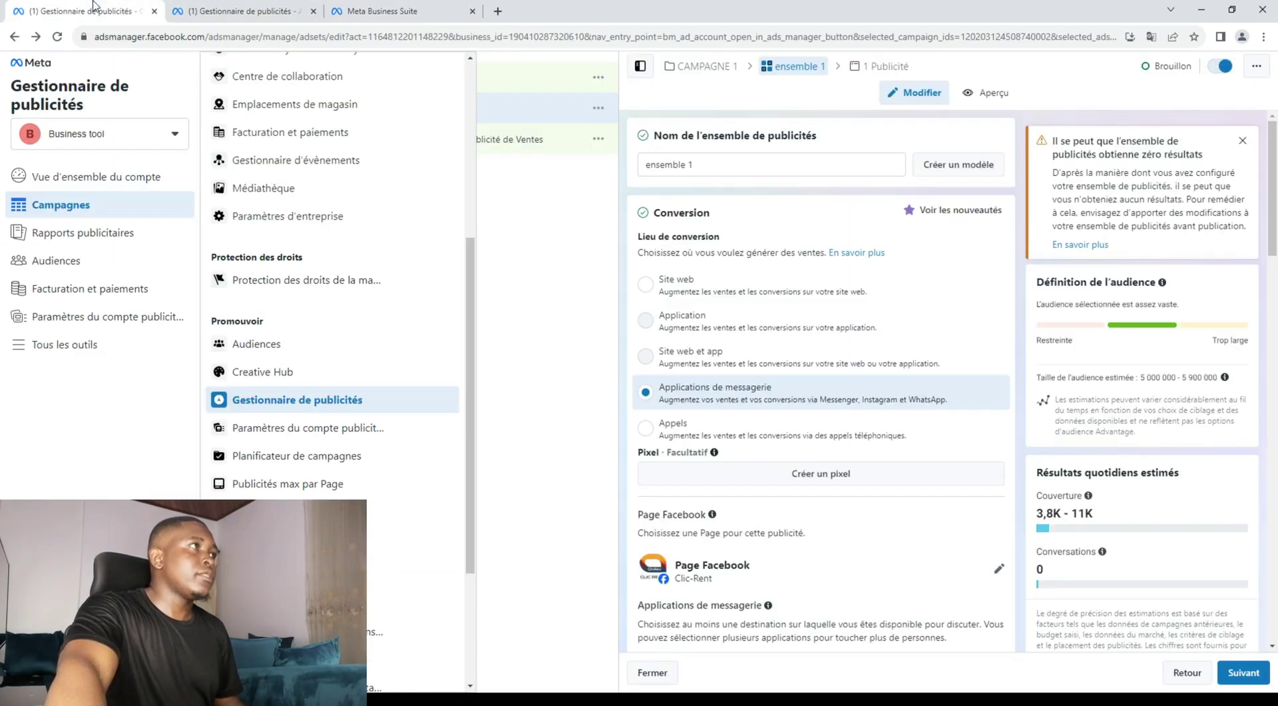
left_click(607, 357)
Expand the optional audience suggestion settings in the Audience Advantage+ section of ensemble 1.
scroll(733, 400, "down", 10)
scroll(738, 388, "down", 5)
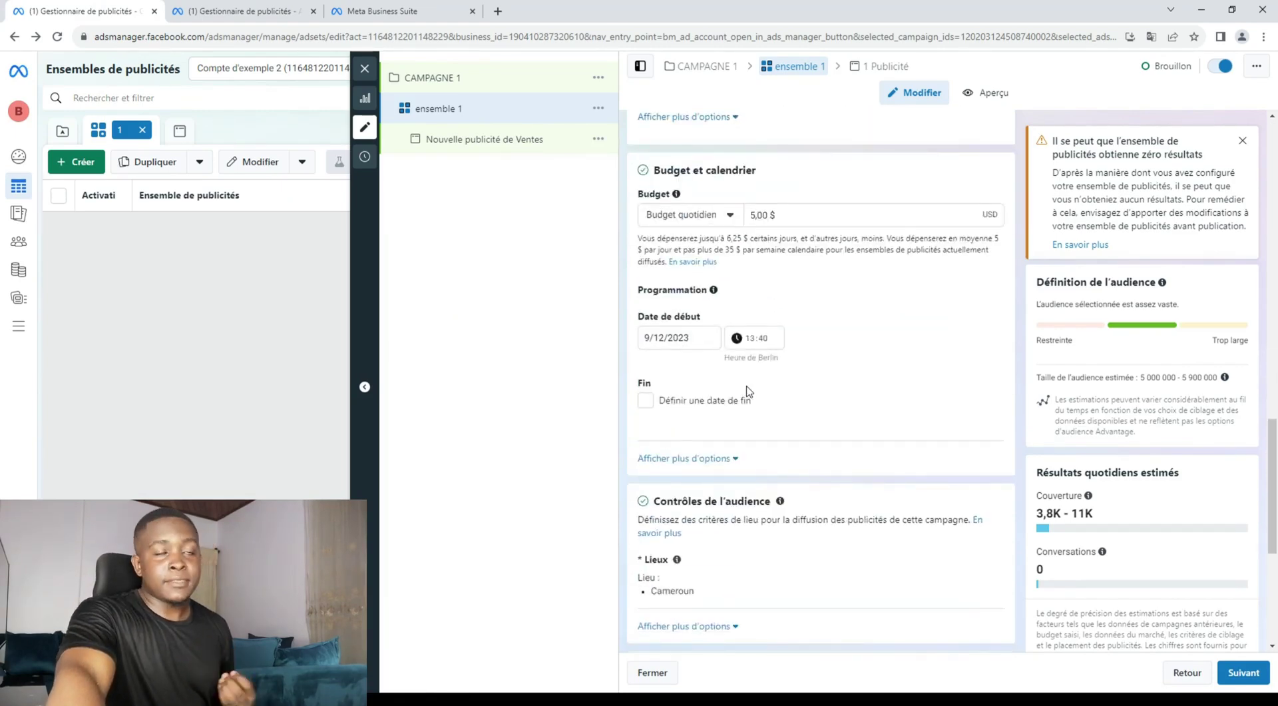
scroll(746, 393, "down", 5)
scroll(764, 398, "up", 3)
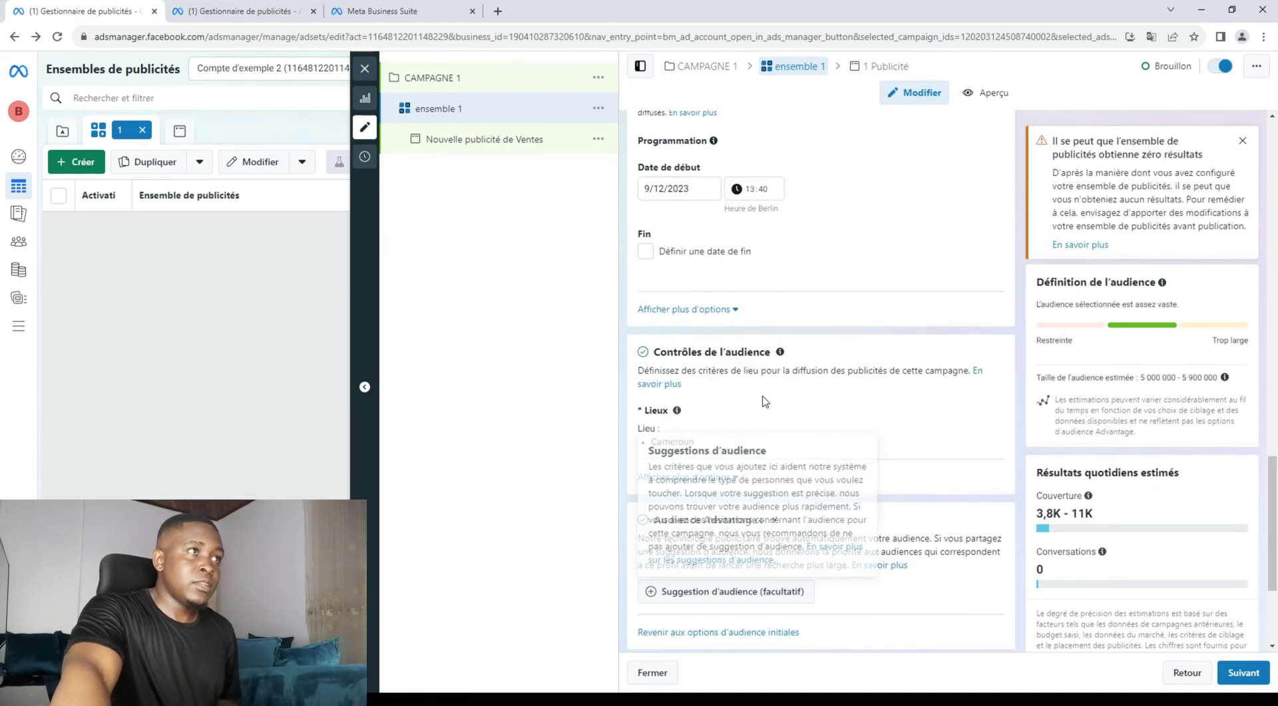
scroll(737, 390, "down", 3)
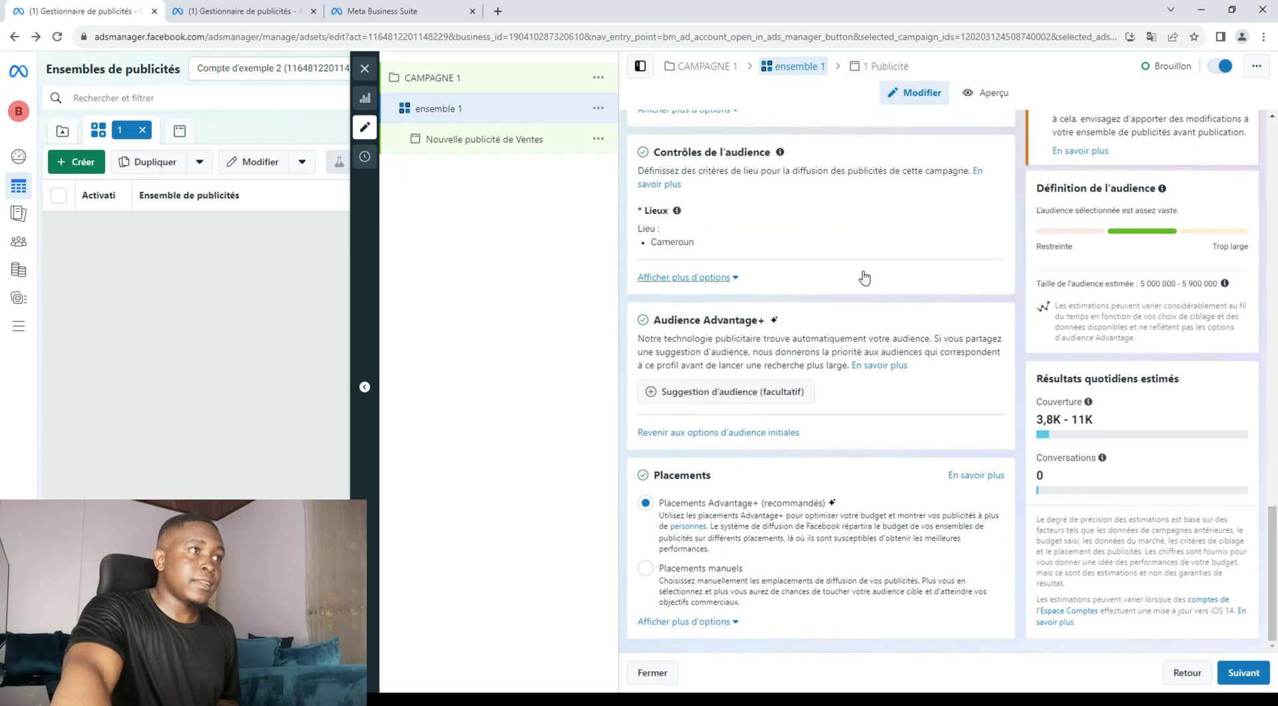
scroll(843, 267, "up", 2)
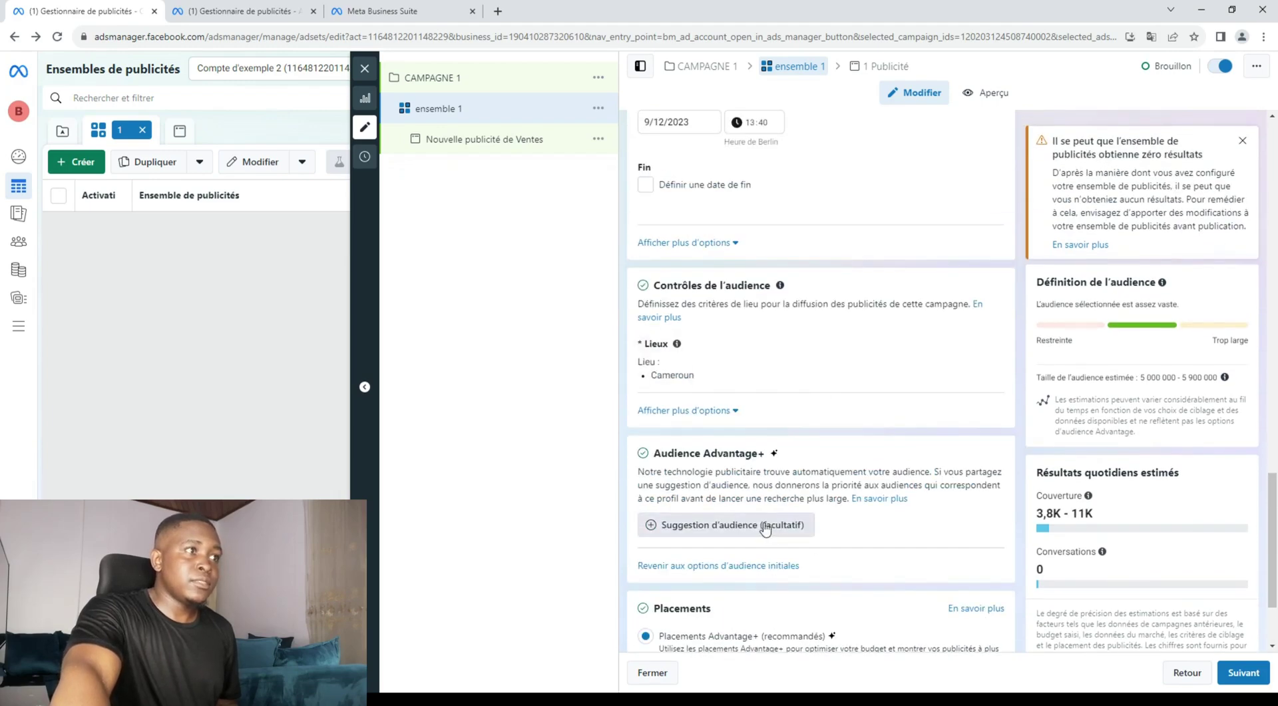
scroll(701, 399, "down", 2)
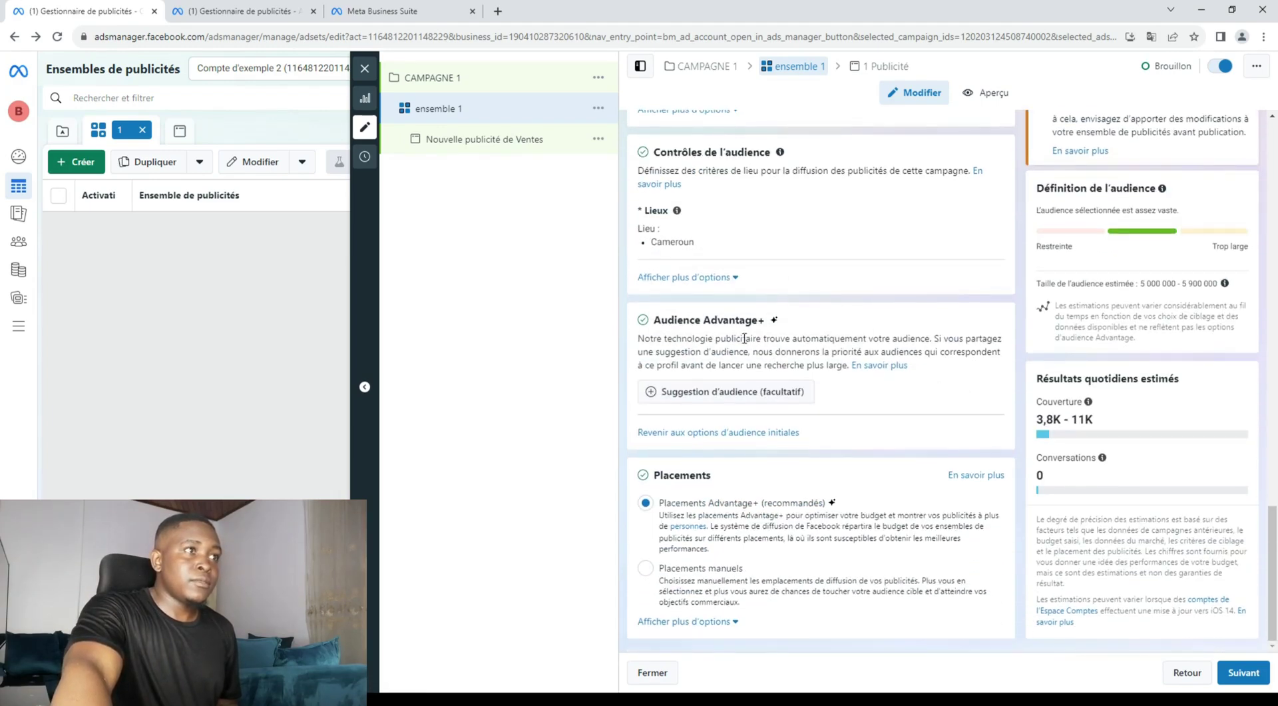
left_click(701, 400)
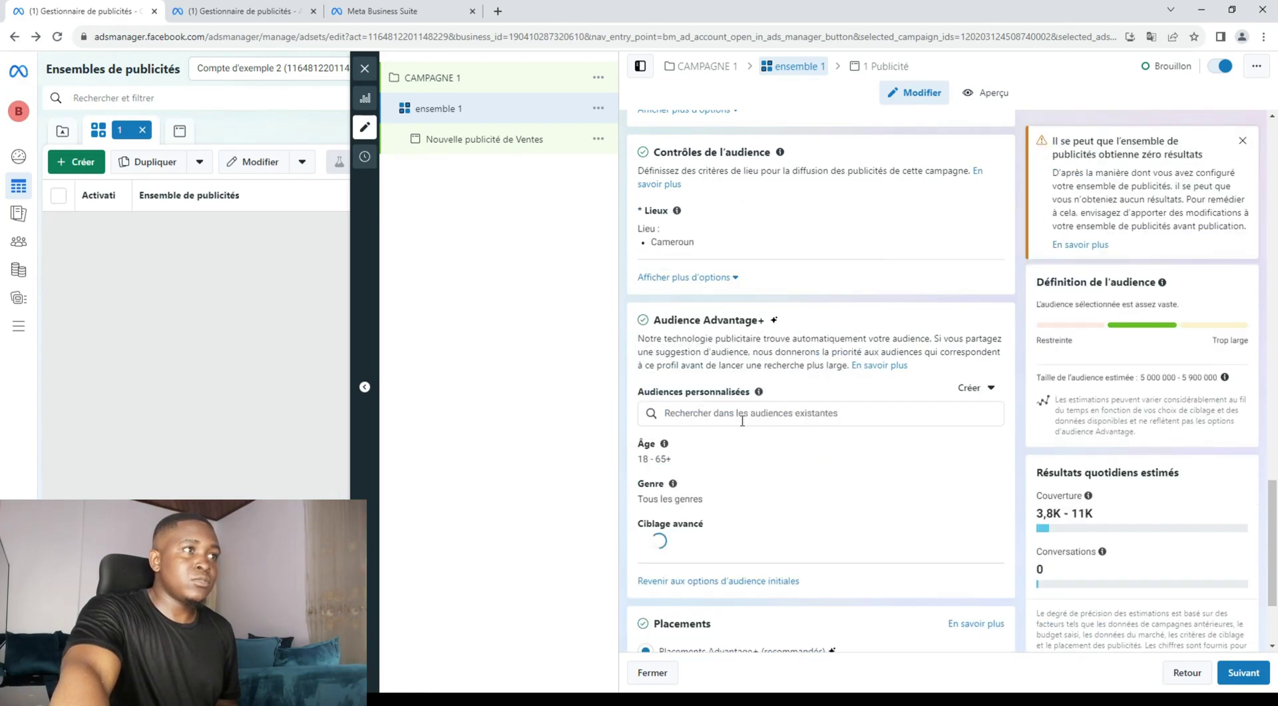
scroll(756, 419, "down", 2)
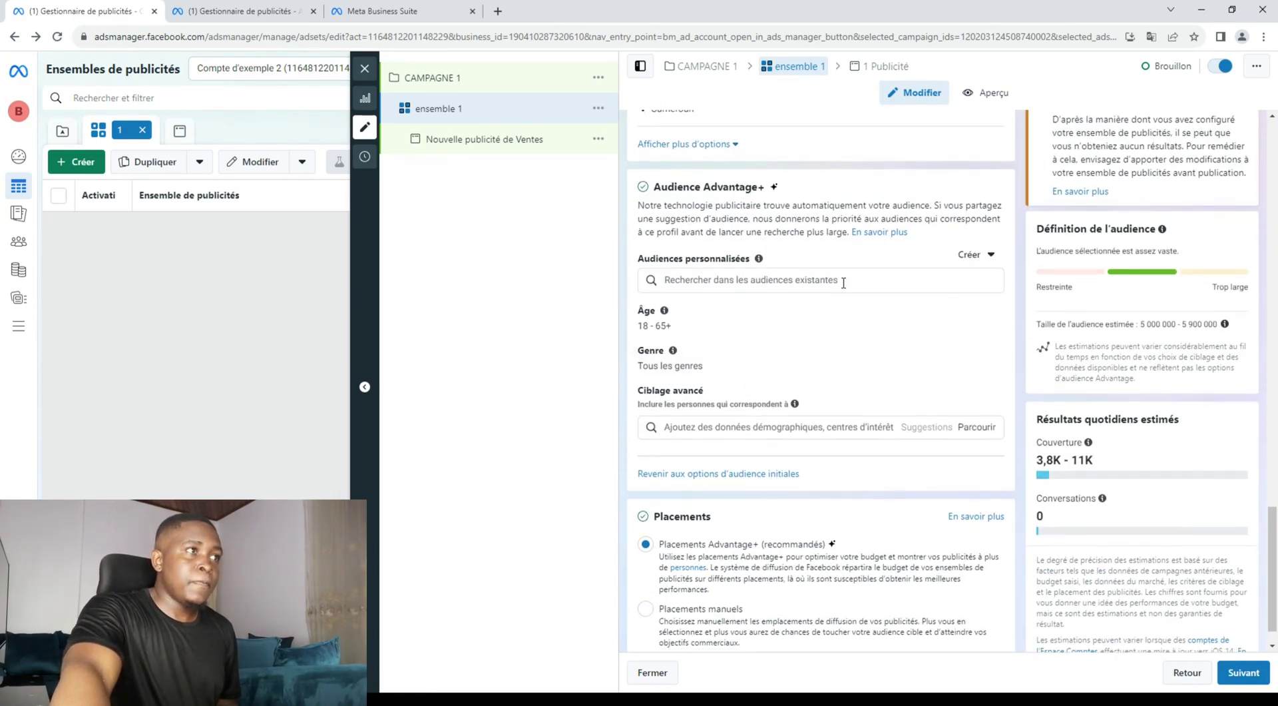
Search the advanced targeting for marketing digital and add the interest Marketing digital (marketing).
left_click(821, 426)
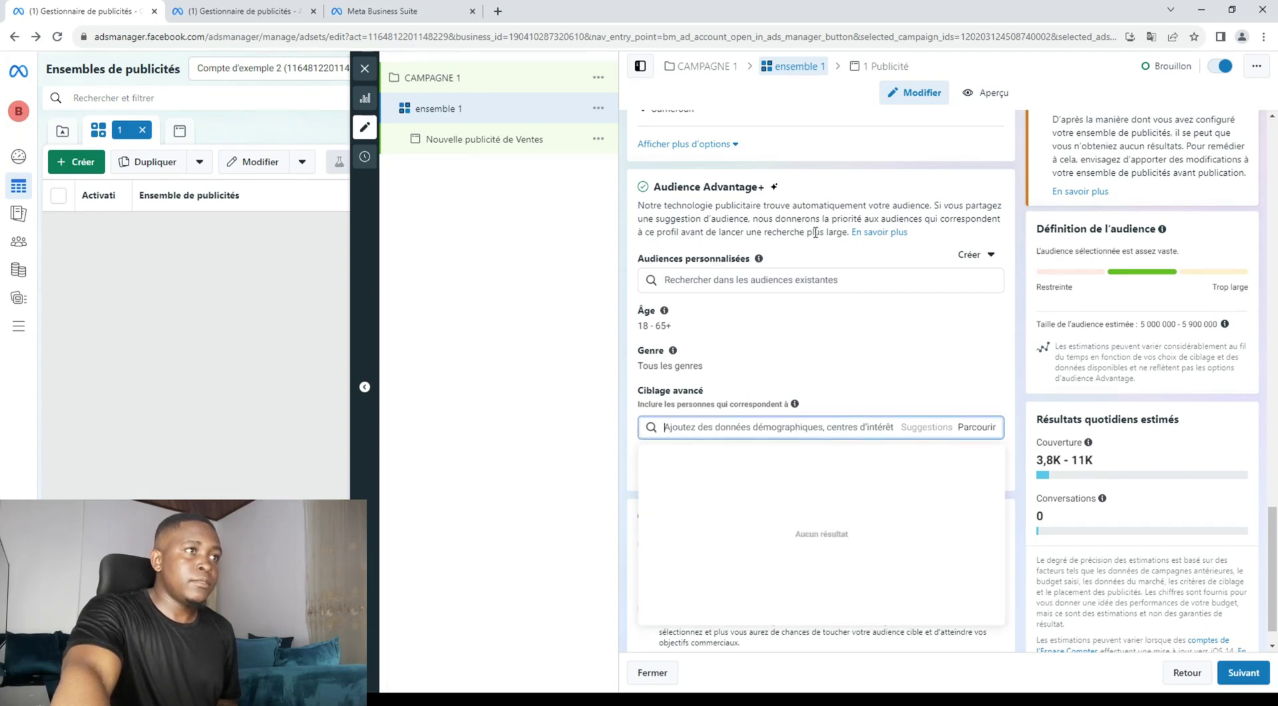
type("marketing digital")
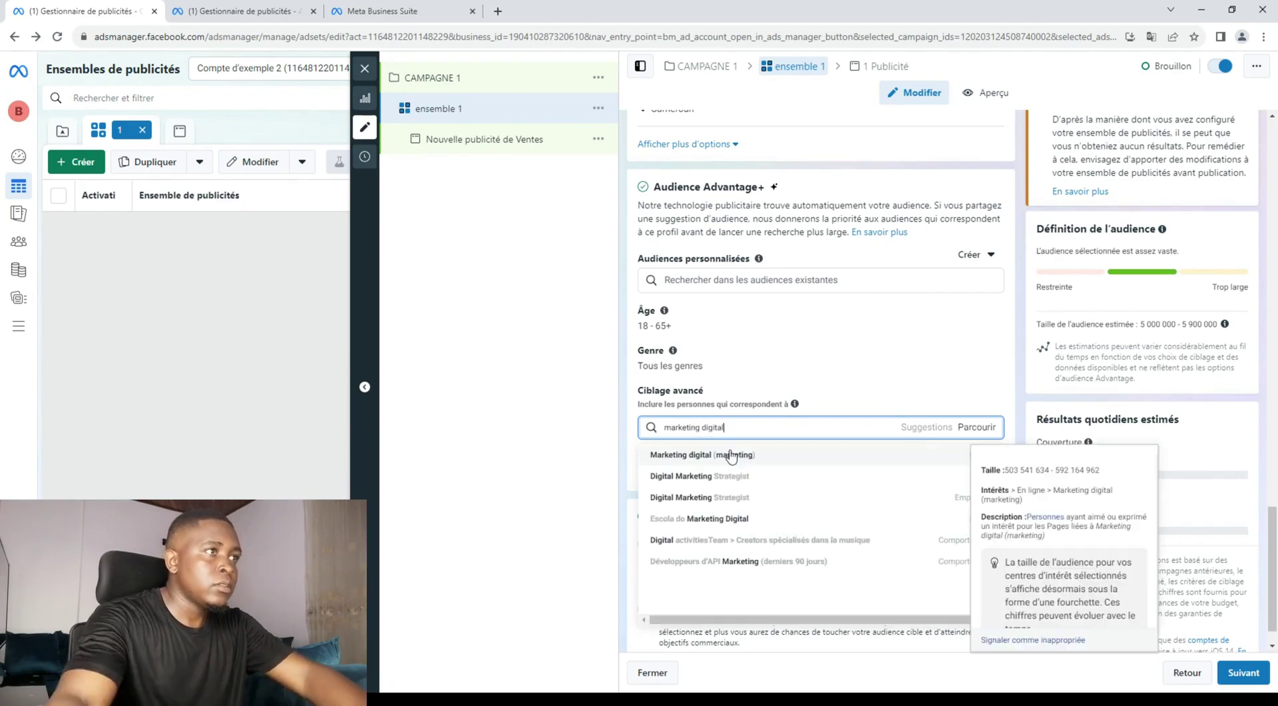
left_click(731, 455)
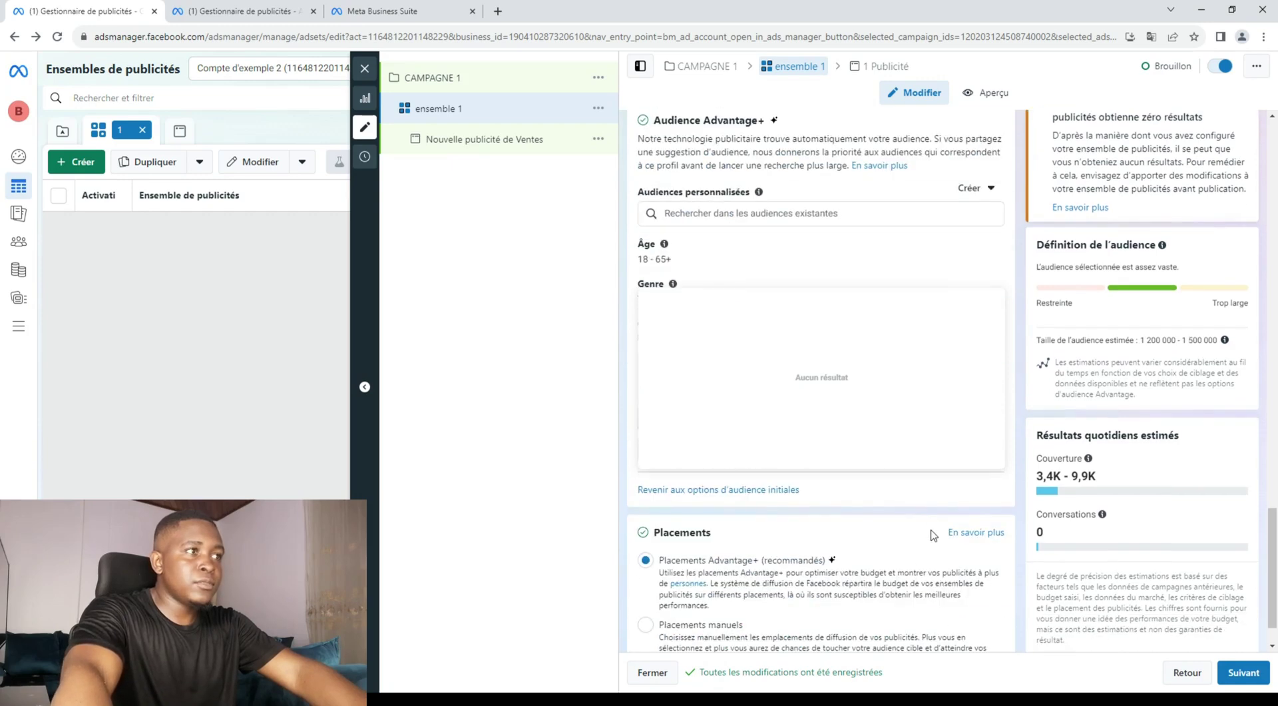
left_click(523, 437)
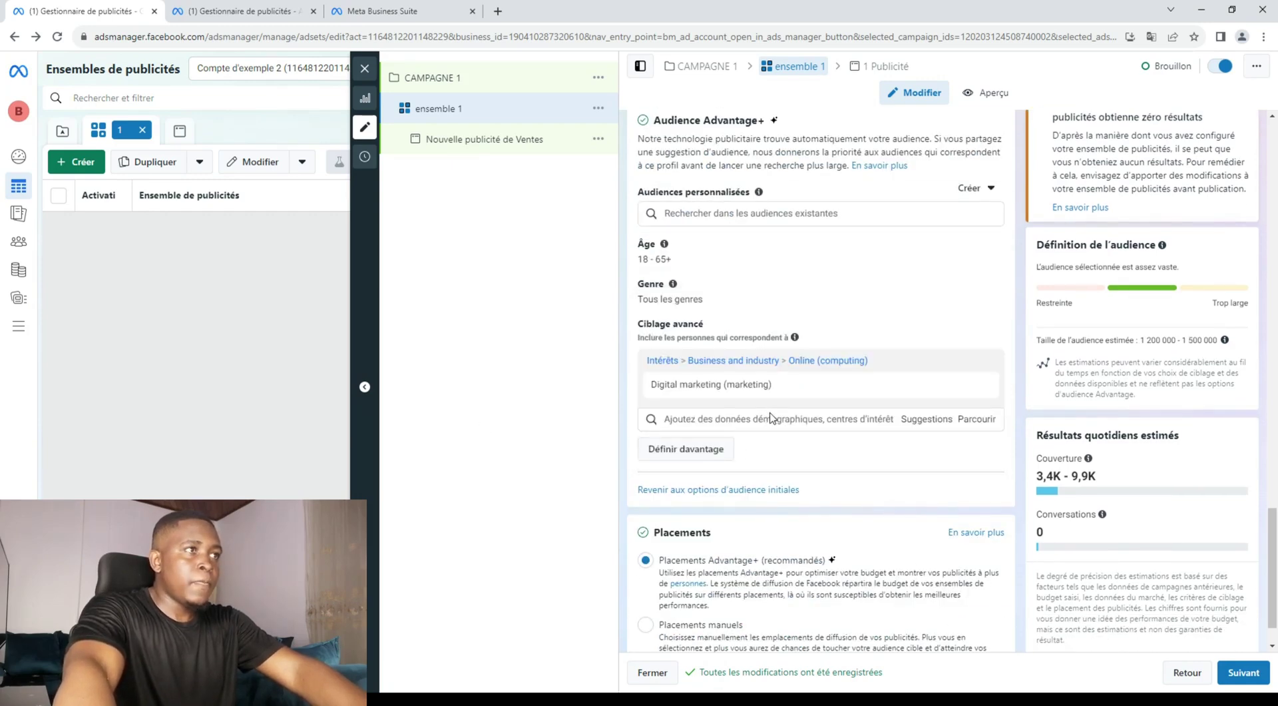
left_click(793, 416)
left_click(512, 455)
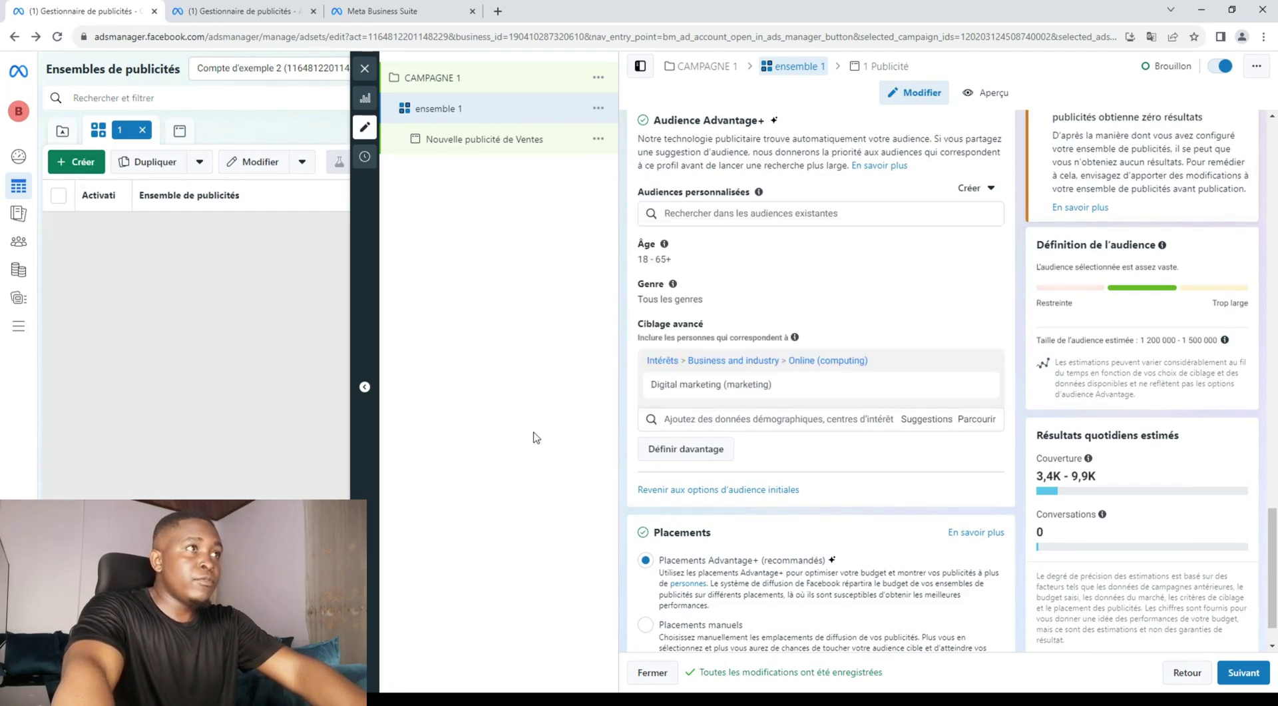
Review the suggested targeting criteria related to Digital marketing (marketing) and the details of the selected interest.
left_click(919, 422)
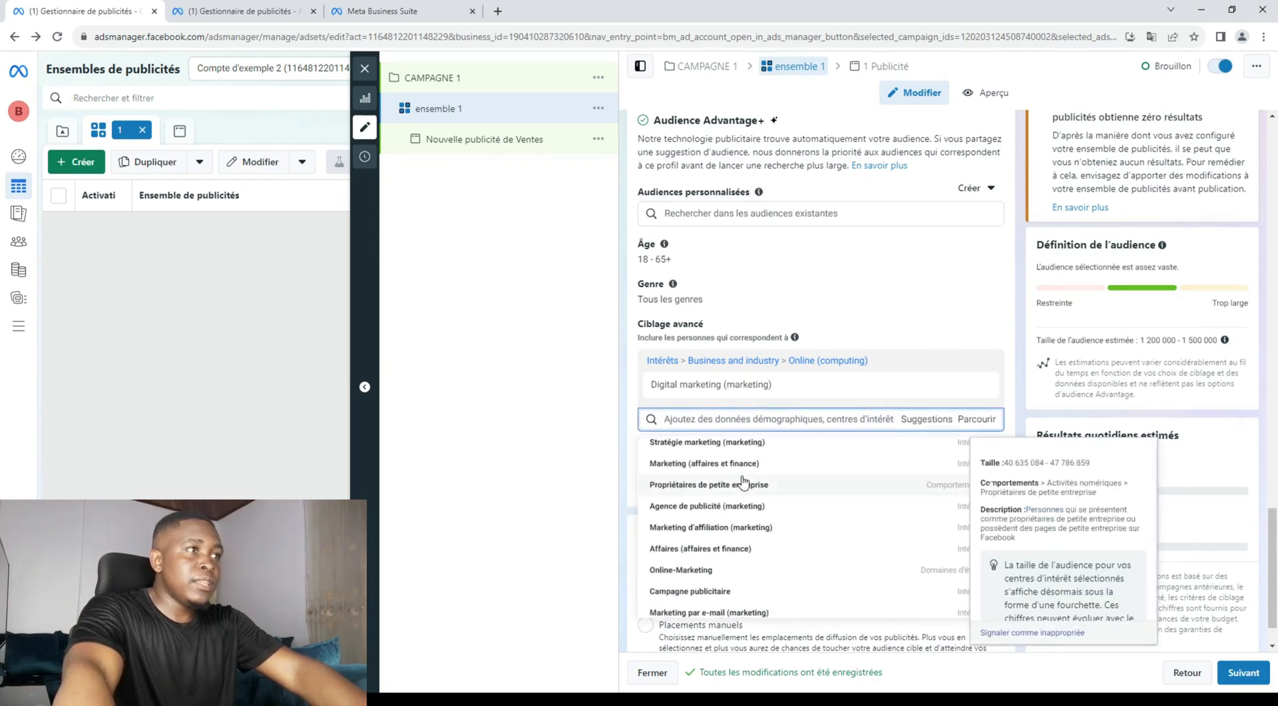
scroll(744, 481, "up", 2)
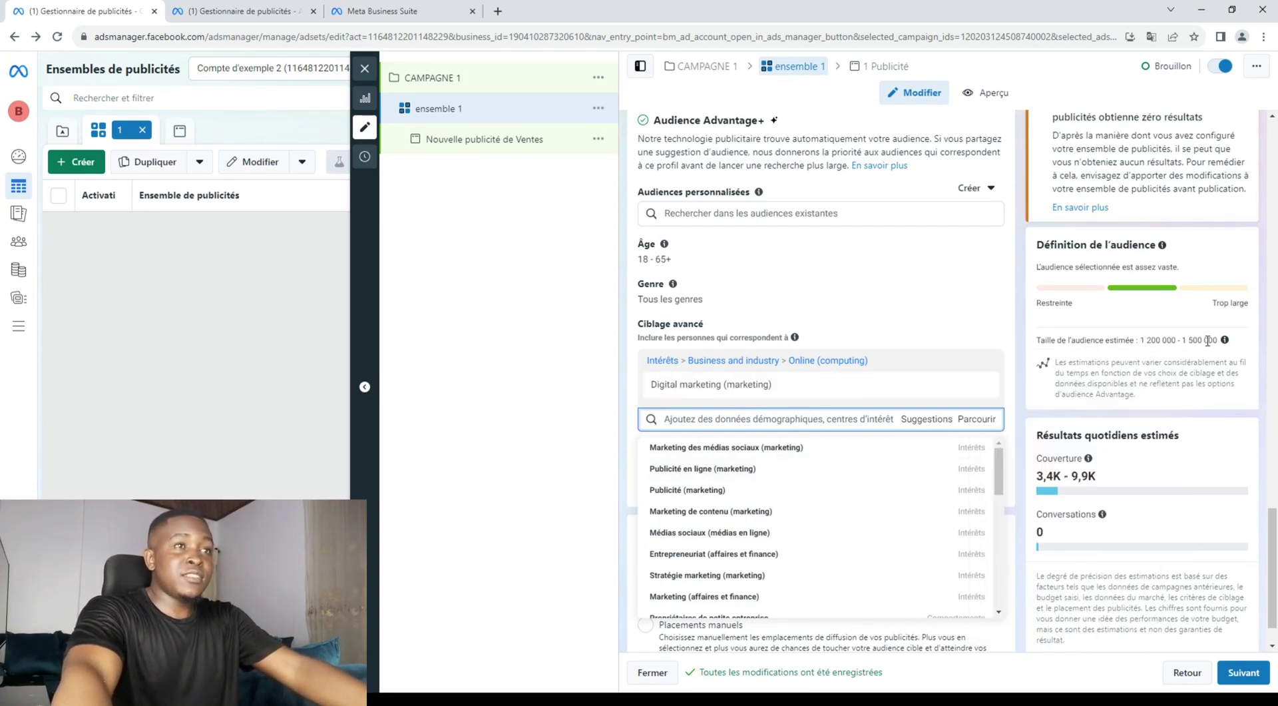
mouse_move(713, 398)
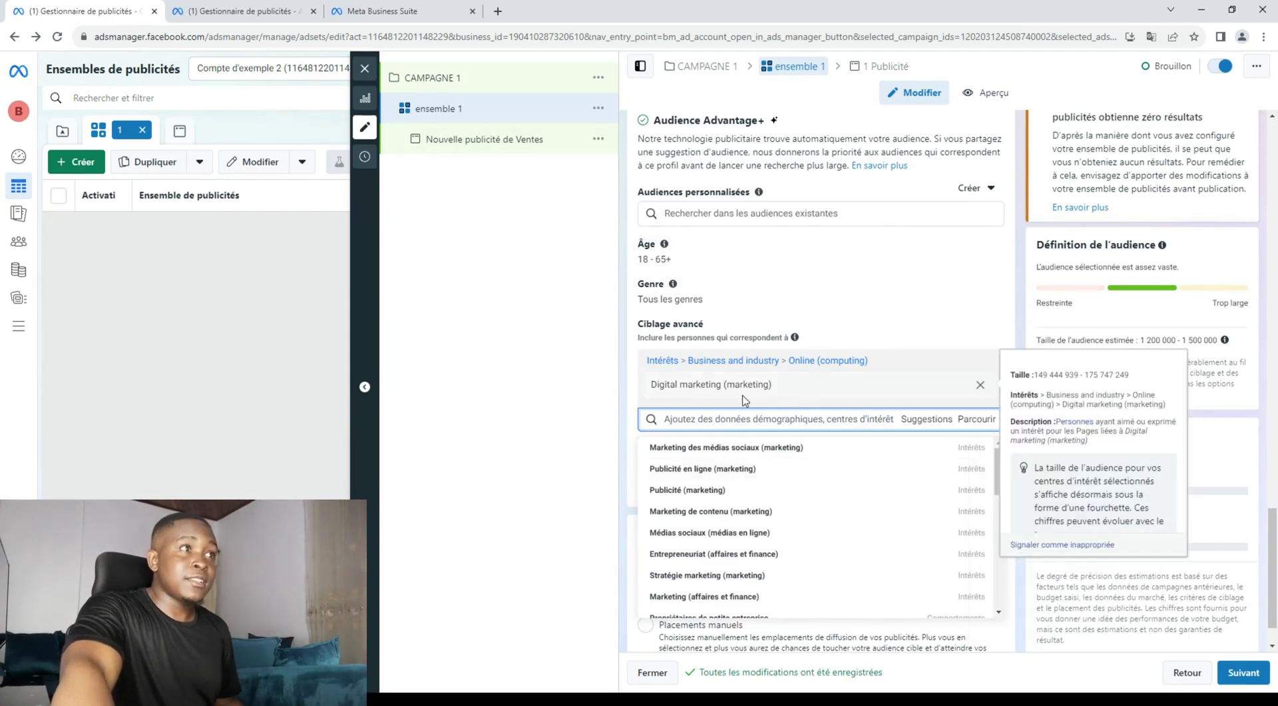
mouse_move(793, 387)
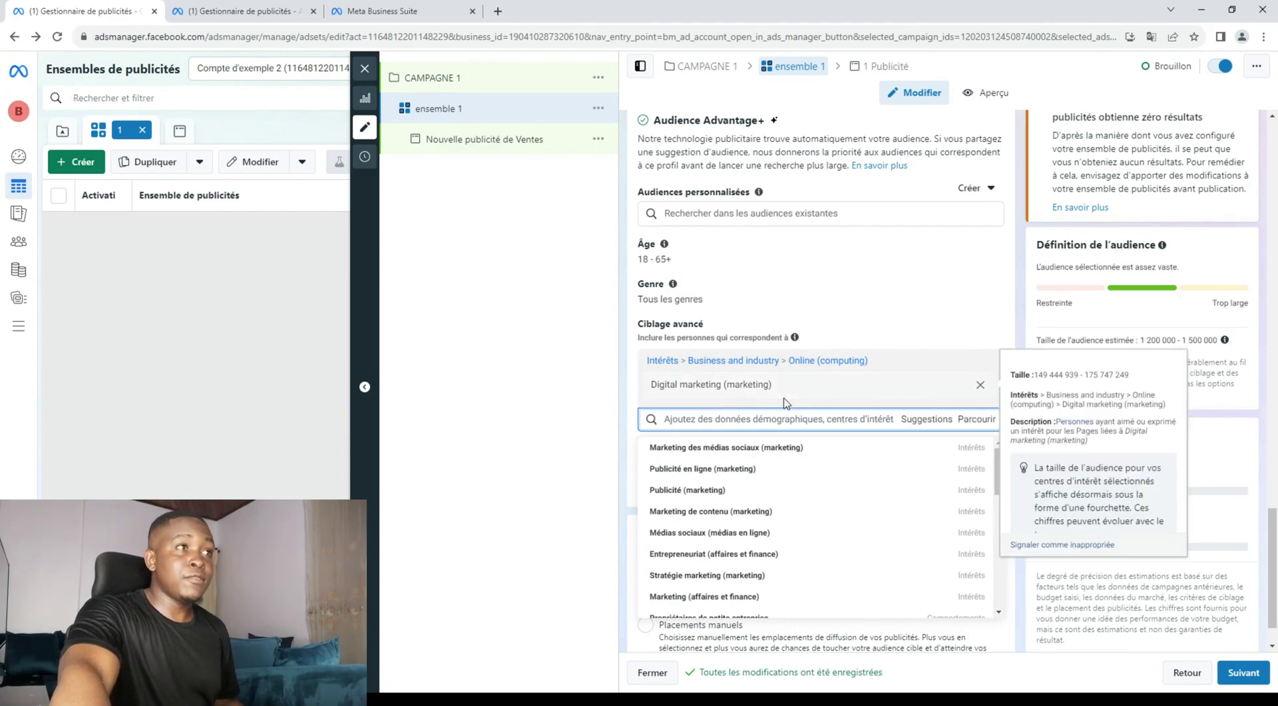
left_click(784, 423)
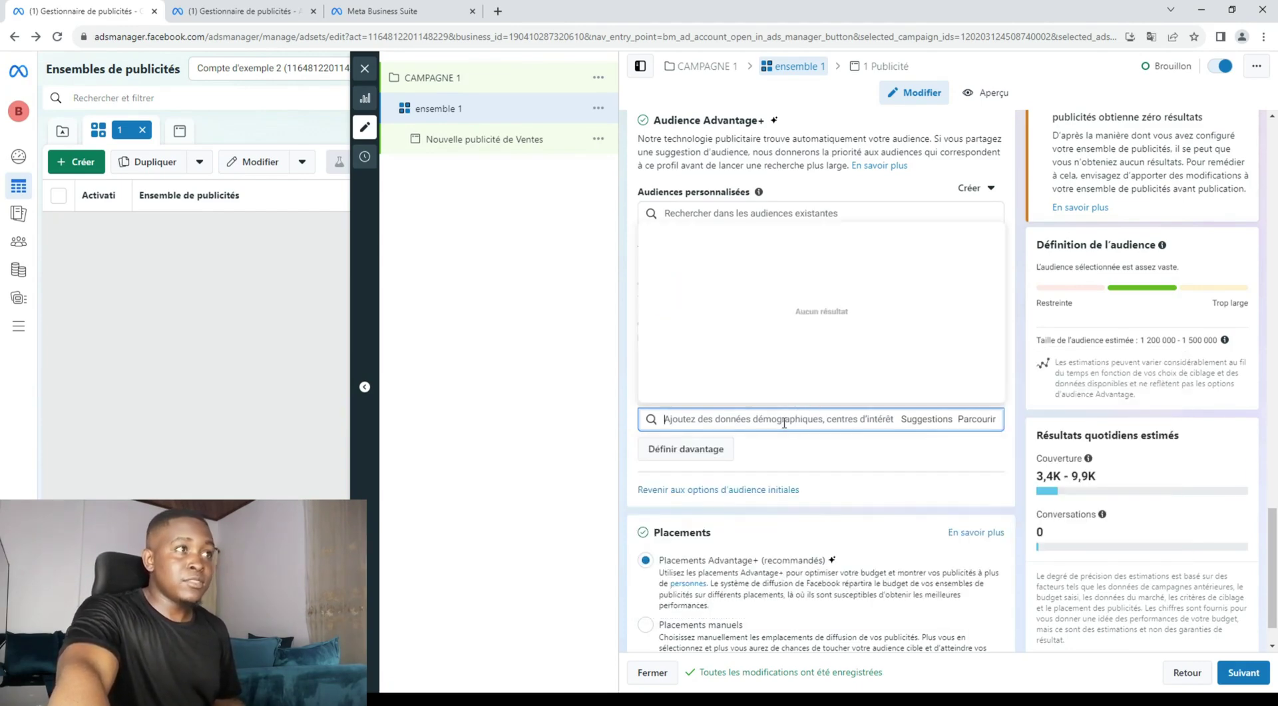
Add the suggested interest Marketing des médias sociaux (marketing) to the advanced targeting of ensemble 1 and close the suggestions.
left_click(932, 419)
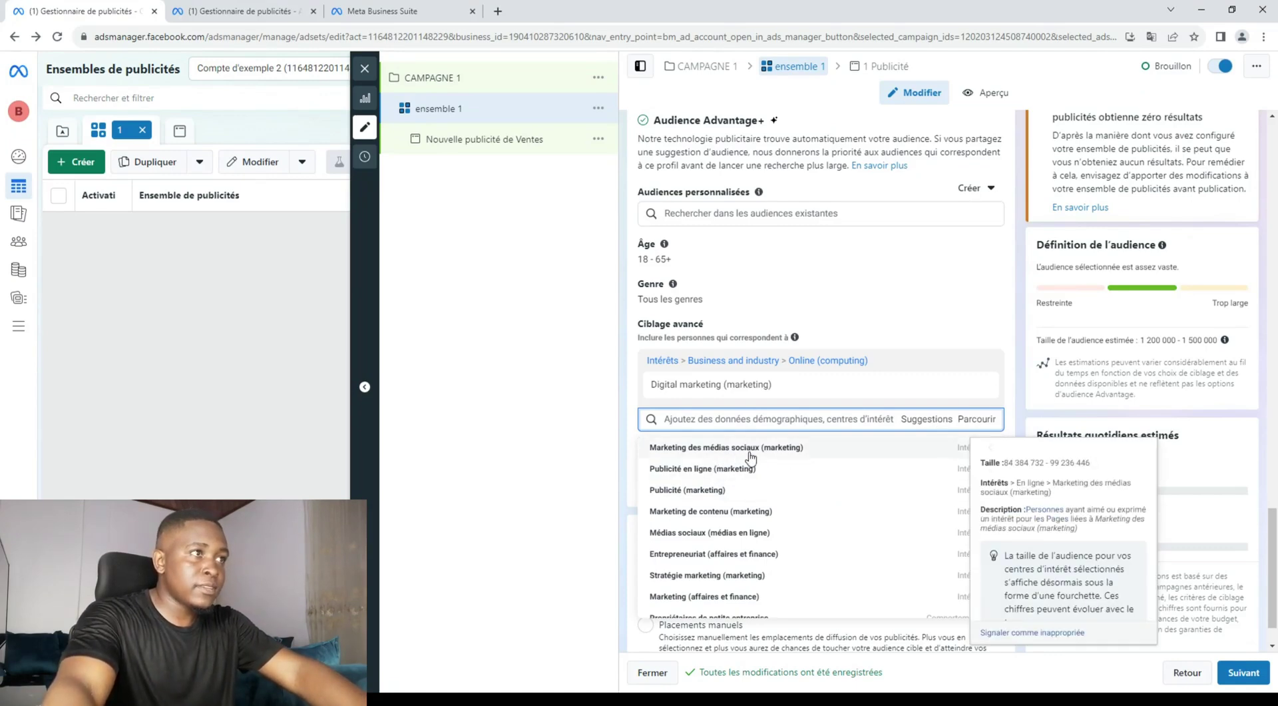
left_click(789, 451)
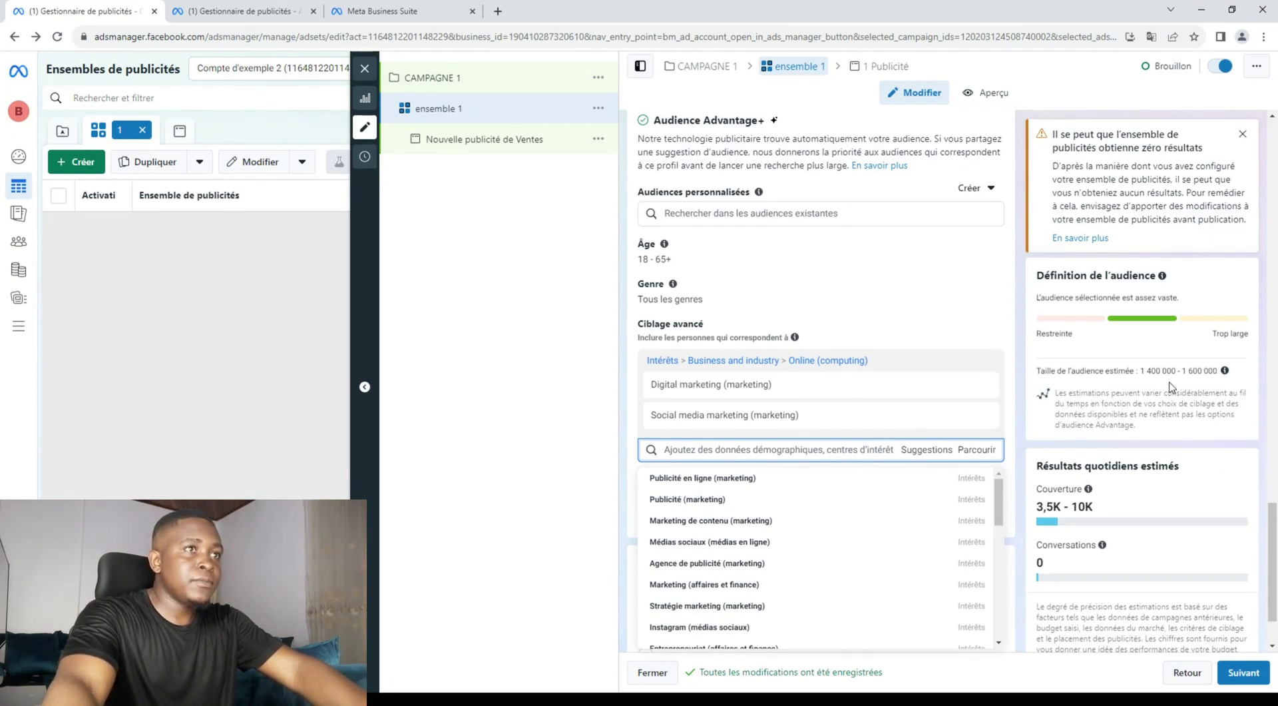
mouse_move(672, 386)
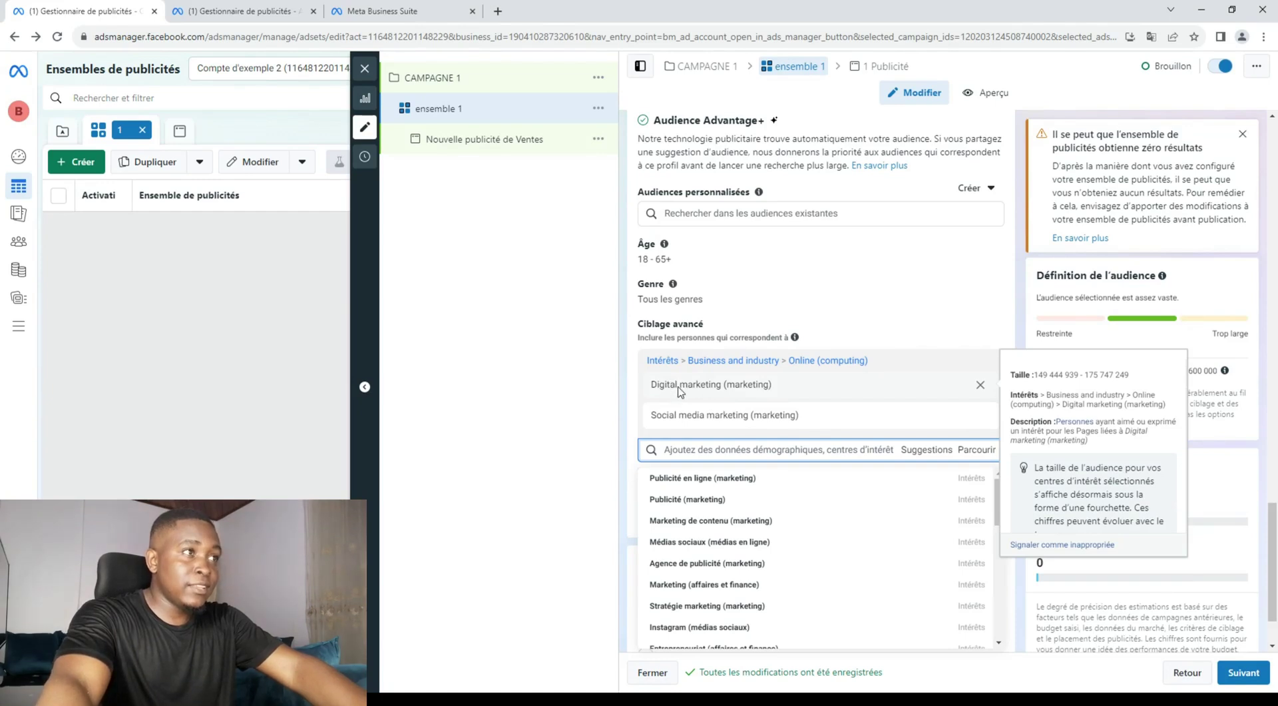
mouse_move(680, 418)
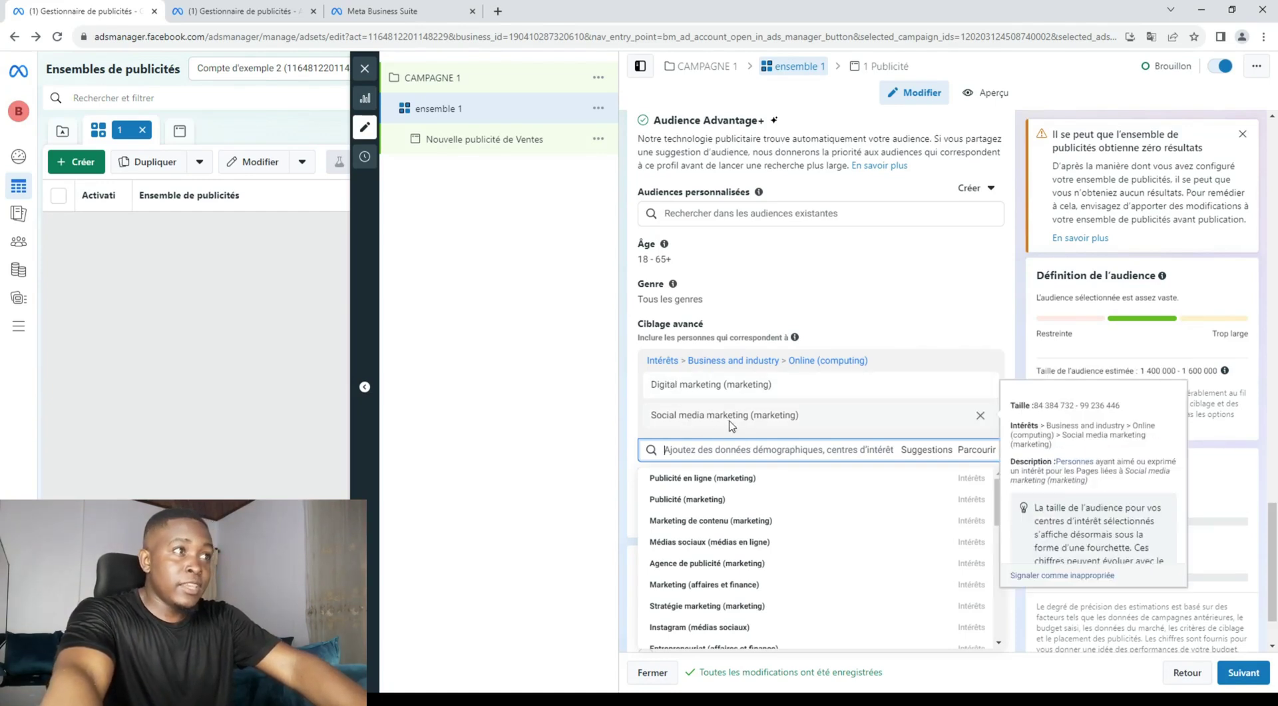
left_click(600, 446)
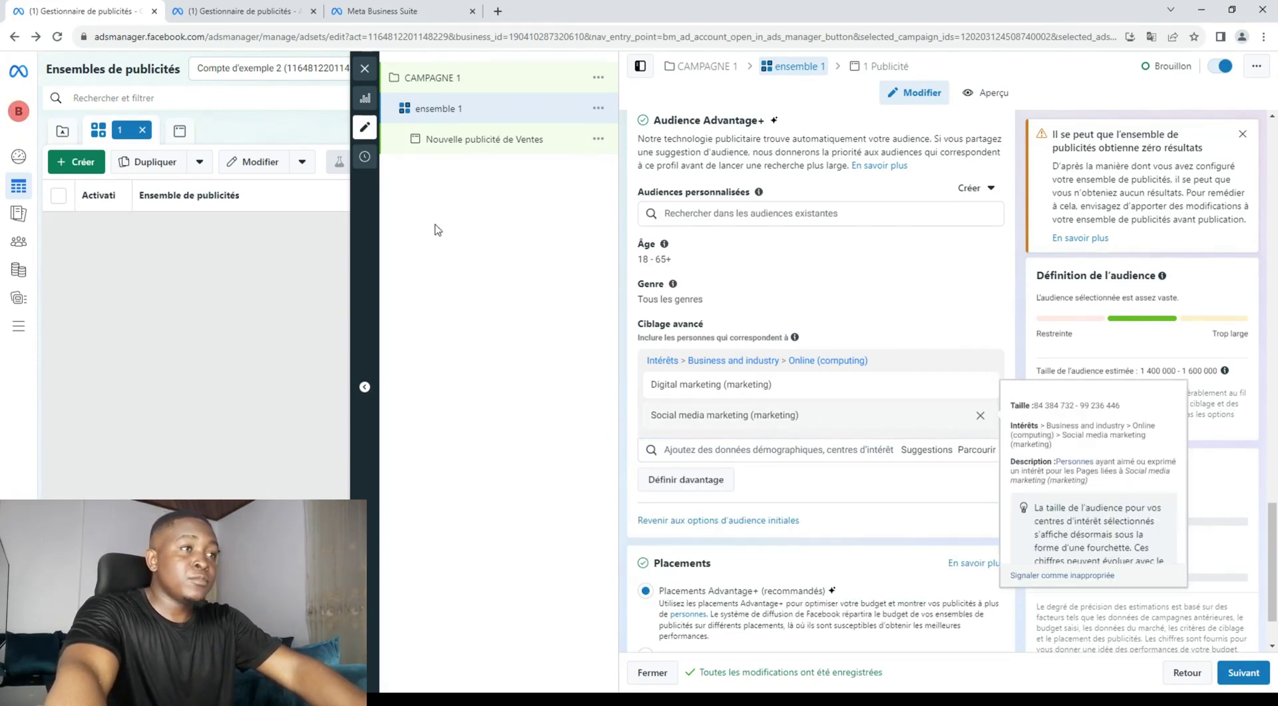
left_click(970, 351)
Switch to the Audience page, start a new saved audience and name it Marketing digital.
left_click(245, 20)
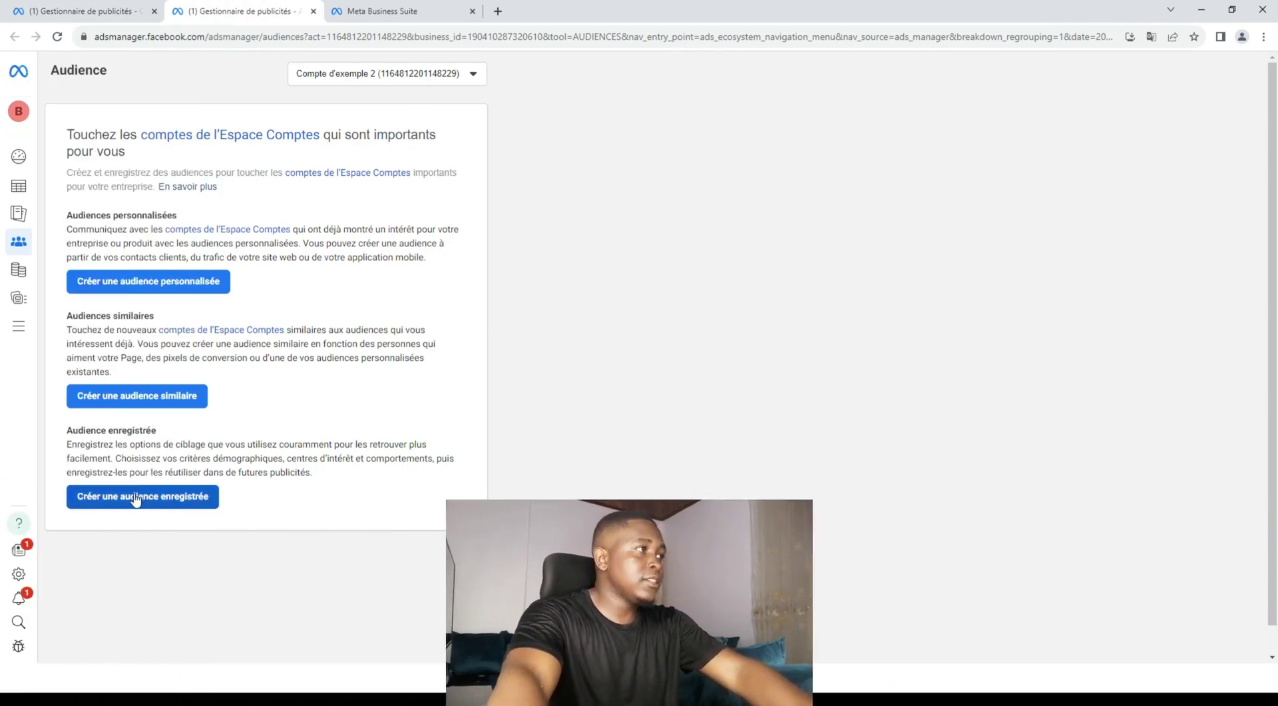
left_click(155, 504)
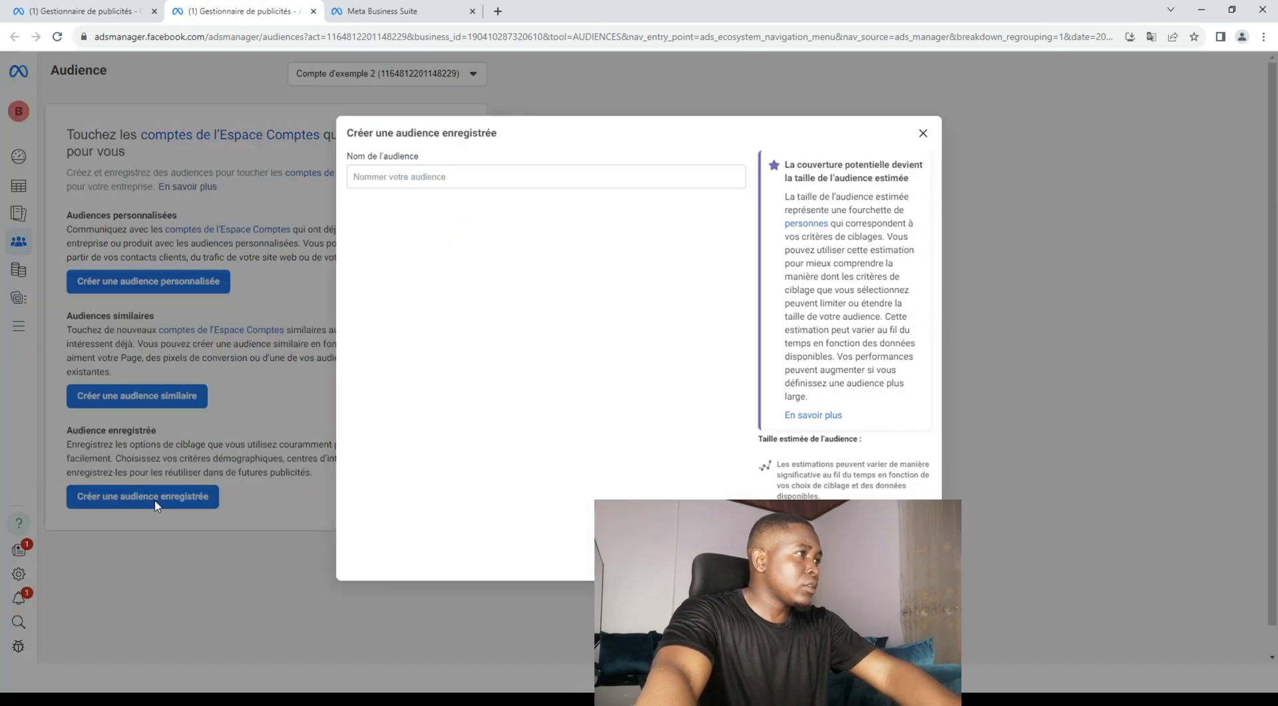
left_click(440, 133)
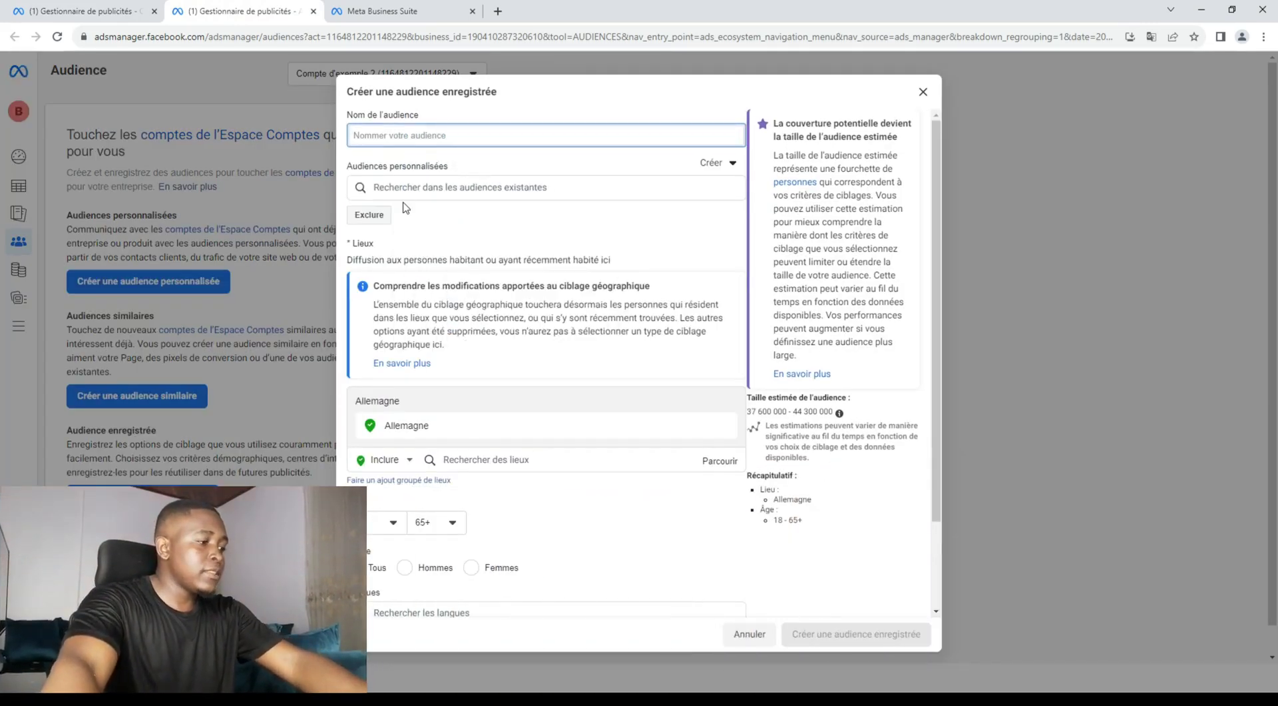
type("Marketi")
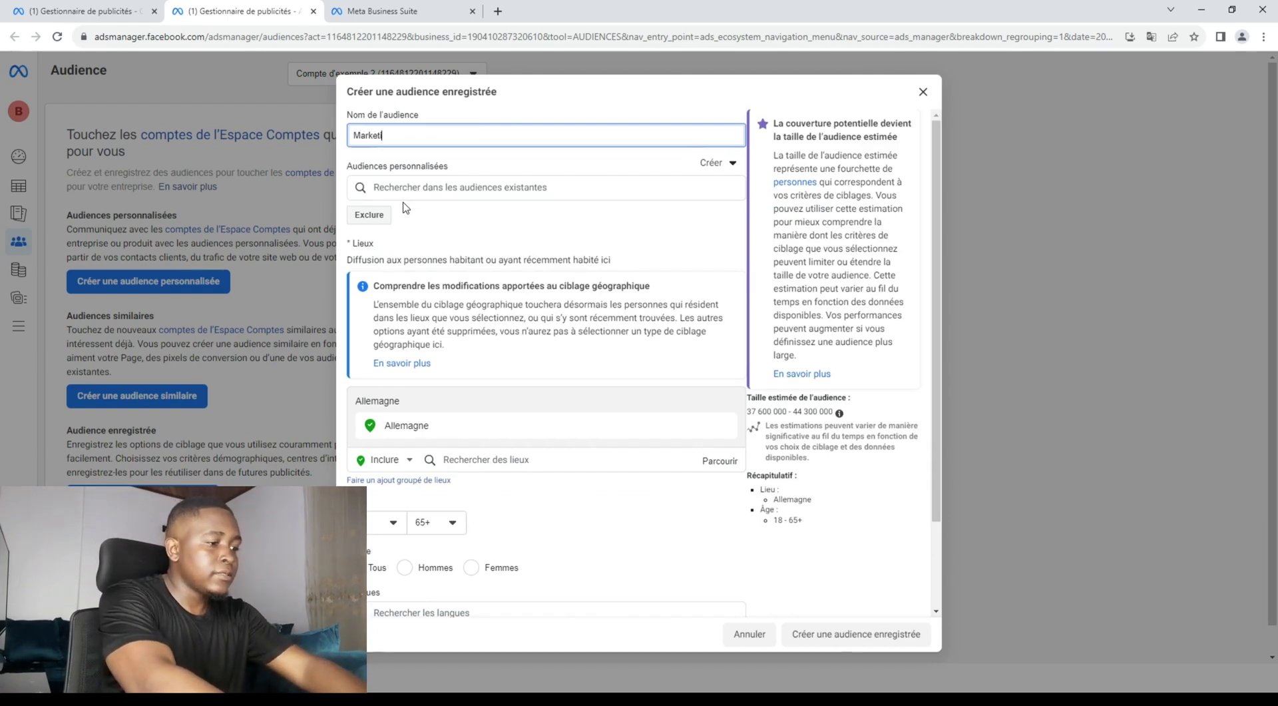
type("ng digital")
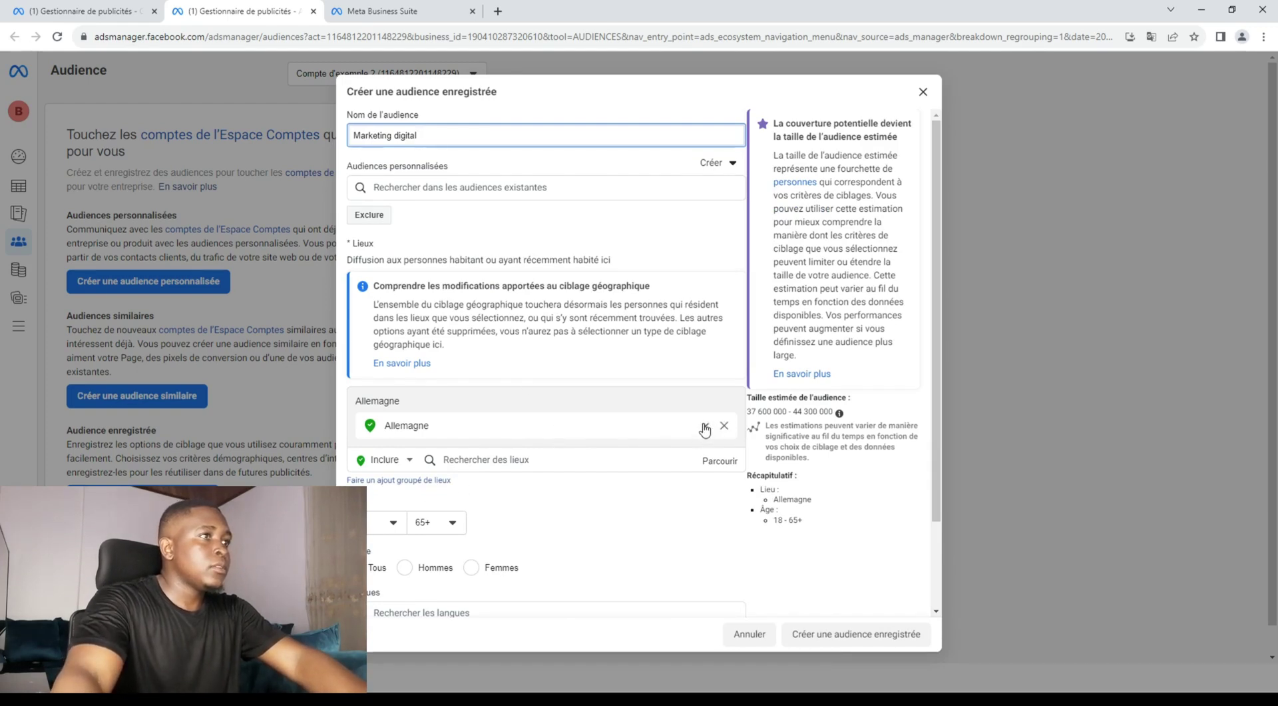
Replace Allemagne with Cameroun as the included location of the Marketing digital audience.
left_click(704, 426)
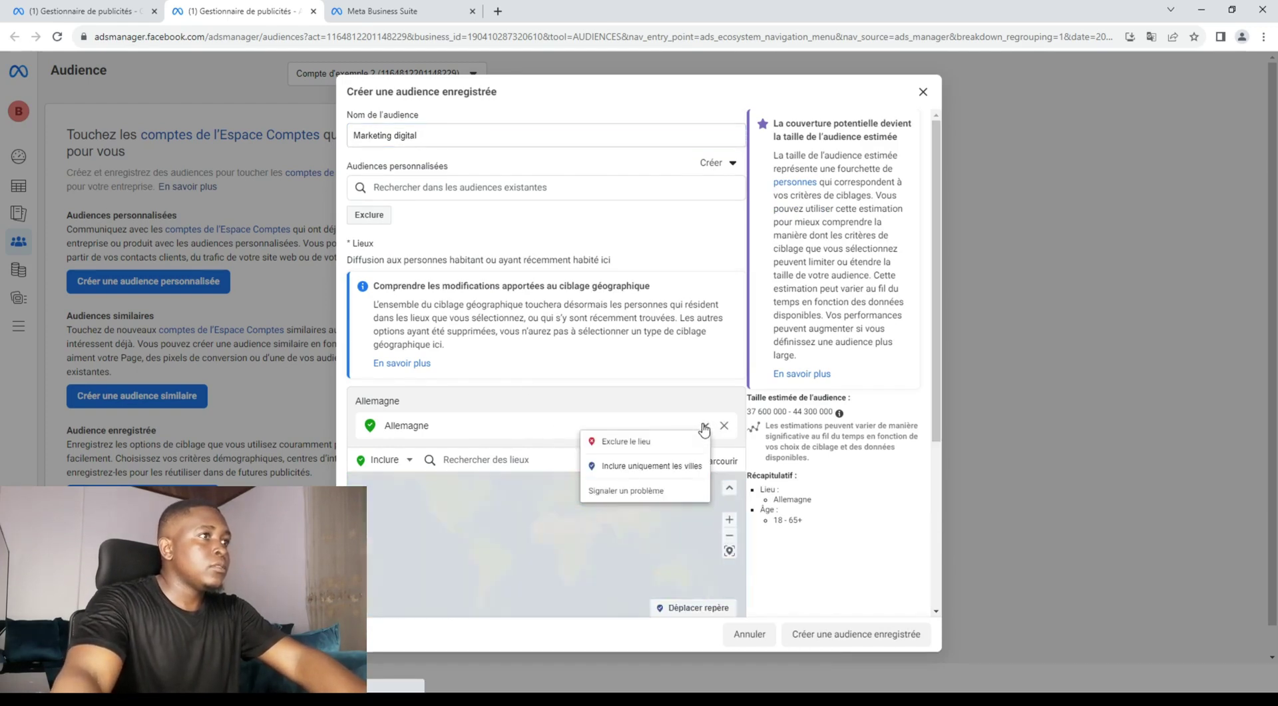
left_click(484, 461)
type("camer")
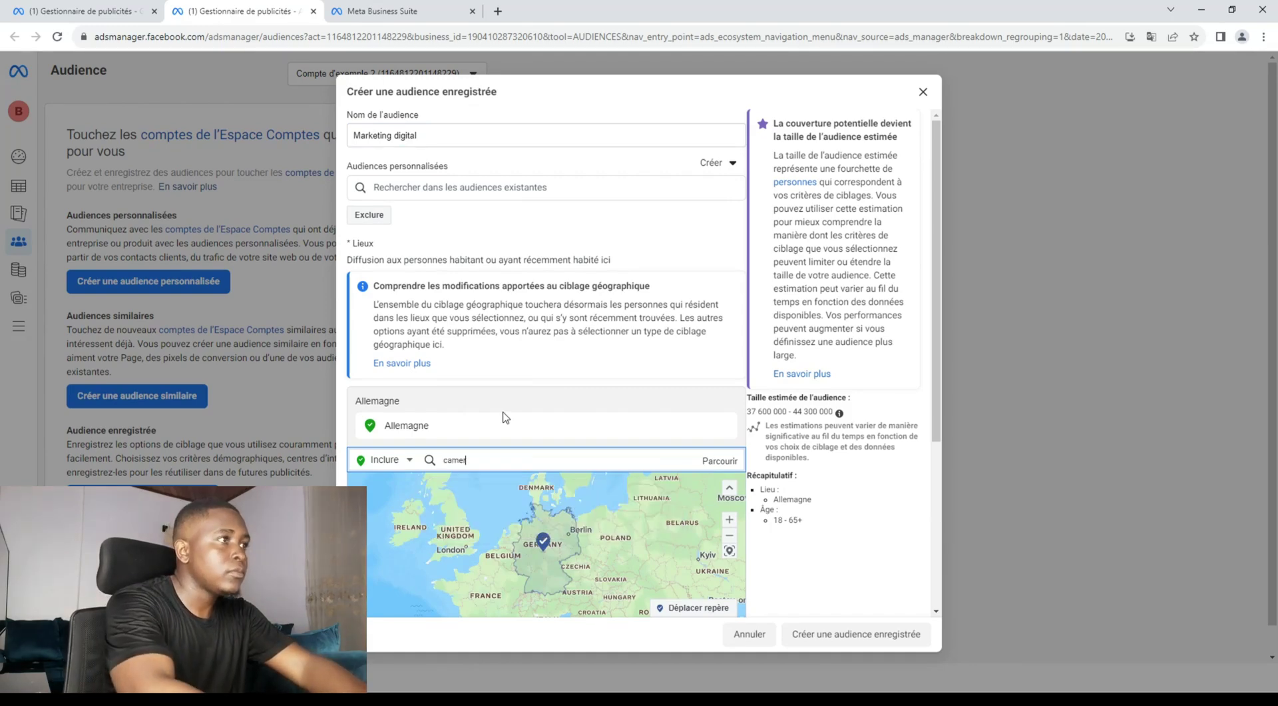
key("Return")
scroll(498, 265, "up", 2)
scroll(498, 264, "down", 4)
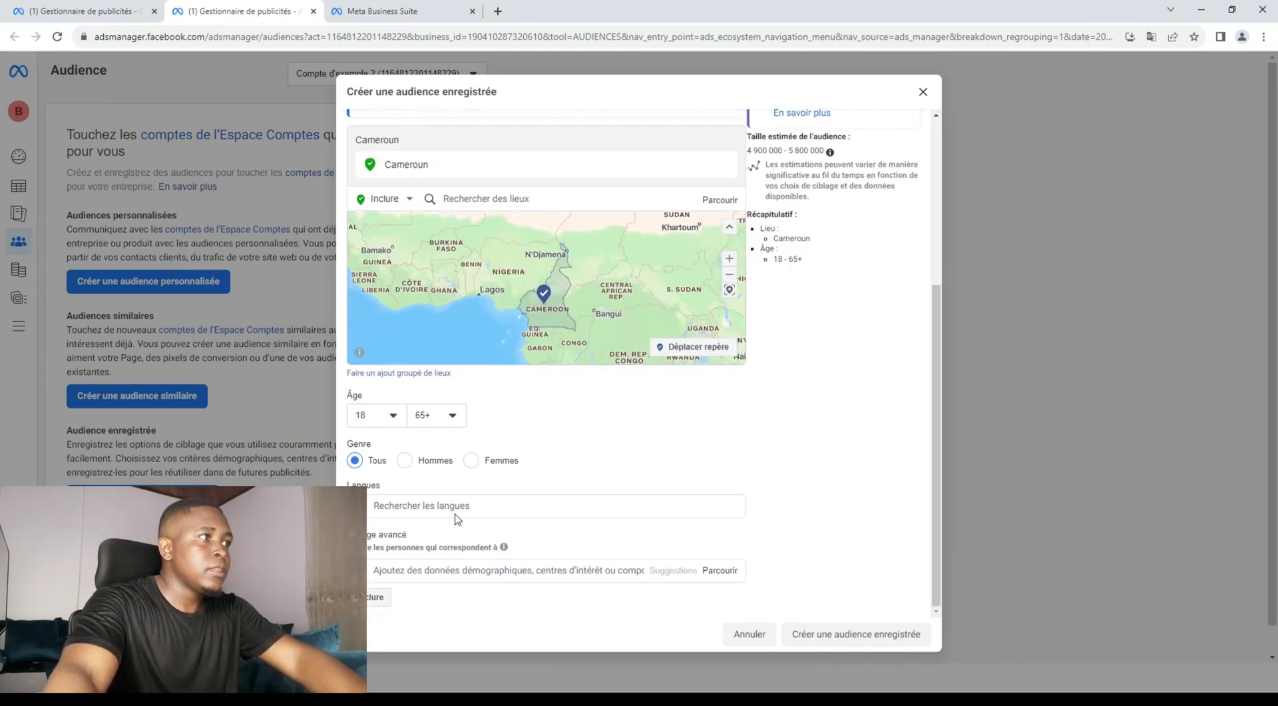
Add the interest Digital marketing (marketing) to the audience's advanced targeting and create the saved audience.
left_click(508, 570)
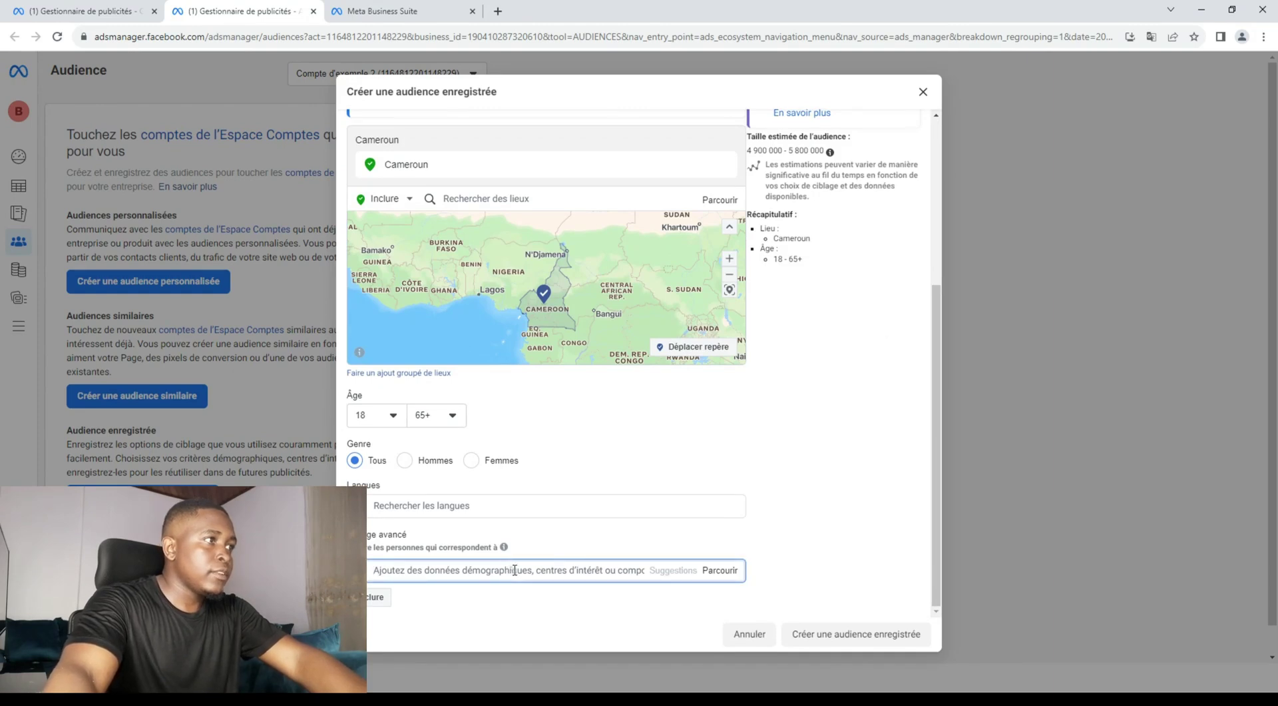
left_click(481, 579)
type("marketing")
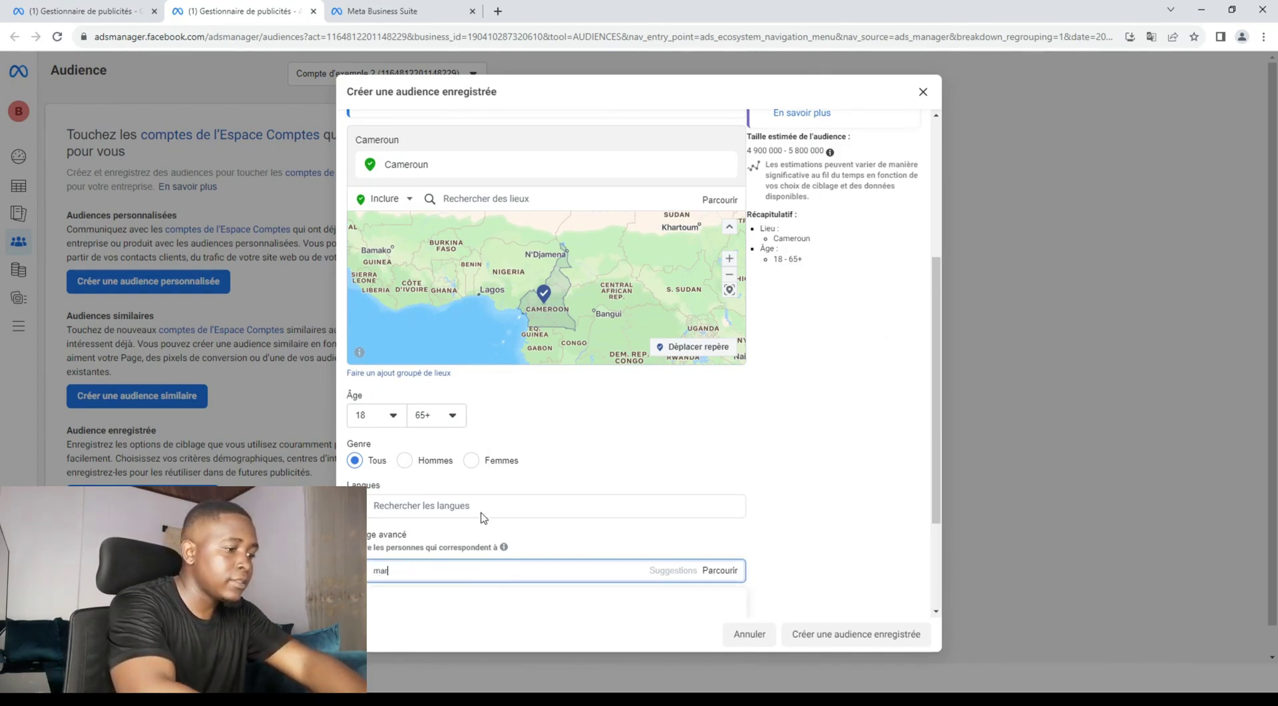
left_click(452, 590)
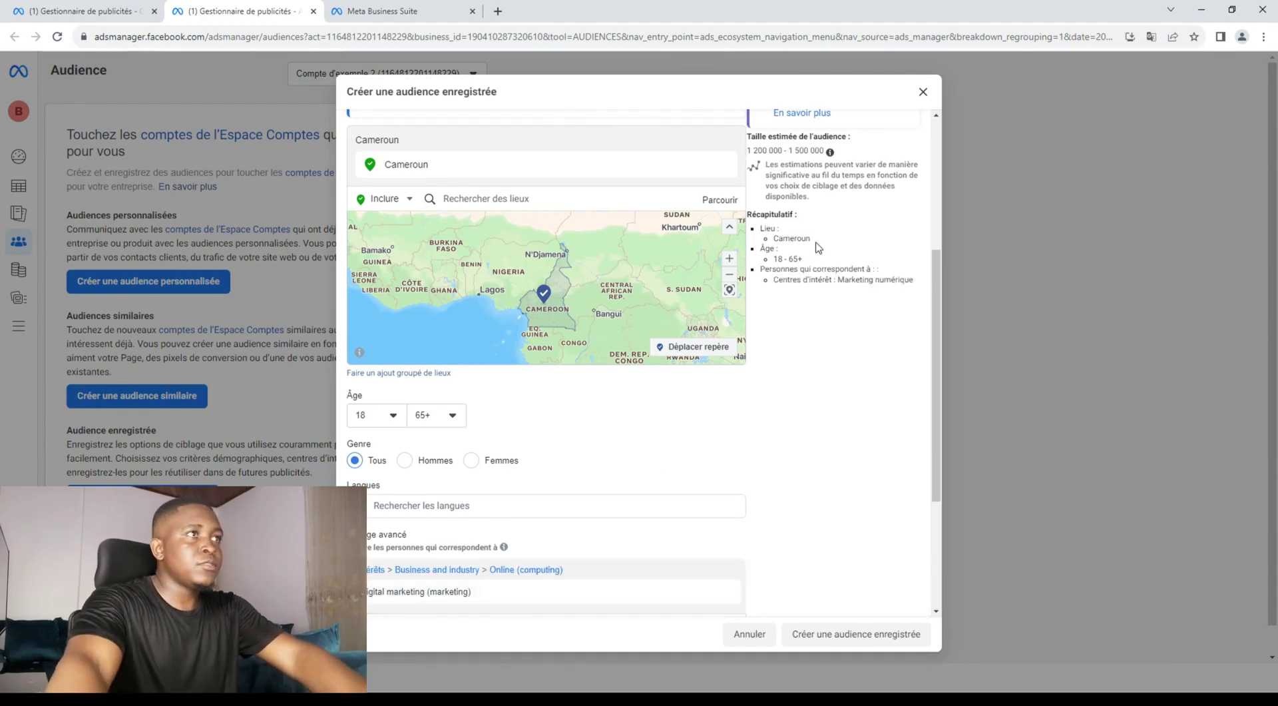
scroll(841, 359, "up", 2)
scroll(646, 528, "down", 5)
scroll(730, 474, "up", 3)
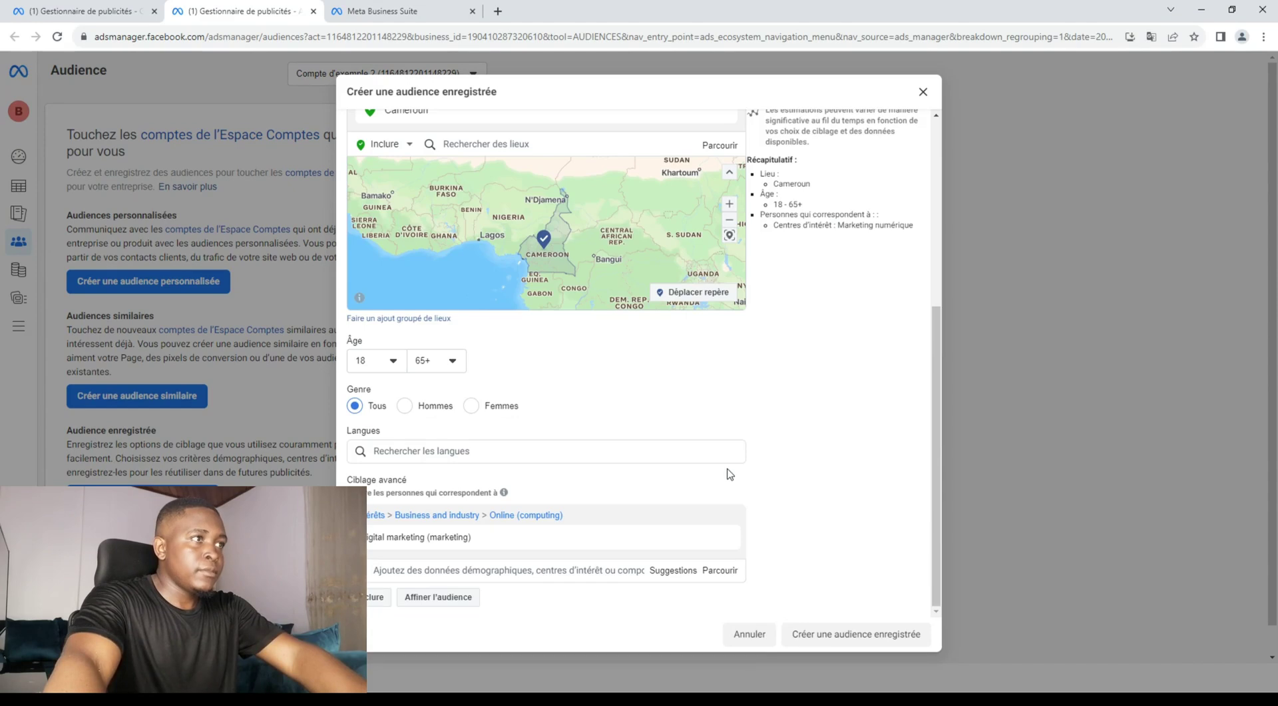
left_click(836, 639)
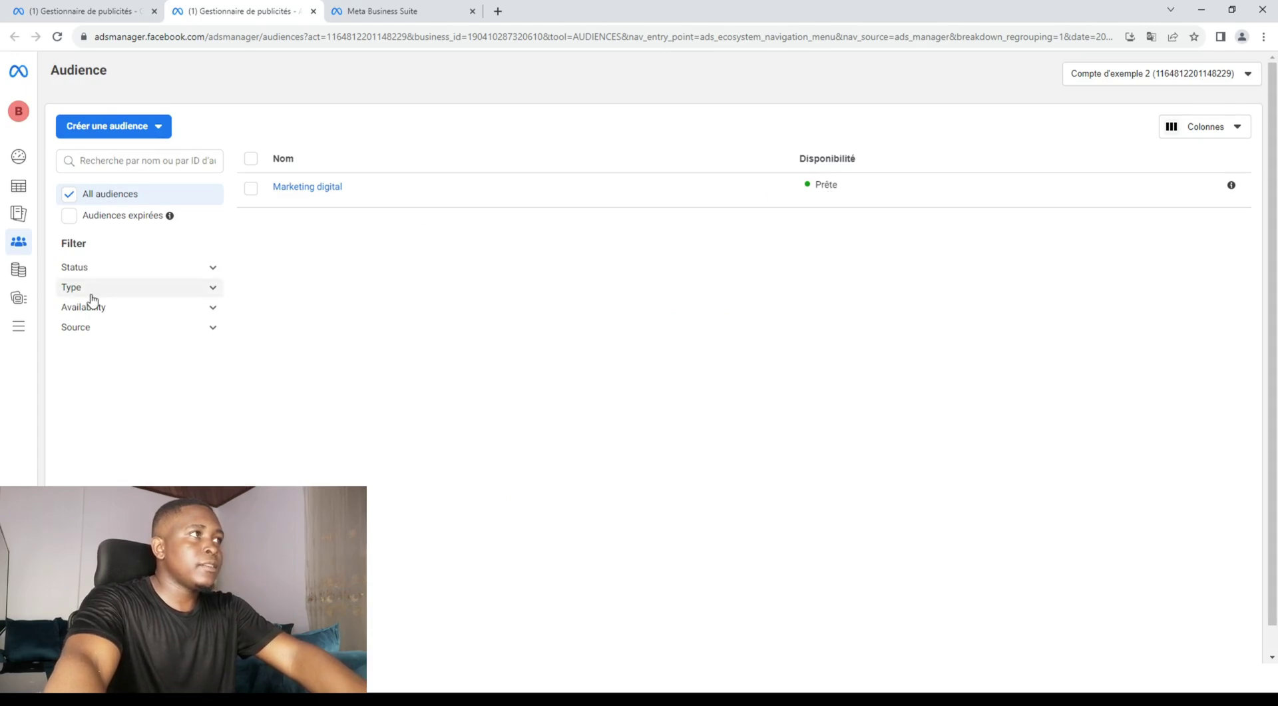
Start another saved audience and name it social media marketing.
left_click(126, 131)
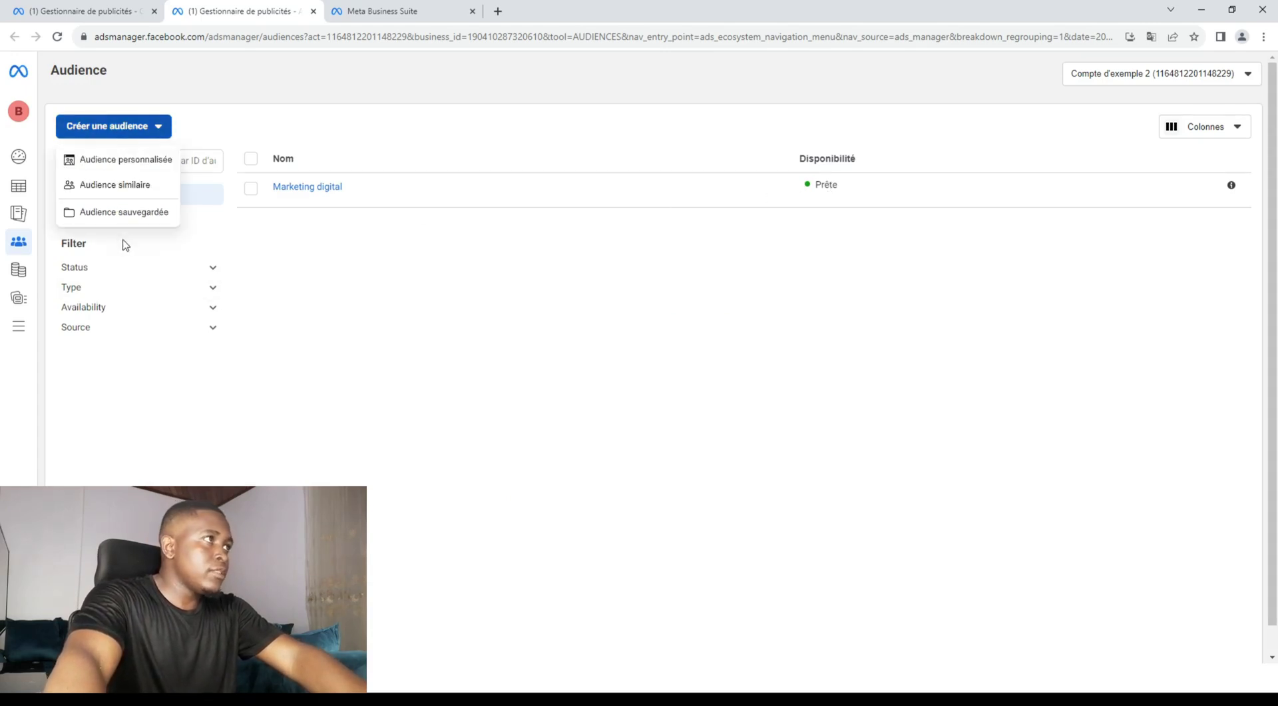
left_click(134, 217)
left_click(430, 137)
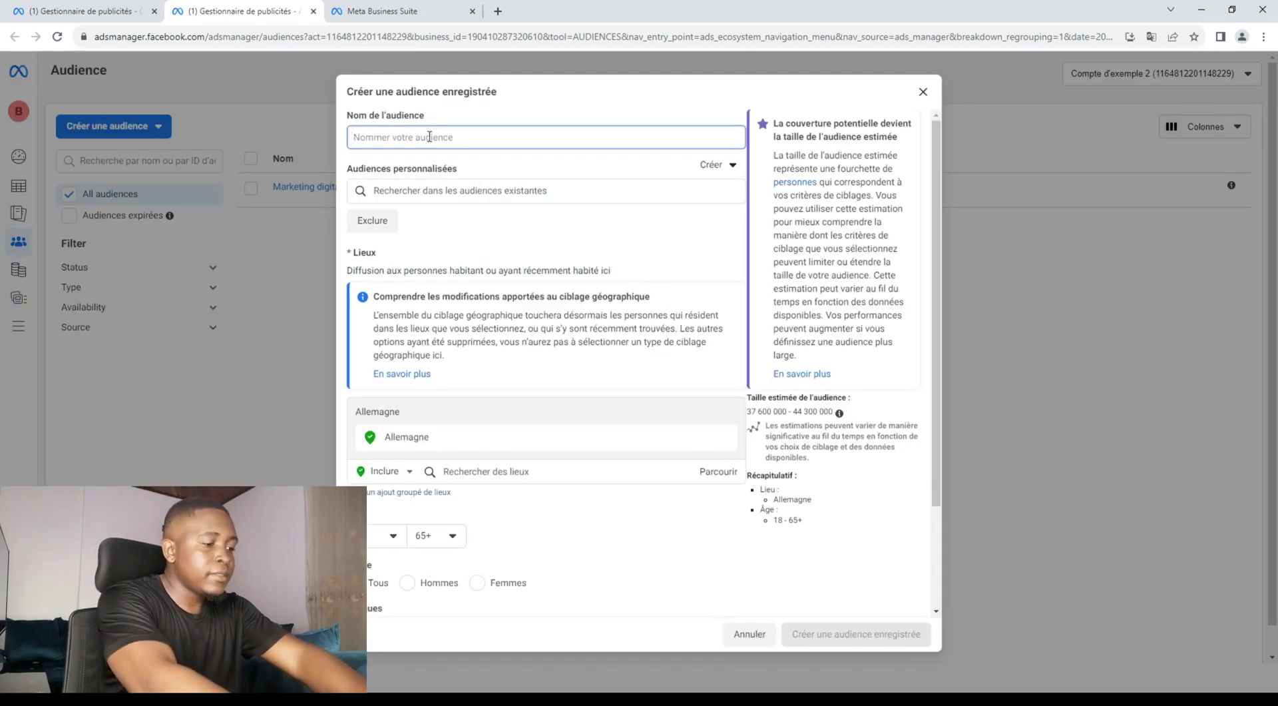
type("soc")
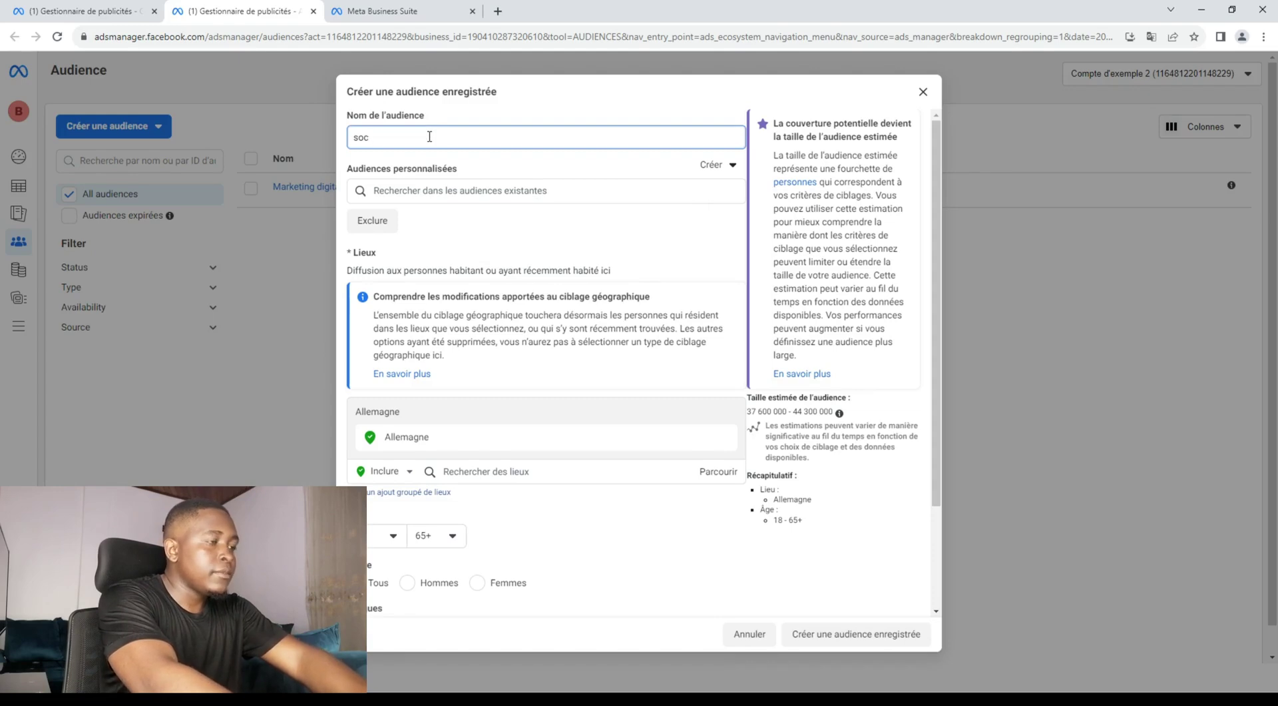
type("ial median")
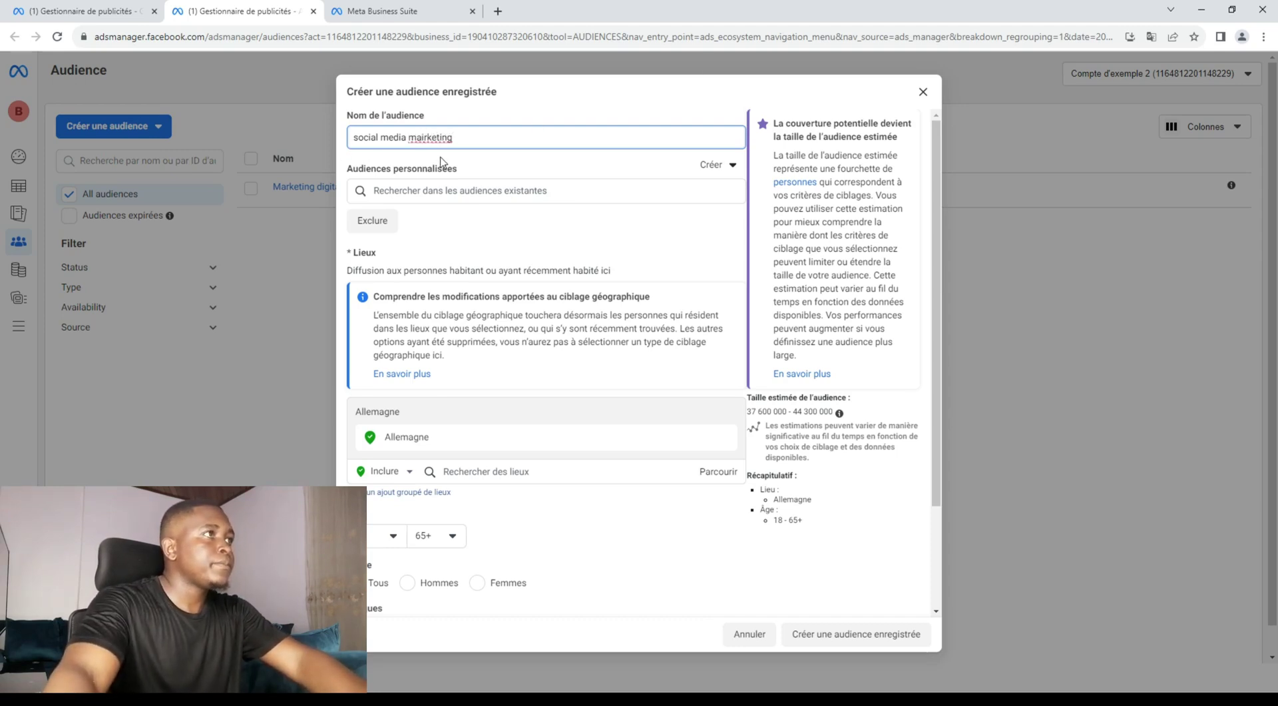
left_click(422, 137)
key("BackSpace")
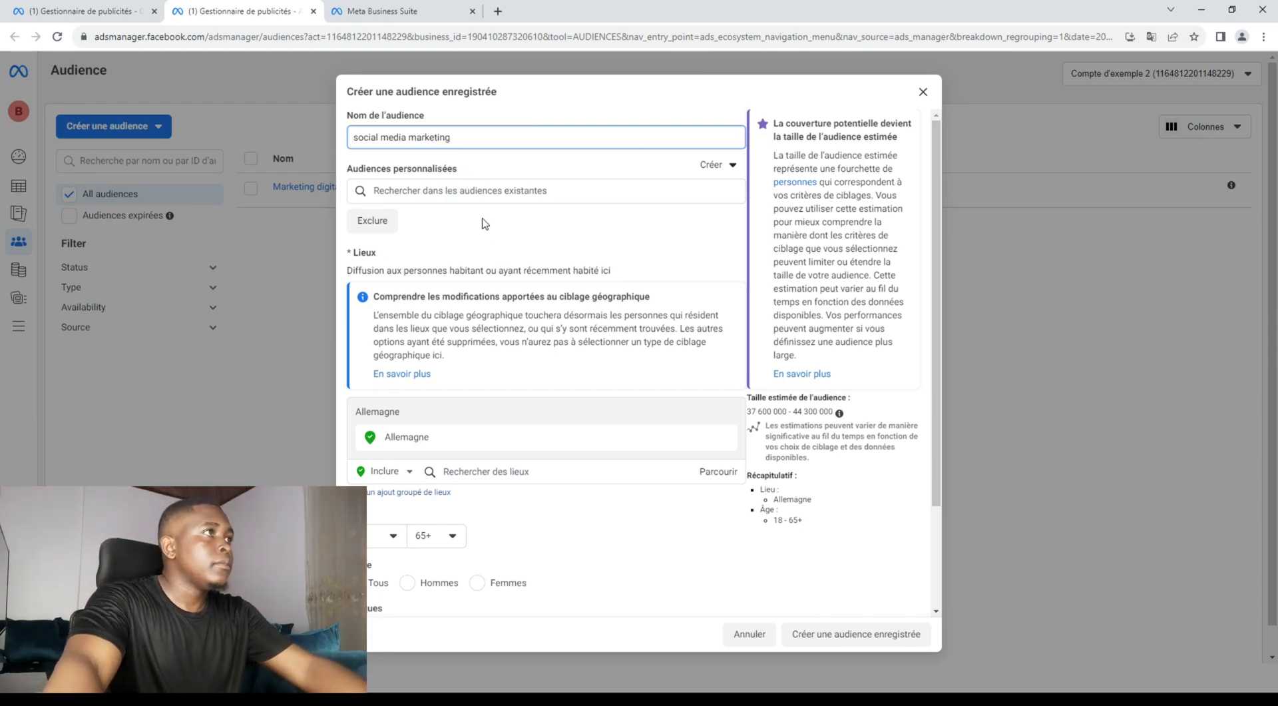
Remove Allemagne from the social media marketing audience's locations and include Cameroun.
scroll(493, 259, "down", 2)
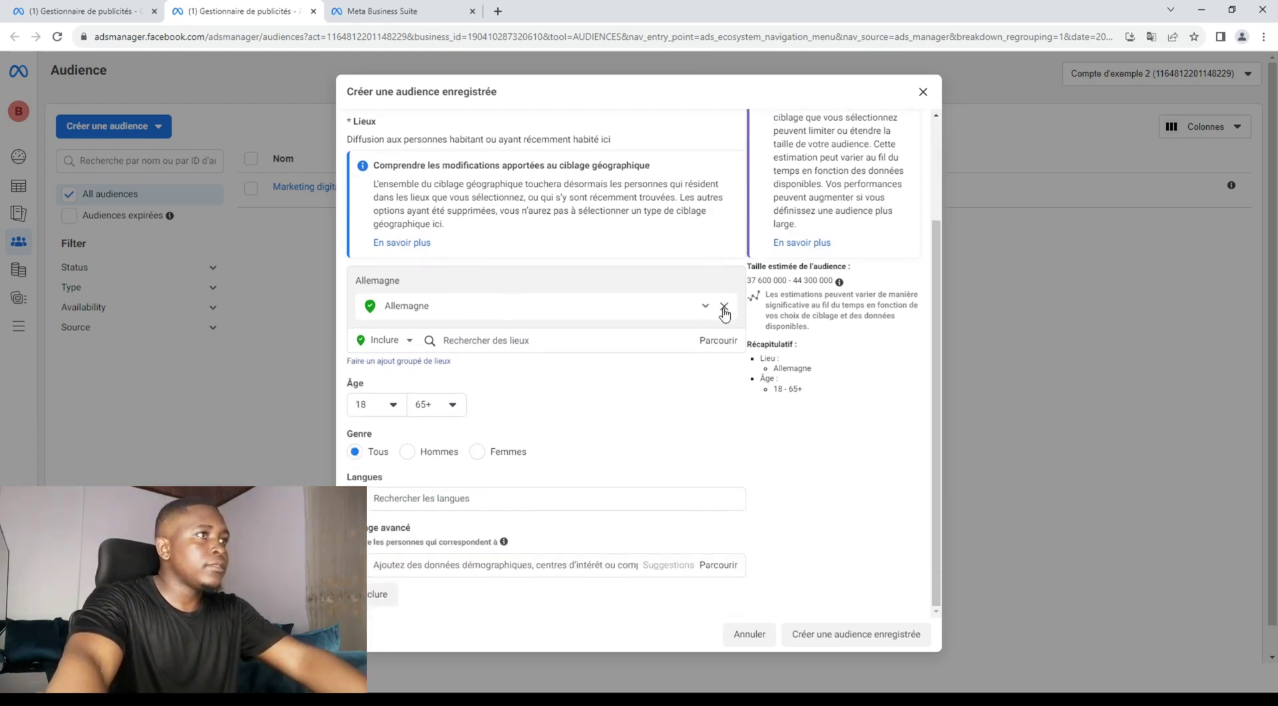
left_click(724, 307)
type("cameroyun")
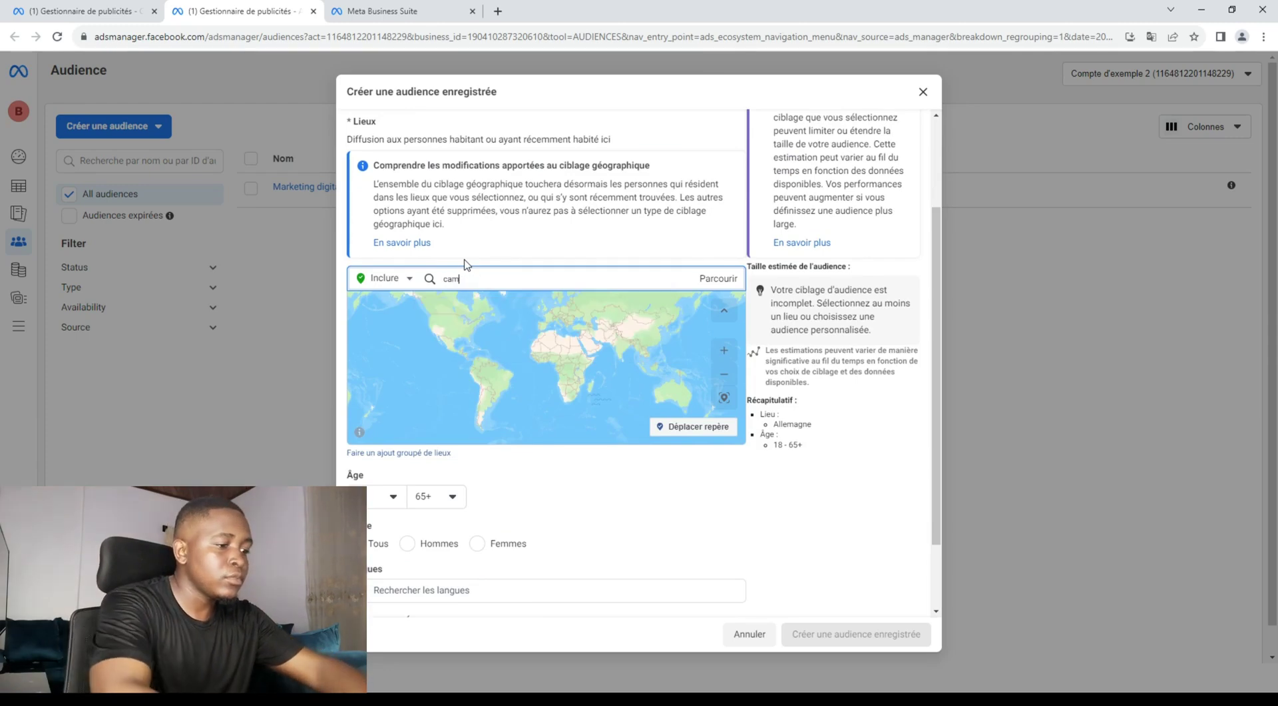
key("BackSpace")
key("BackSpace")
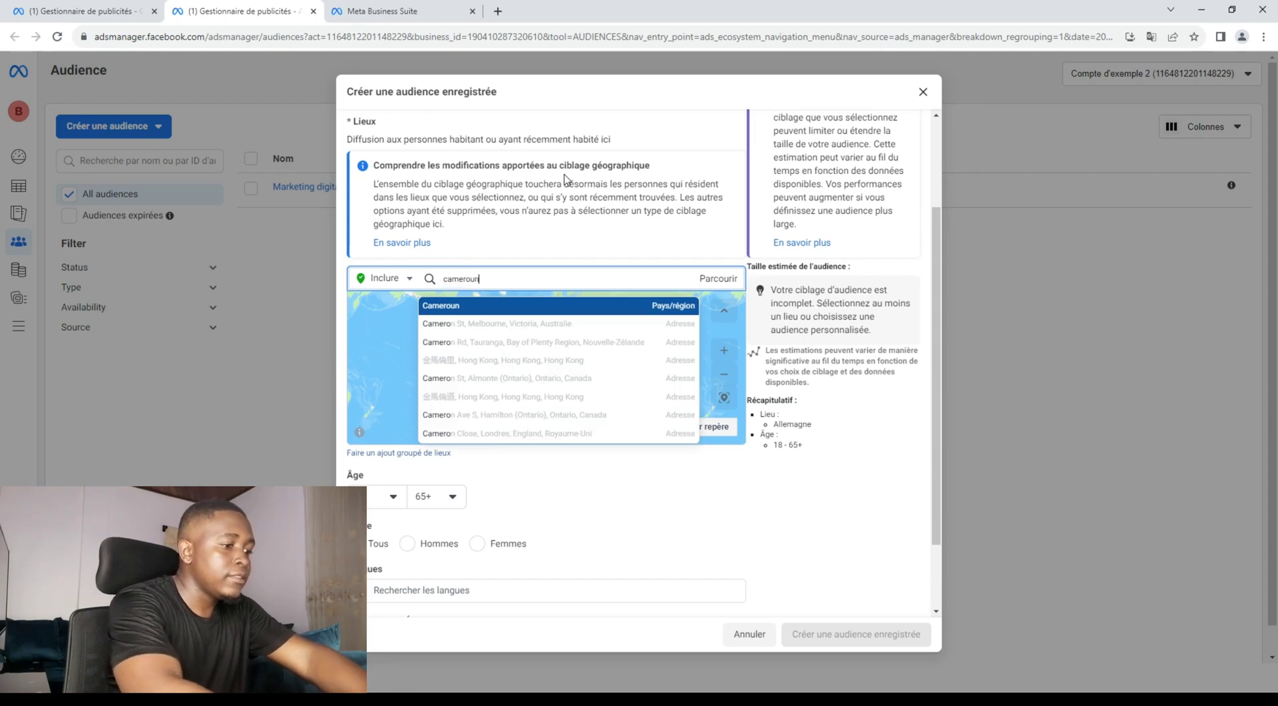
left_click(526, 305)
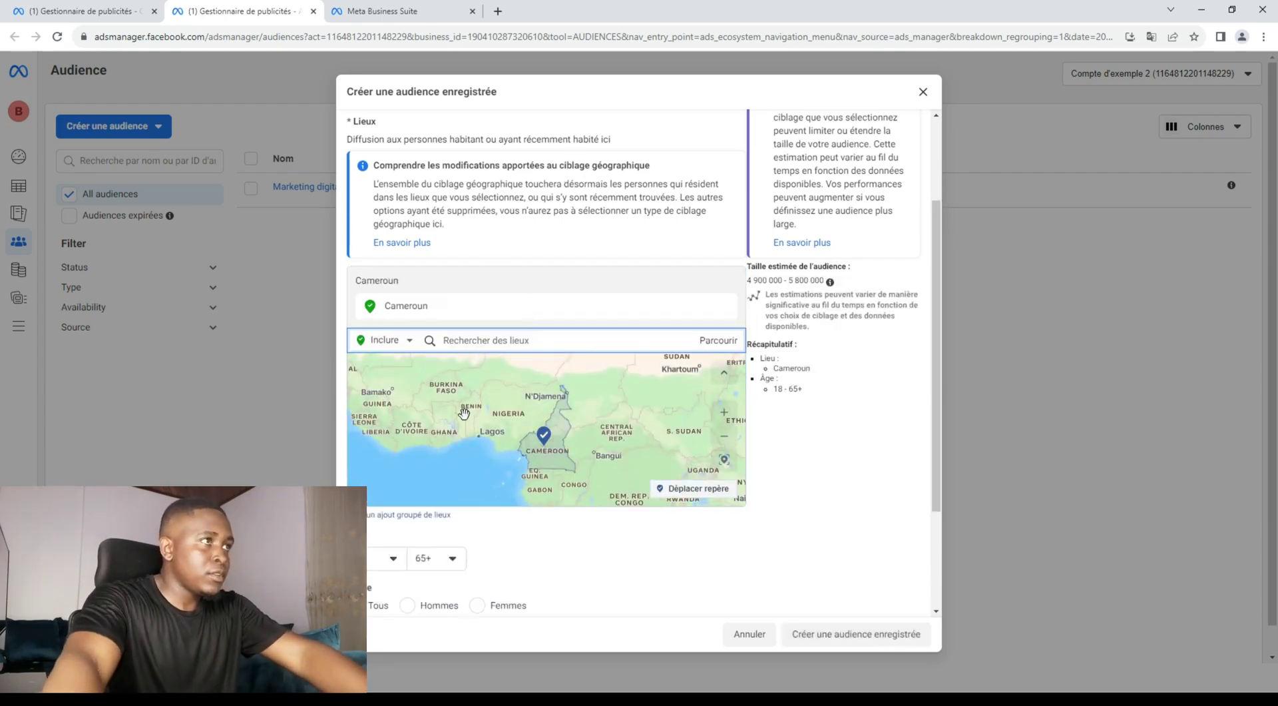
Add the interest Social media marketing (marketing) to the advanced targeting and create the saved audience.
scroll(755, 501, "down", 2)
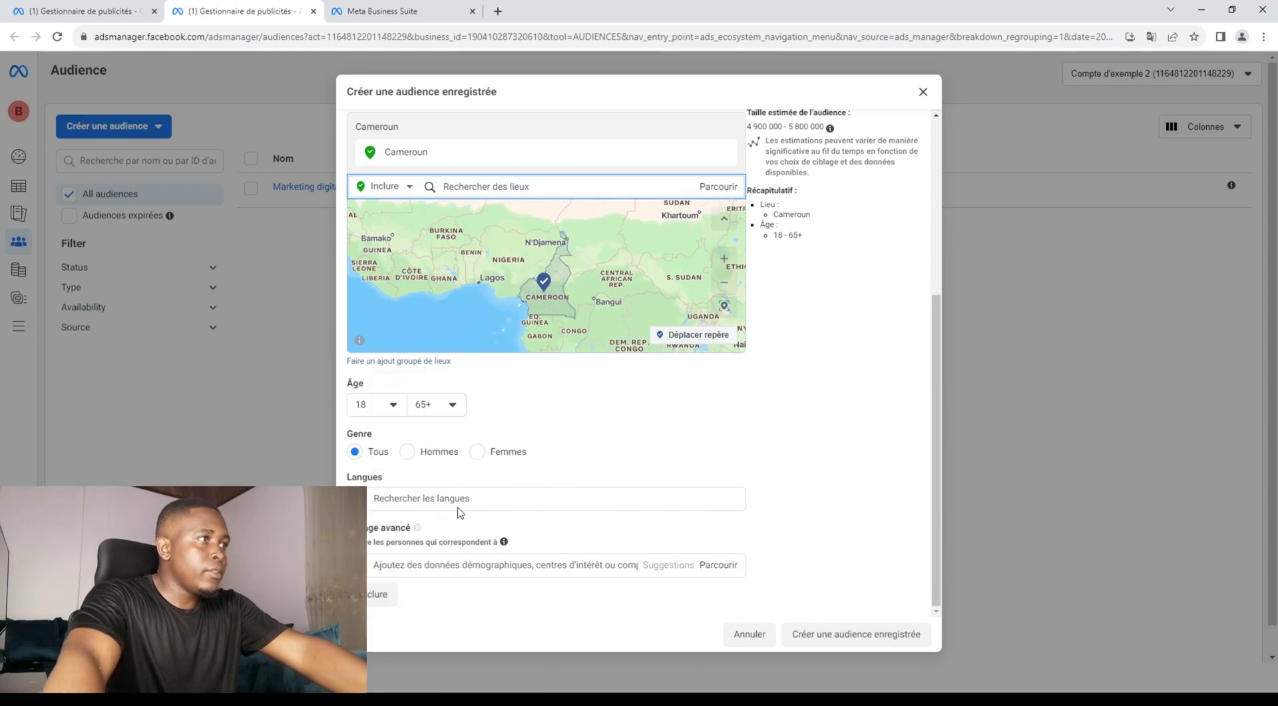
left_click(450, 568)
mouse_move(722, 413)
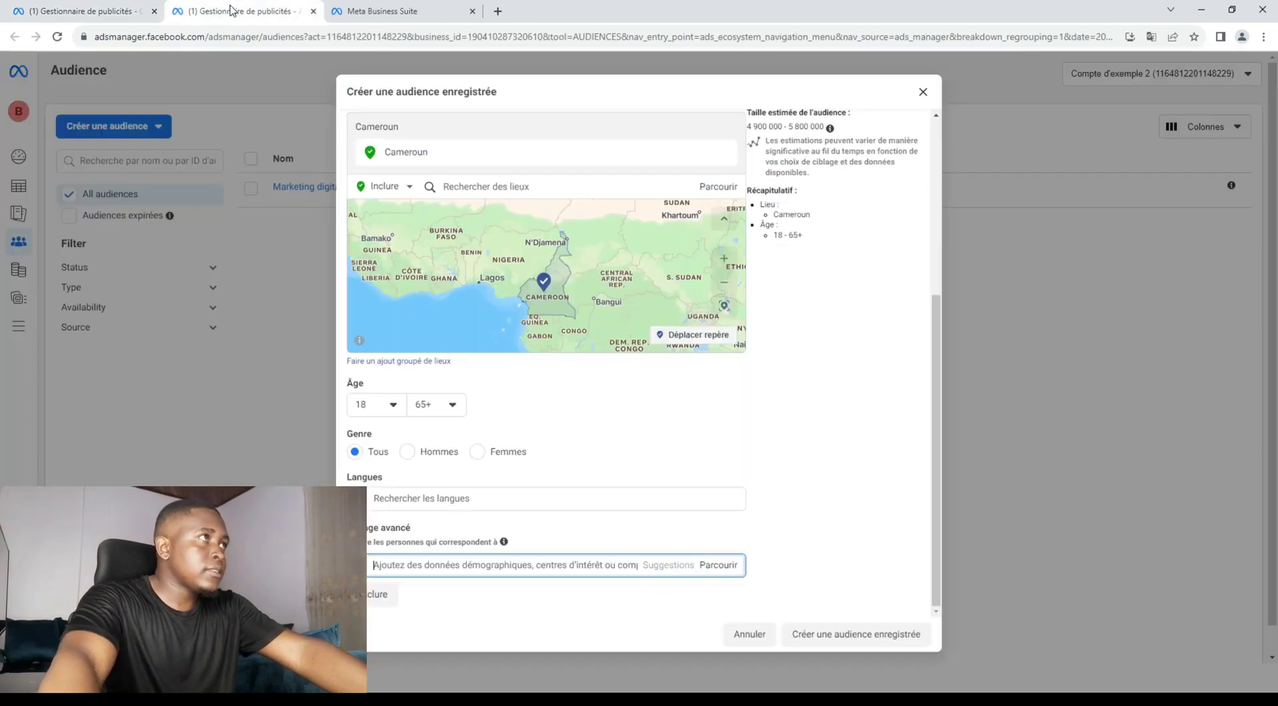
left_click(239, 10)
left_click(473, 572)
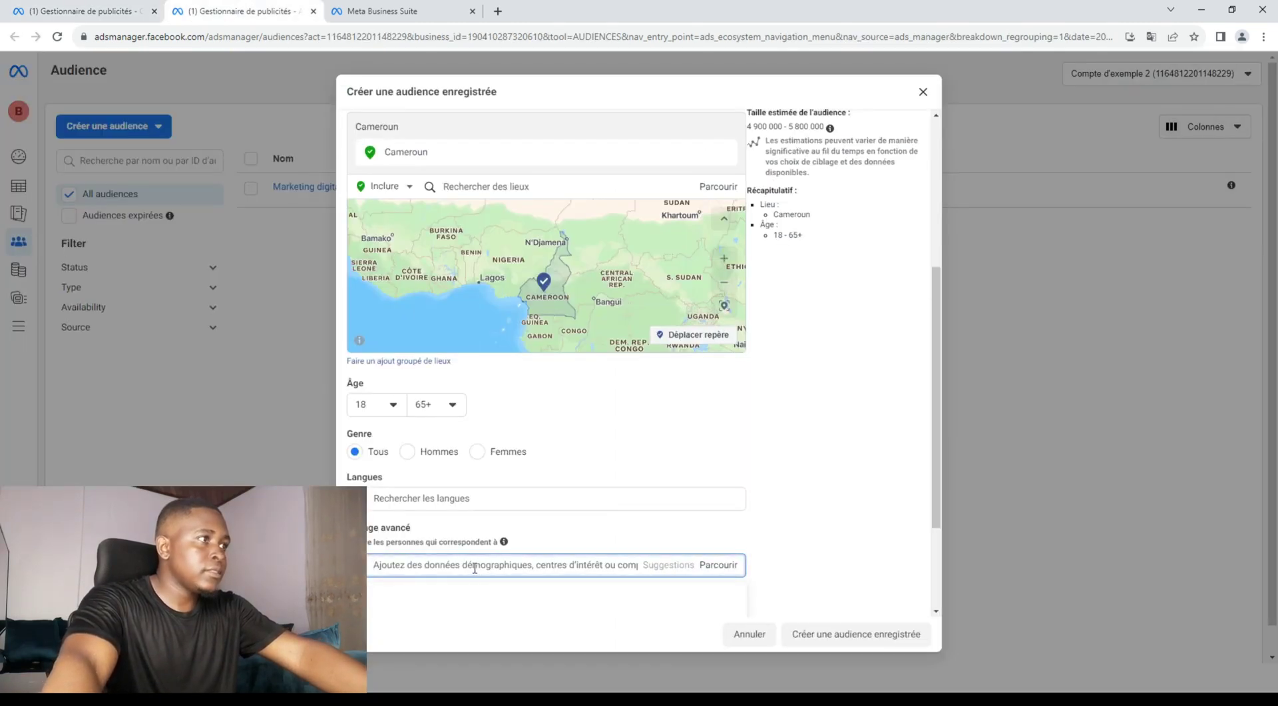
type("media")
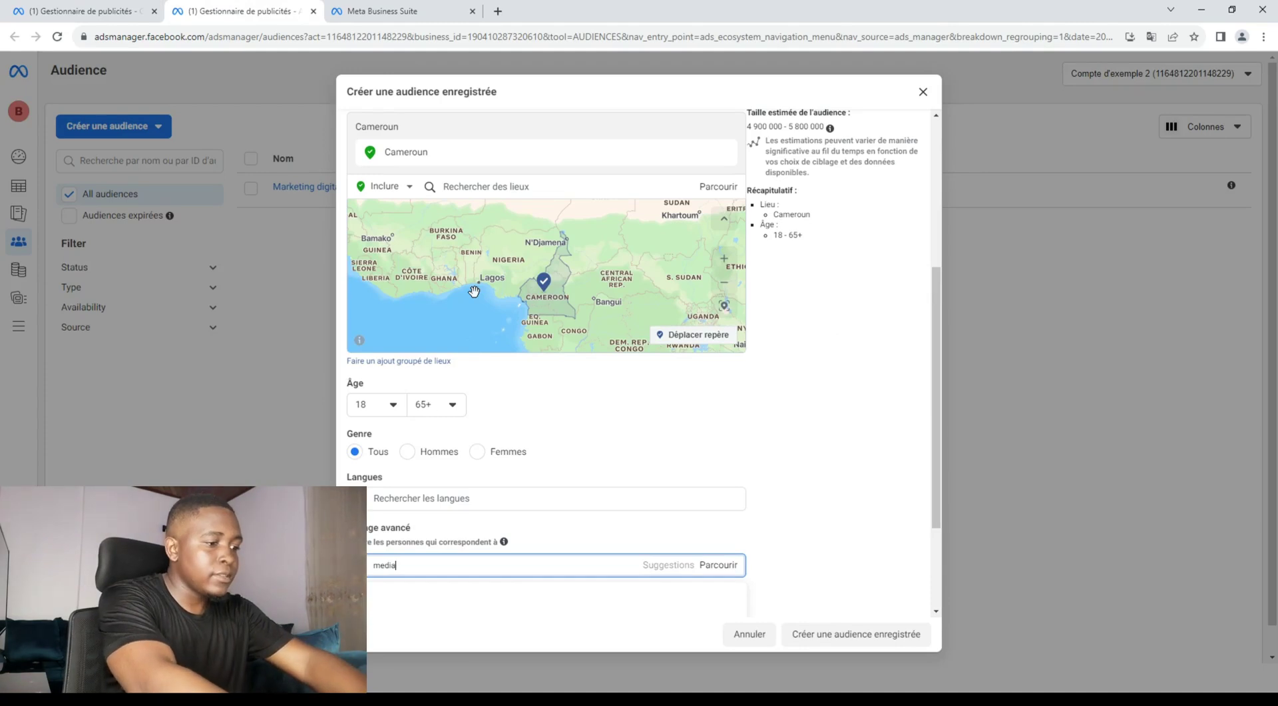
left_click(574, 496)
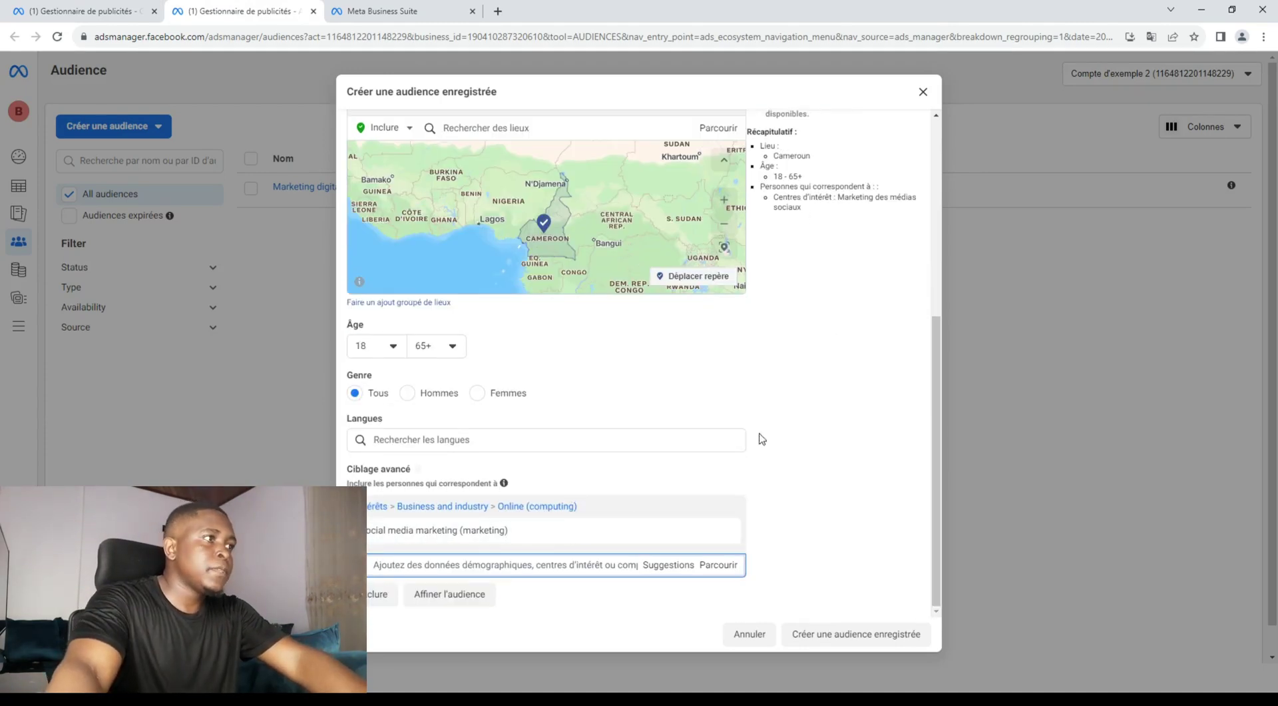
scroll(834, 396, "up", 3)
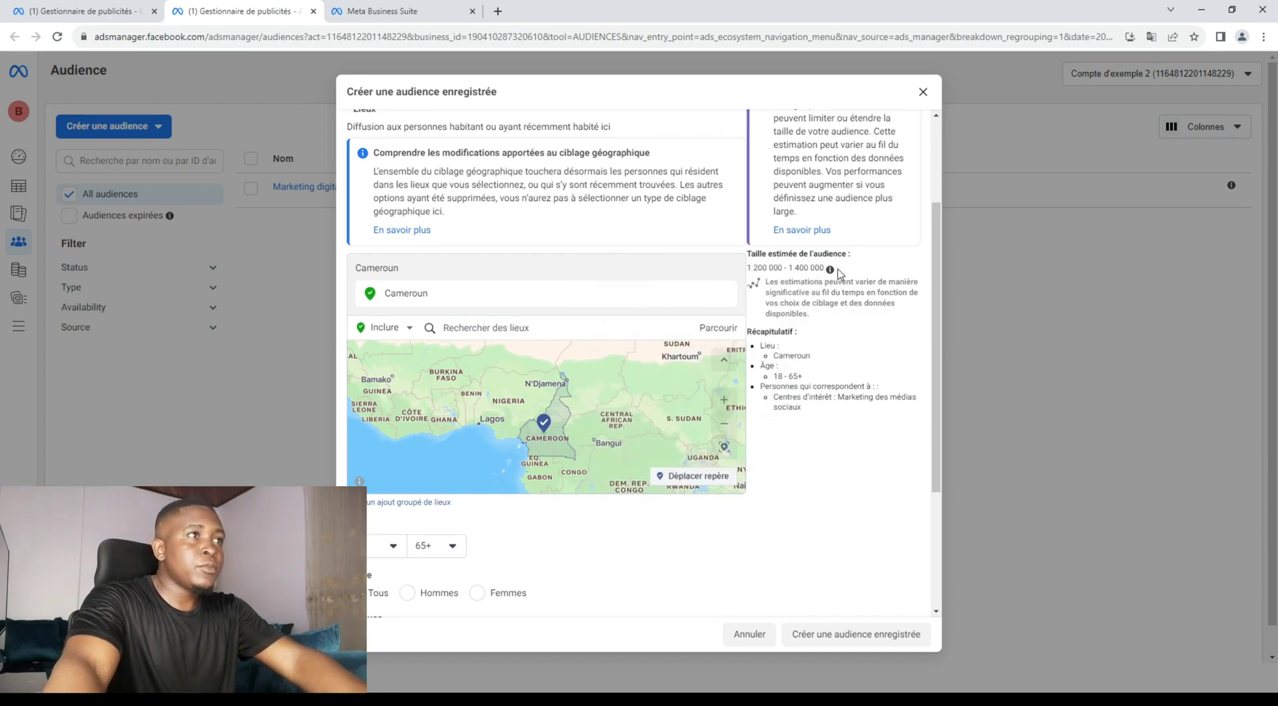
scroll(757, 407, "down", 3)
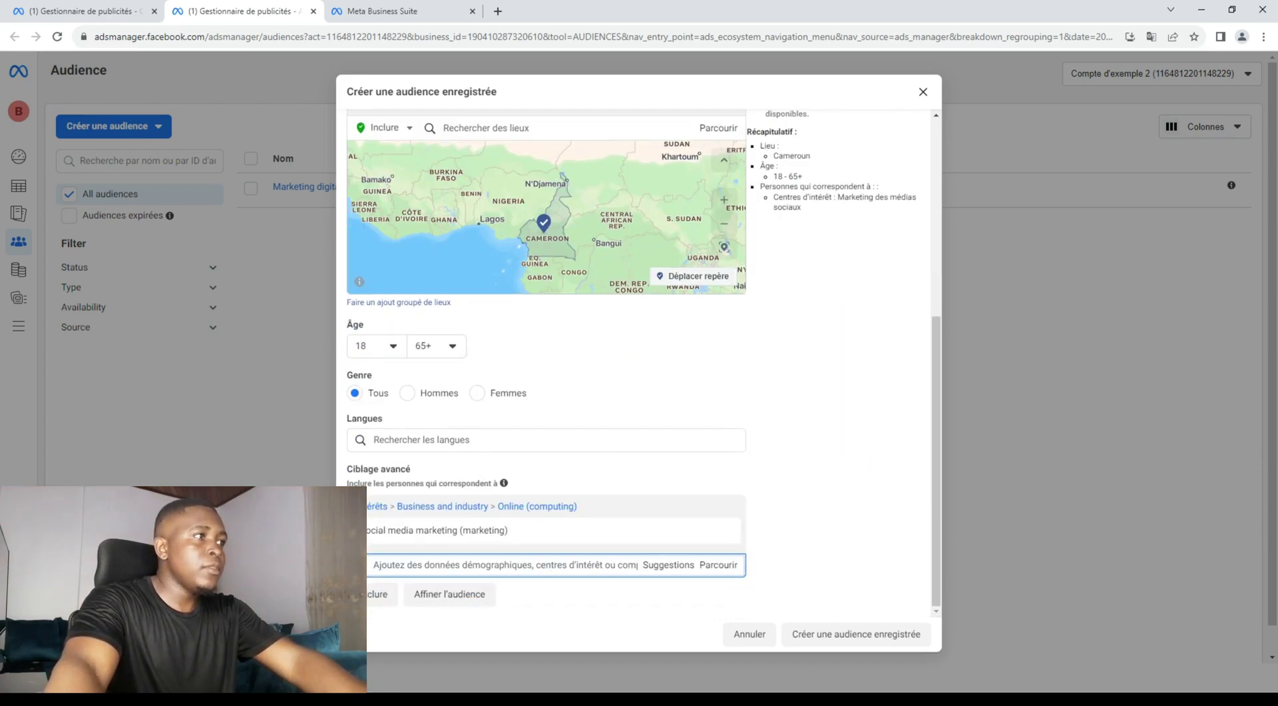
left_click(847, 638)
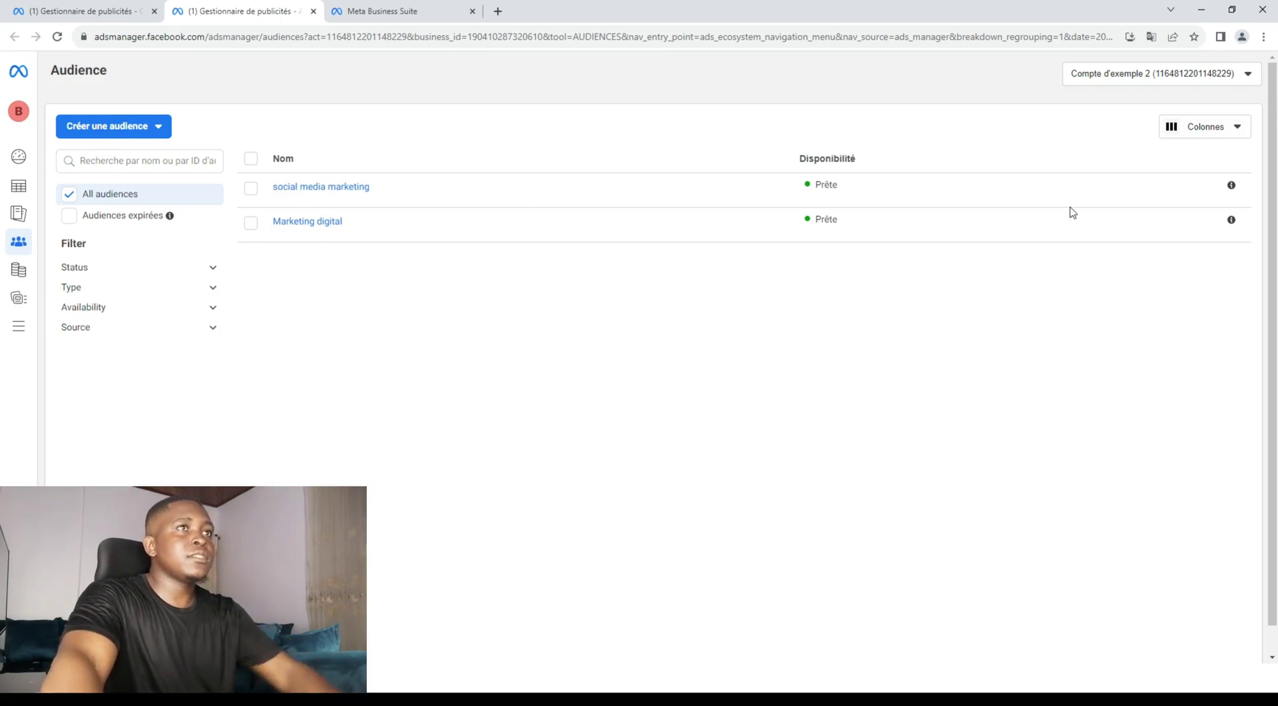
Compare the social media marketing and Marketing digital saved audiences for audience overlap, focusing on the number of shared people.
left_click(115, 11)
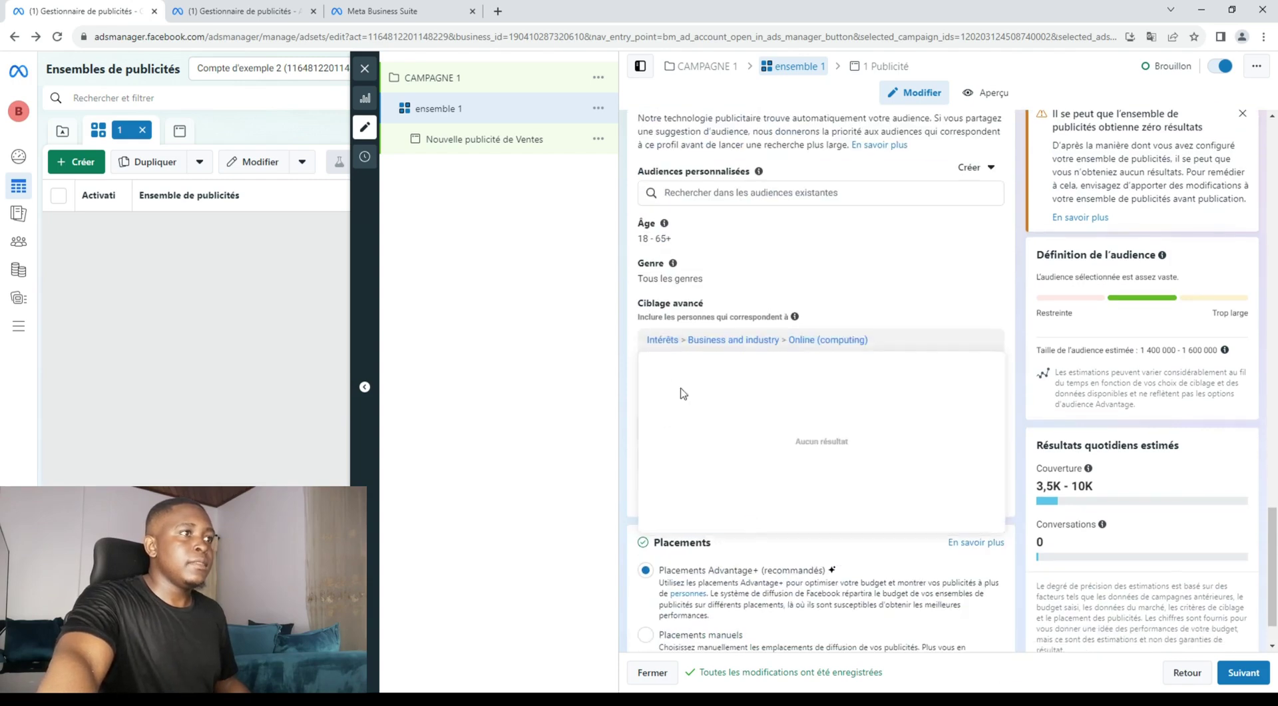
left_click(223, 10)
left_click(251, 187)
left_click(250, 222)
left_click(414, 127)
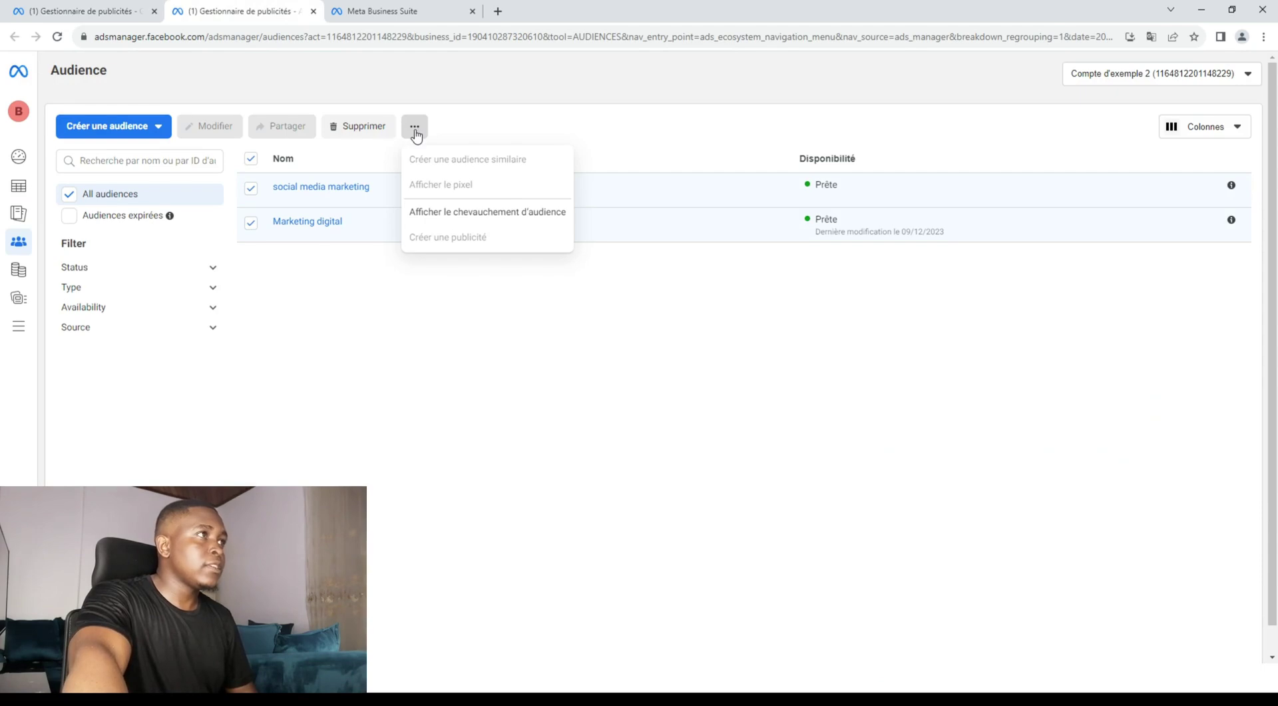
left_click(490, 215)
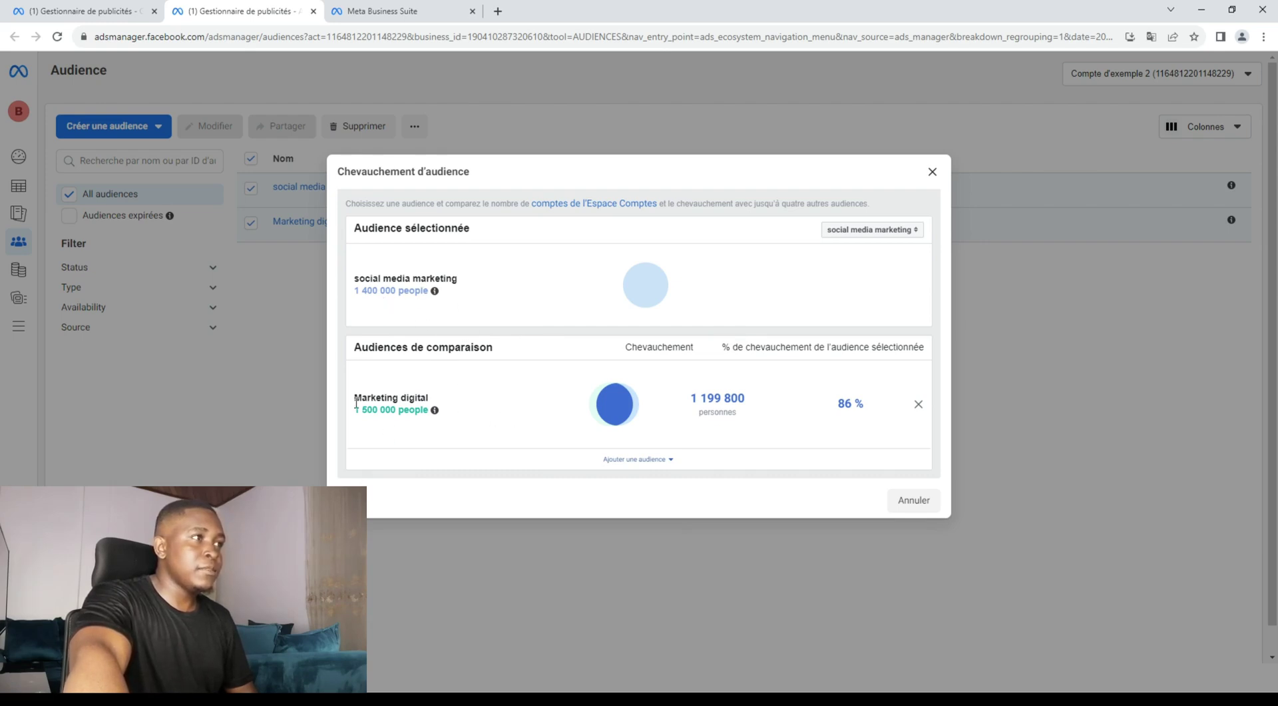
left_click_drag(683, 397, 744, 397)
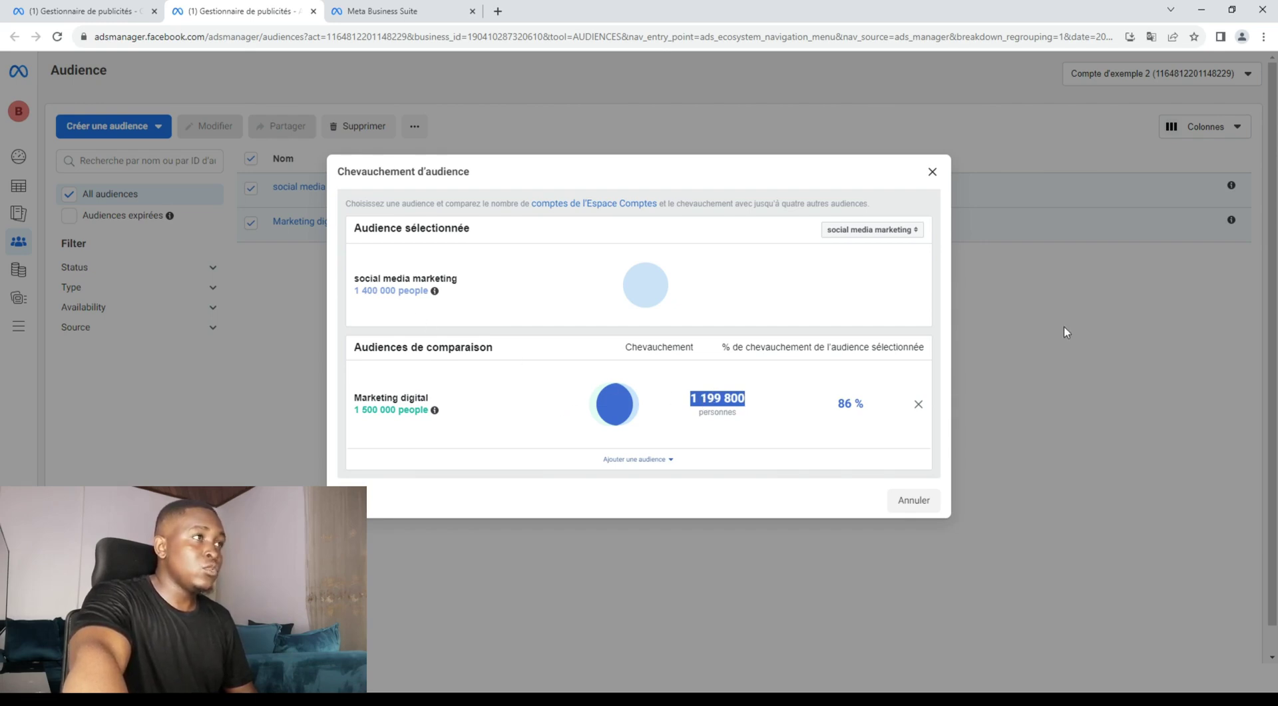
left_click(932, 172)
Examine the Digital marketing (marketing) and Social media marketing (marketing) interests in ensemble 1's advanced targeting.
left_click(98, 12)
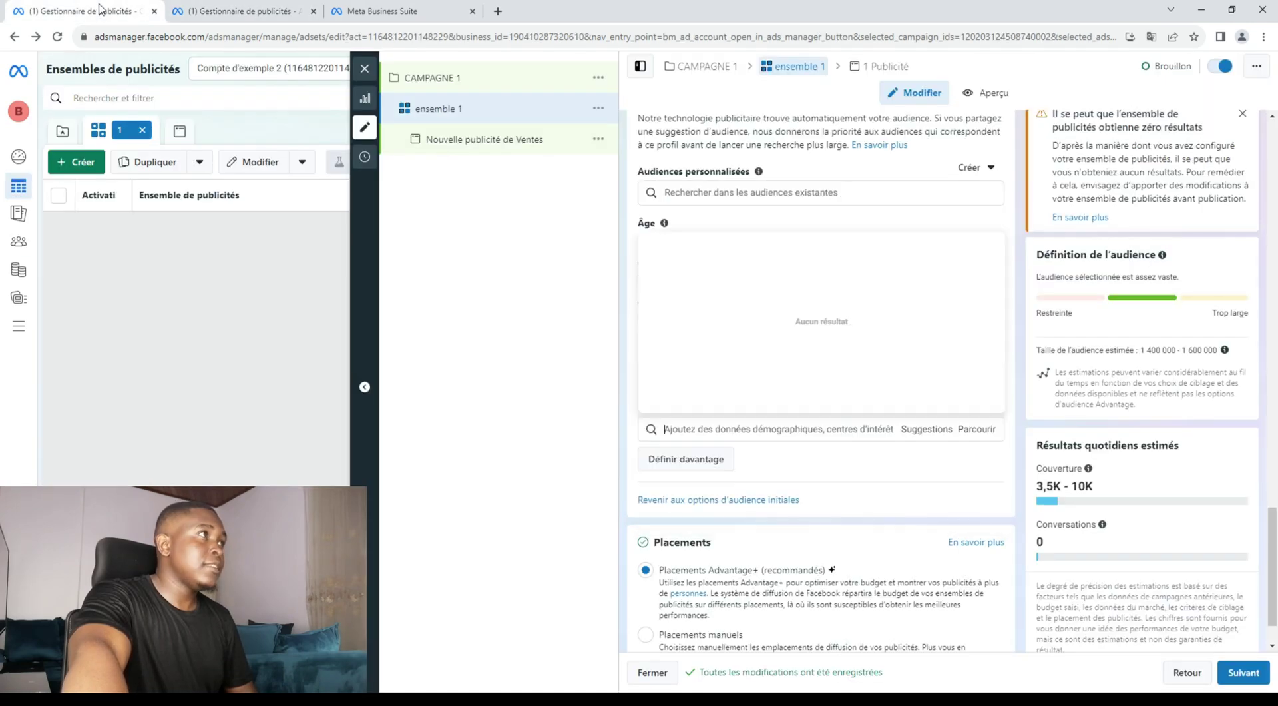
scroll(820, 566, "down", 1)
left_click(750, 362)
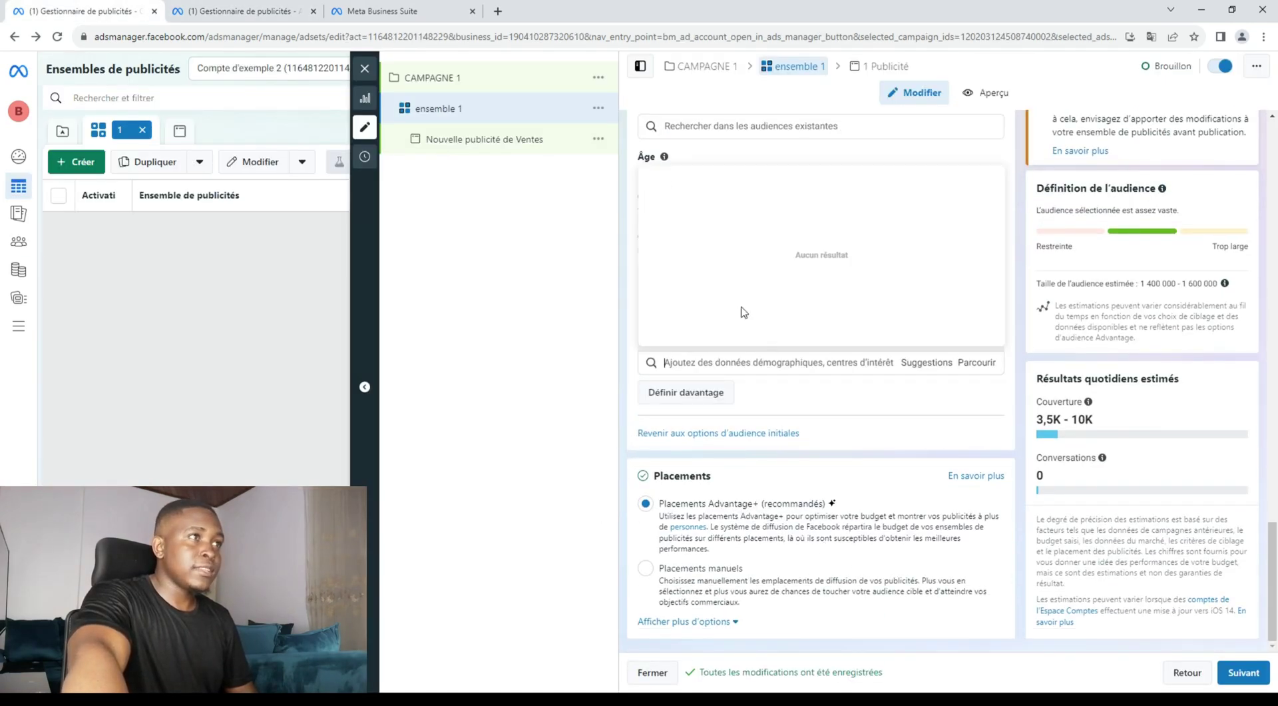
left_click(526, 430)
left_click(762, 363)
left_click(438, 436)
left_click(807, 274)
left_click(599, 313)
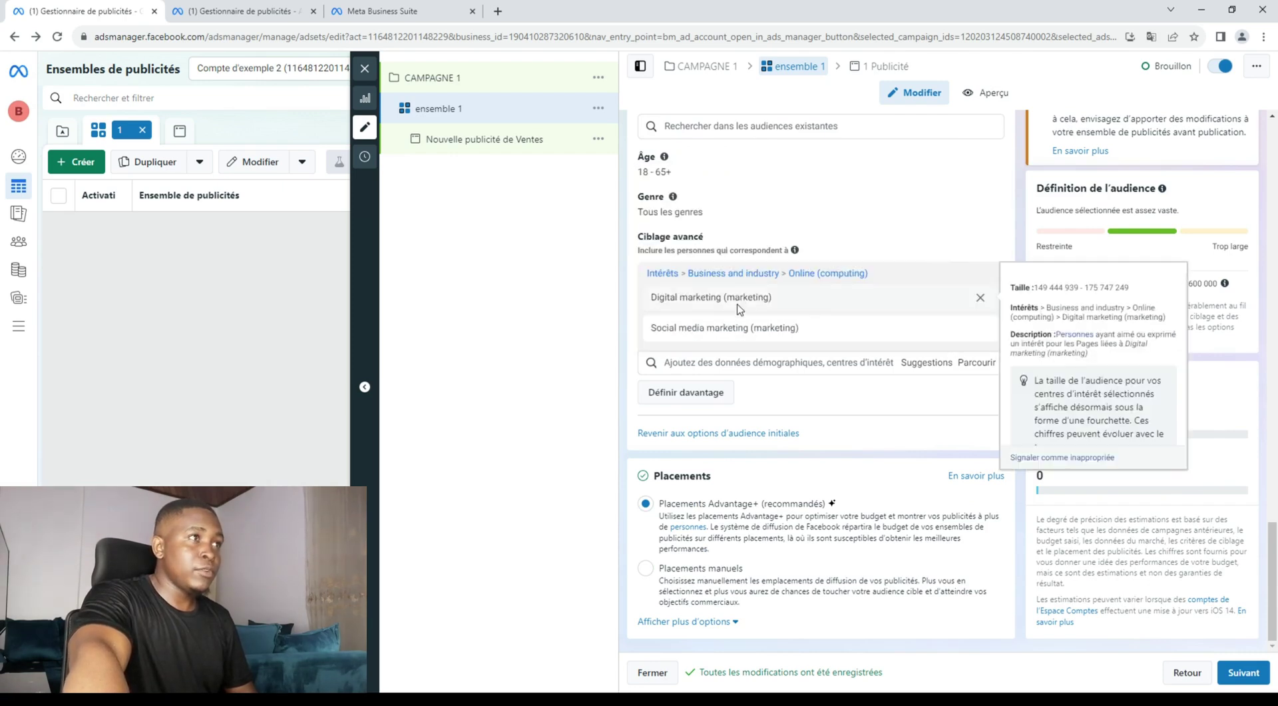
left_click(740, 307)
left_click(415, 439)
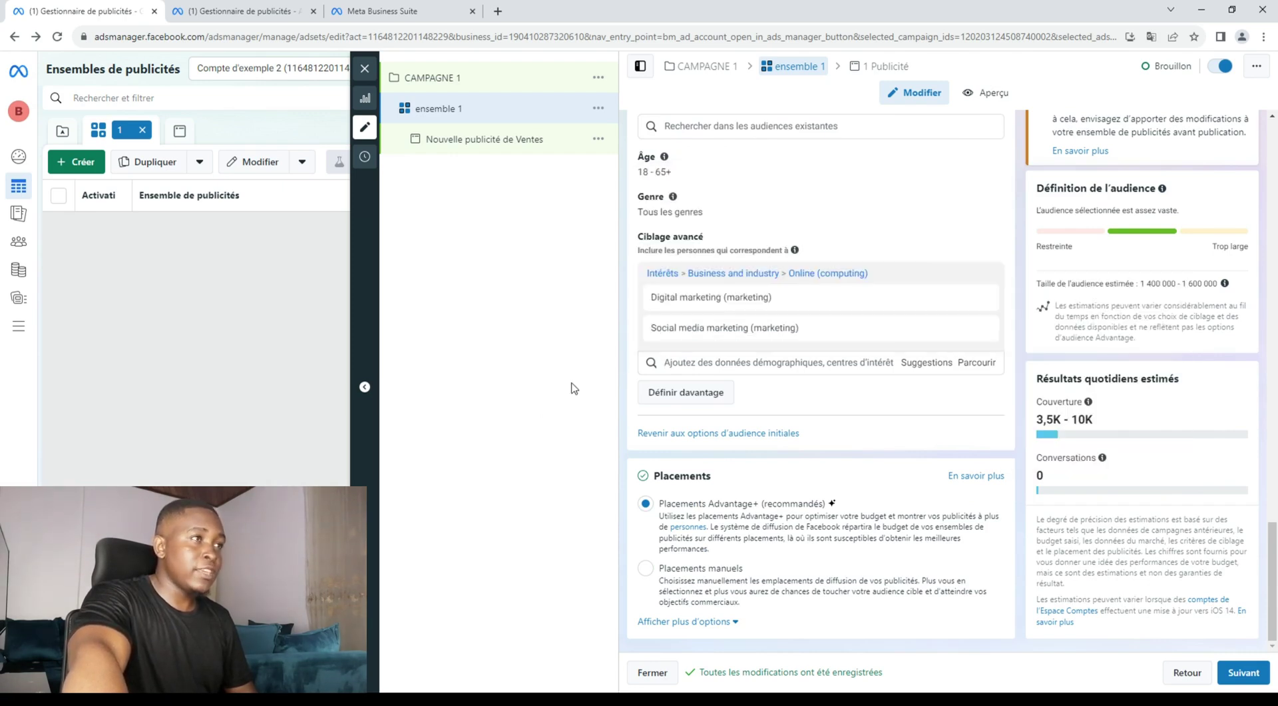
mouse_move(711, 345)
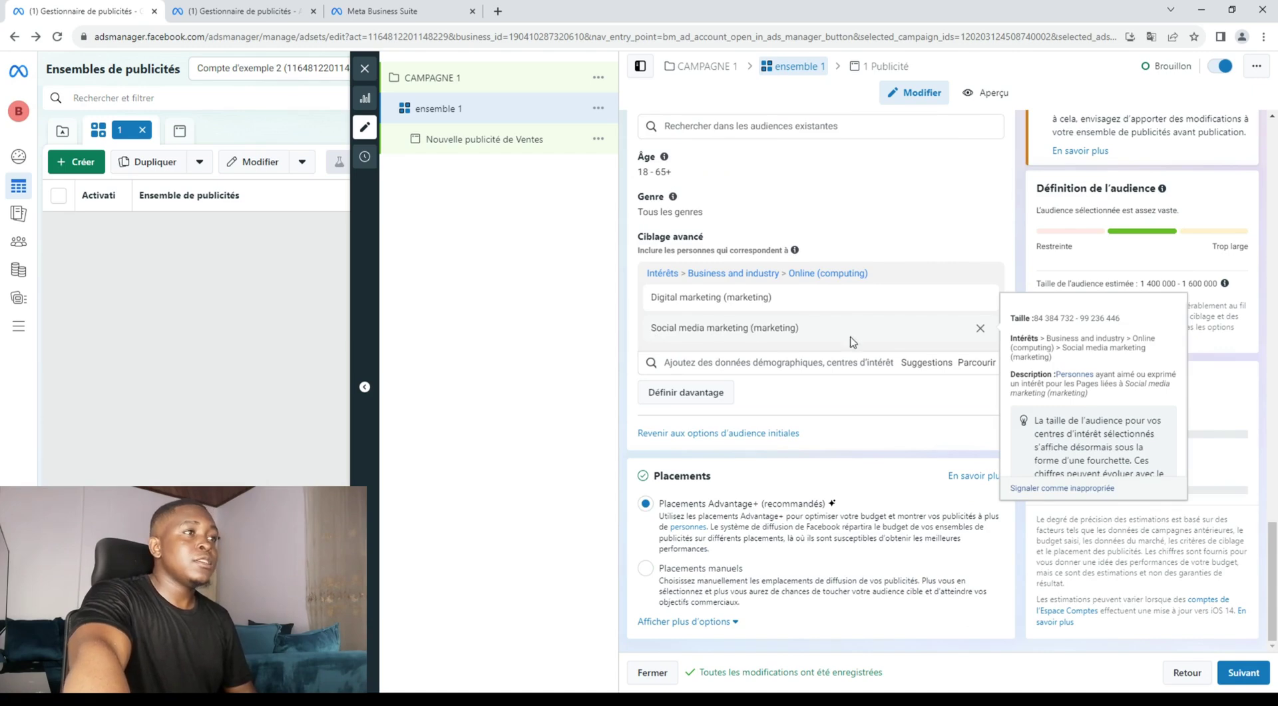
left_click(884, 317)
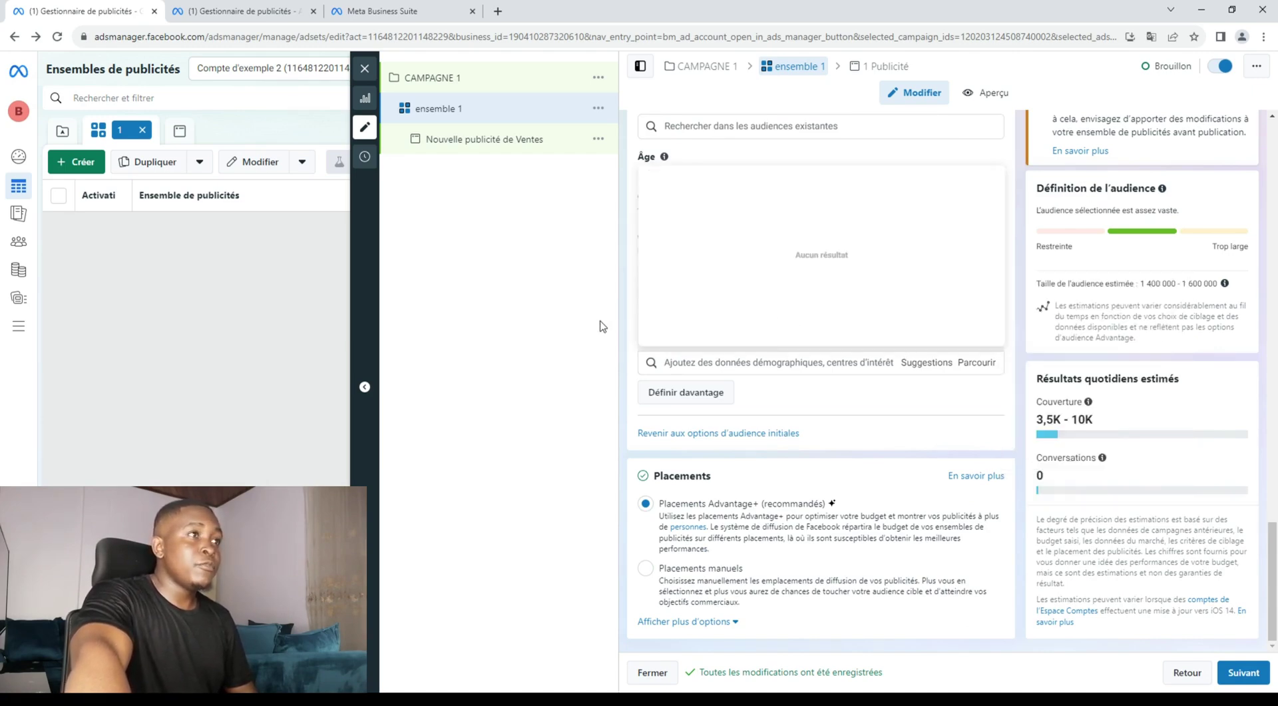
left_click(544, 356)
mouse_move(826, 337)
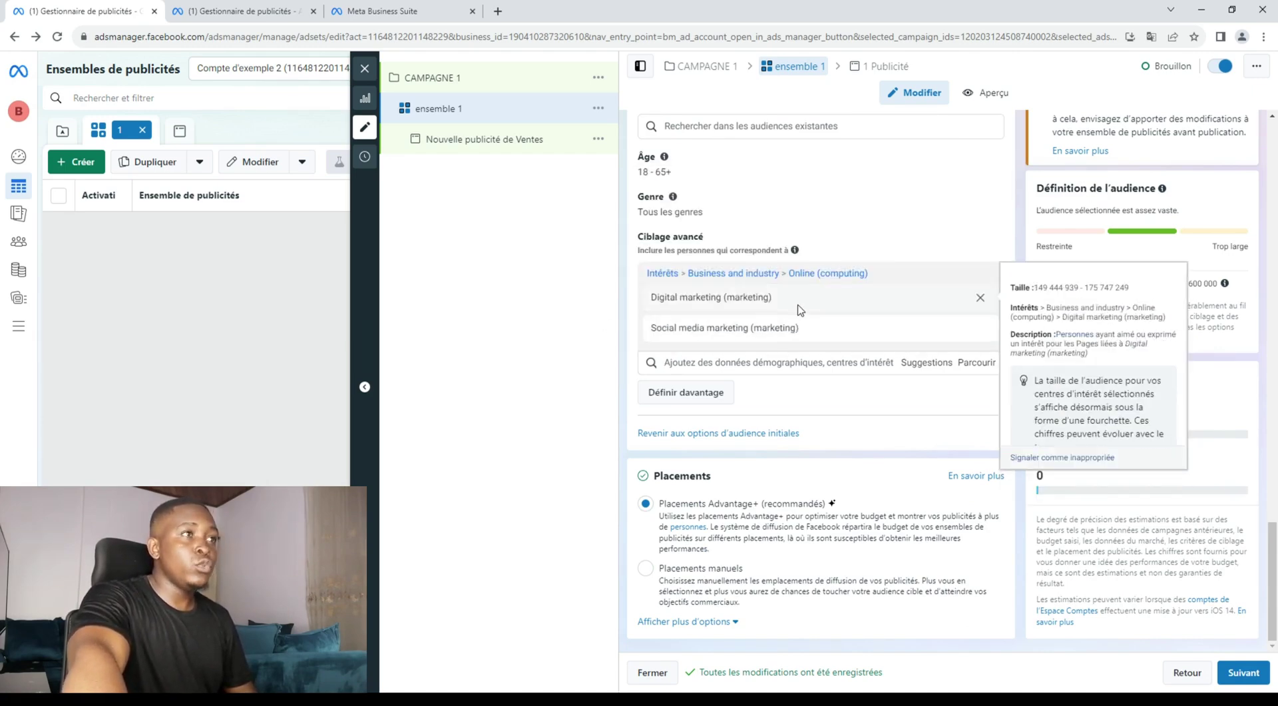
left_click(770, 311)
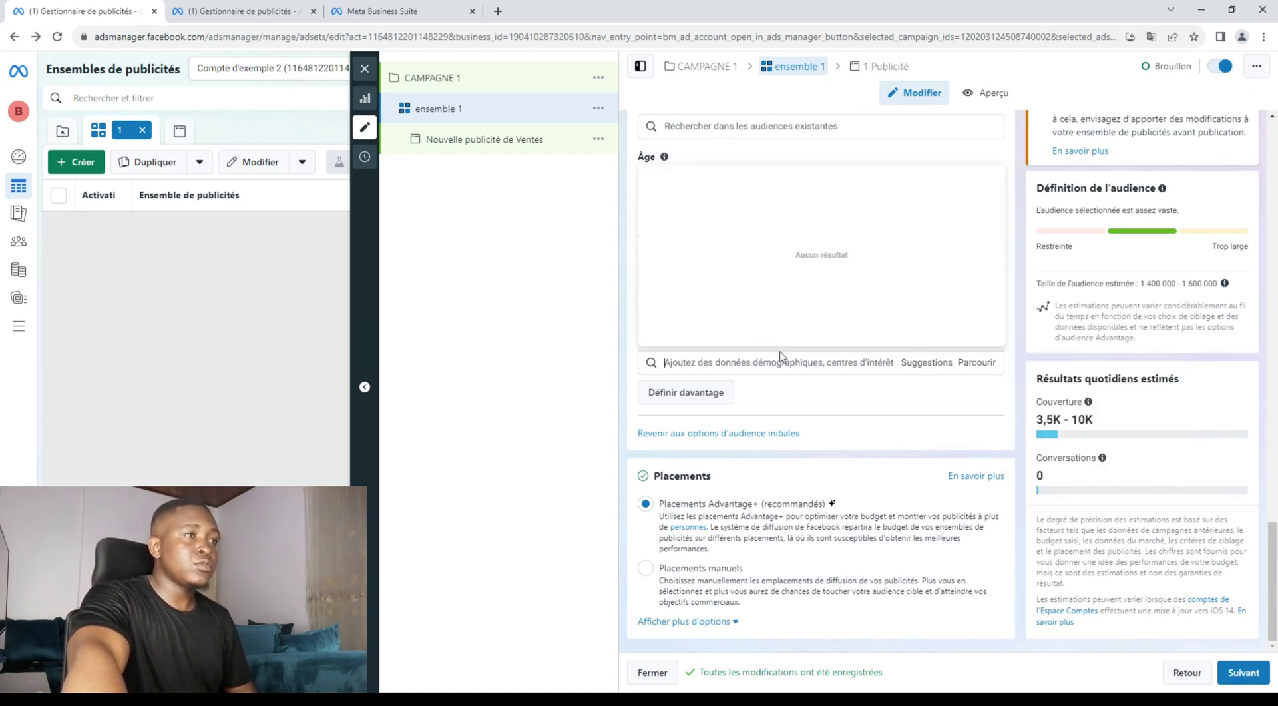
Reopen the audience overlap comparison for the two saved audiences.
left_click(240, 11)
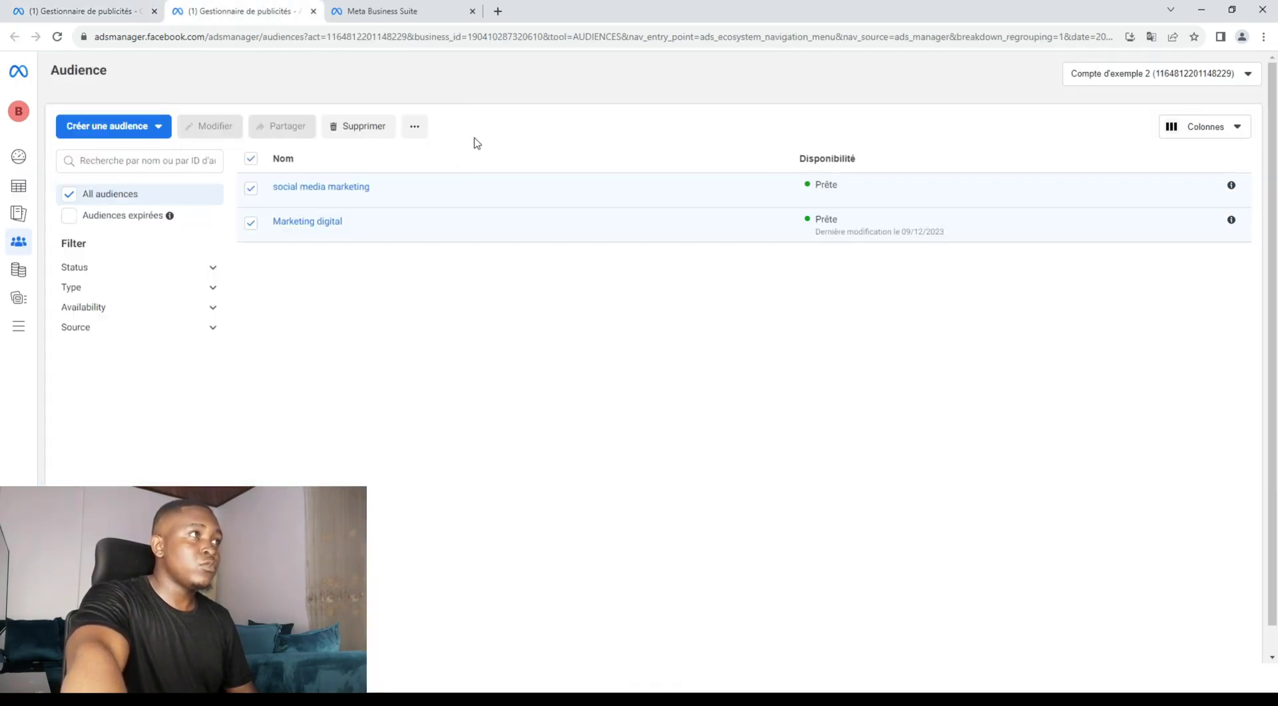
left_click(418, 127)
left_click(448, 215)
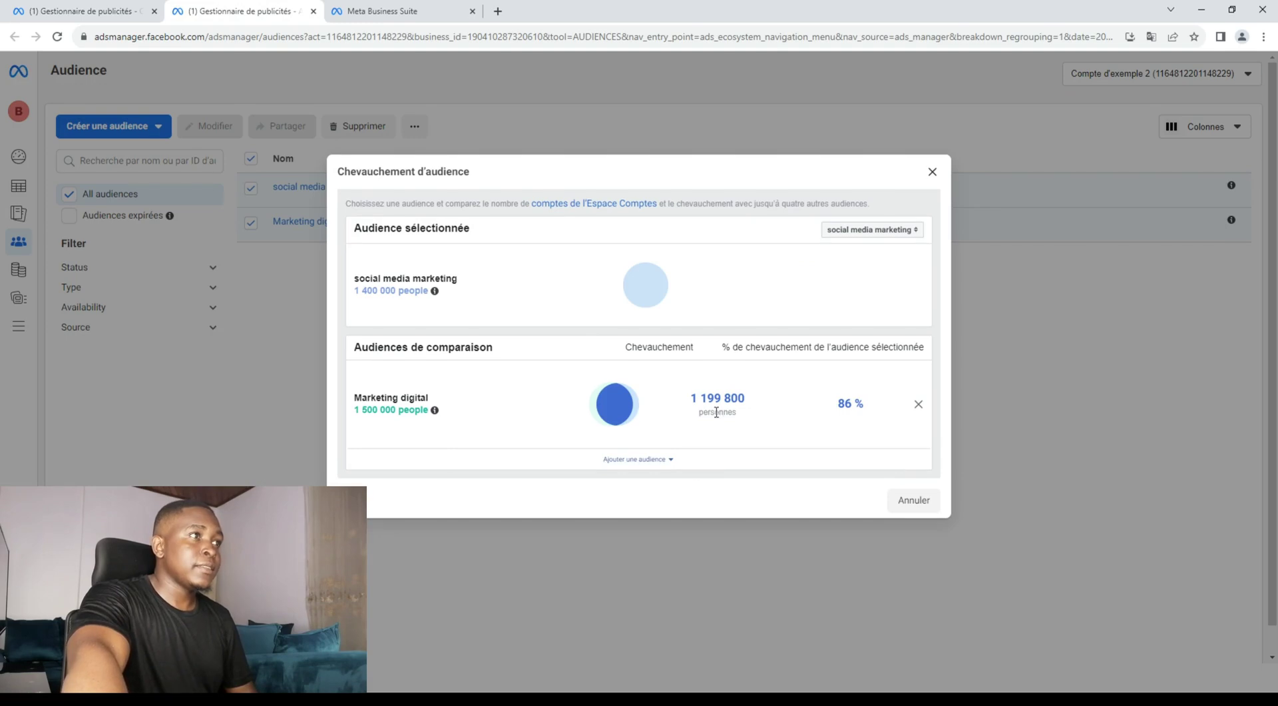
Return to ensemble 1 and examine the suggested interests for its advanced targeting without adding any.
left_click(107, 11)
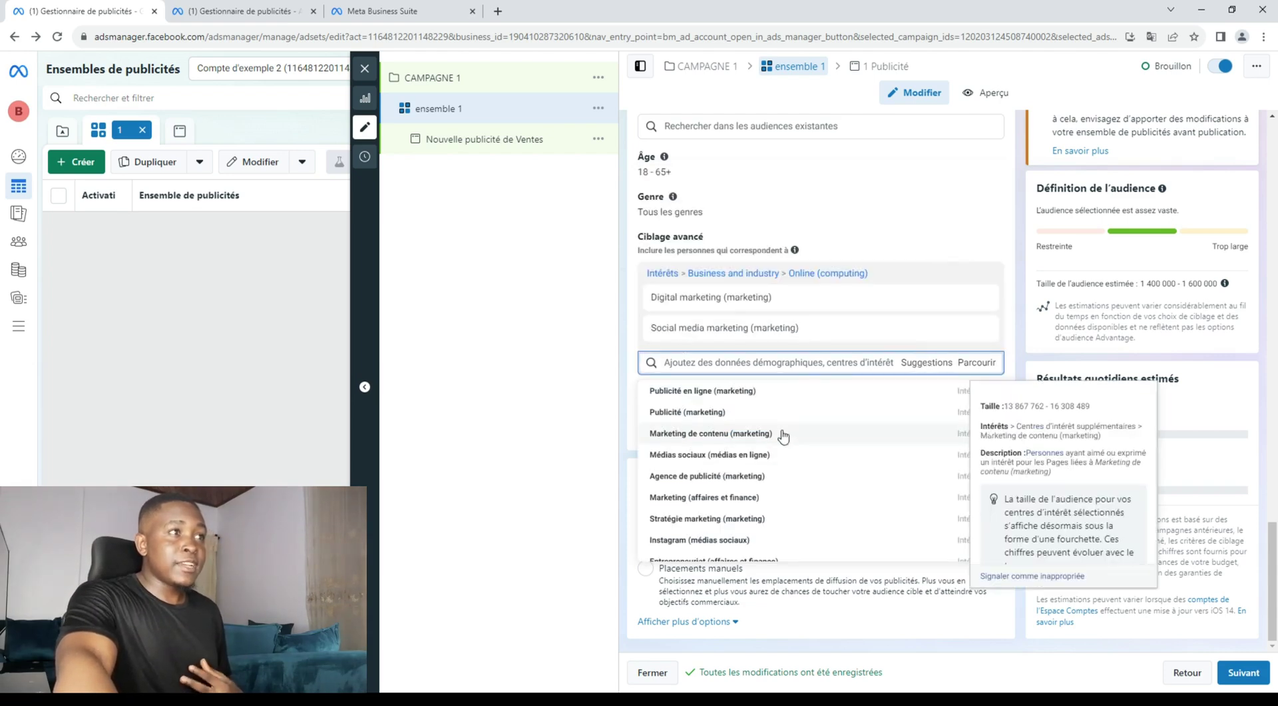
mouse_move(920, 310)
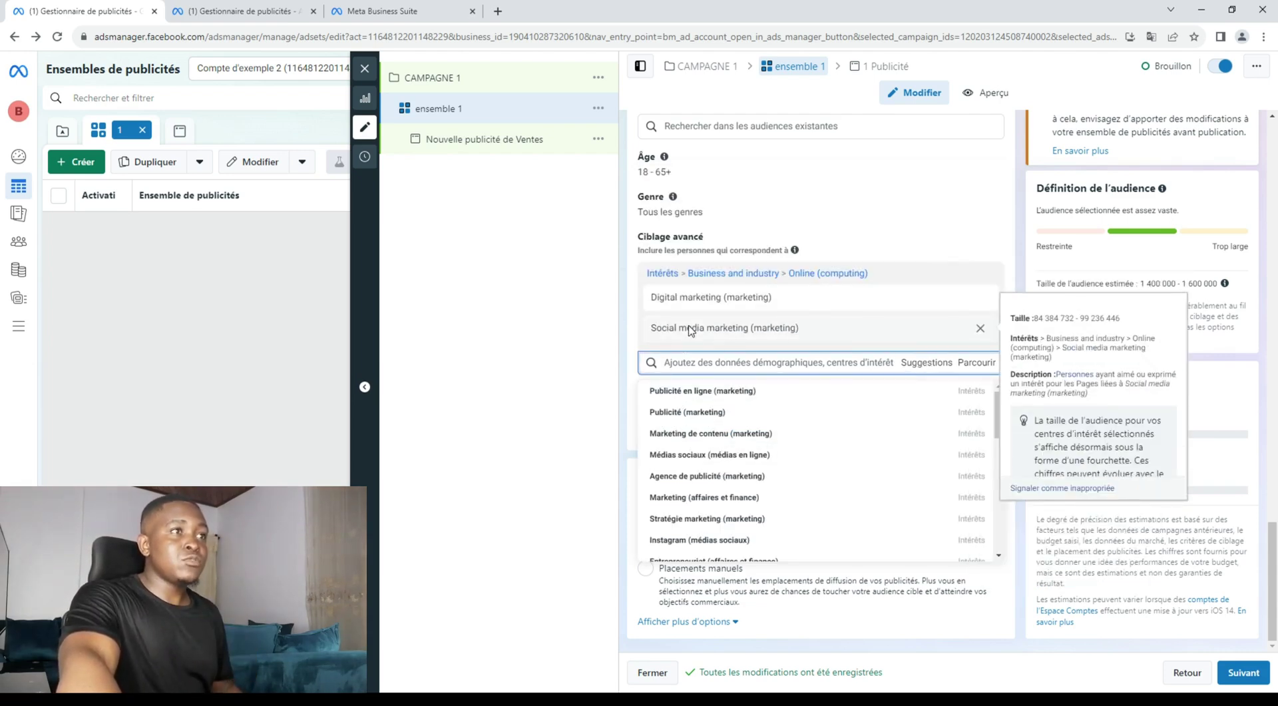
left_click(904, 367)
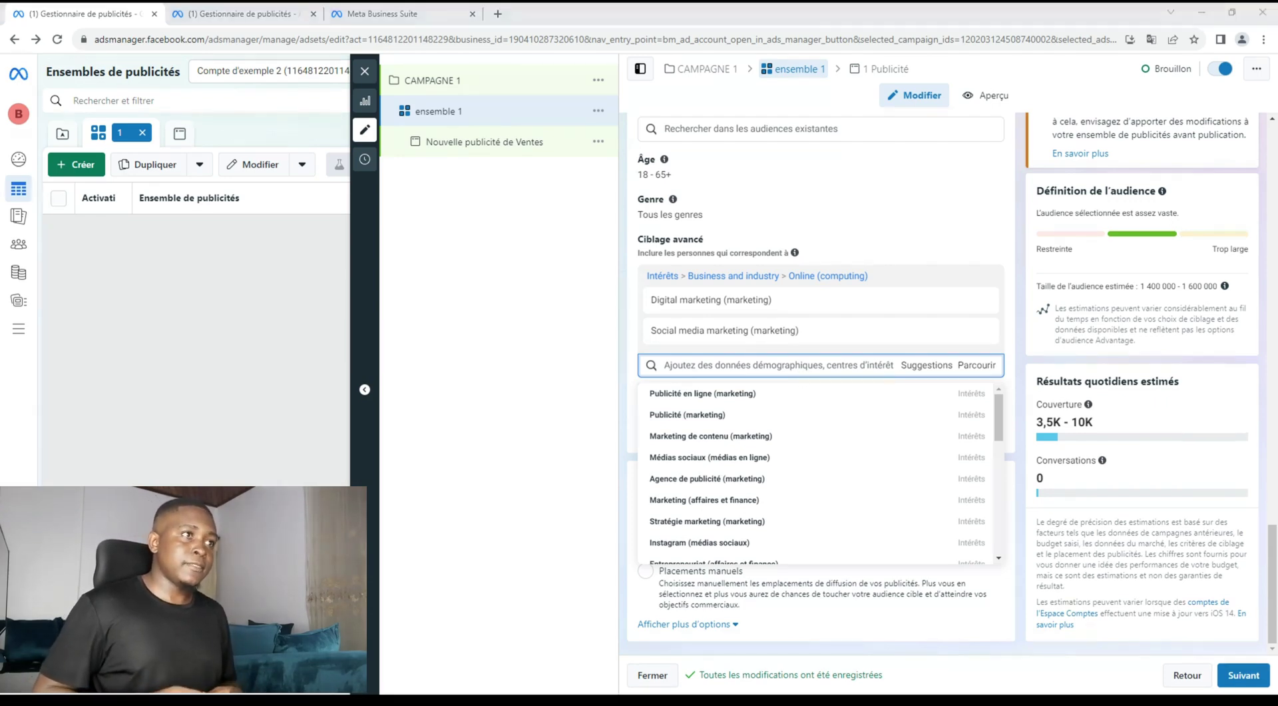
left_click(676, 519)
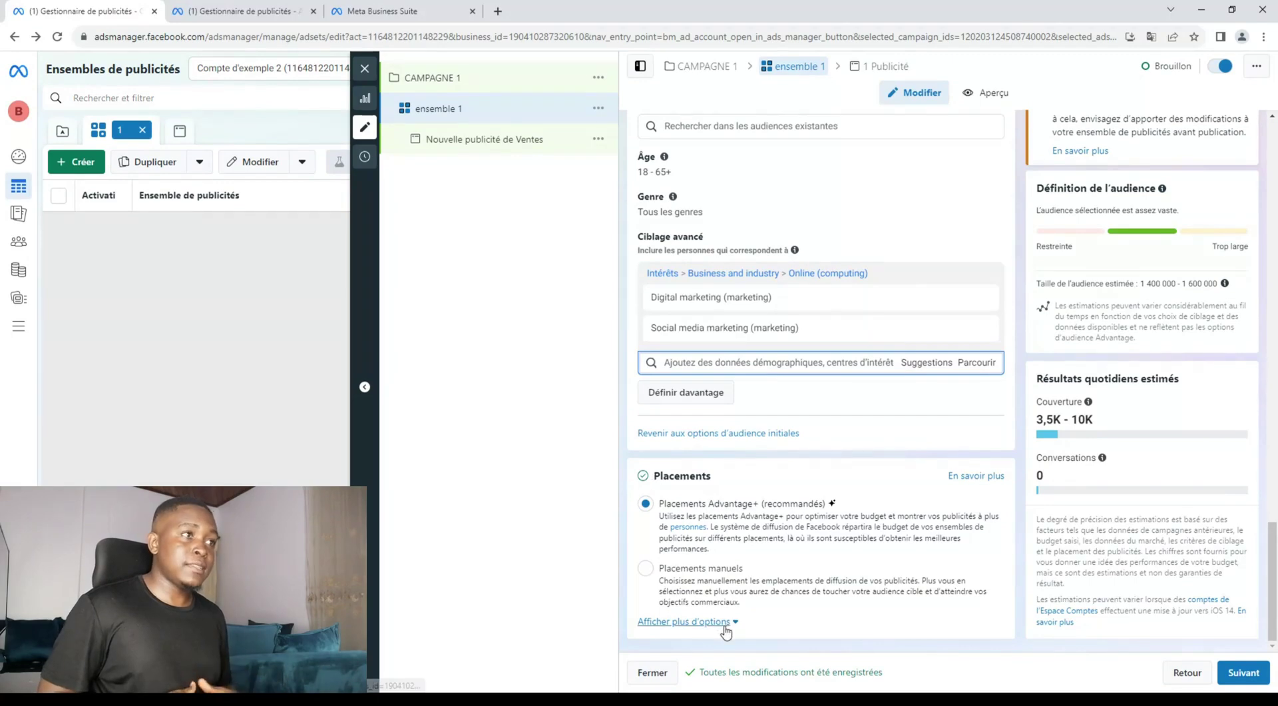
Expand ensemble 1's additional placement options and review the placement, brand safety, inventory filter and exclusion settings.
left_click(726, 626)
left_click(726, 625)
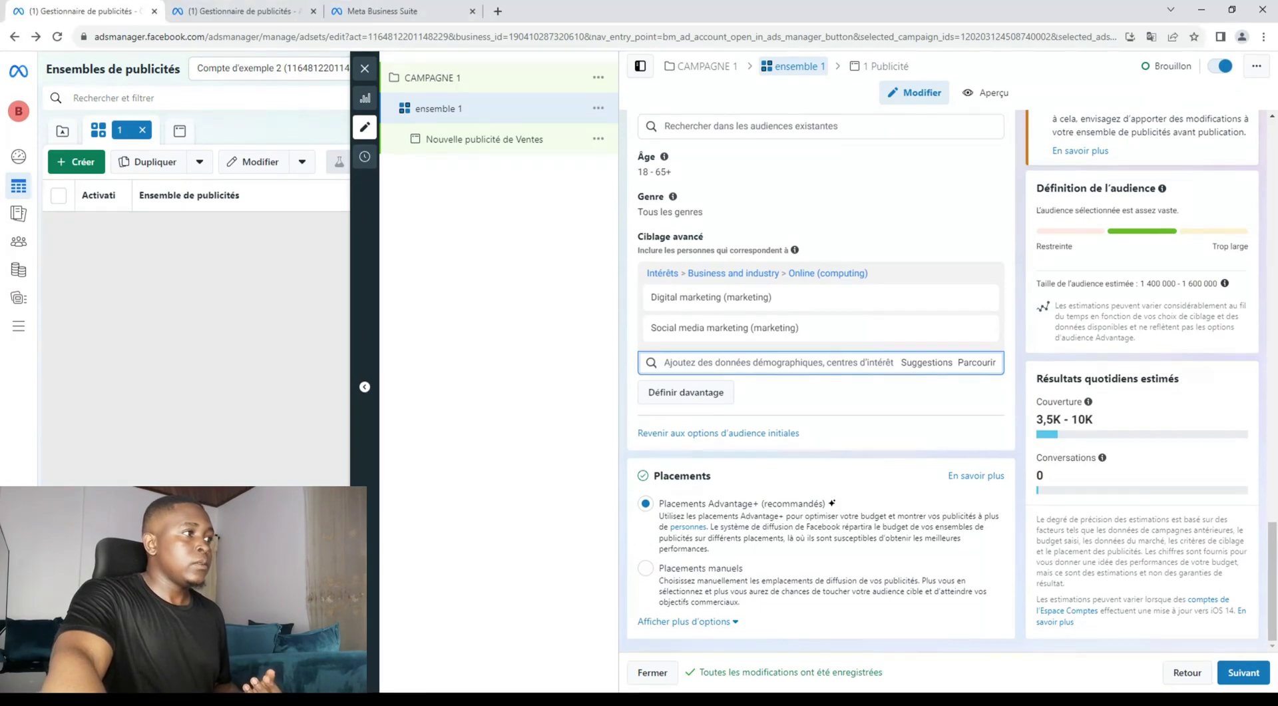
left_click(726, 627)
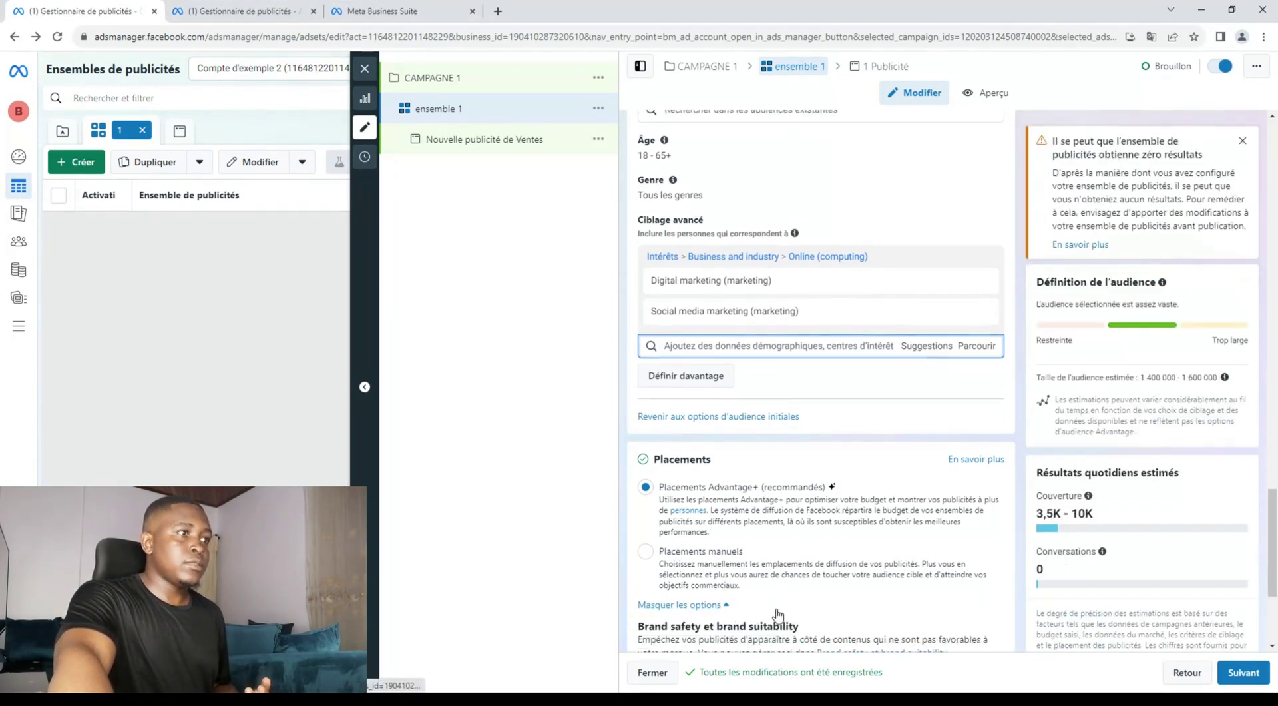
scroll(733, 625, "down", 3)
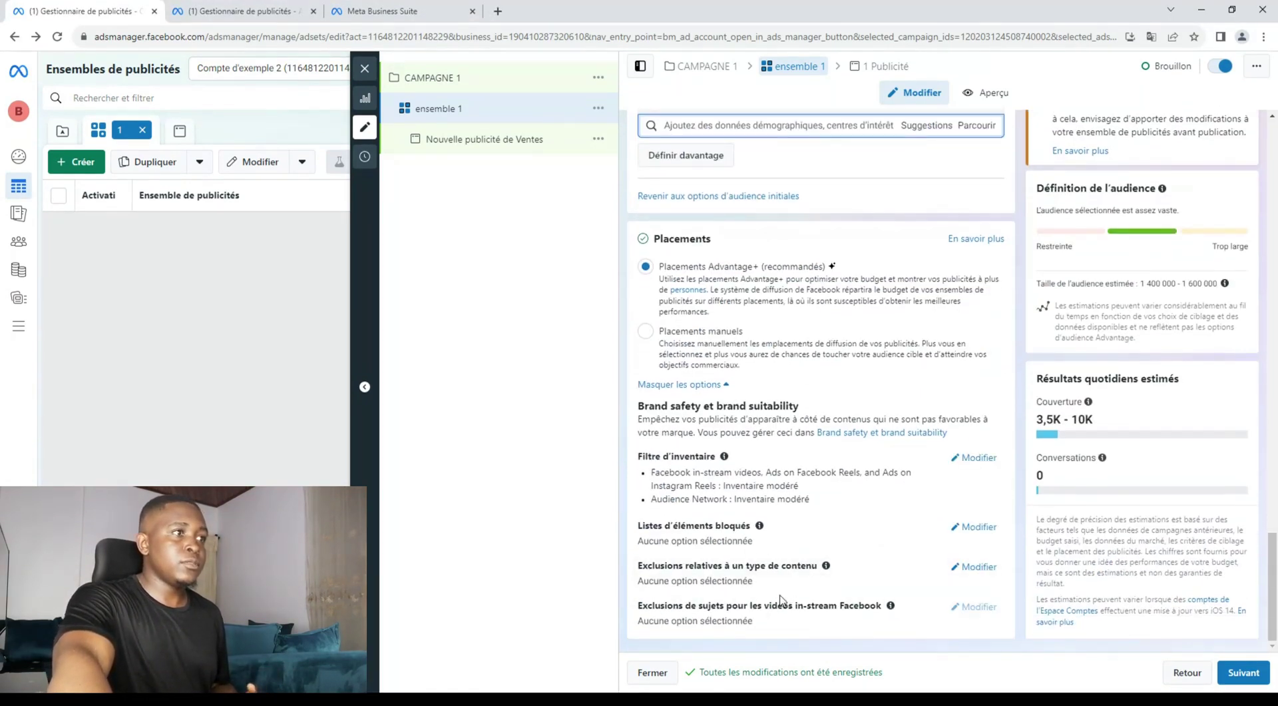
scroll(772, 596, "up", 1)
scroll(769, 598, "down", 1)
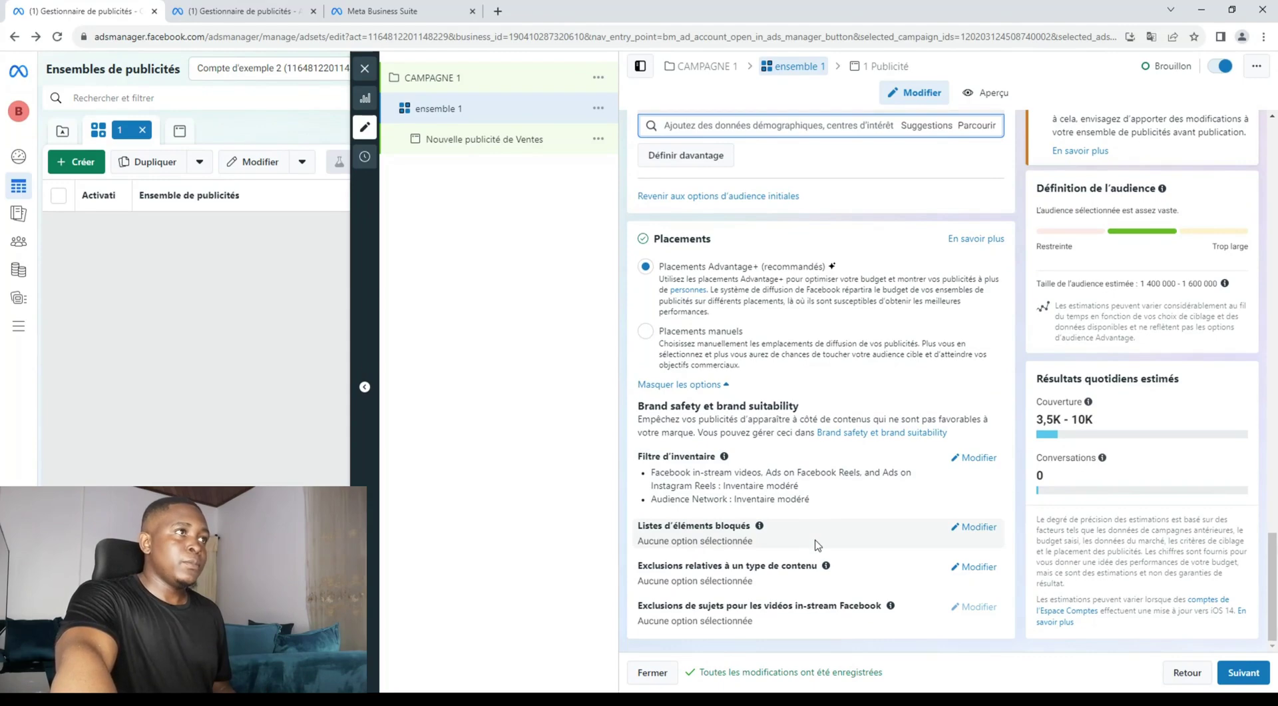
scroll(817, 543, "up", 7)
scroll(816, 538, "down", 7)
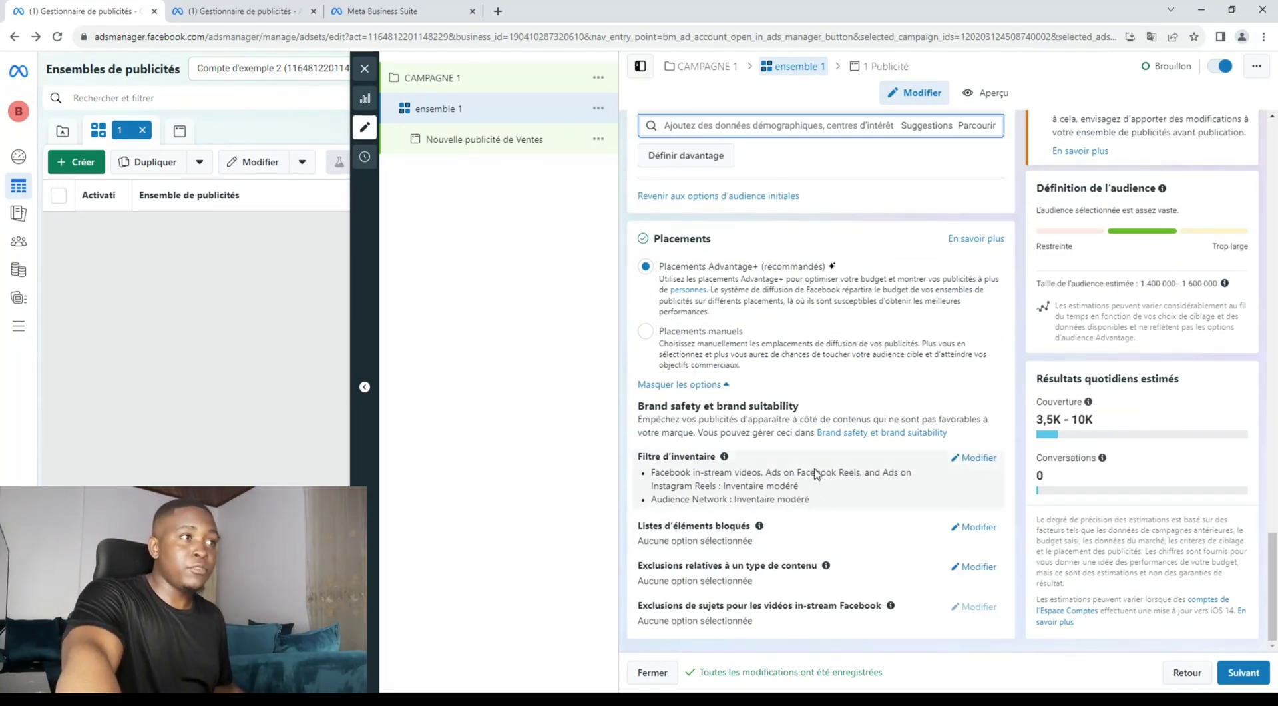
scroll(818, 543, "up", 6)
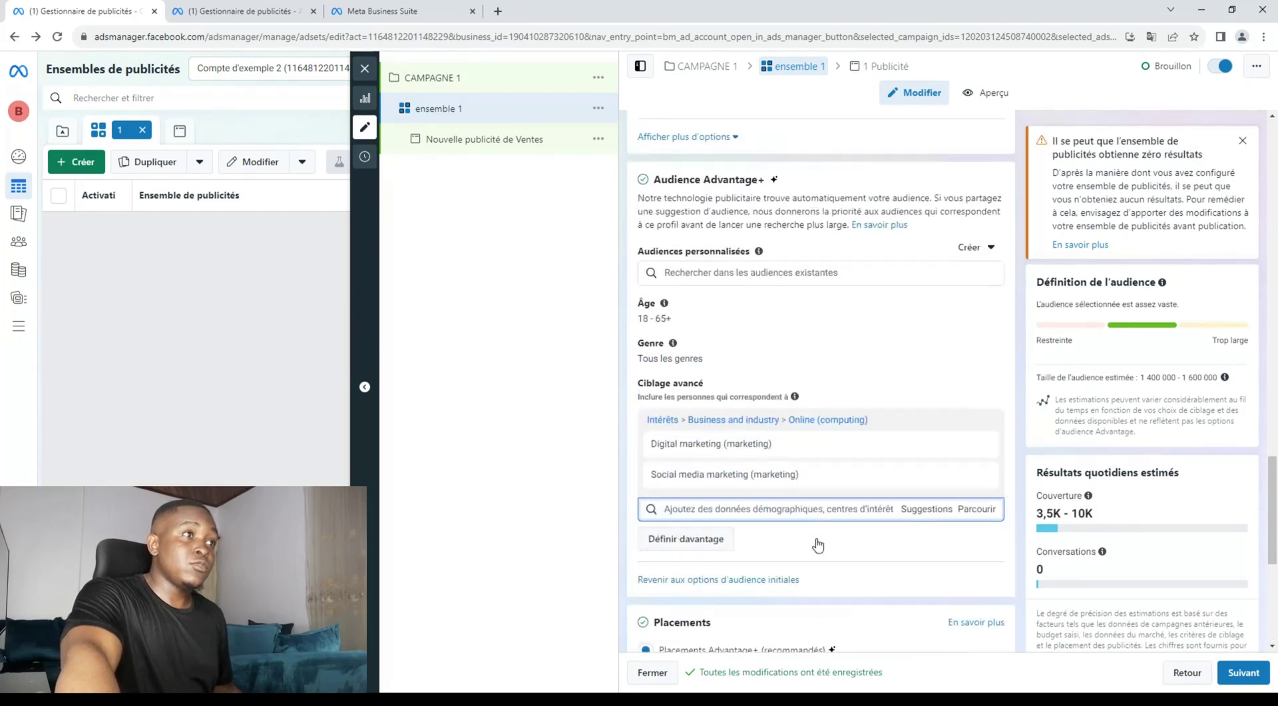
scroll(821, 539, "down", 6)
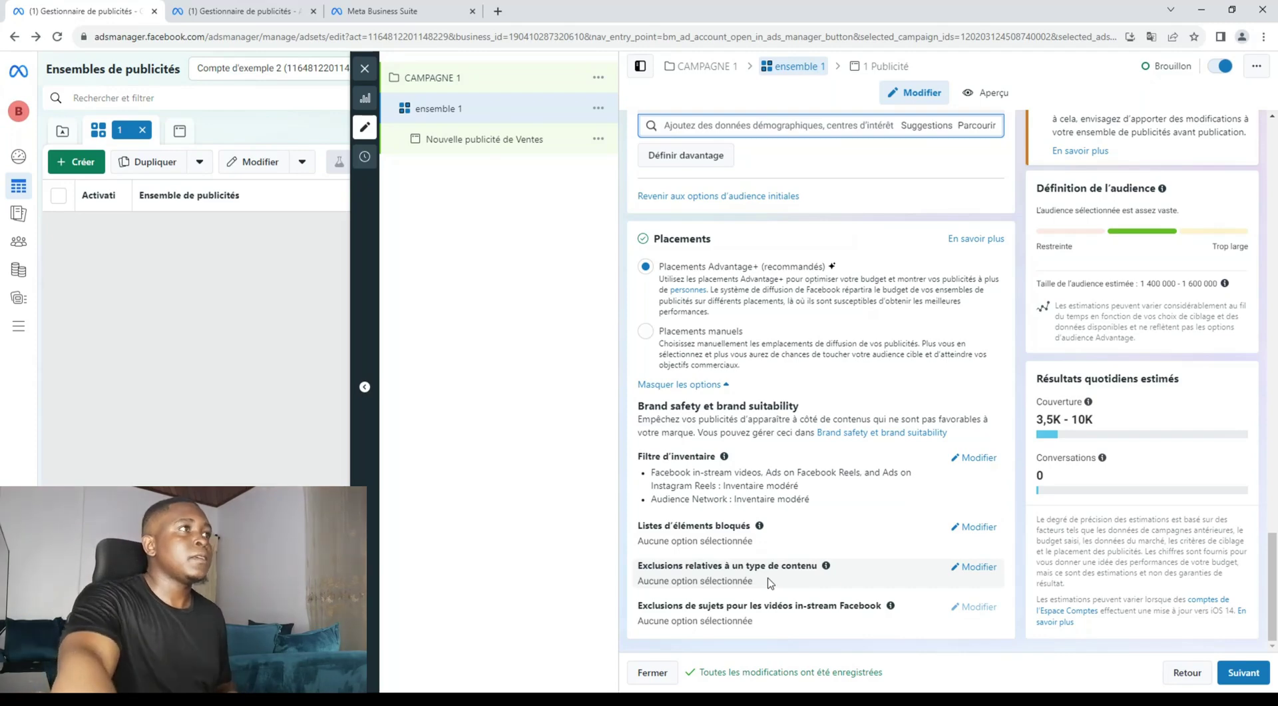
Open the Nouvelle publicité de Ventes ad and rename it Pub 1.
left_click(540, 148)
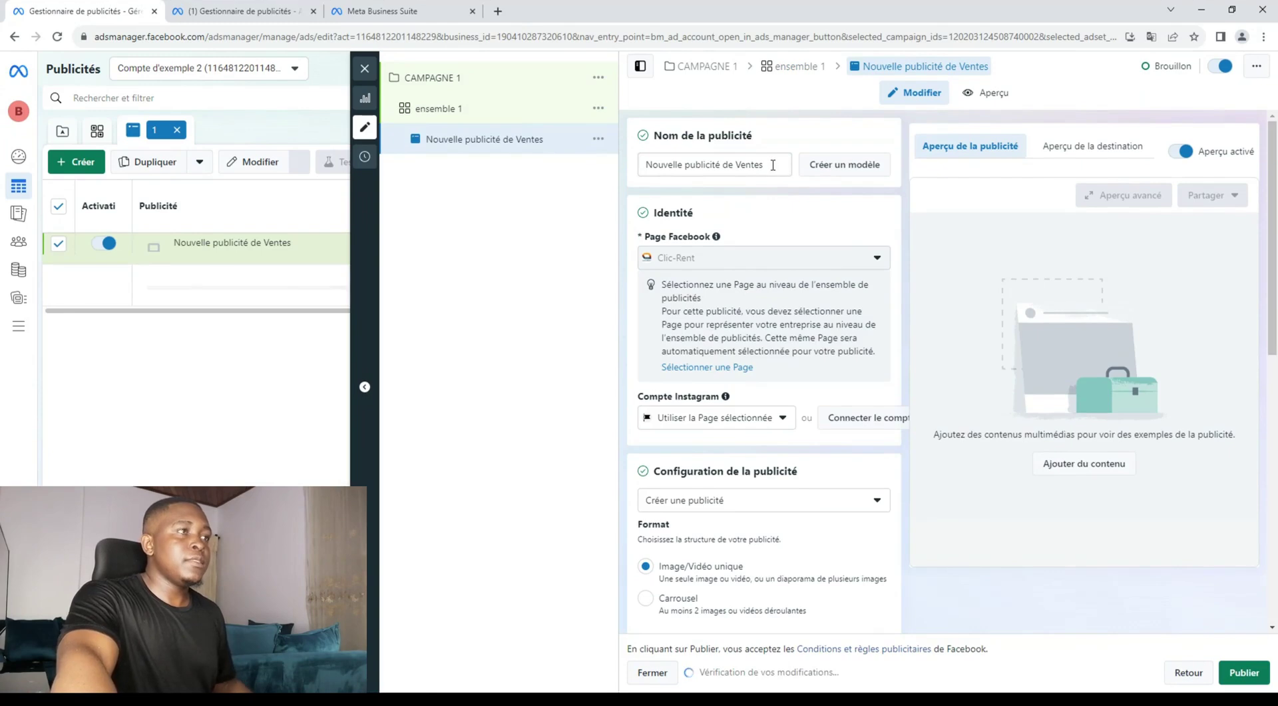
type("Pub")
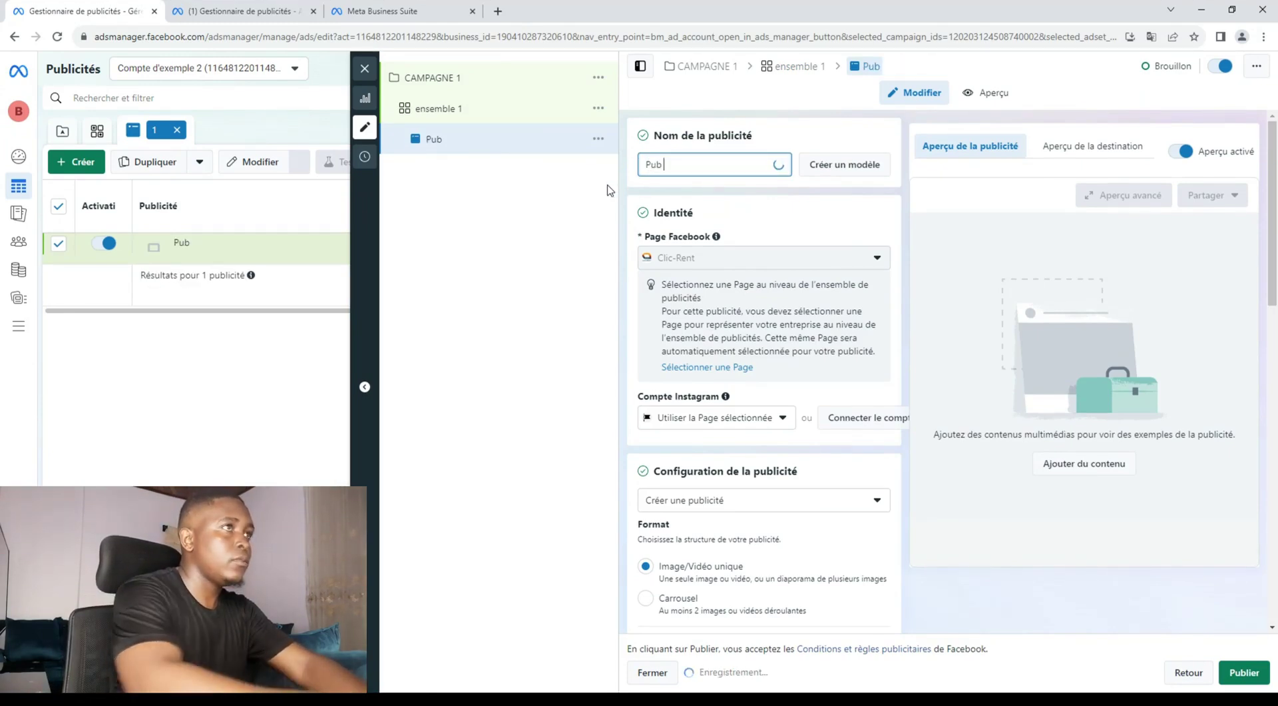
type(" 1")
left_click(819, 214)
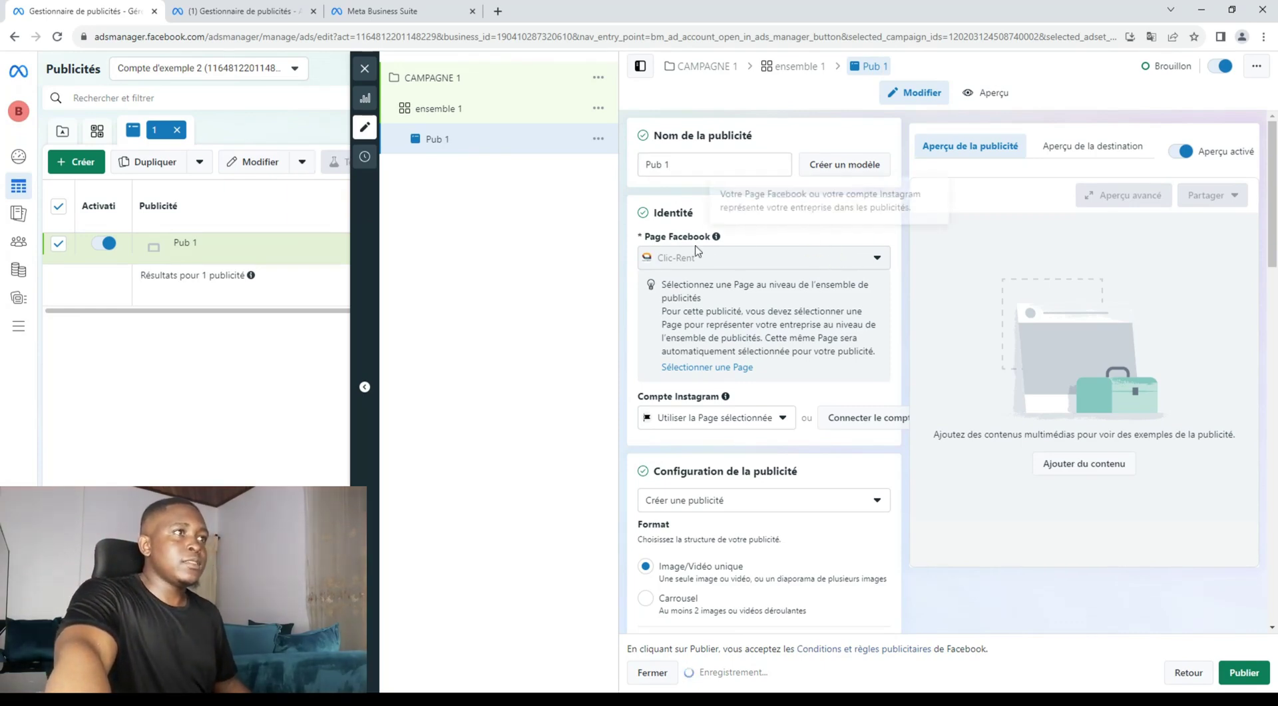
Choose Utiliser la Page sélectionnée as the Instagram account in the ad's identity settings.
scroll(856, 257, "down", 1)
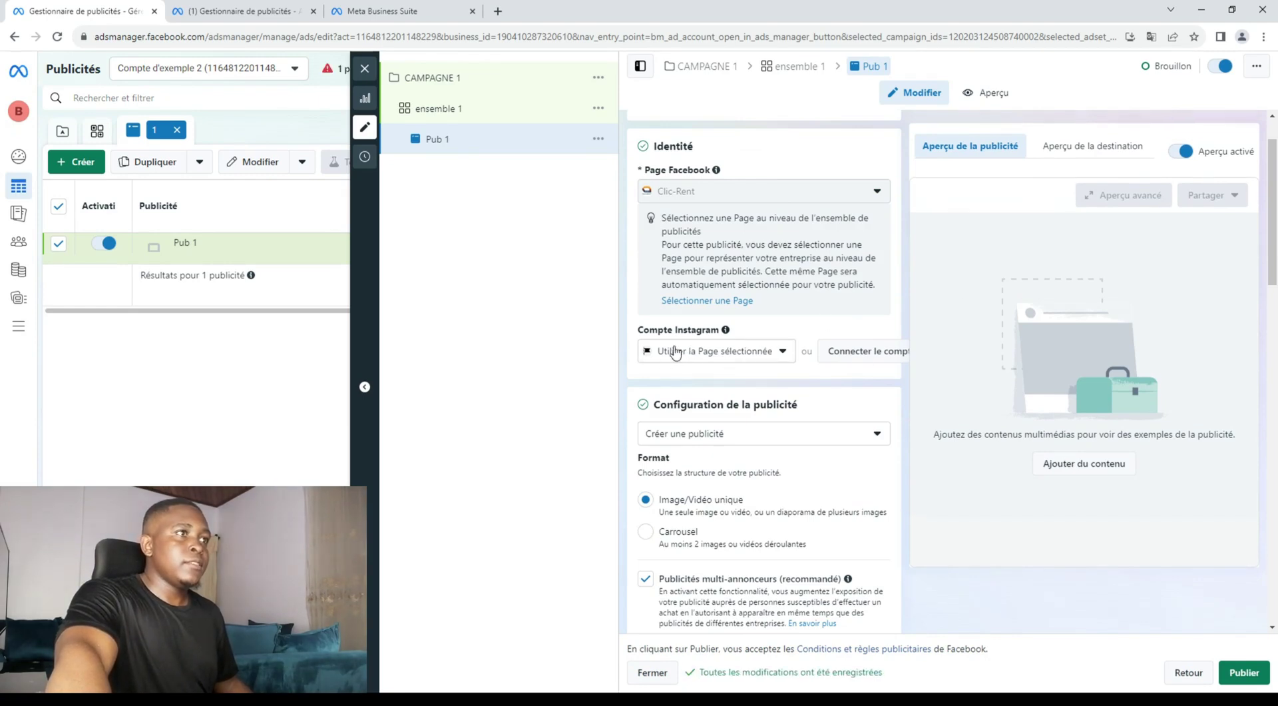
left_click(778, 360)
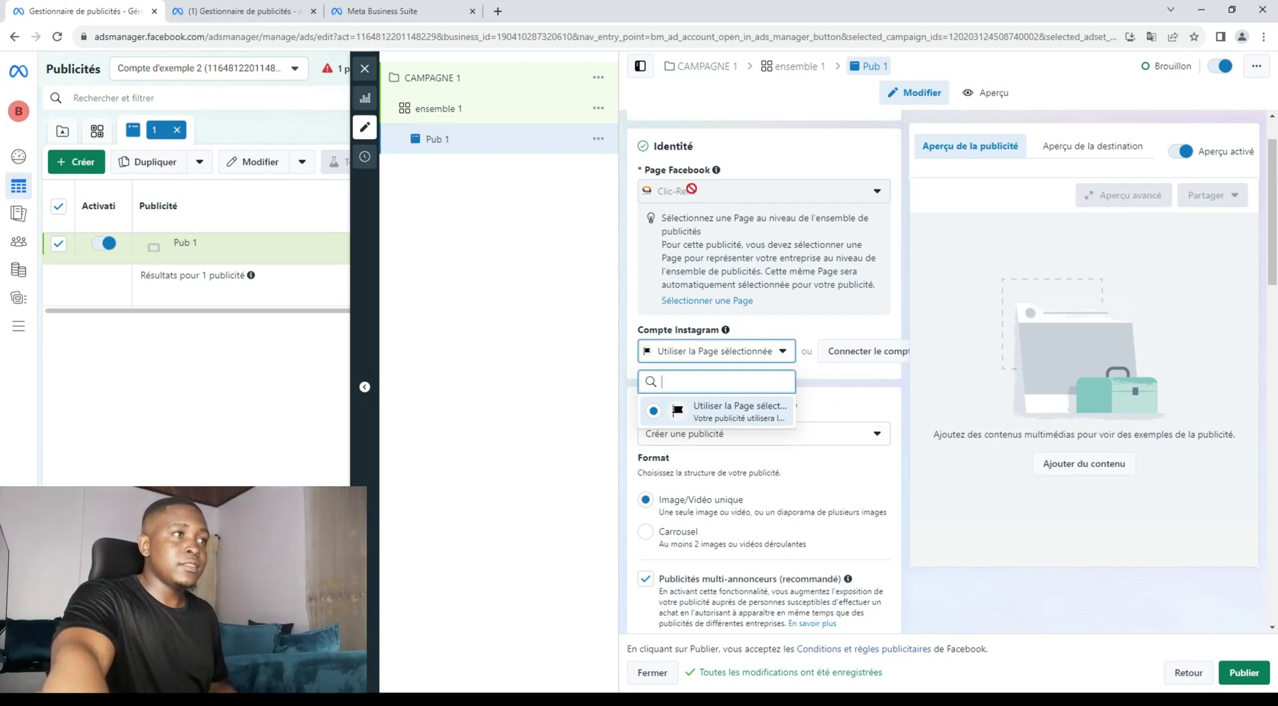
left_click(717, 406)
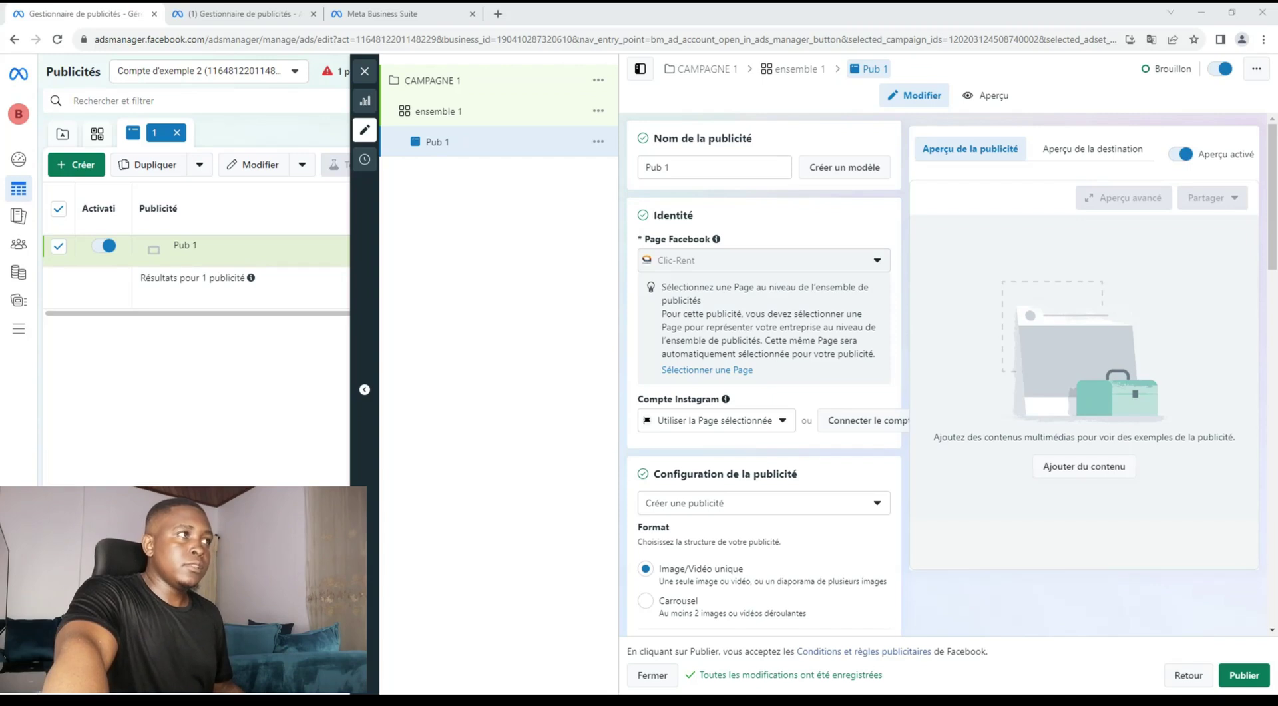
Review Pub 1's configuration, including the ad format choices, the multi-advertiser option and the ad content section.
scroll(702, 494, "down", 3)
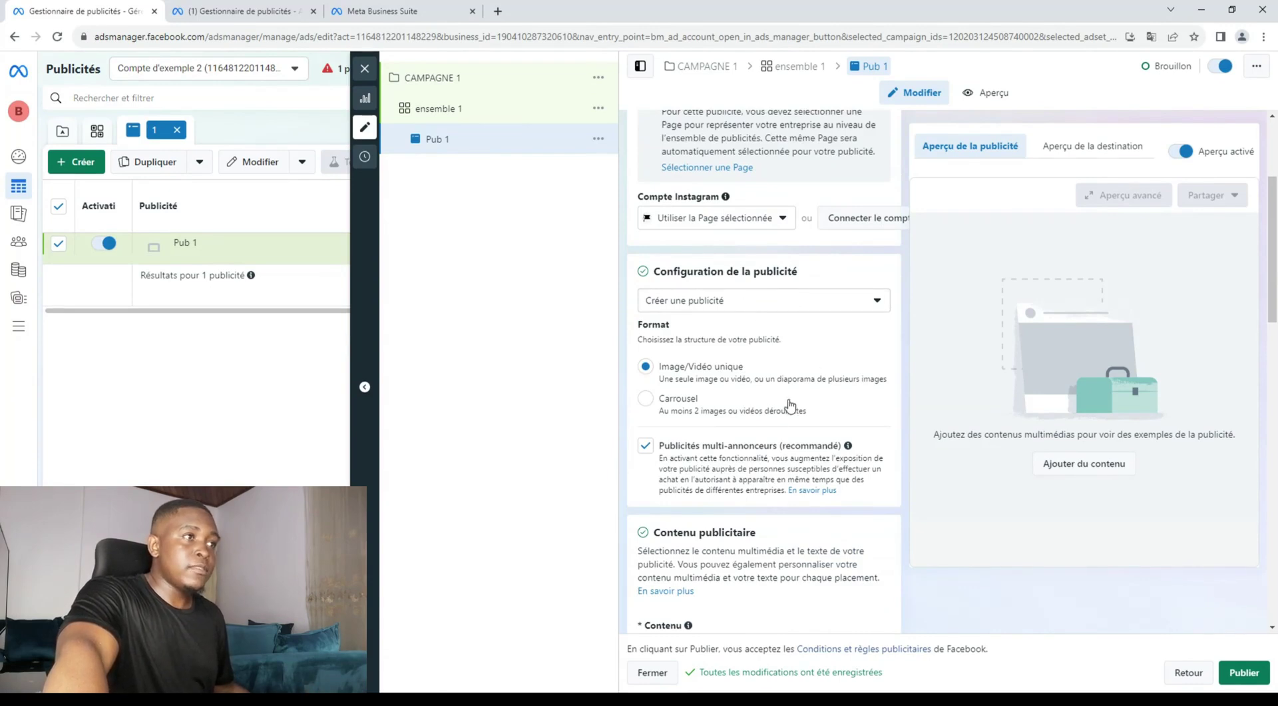
scroll(769, 513, "down", 1)
scroll(769, 512, "up", 4)
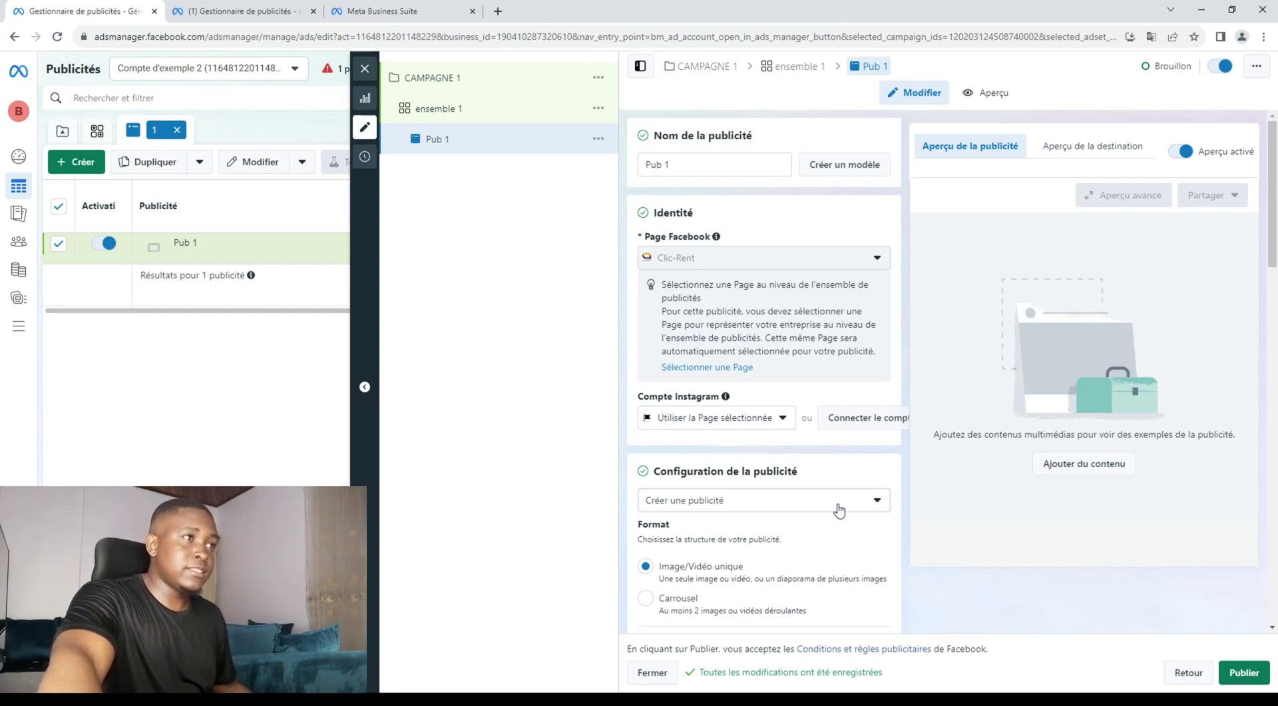
scroll(839, 510, "down", 5)
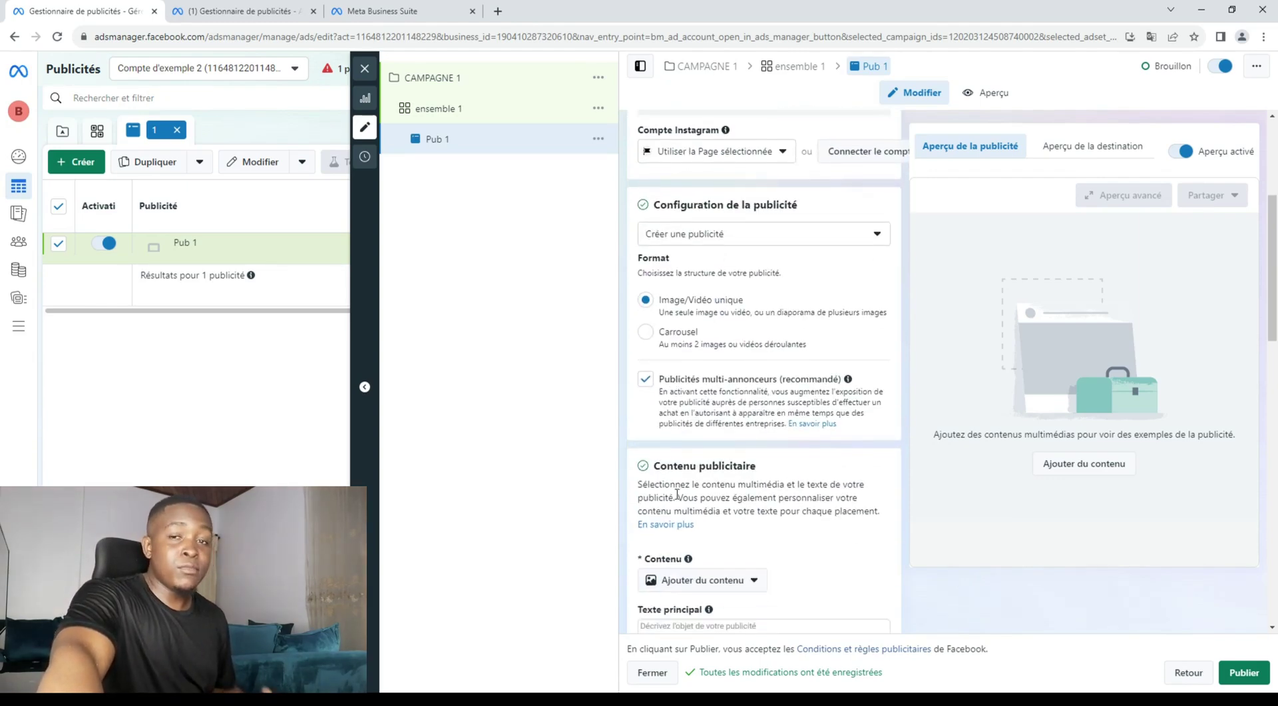
scroll(666, 373, "up", 1)
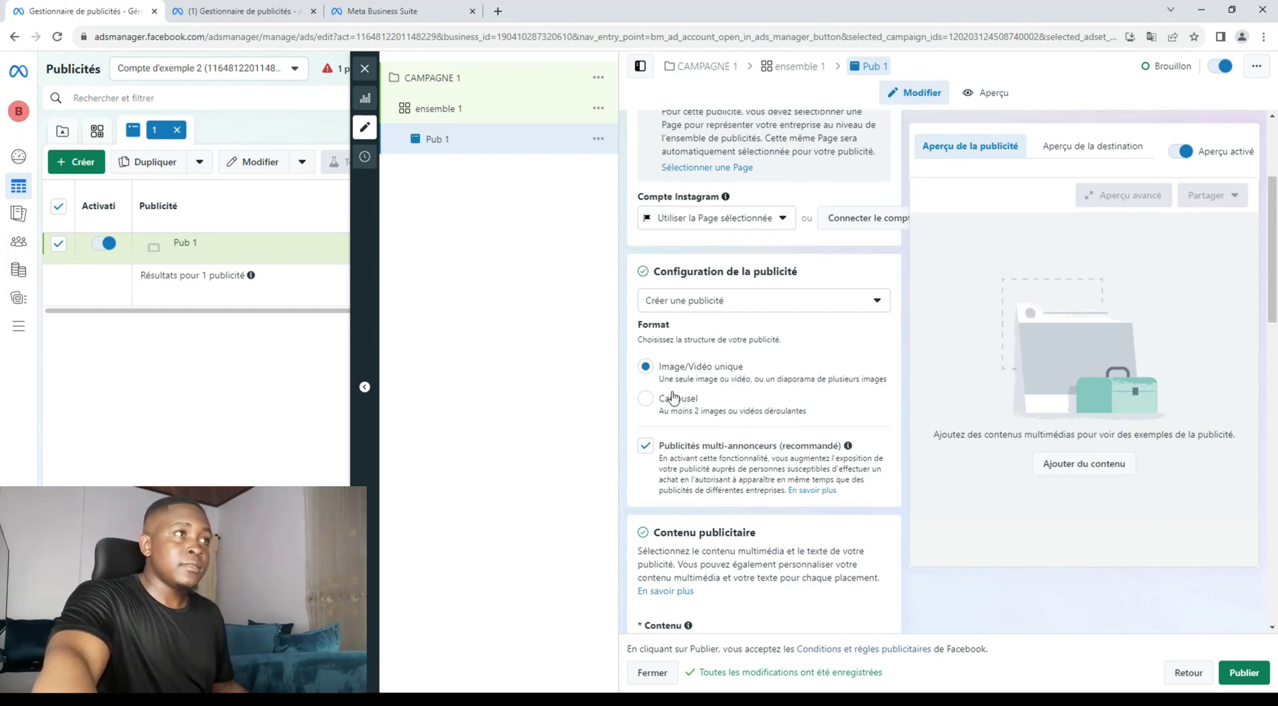
Try the Carrousel format for Pub 1, examine its card and placement options, and return the format to Image/Vidéo unique.
left_click(674, 398)
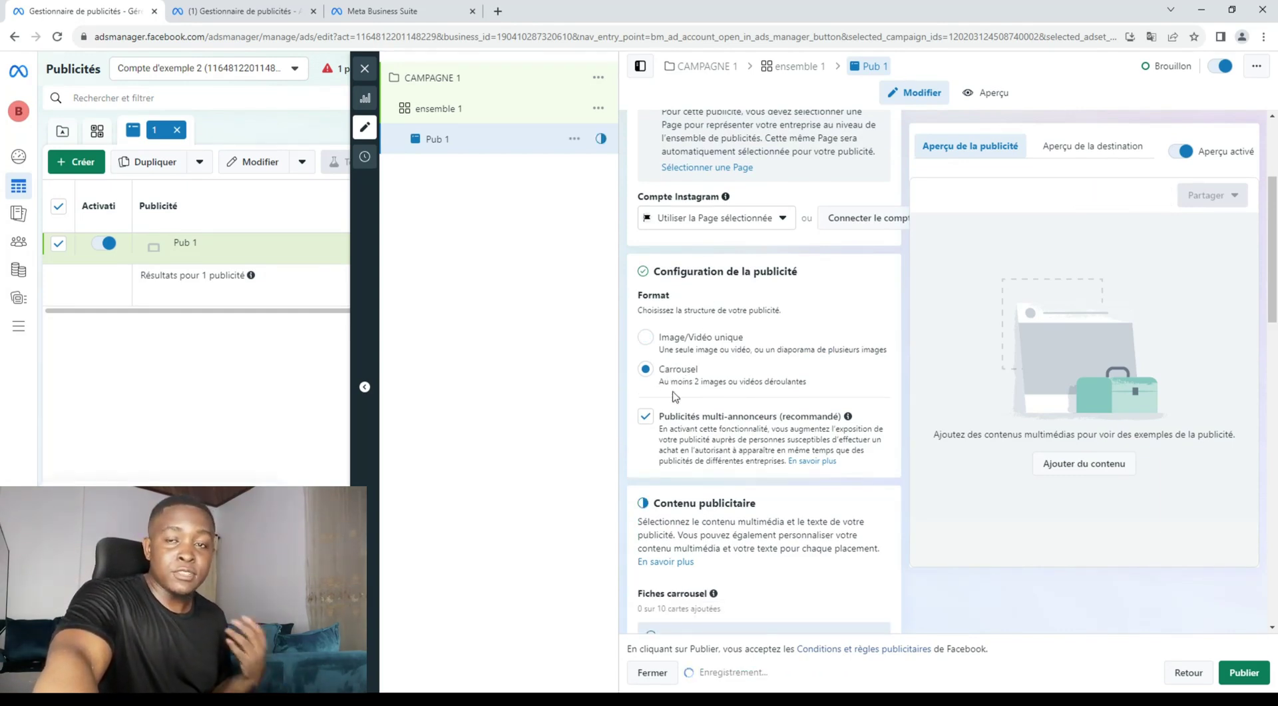
scroll(674, 397, "down", 3)
scroll(674, 398, "down", 1)
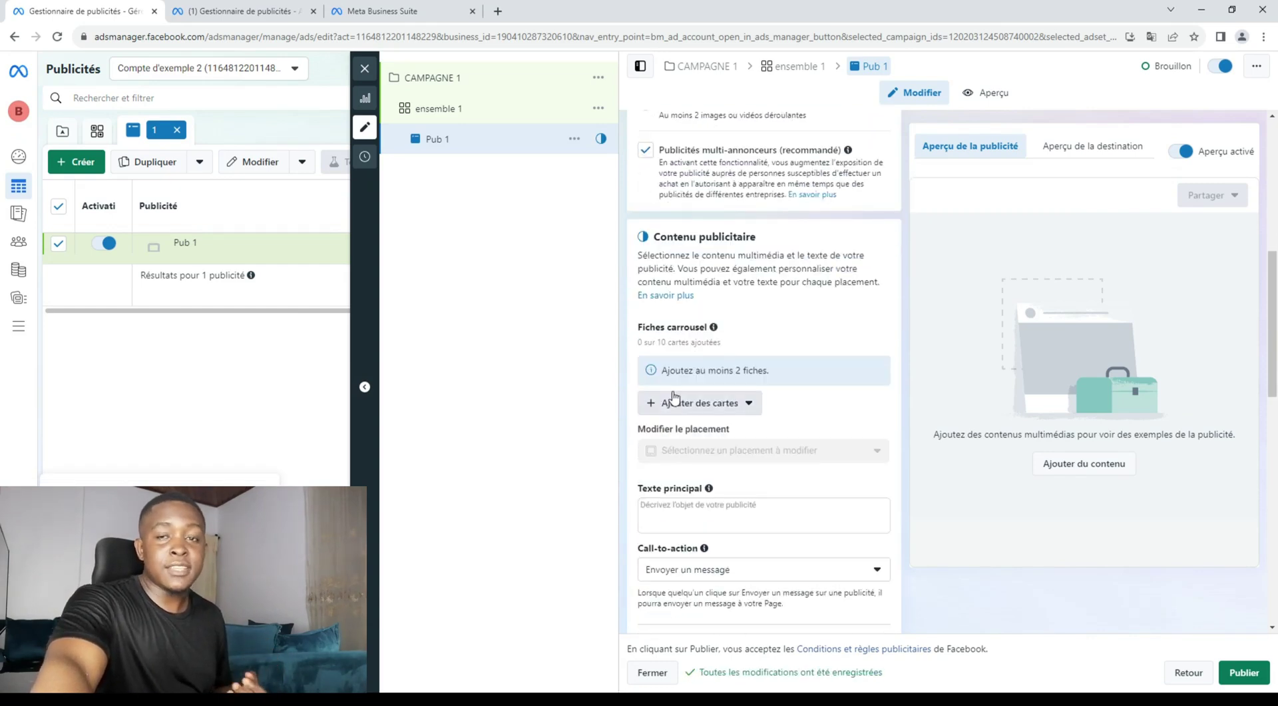
scroll(675, 400, "down", 1)
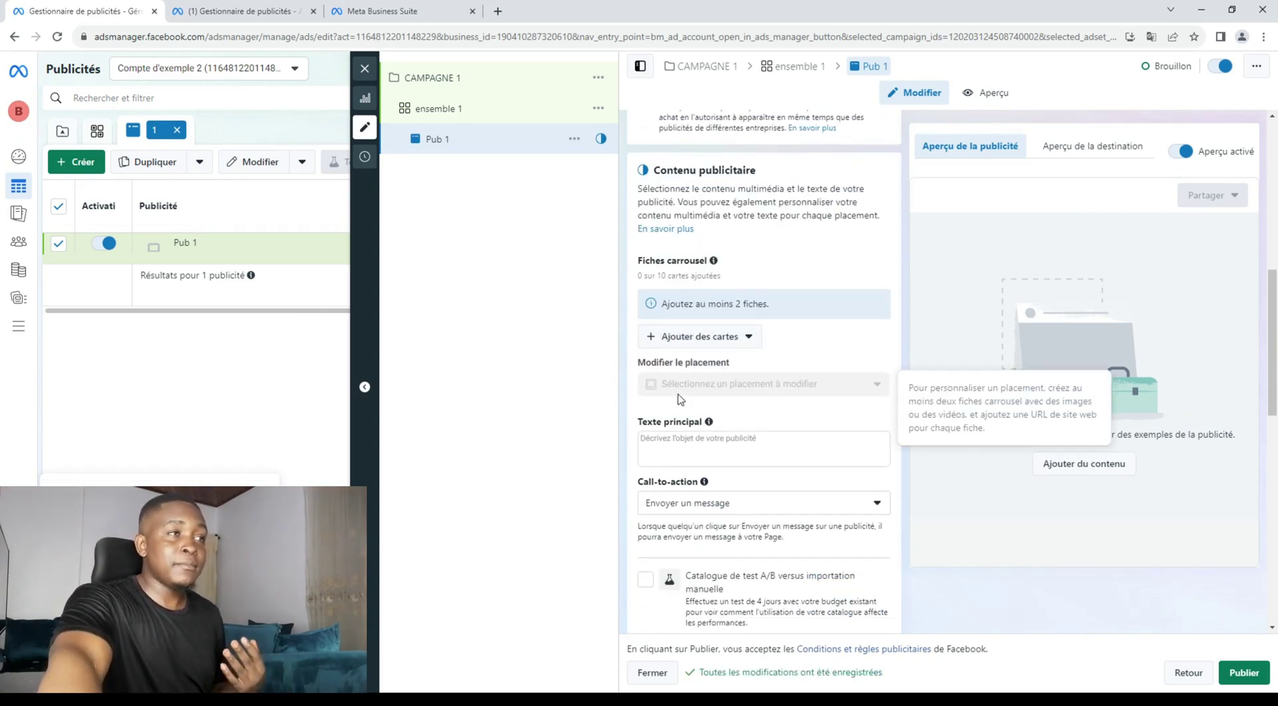
scroll(676, 400, "up", 1)
scroll(679, 400, "up", 3)
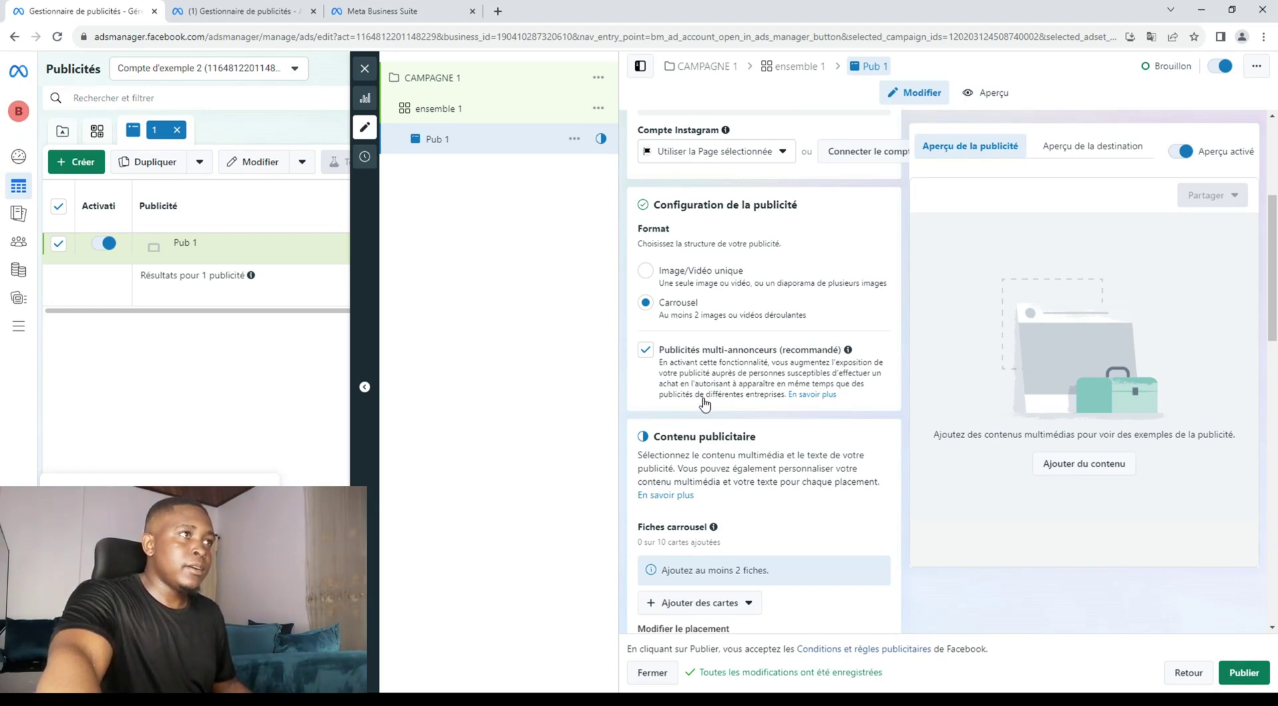
left_click(645, 270)
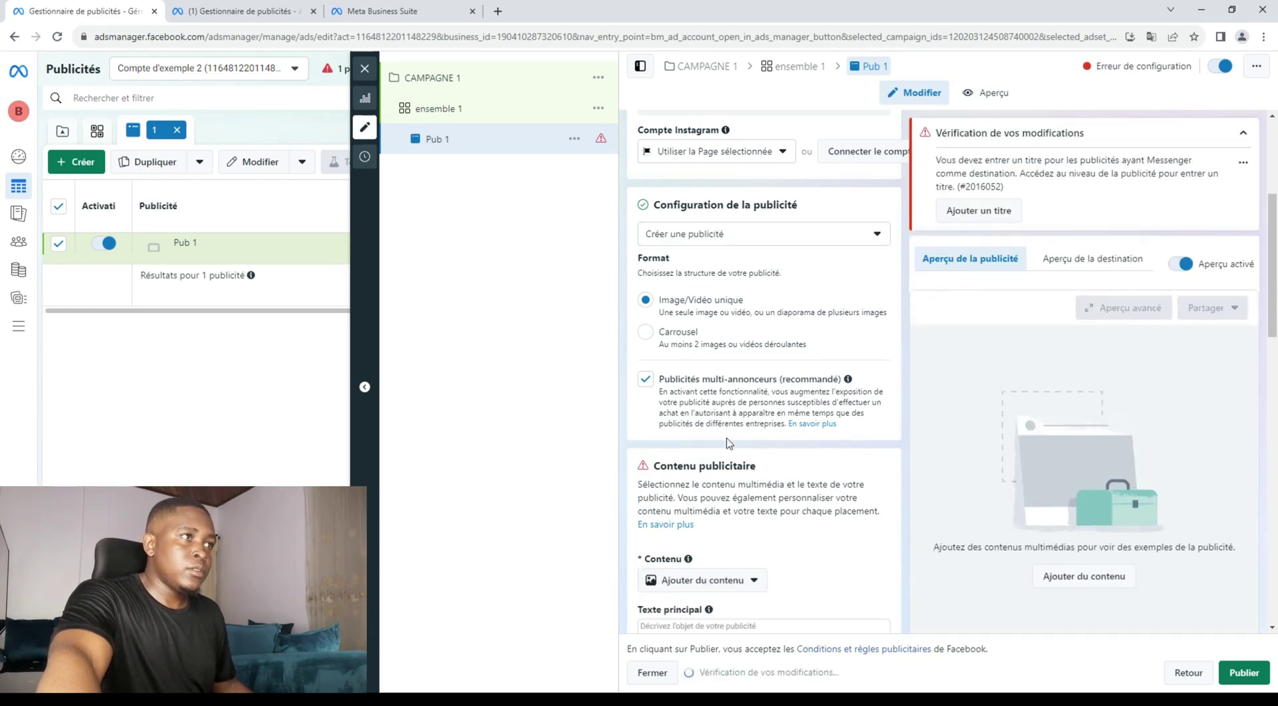
Import the Media sociaux PNG from Téléchargements and use it as Pub 1's ad image.
scroll(709, 439, "down", 3)
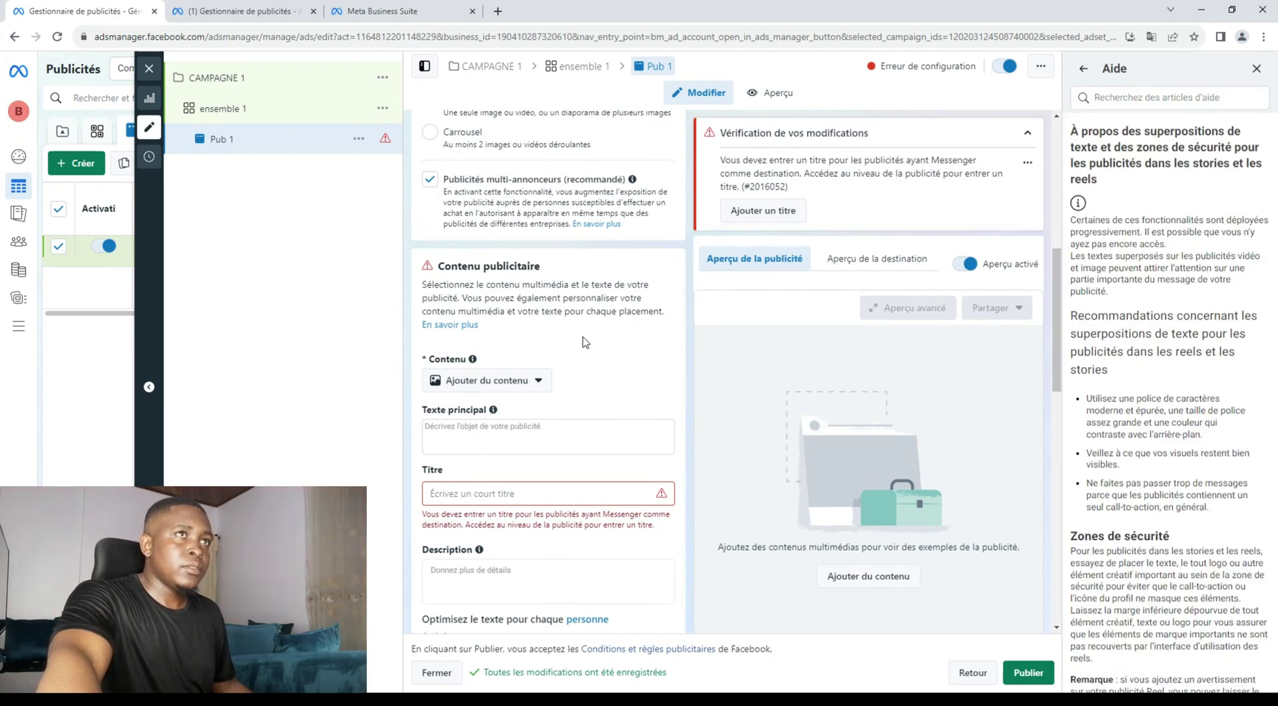
left_click(1256, 68)
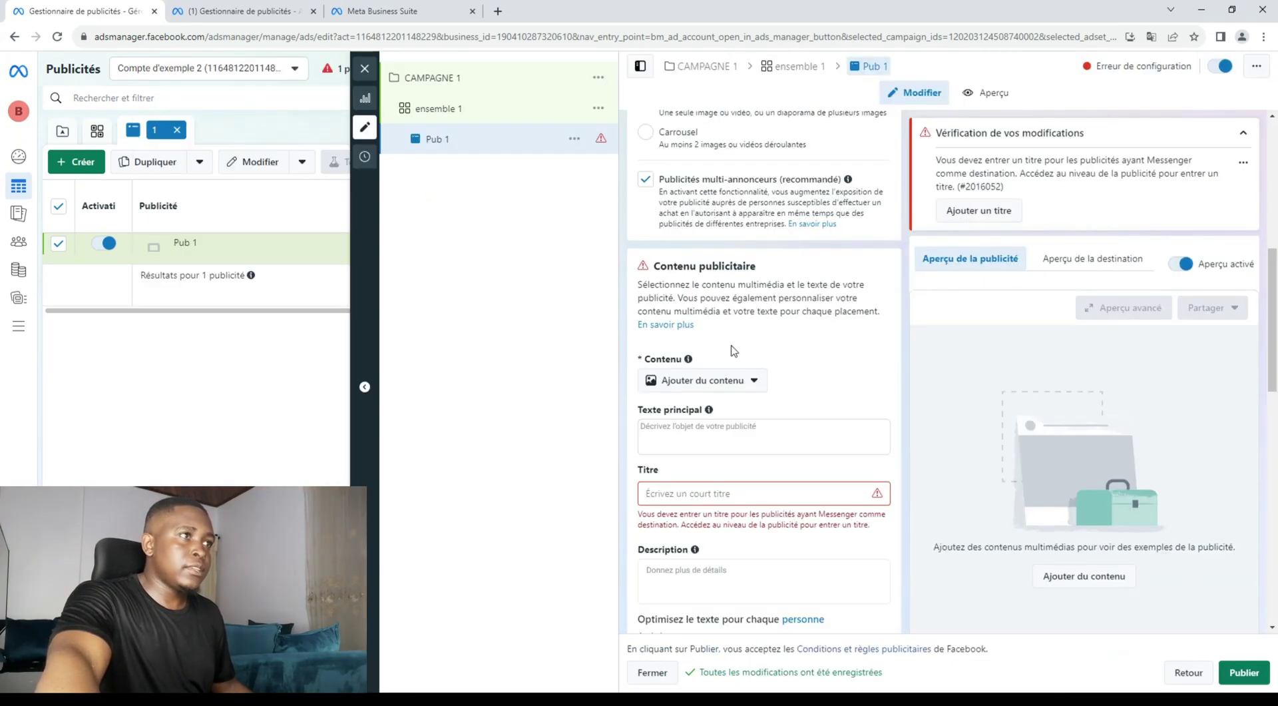
left_click(748, 388)
left_click(719, 413)
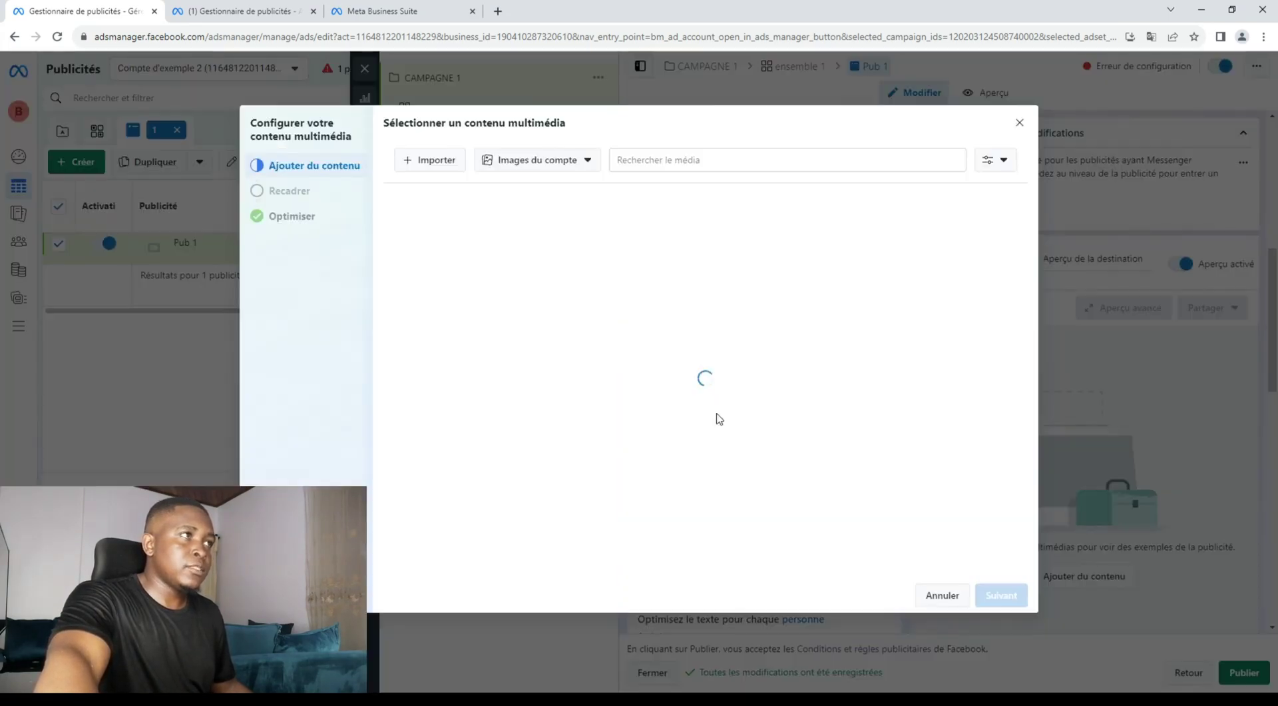
left_click(411, 163)
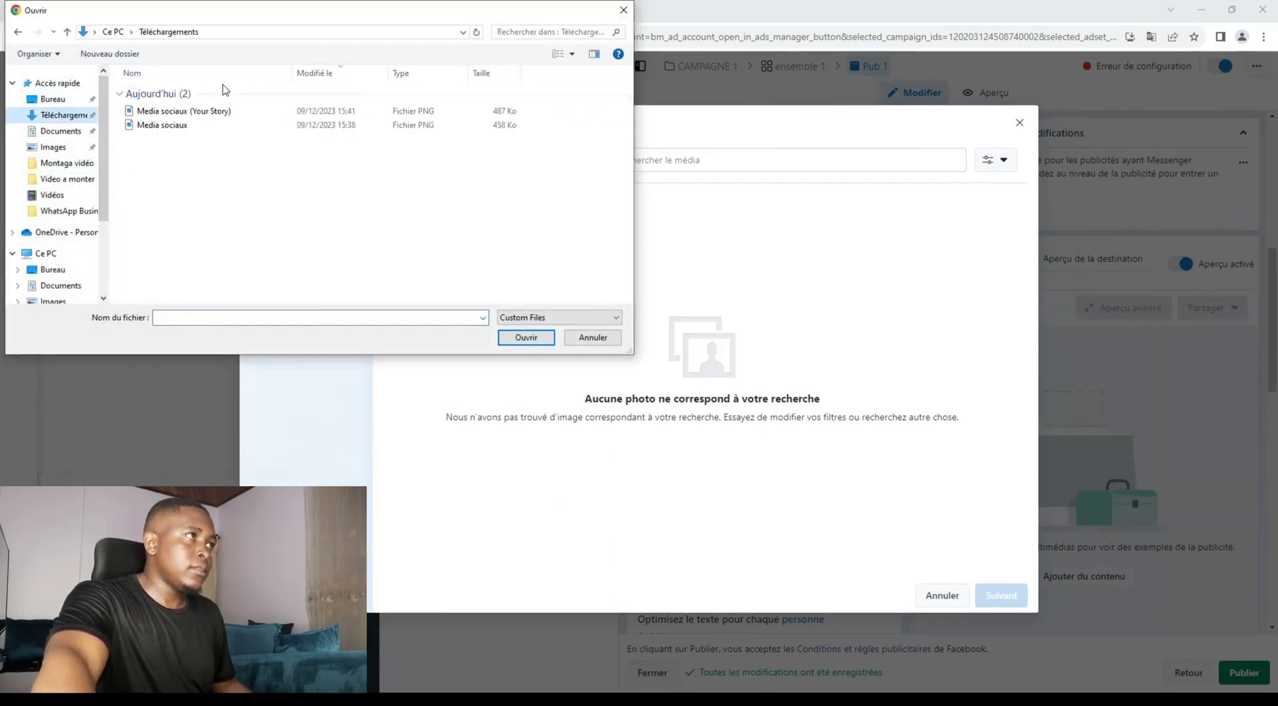
left_click(170, 125)
left_click(515, 341)
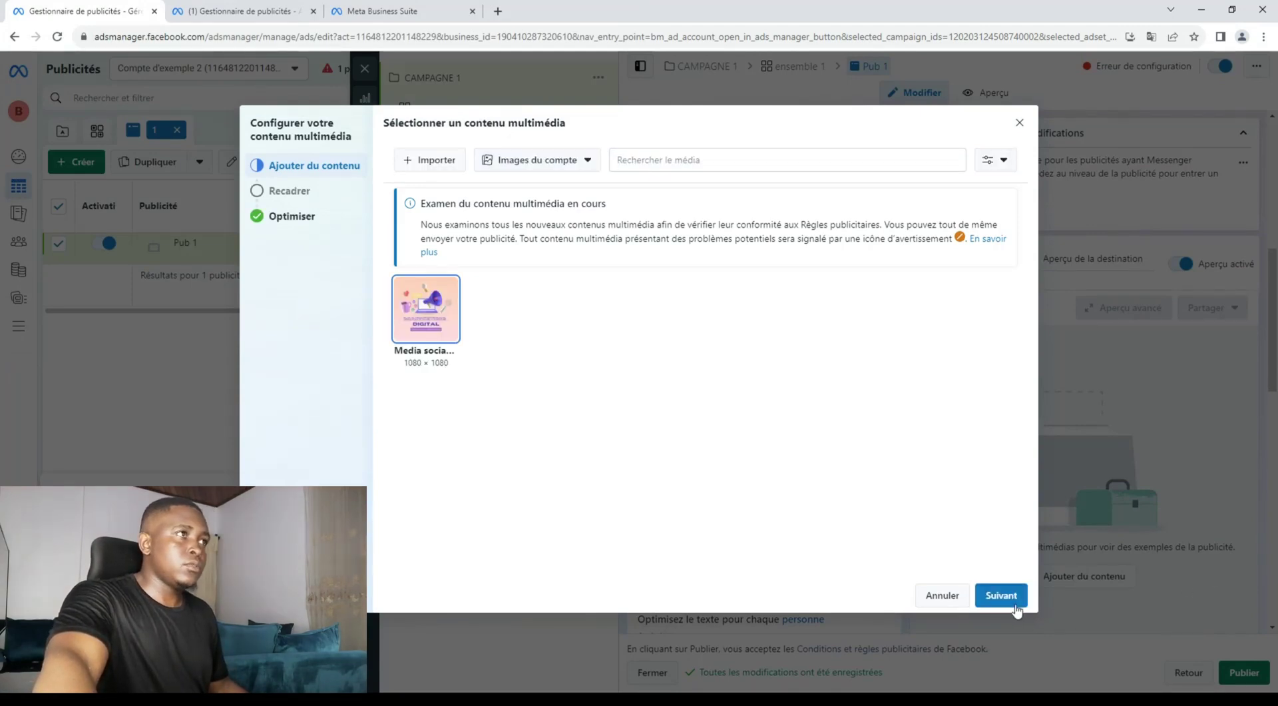
left_click(1004, 594)
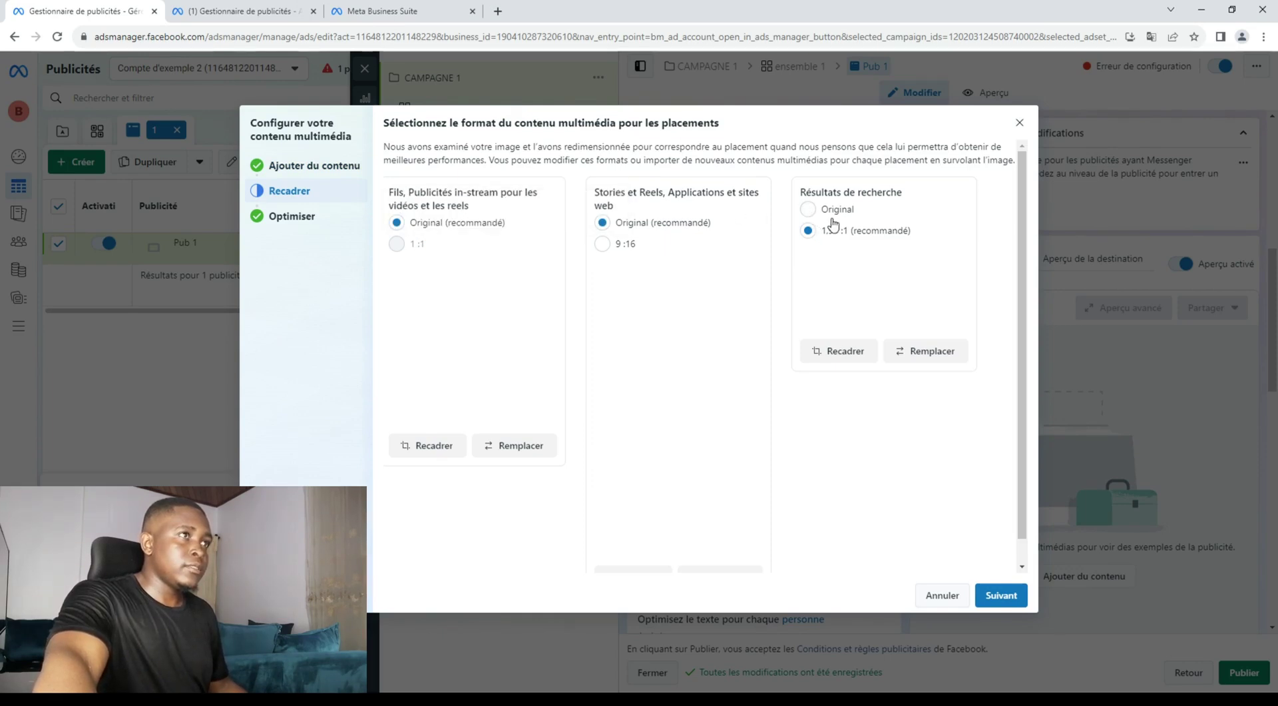
Set the Résultats de recherche image format to Original and complete the media setup through the optimisation stage.
left_click(809, 211)
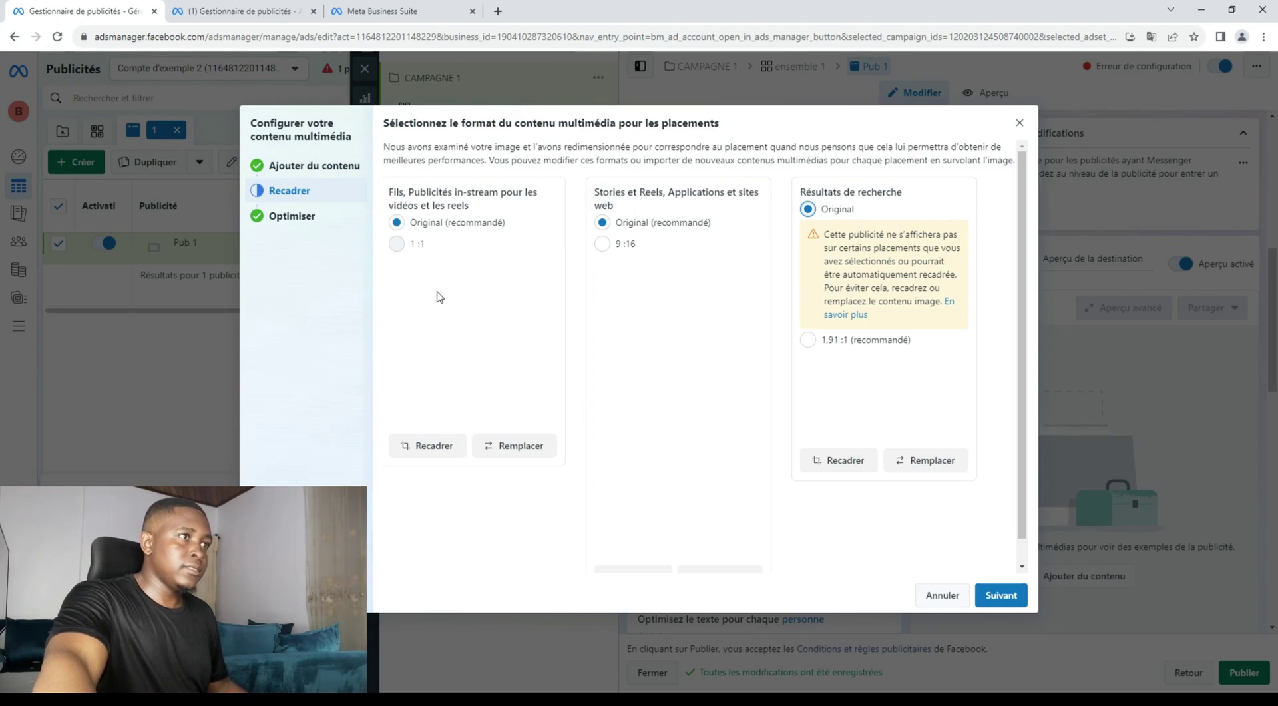
left_click(1000, 595)
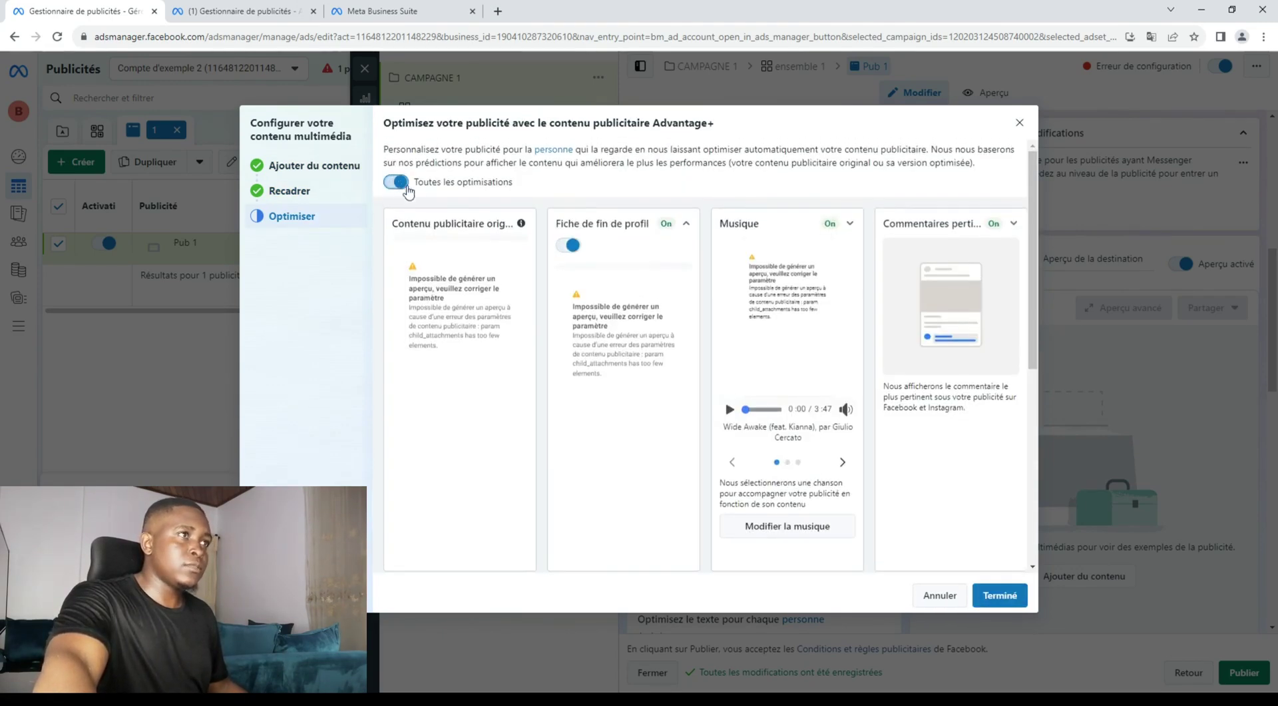
left_click(1000, 594)
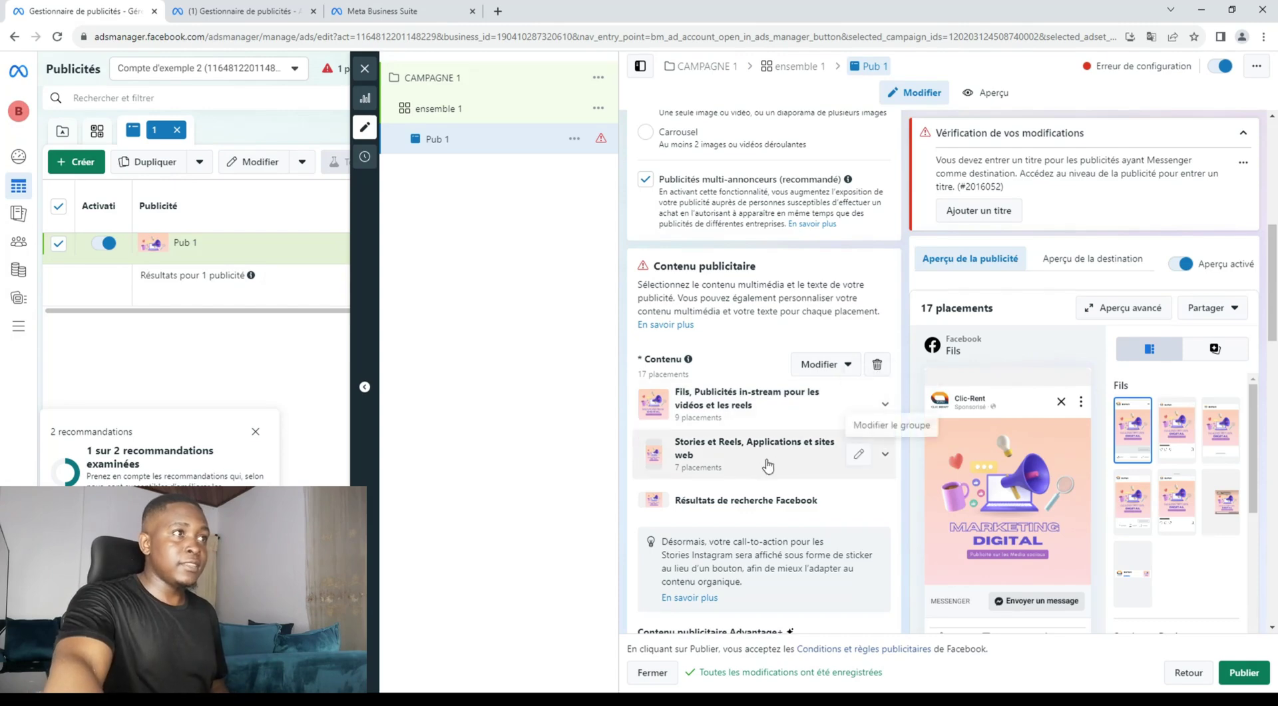
Replace the image for the Stories et Reels, Applications et sites web placements with Media sociaux (Your Story) and save it.
scroll(859, 453, "down", 1)
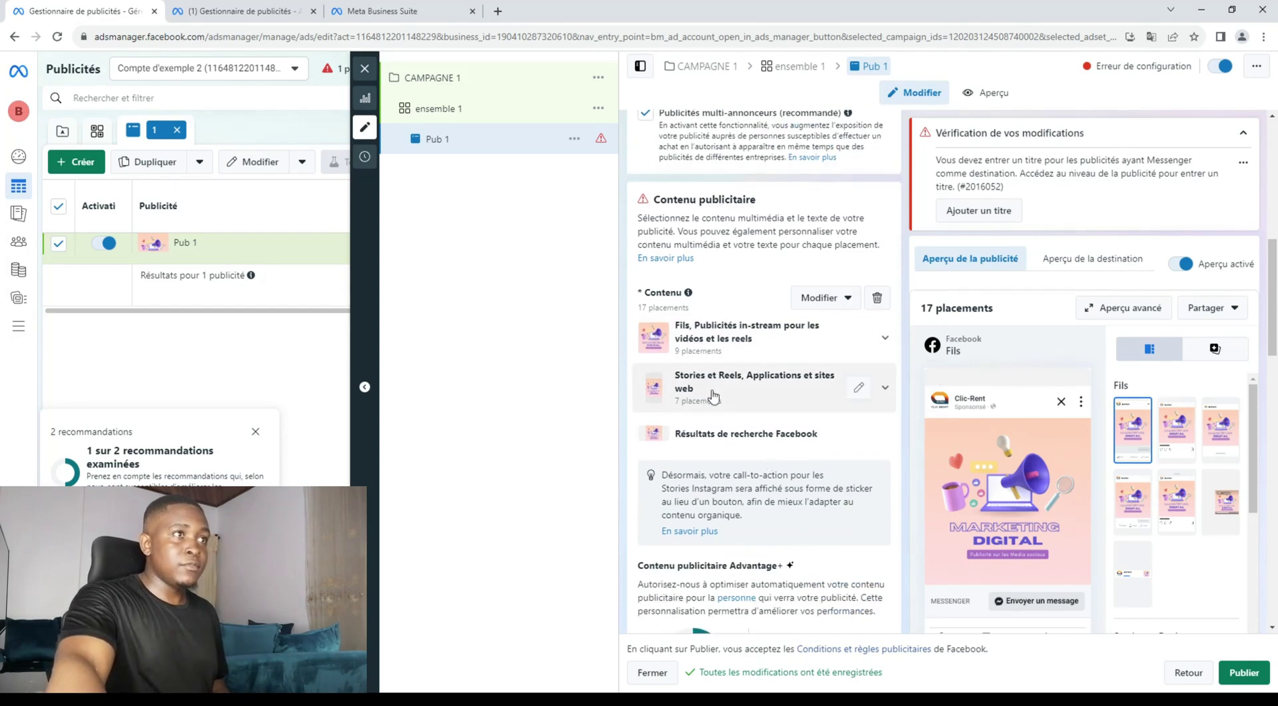
left_click(861, 390)
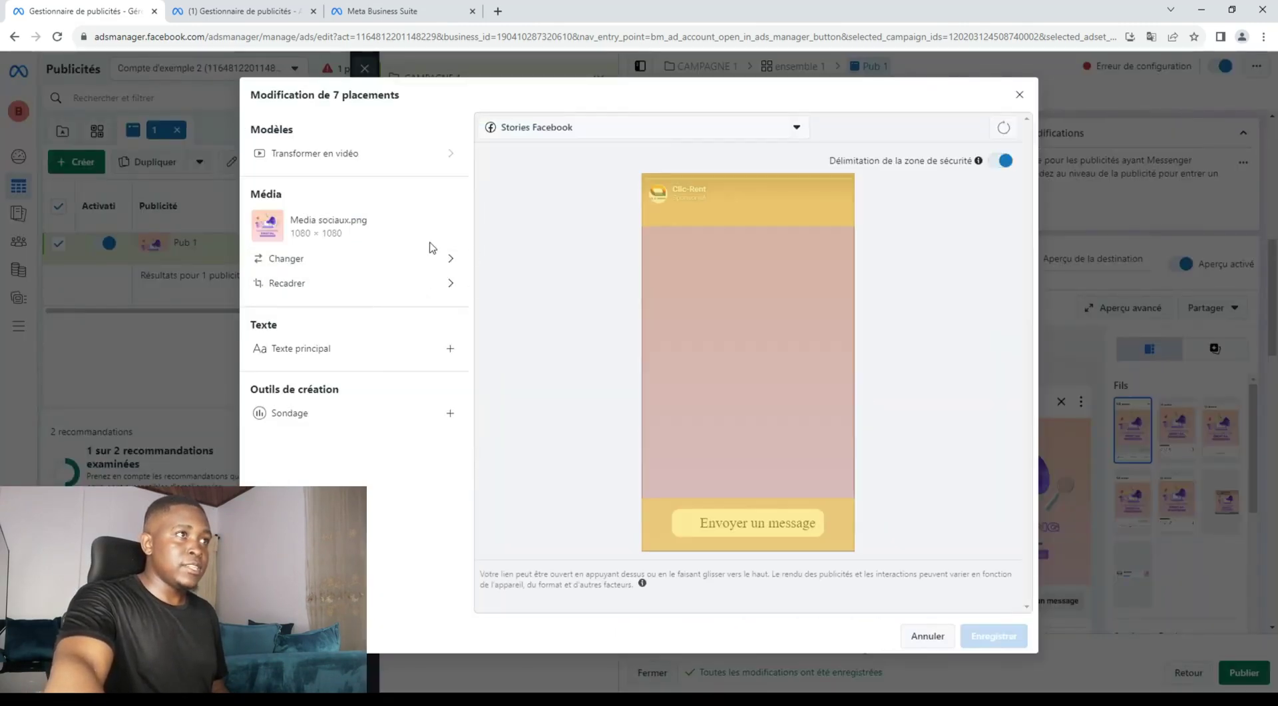
left_click(346, 266)
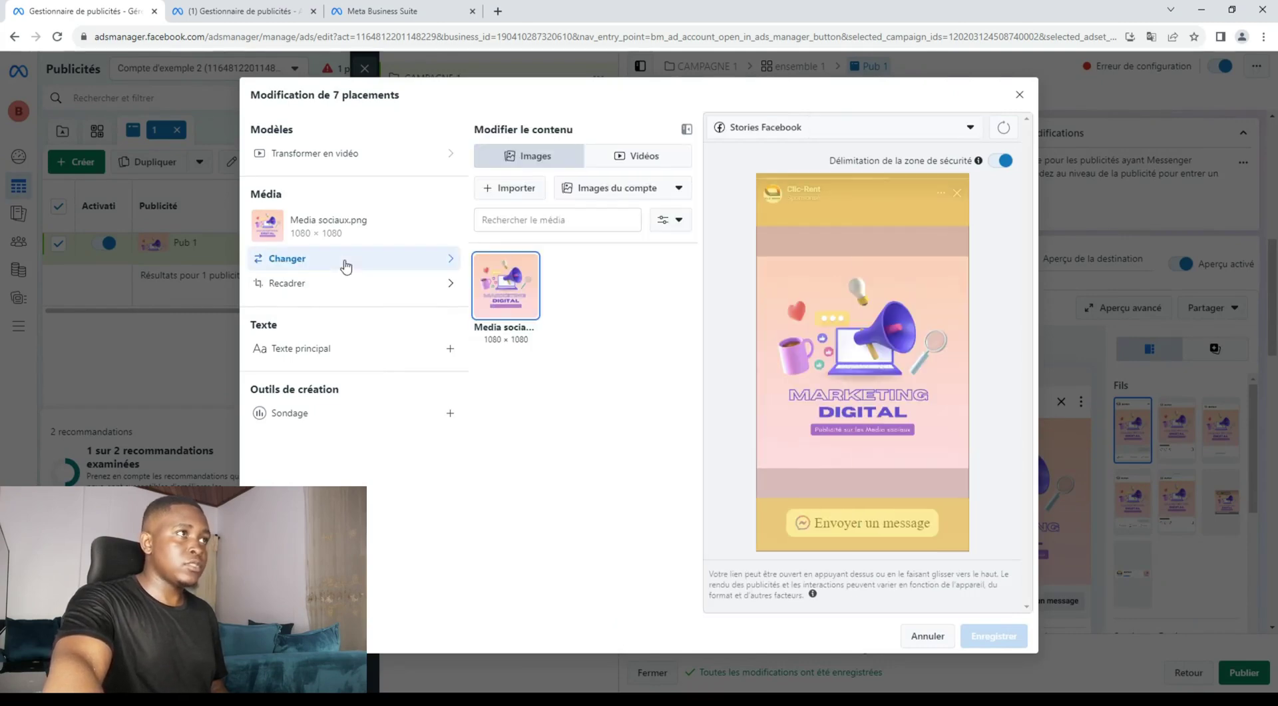
left_click(516, 189)
left_click(184, 111)
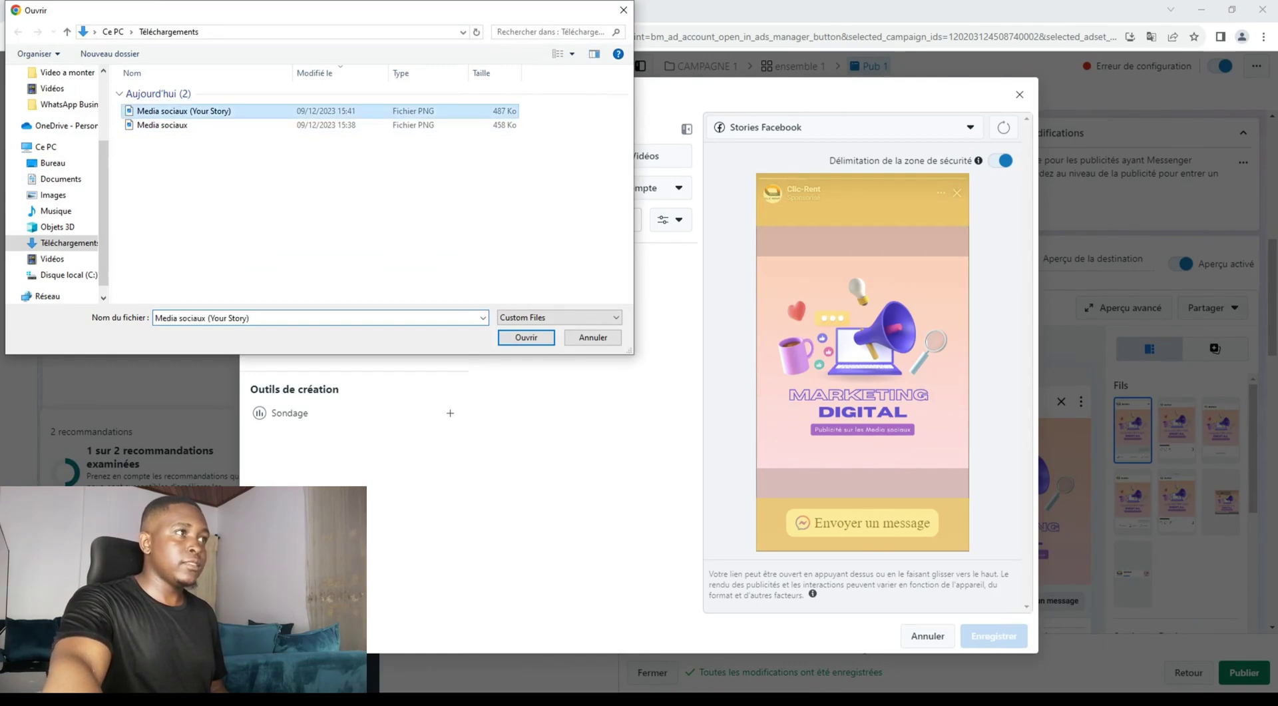
left_click(526, 336)
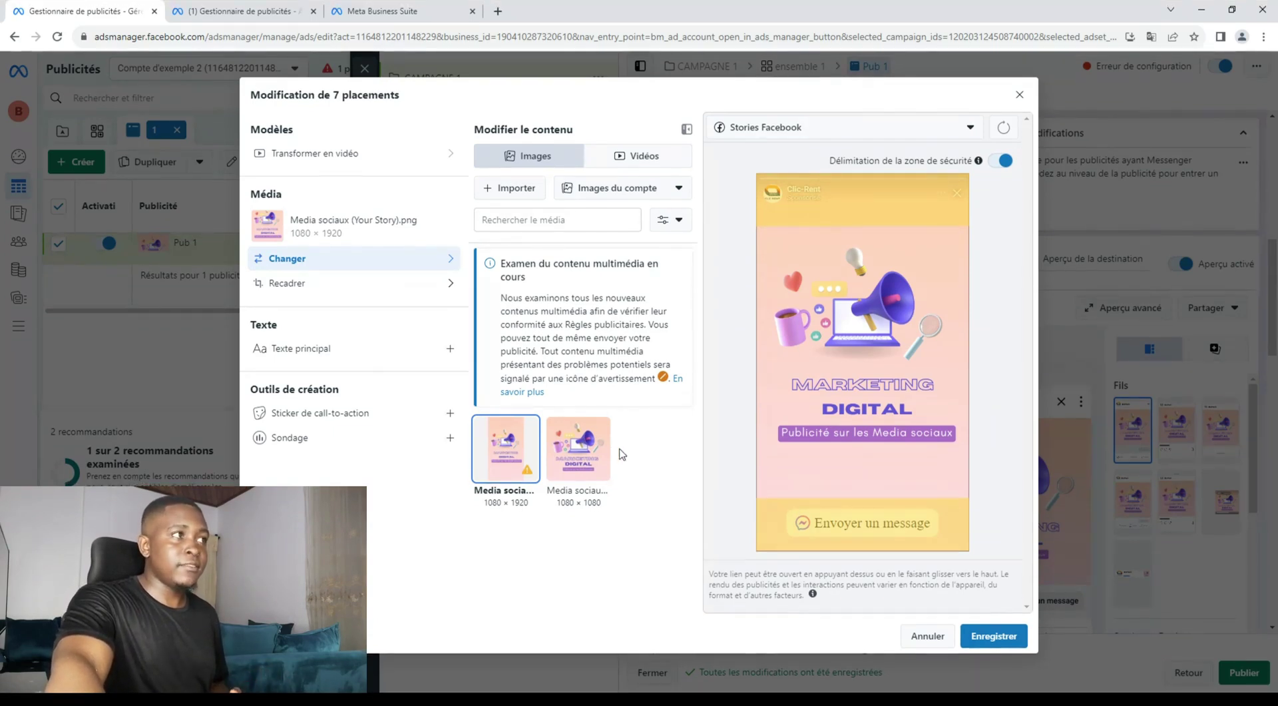
left_click(993, 636)
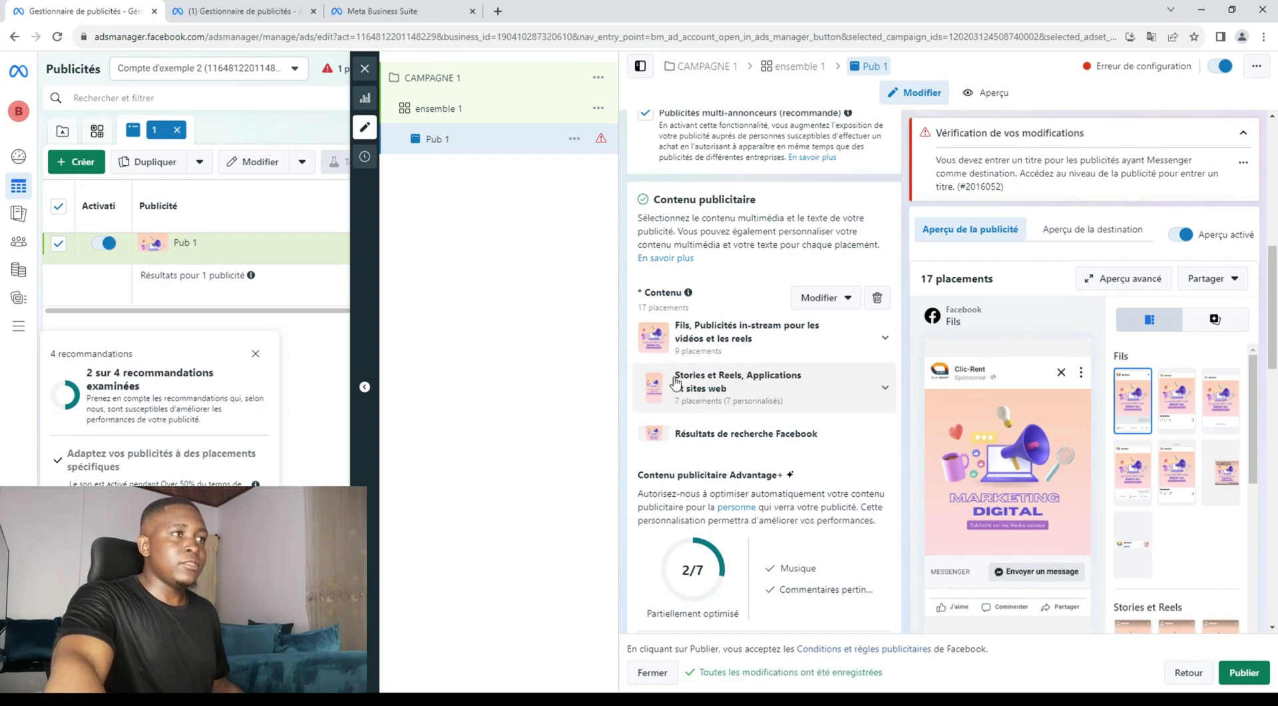
Examine the media replacement options for the Résultats de recherche Facebook placement and leave without saving.
scroll(688, 393, "down", 1)
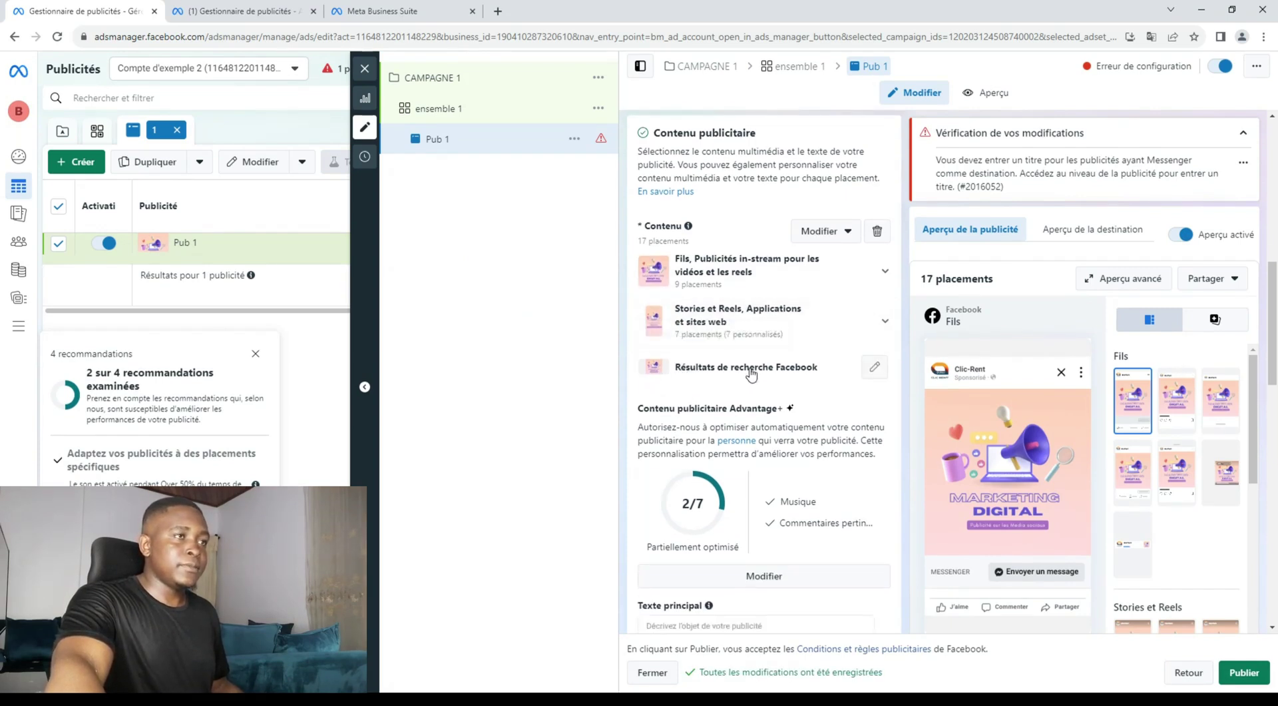
left_click(873, 367)
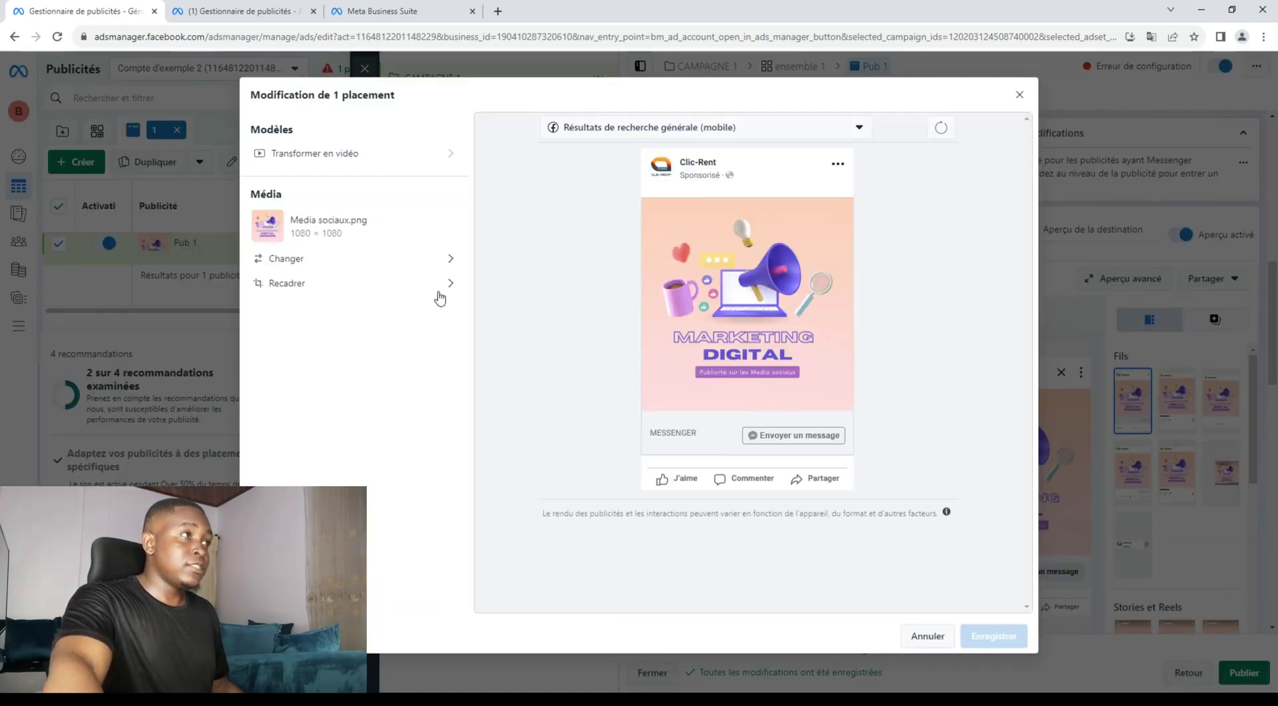
left_click(393, 263)
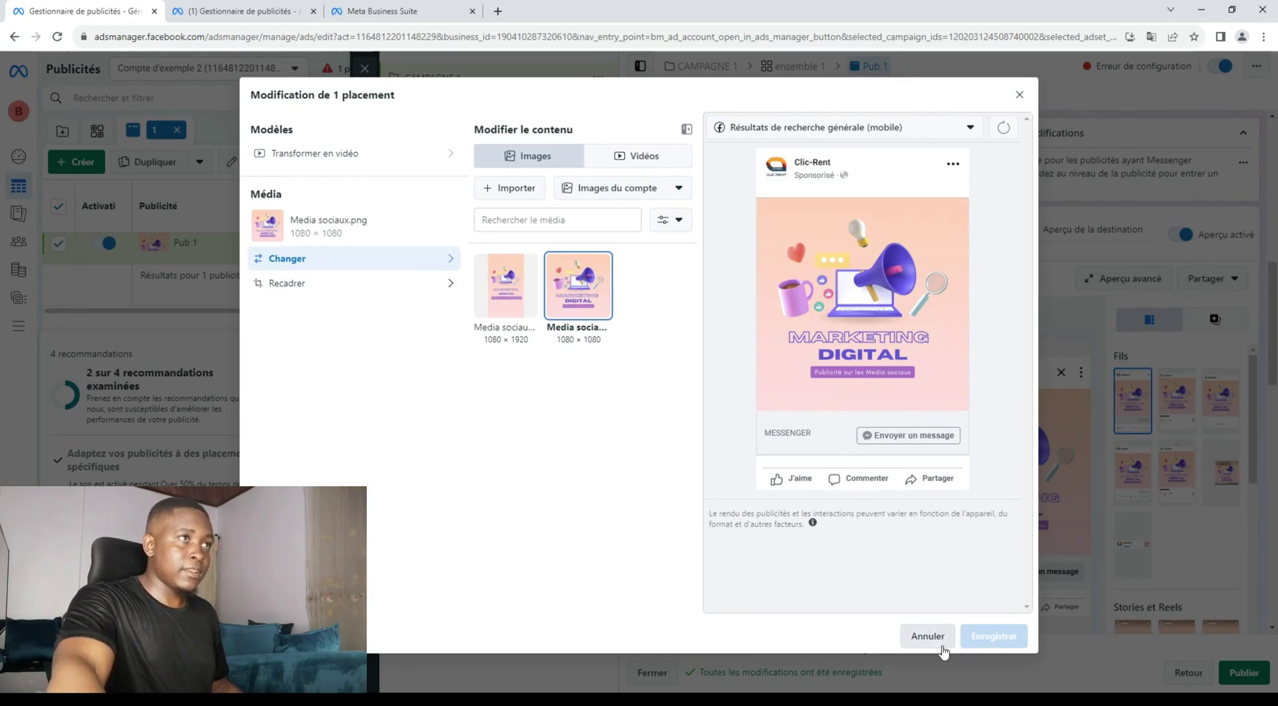
left_click(909, 633)
scroll(845, 383, "up", 2)
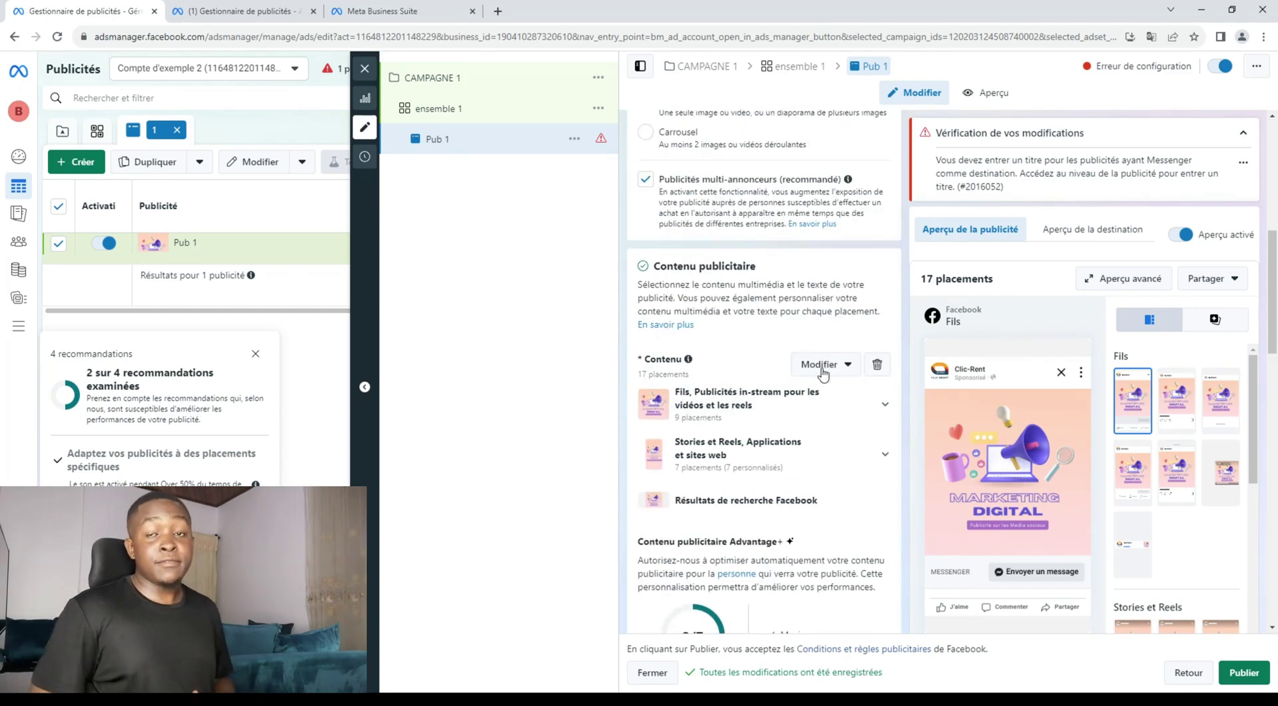
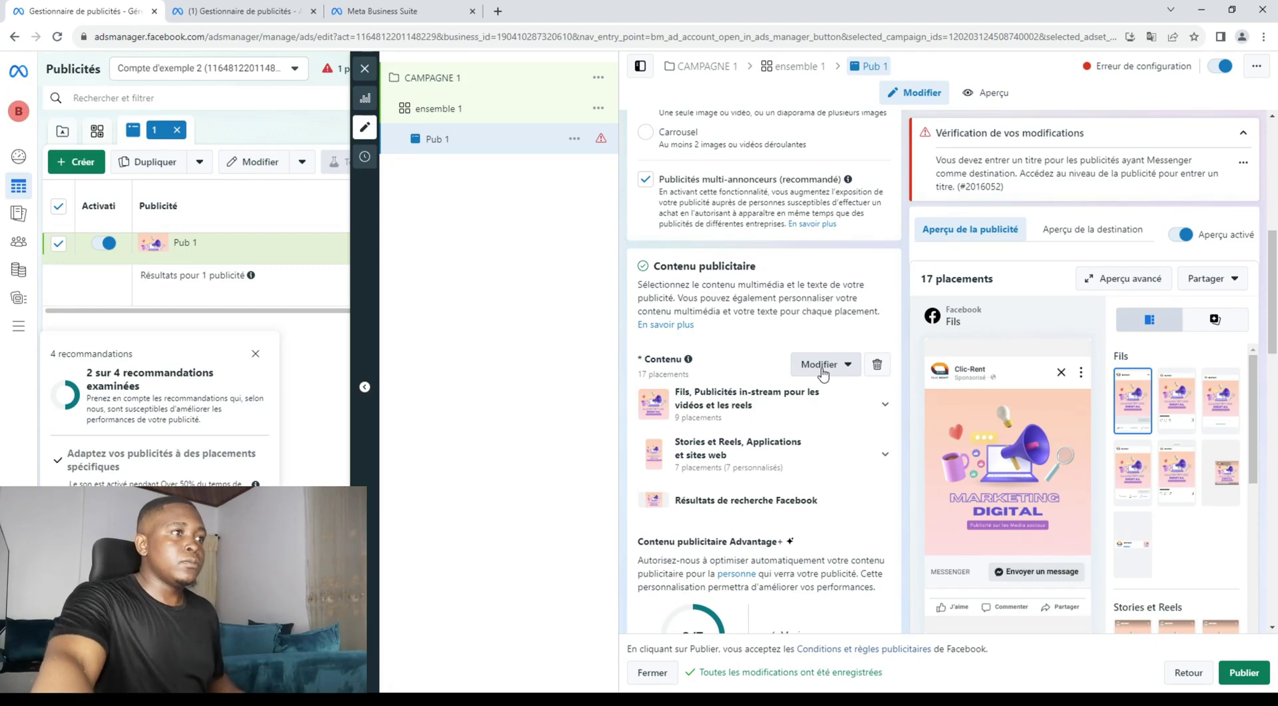
Write the primary text 'Envie de booster vos activités à travers la publicité sur les réseaux sociaux ?' with Facebook, Google & YouTube, Tiktok ads and free consultation lines.
scroll(823, 373, "down", 5)
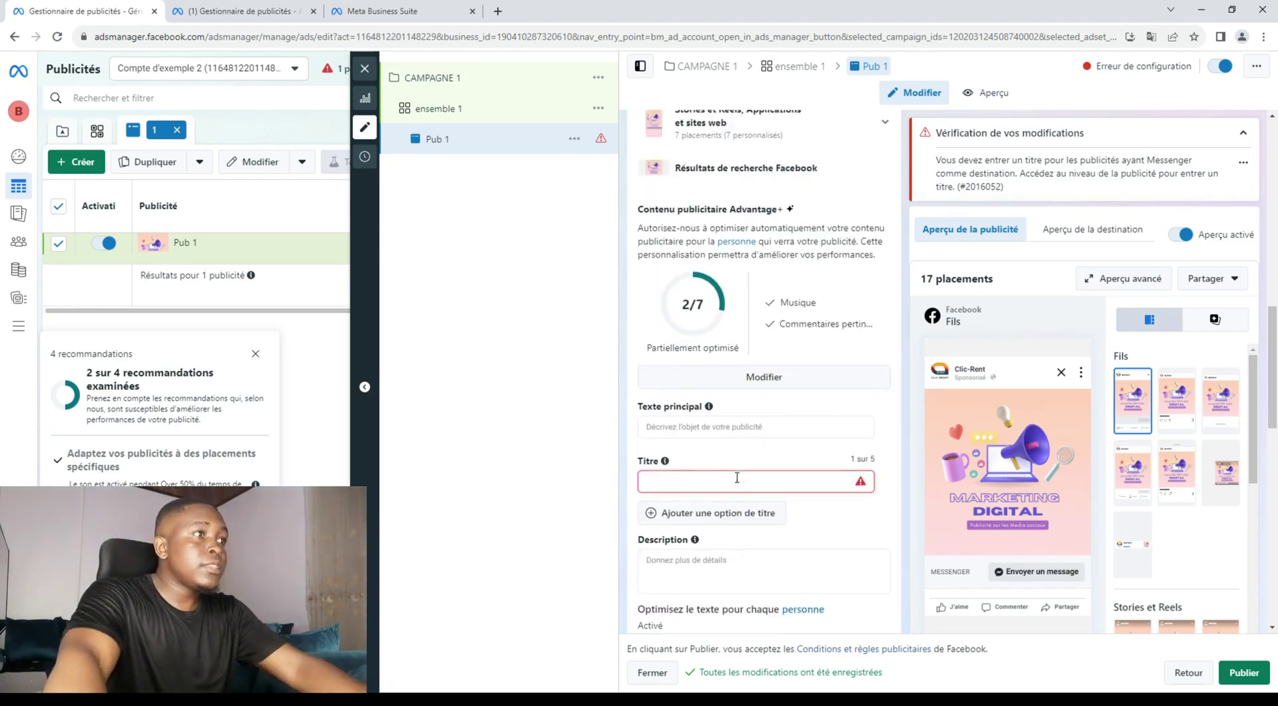
scroll(737, 476, "up", 1)
left_click(728, 491)
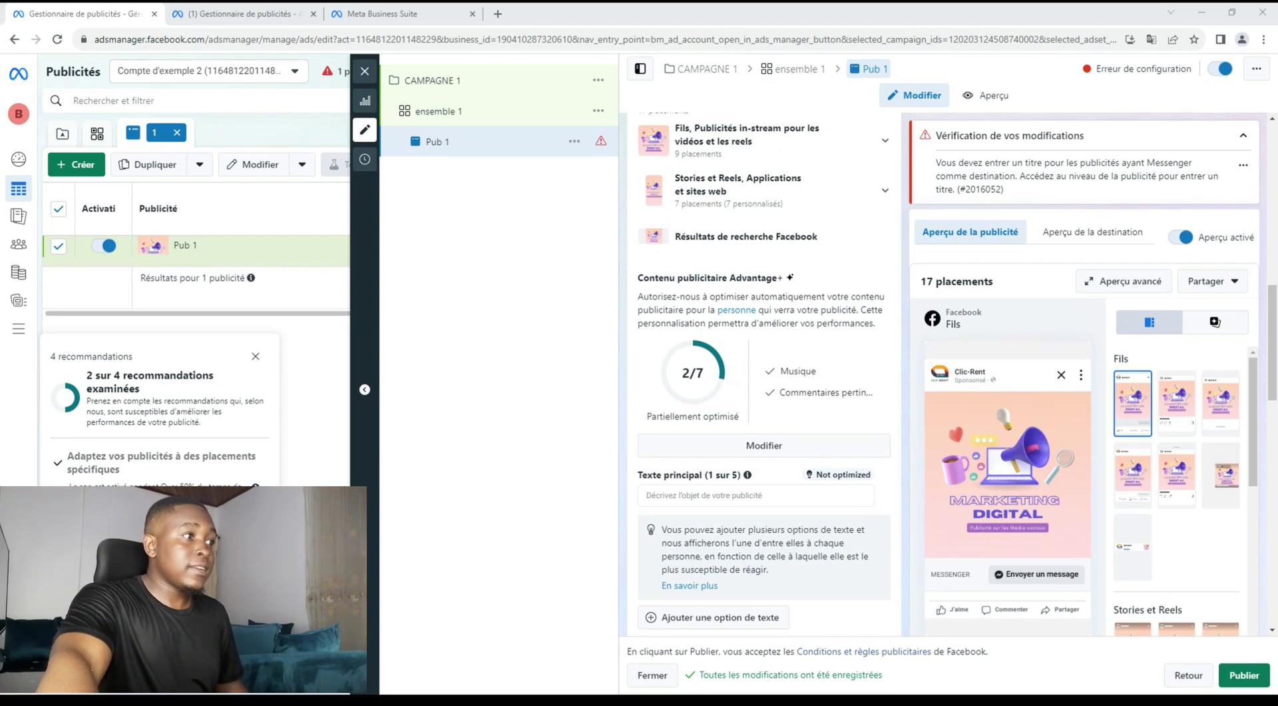
left_click(684, 492)
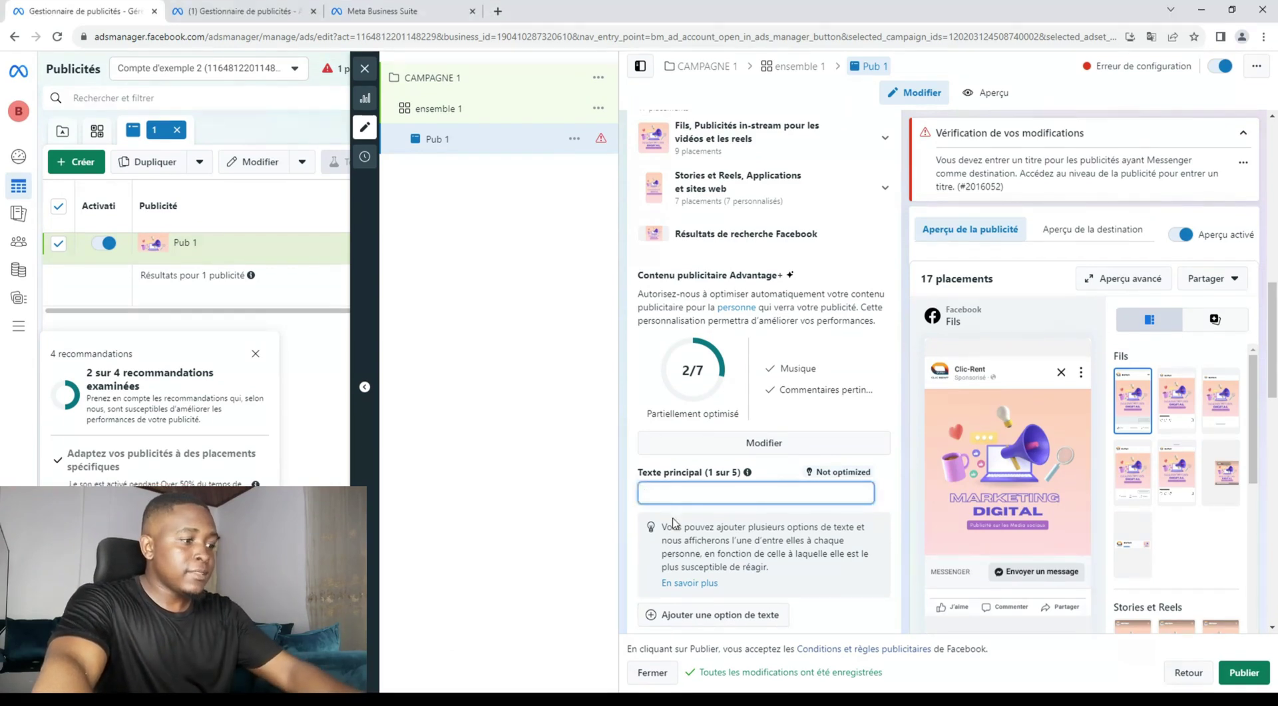
type("Envie de booster vos activités à travers la publicité sur les réseaux sociaux ?  - Facebook Ad - Google & YouTube Ads - Tiktok ads  Réservez votre consultation gratuite dès aujourd'hui")
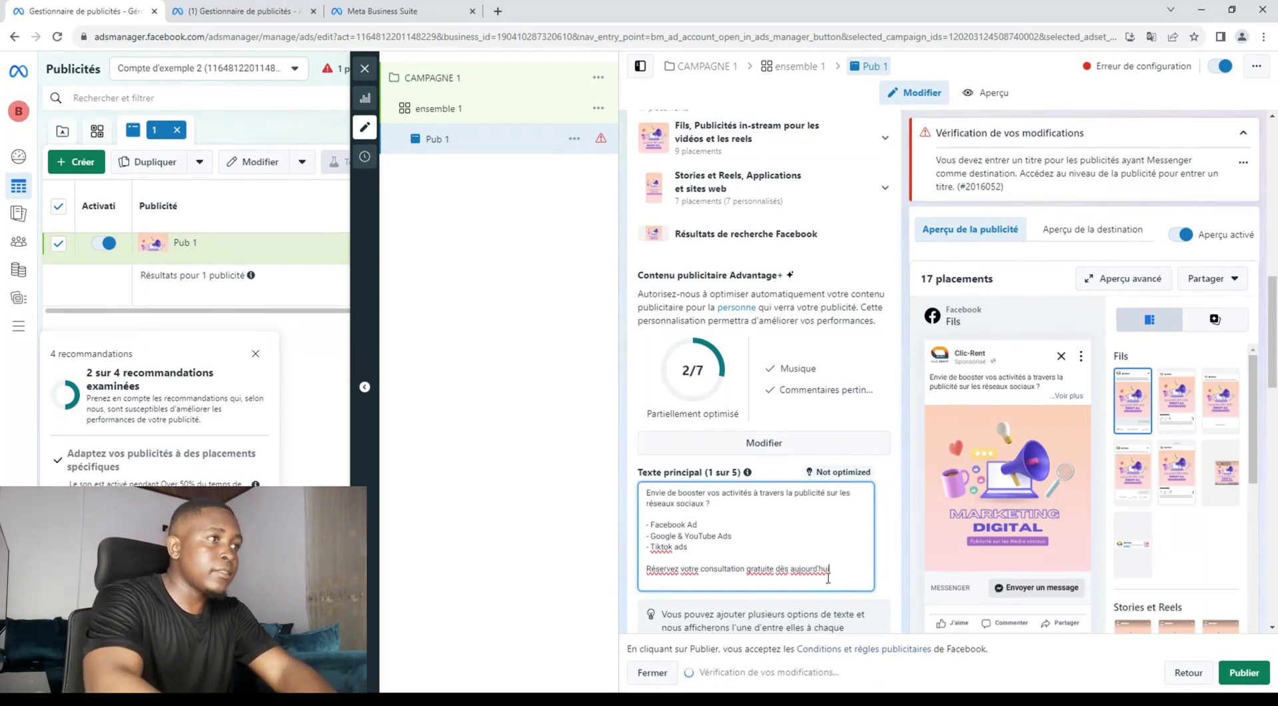
key("Return")
key("Return")
type("HTT")
key("BackSpace")
key("BackSpace")
key("BackSpace")
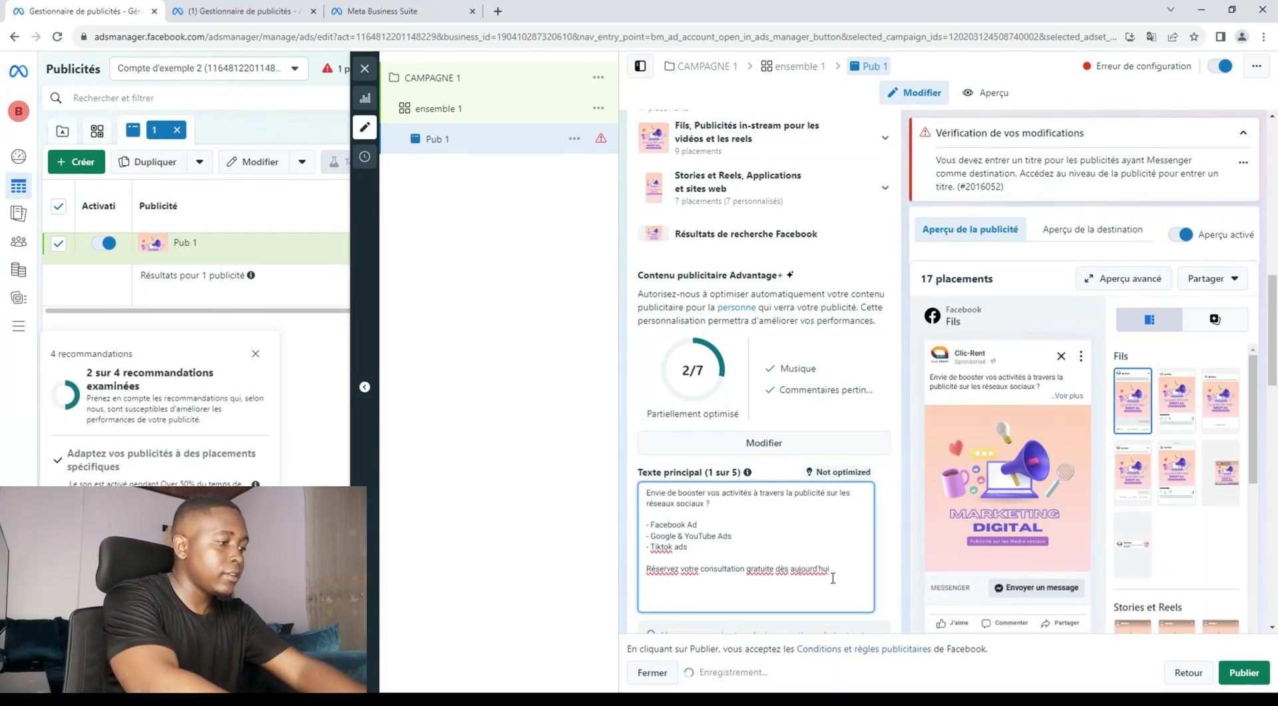
type("https://monsiteweb")
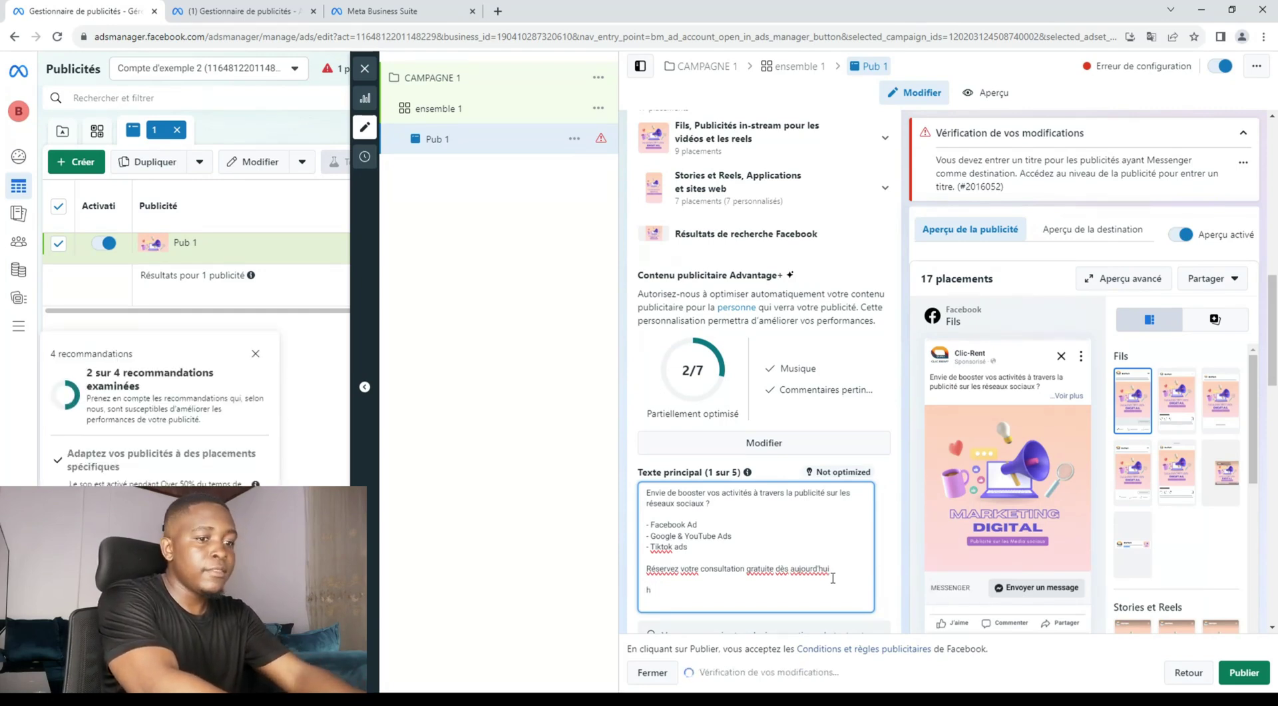
type(".com")
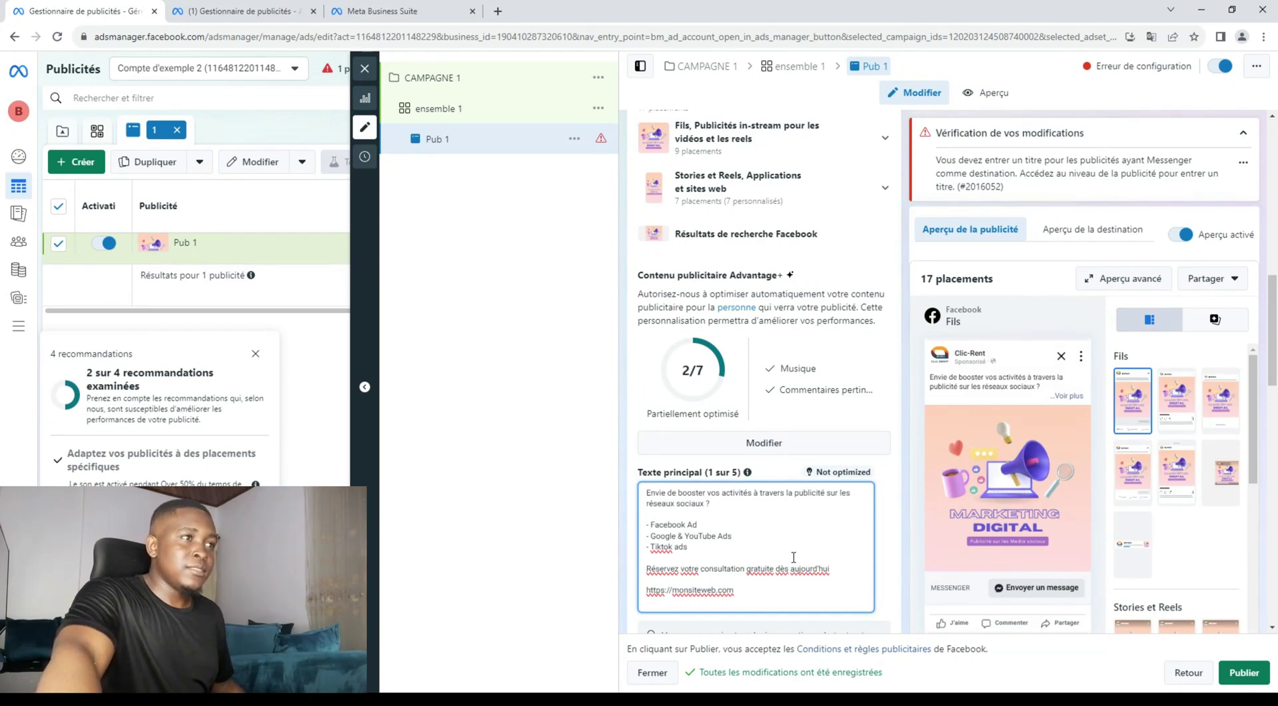
Enter 'Consultation Gratuite' as the title of the ad Pub 1.
scroll(799, 565, "down", 3)
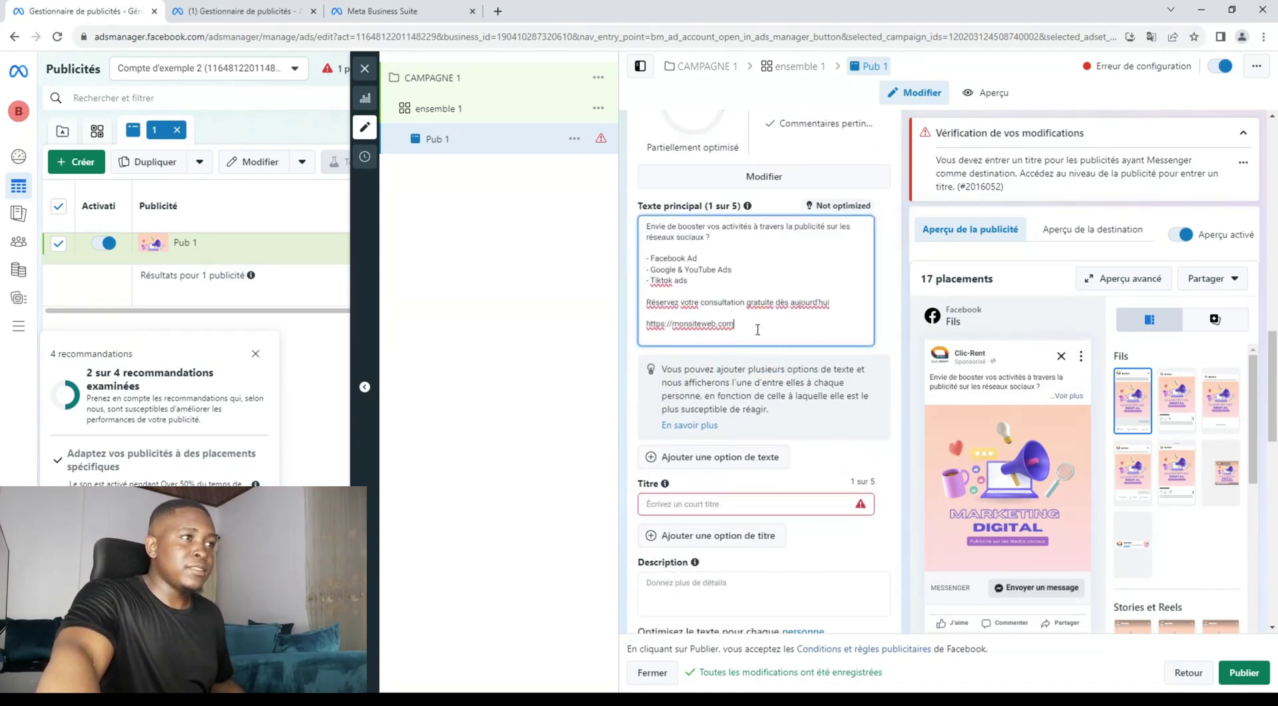
left_click(691, 503)
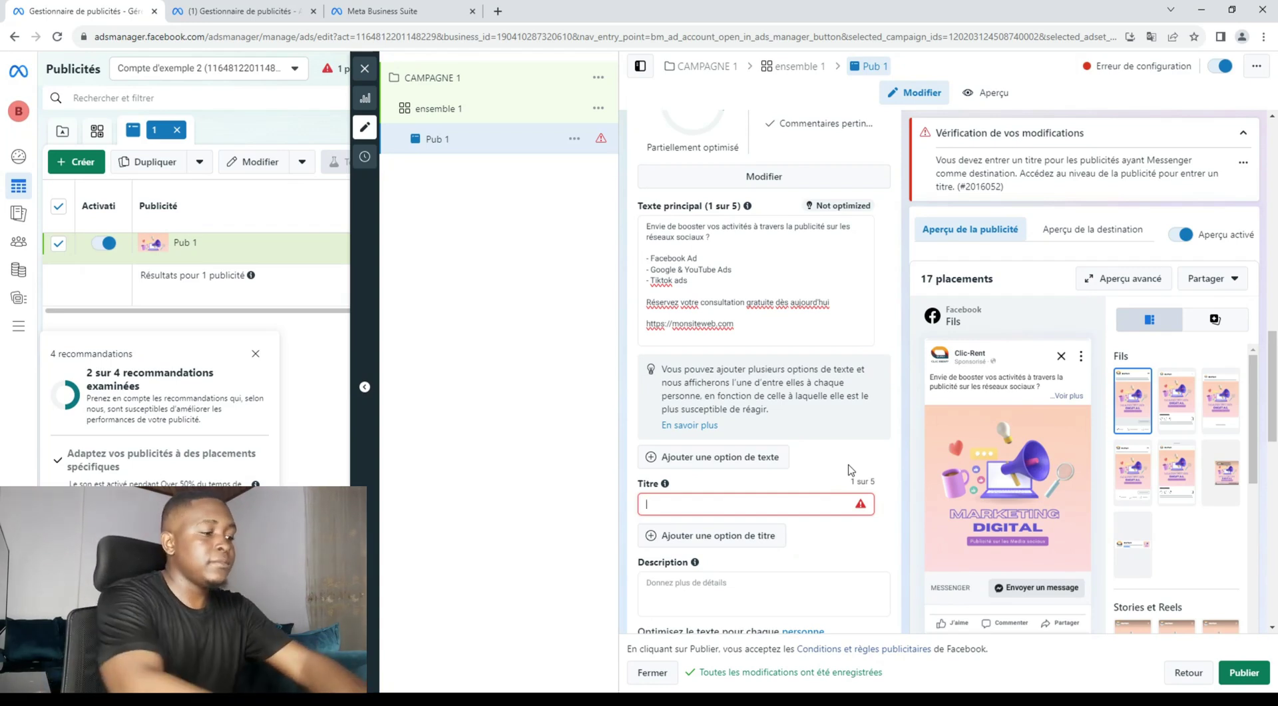
type("Co")
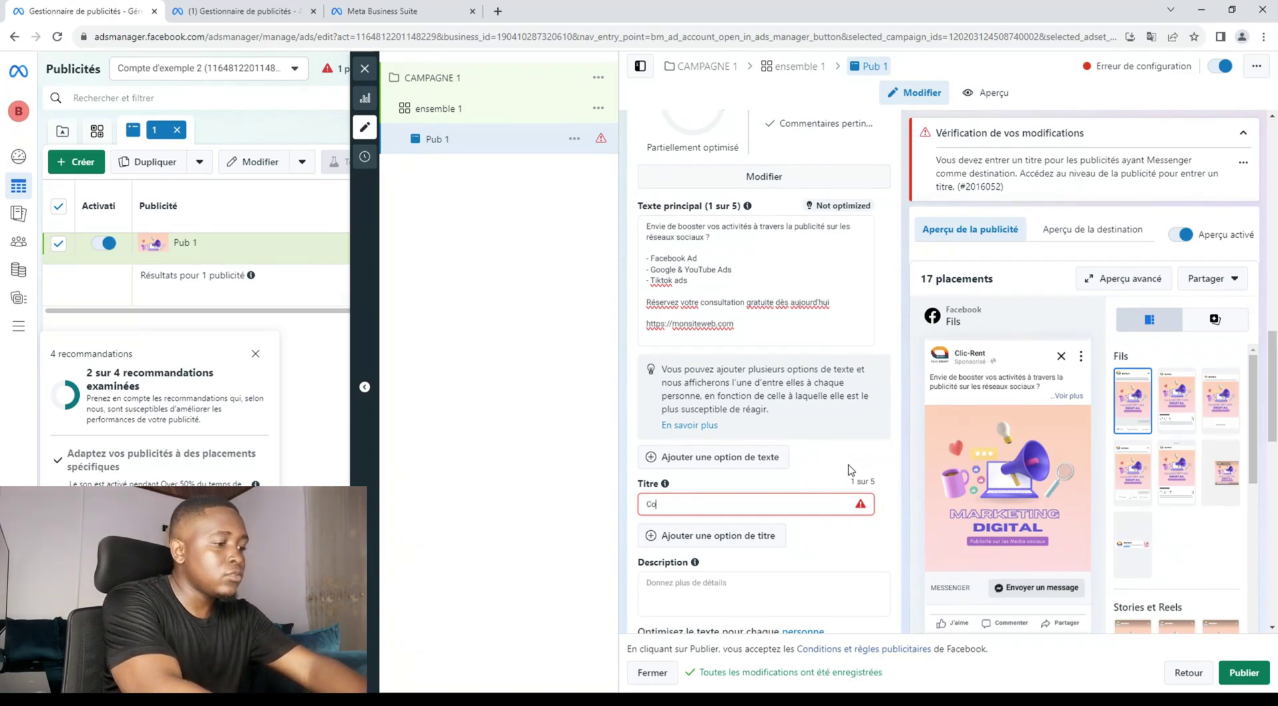
type("nsultaition")
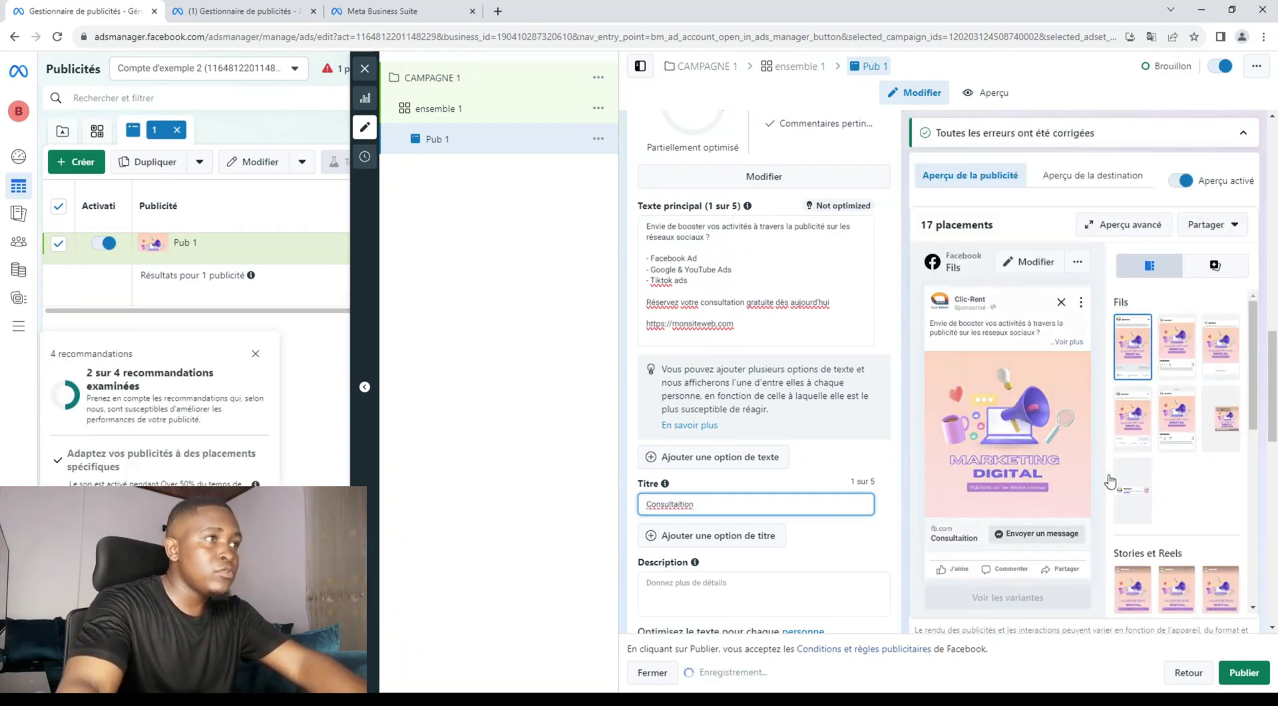
left_click(679, 504)
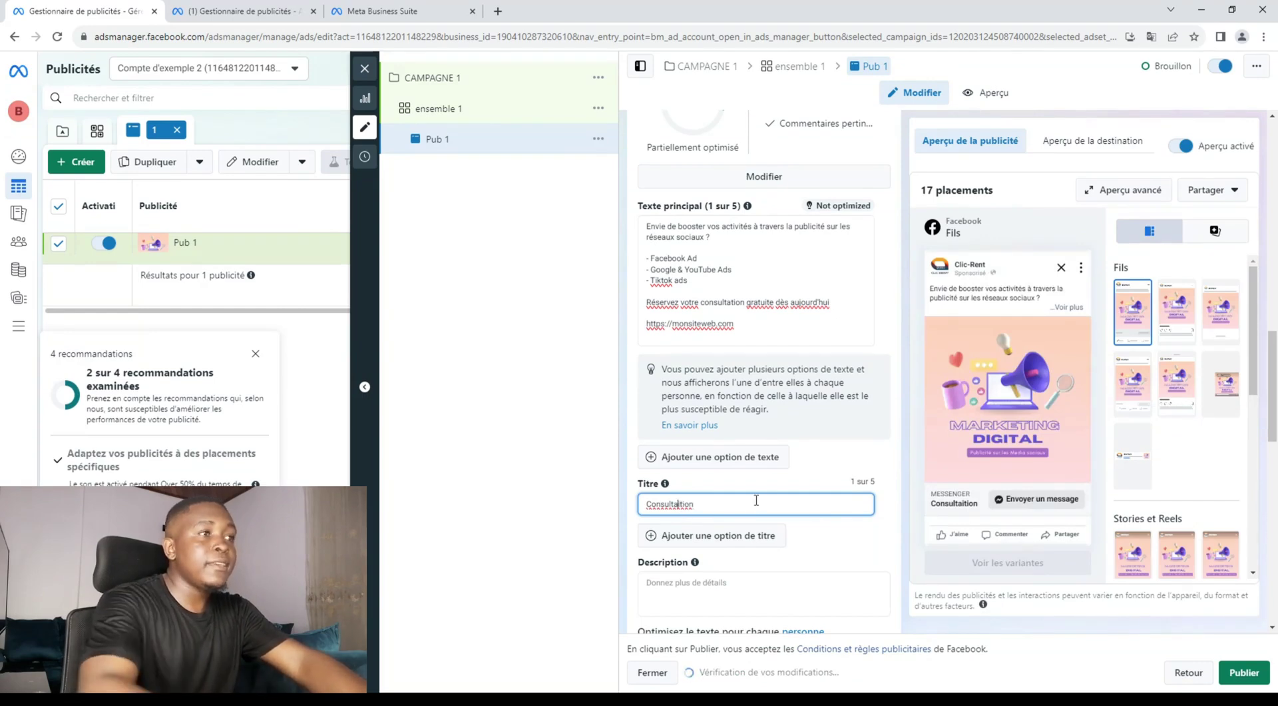
key("BackSpace")
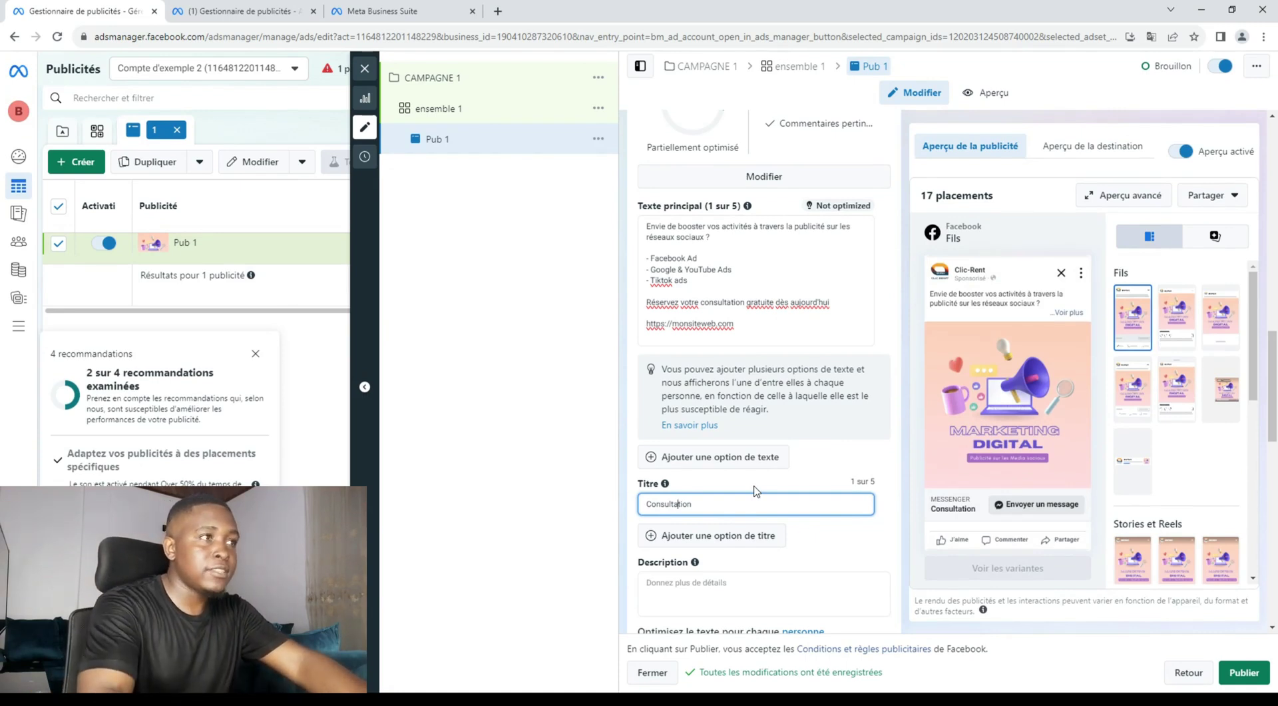
key("End")
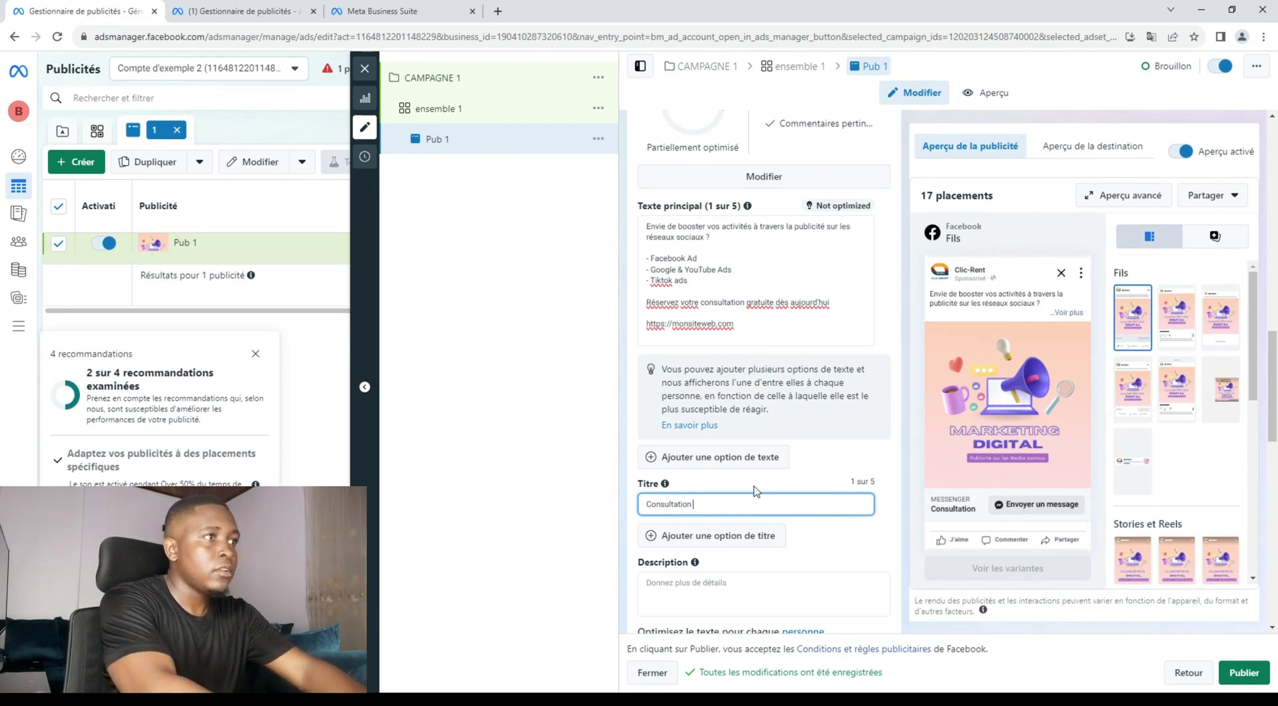
type("Gr")
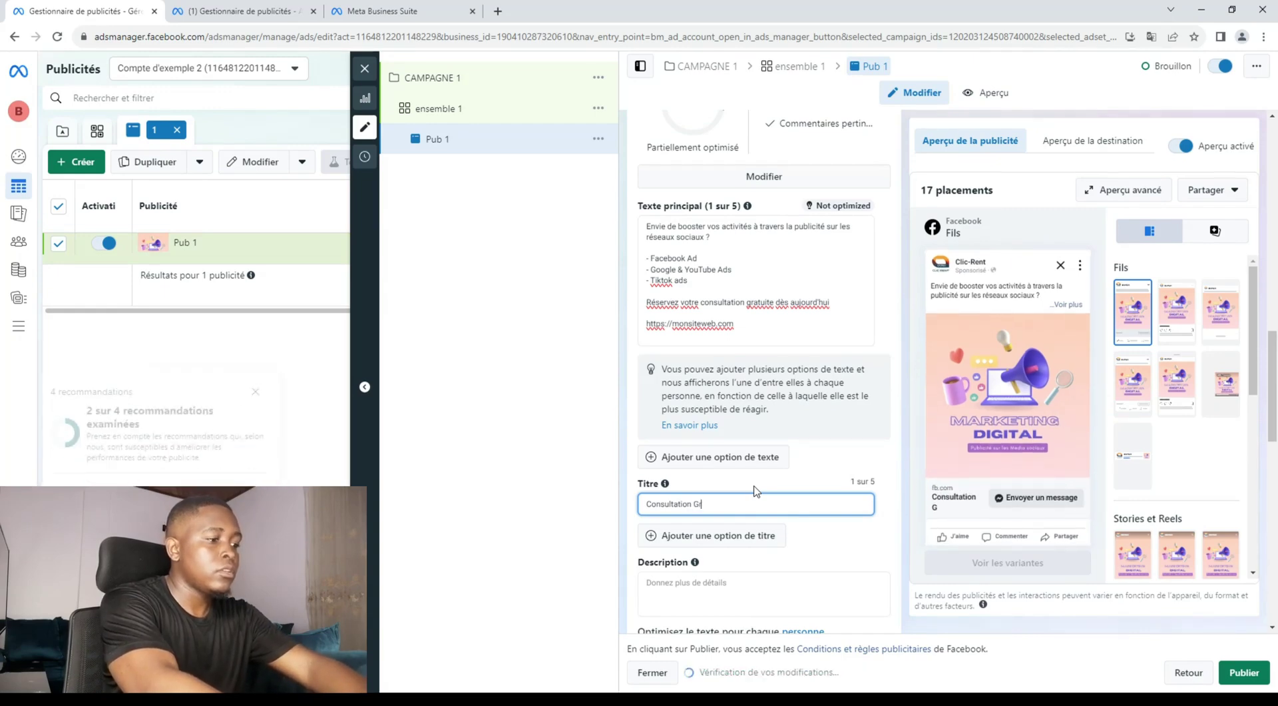
type("atuite")
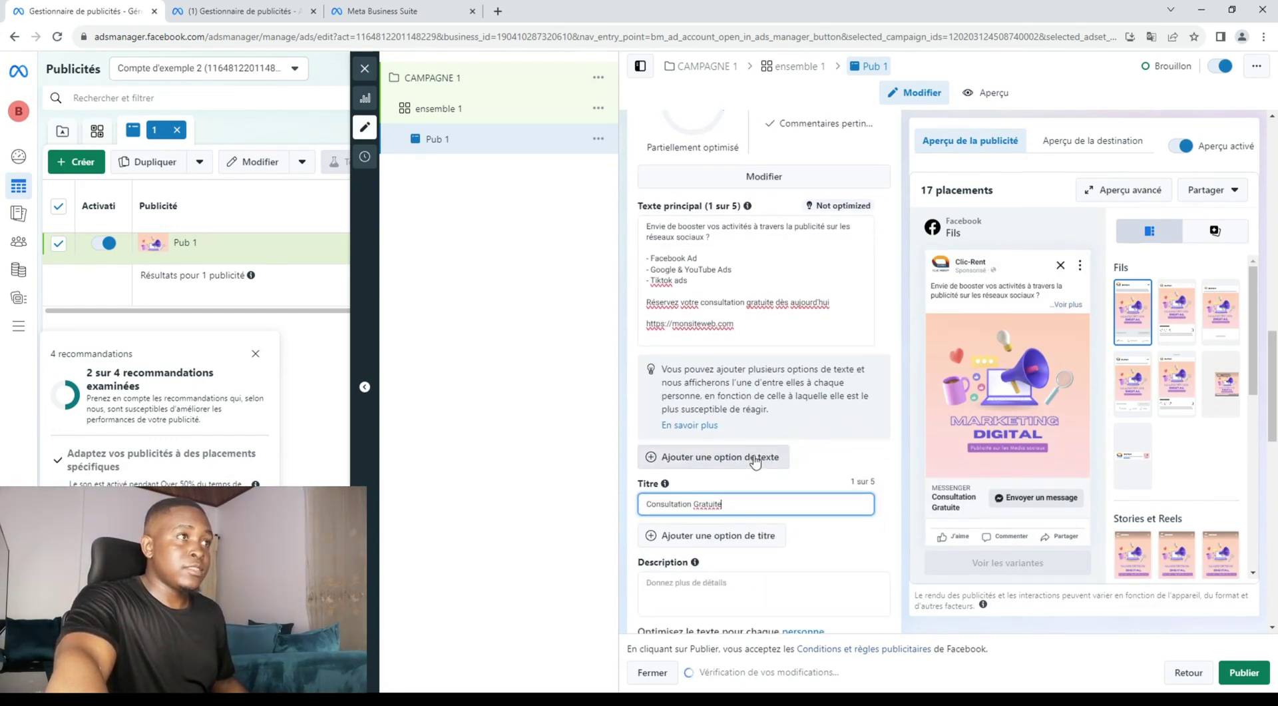
Add a second primary text option that reuses the opening question 'Envie de booster vos activités à travers la publicité sur les réseaux sociaux ?'.
left_click(753, 459)
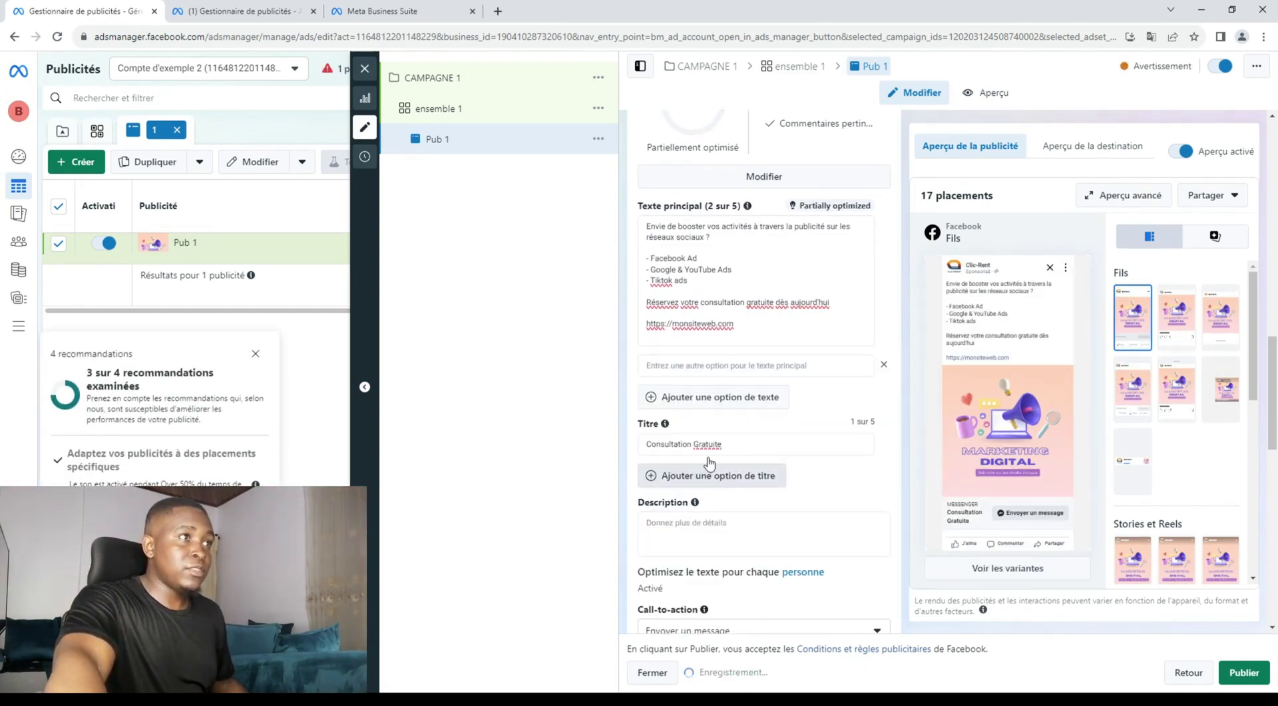
left_click(695, 365)
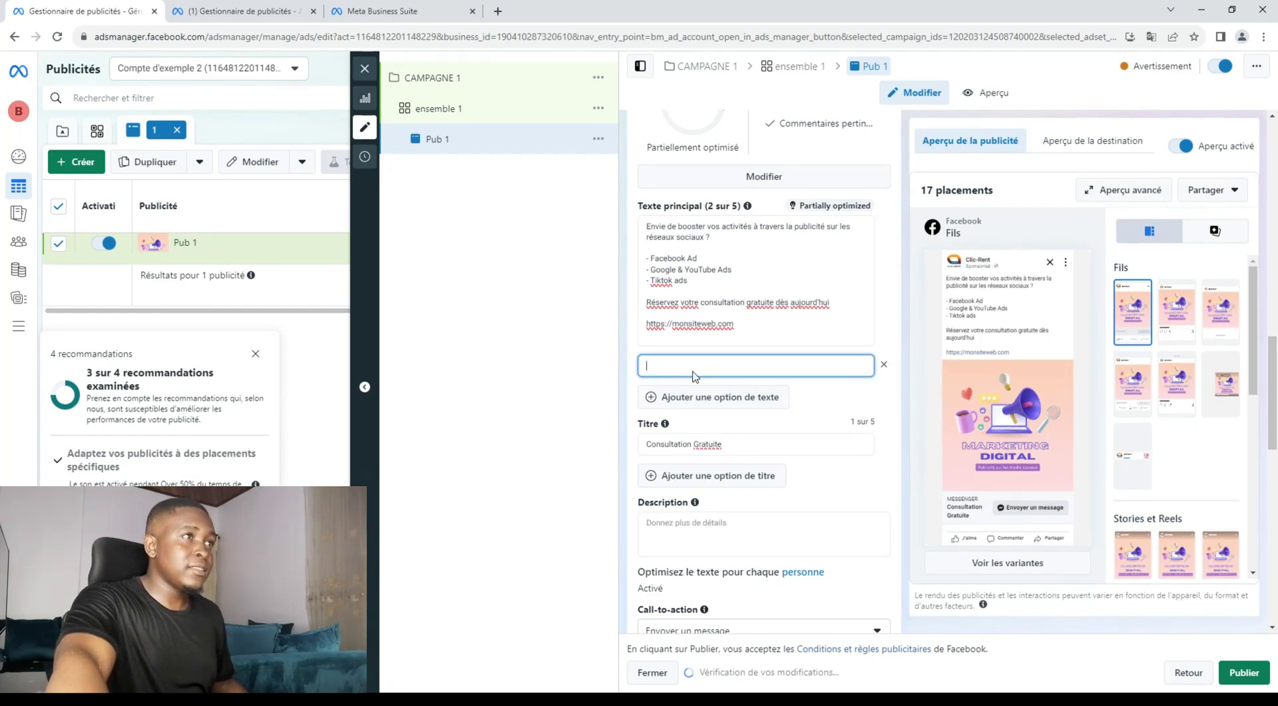
left_click_drag(712, 235, 611, 229)
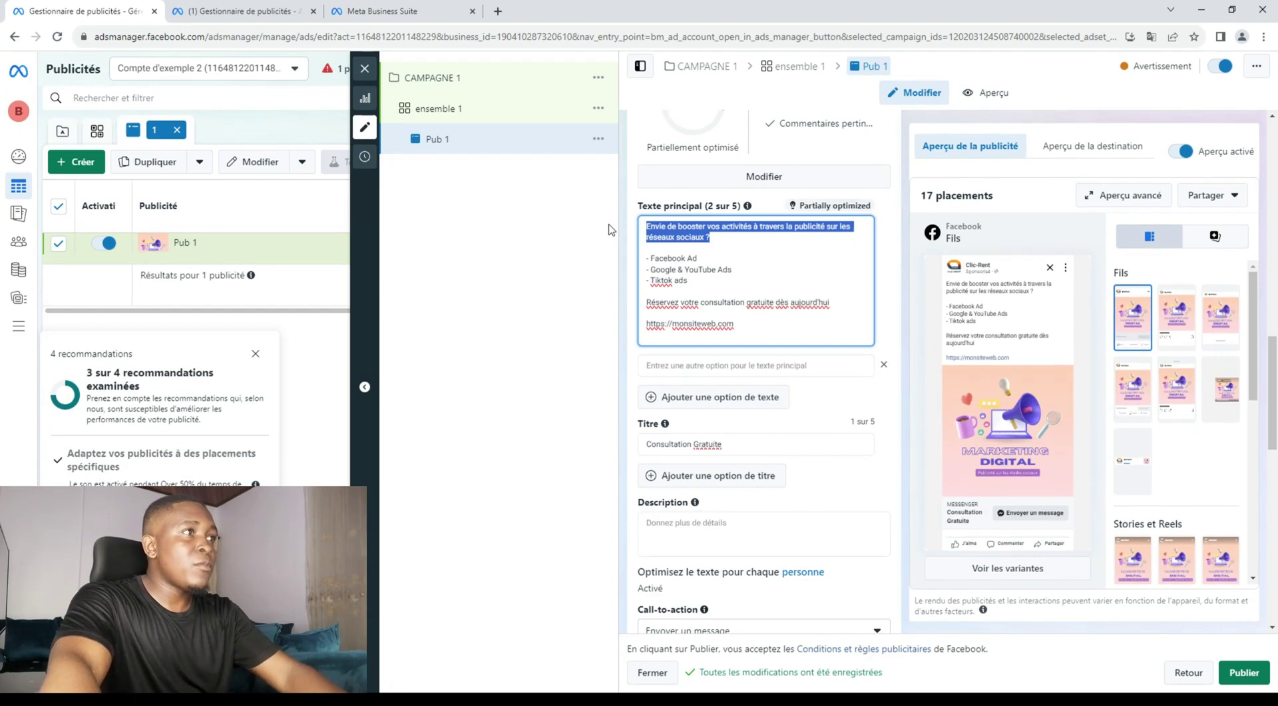
left_click(680, 366)
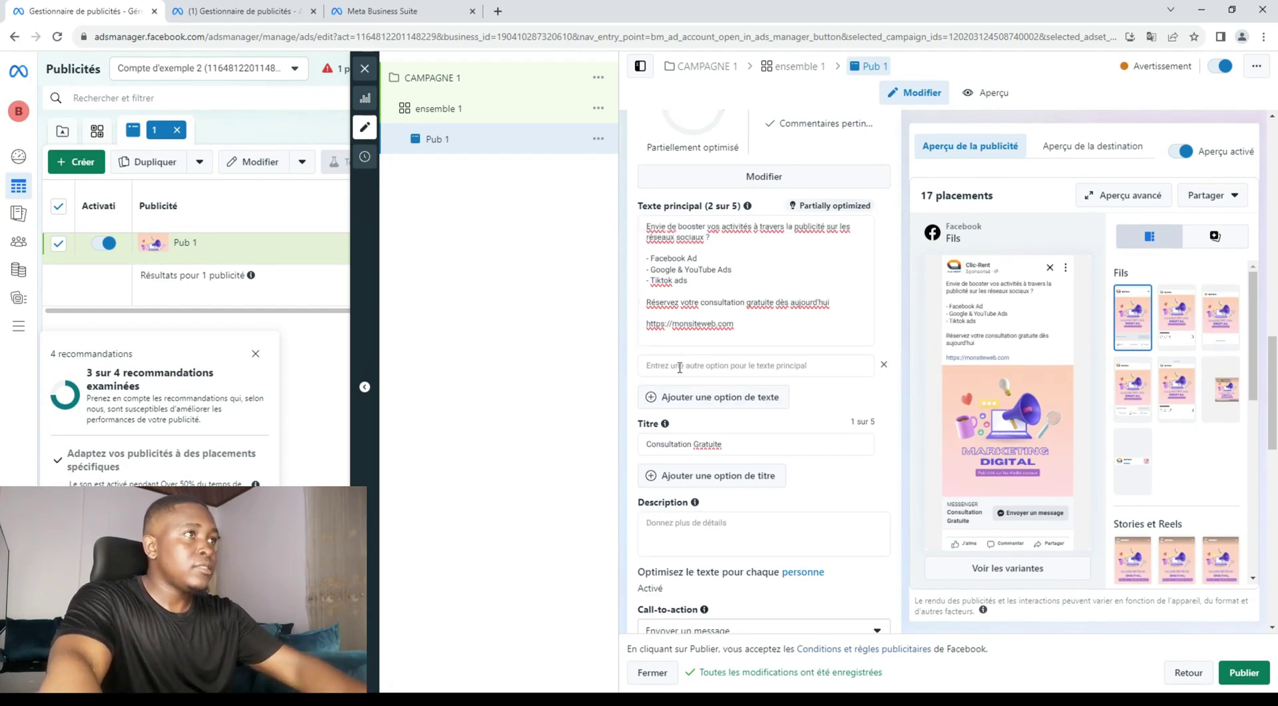
type("Envie de booster vos activités à travers la publicité sur les réseaux sociaux ?")
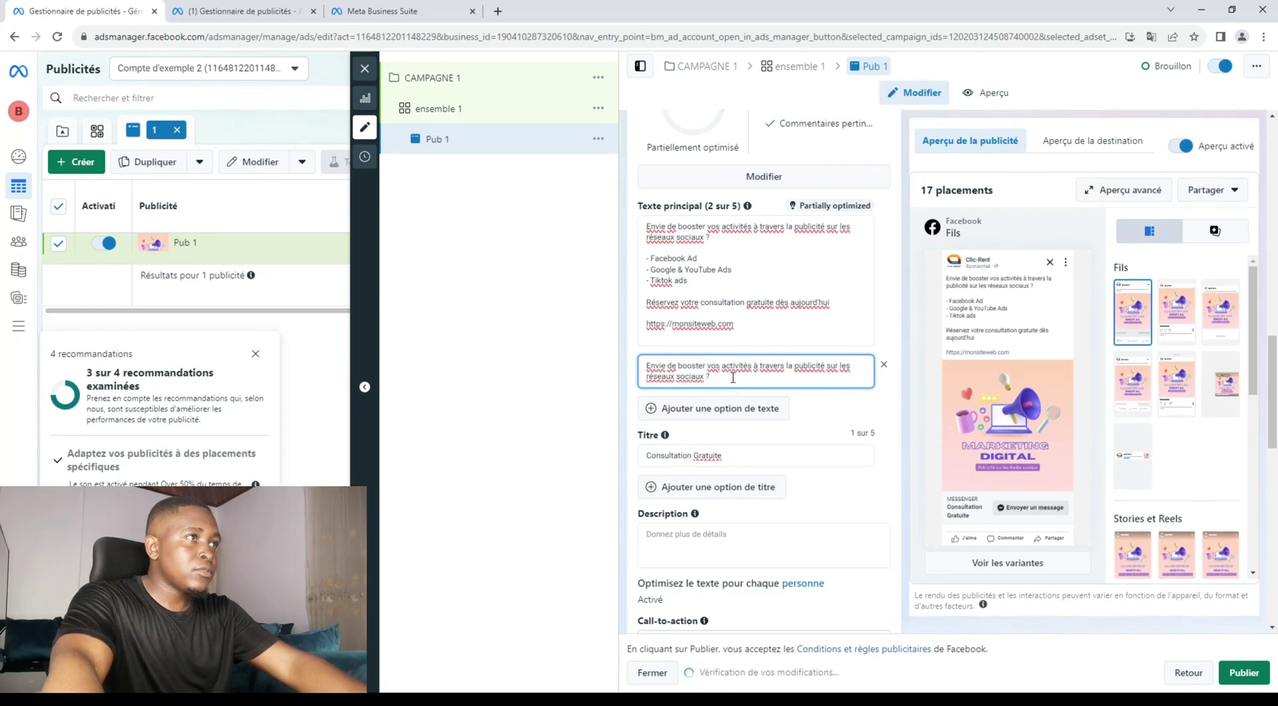
left_click_drag(649, 301, 774, 360)
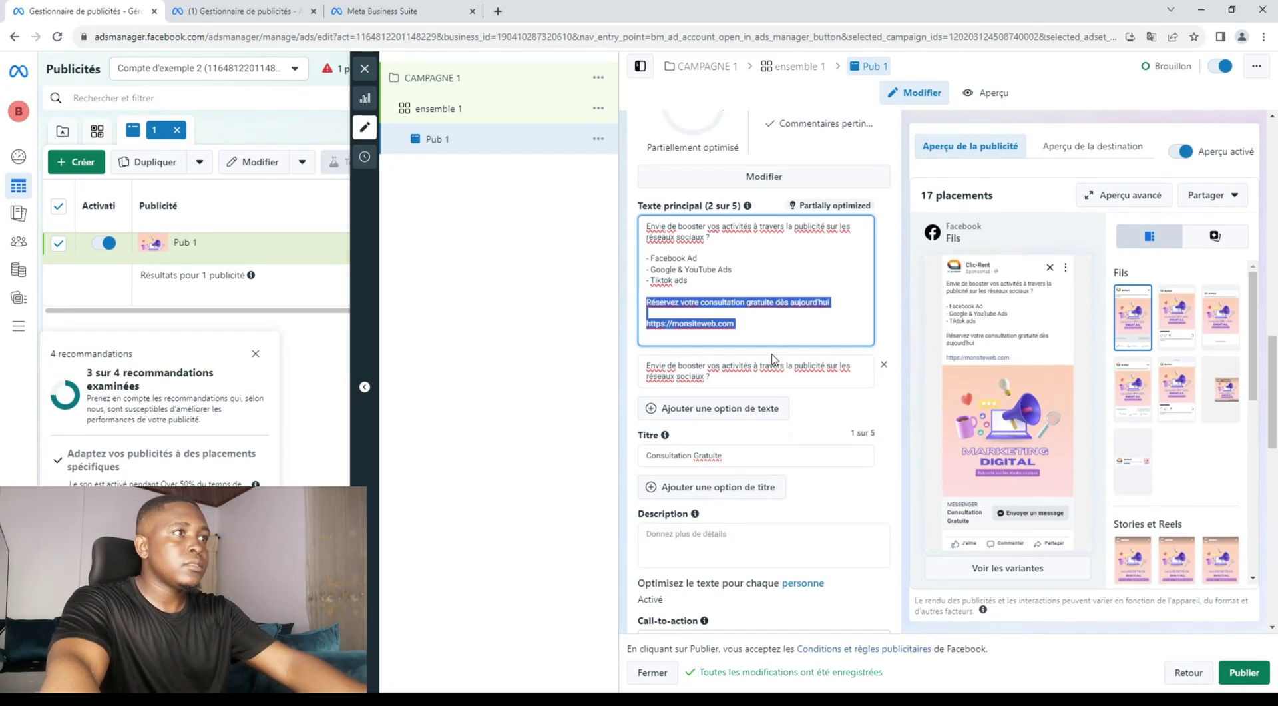
left_click(726, 378)
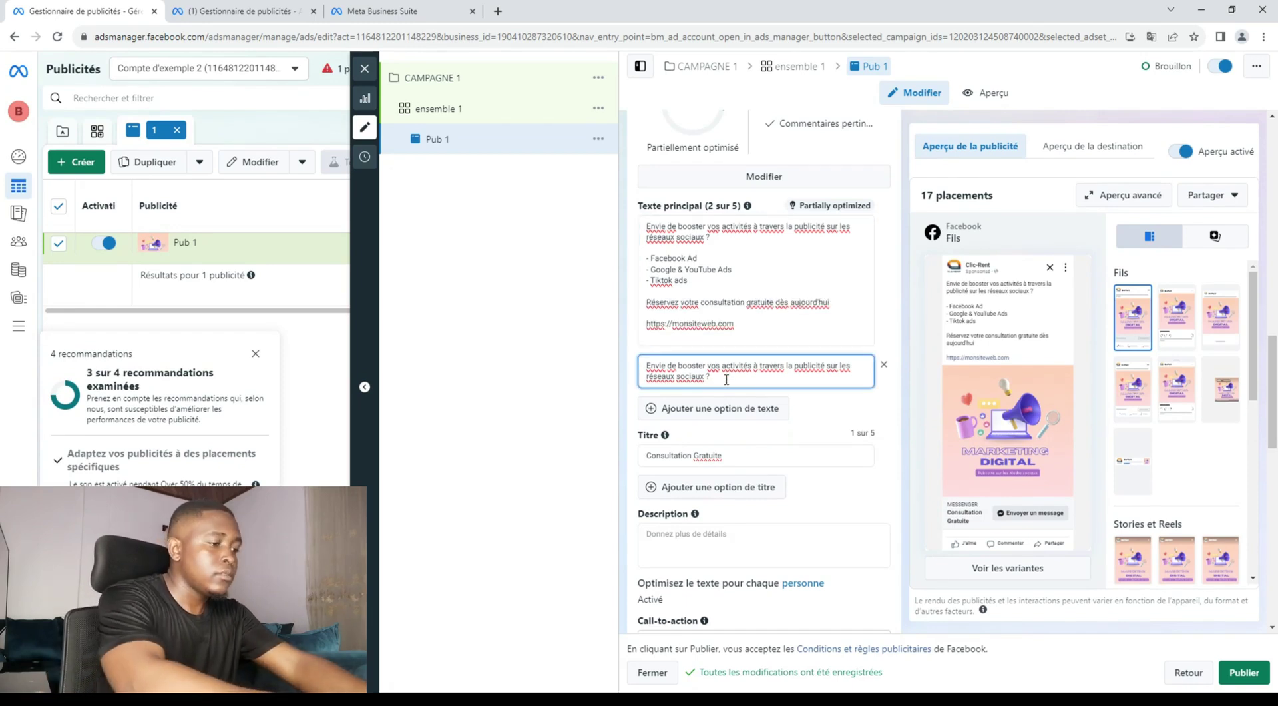
key("Return")
key("Return")
type("Réservez votre consultation gratuite dès aujourd'hui  https://monsiteweb.com")
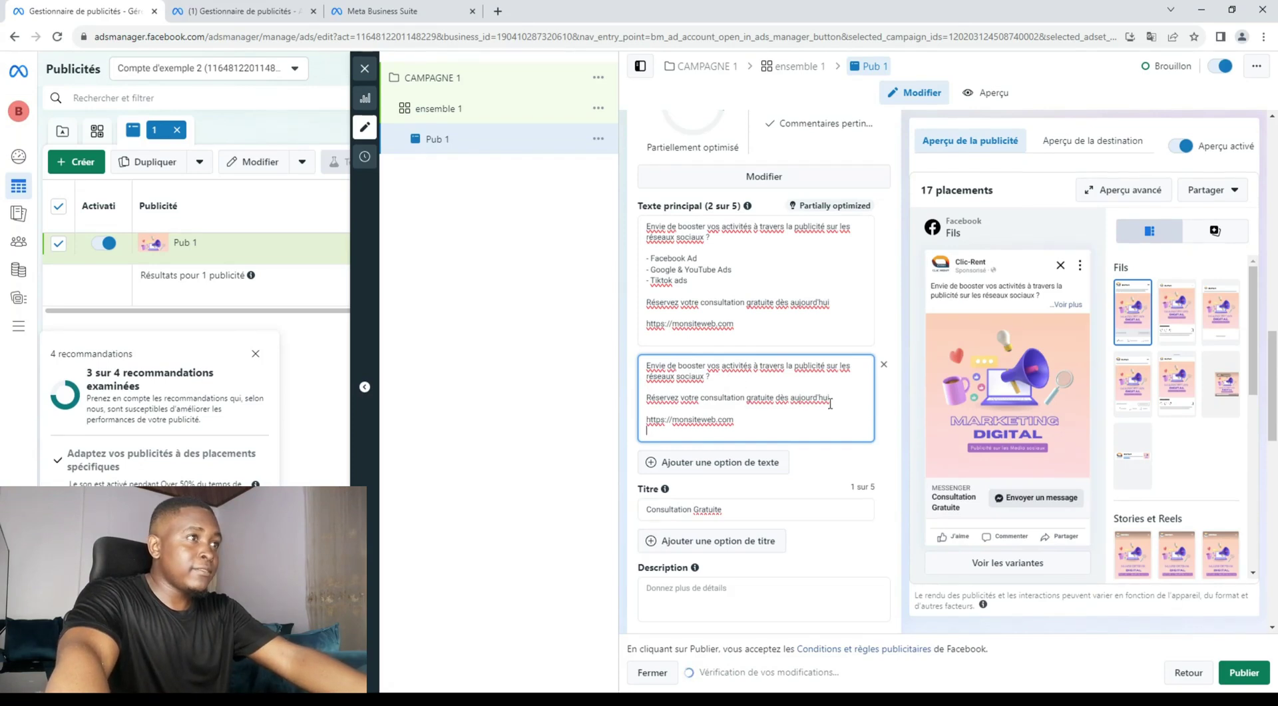
Expand the full primary text in the Facebook Fils ad preview.
scroll(780, 472, "down", 1)
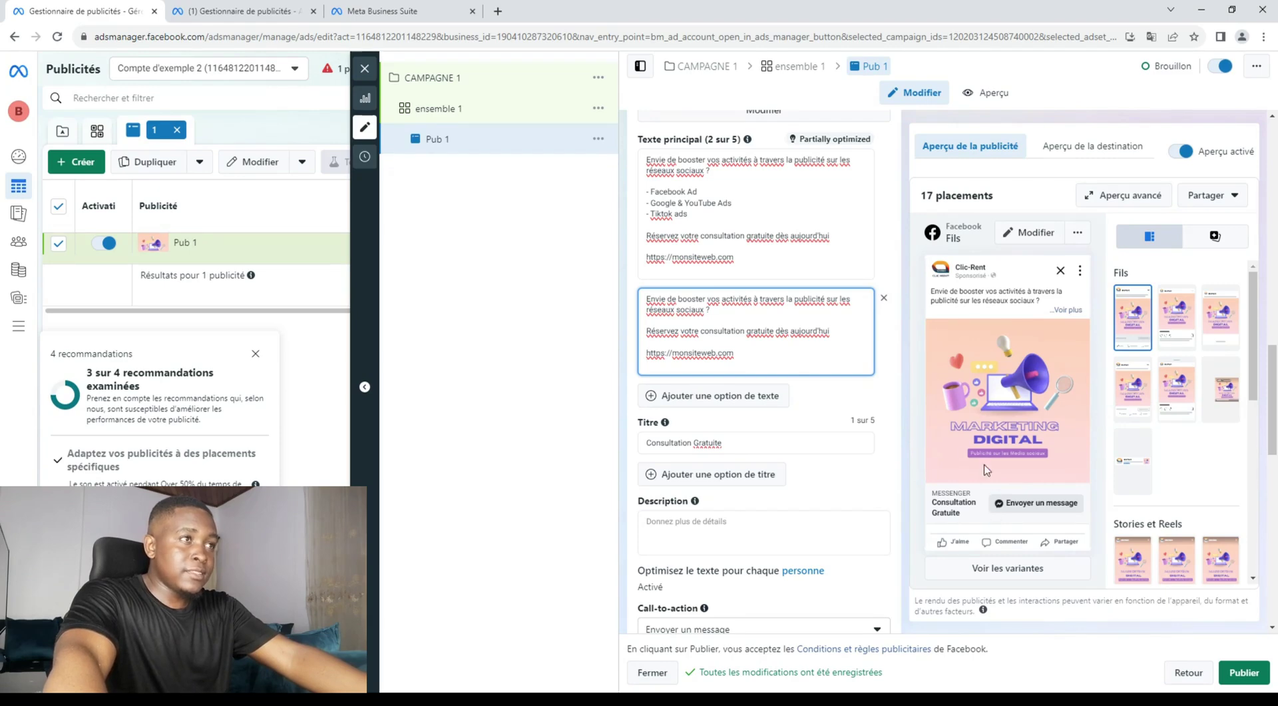
scroll(935, 421, "up", 3)
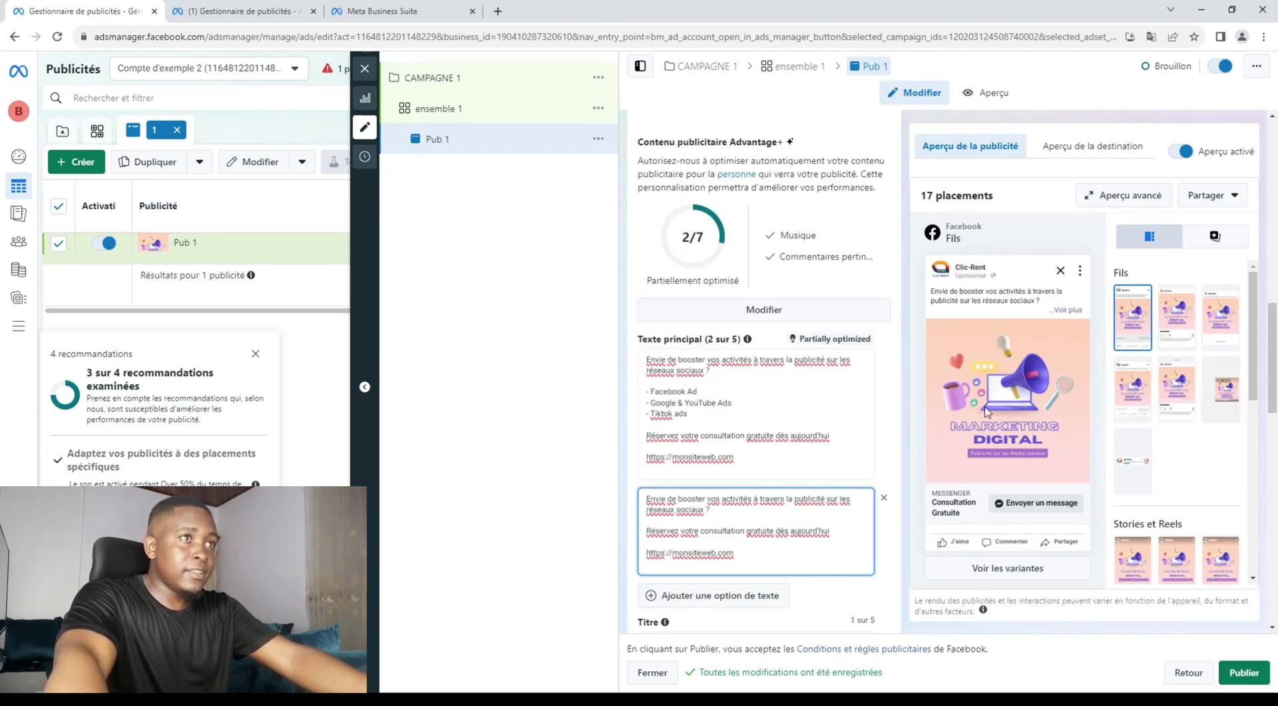
left_click(1066, 310)
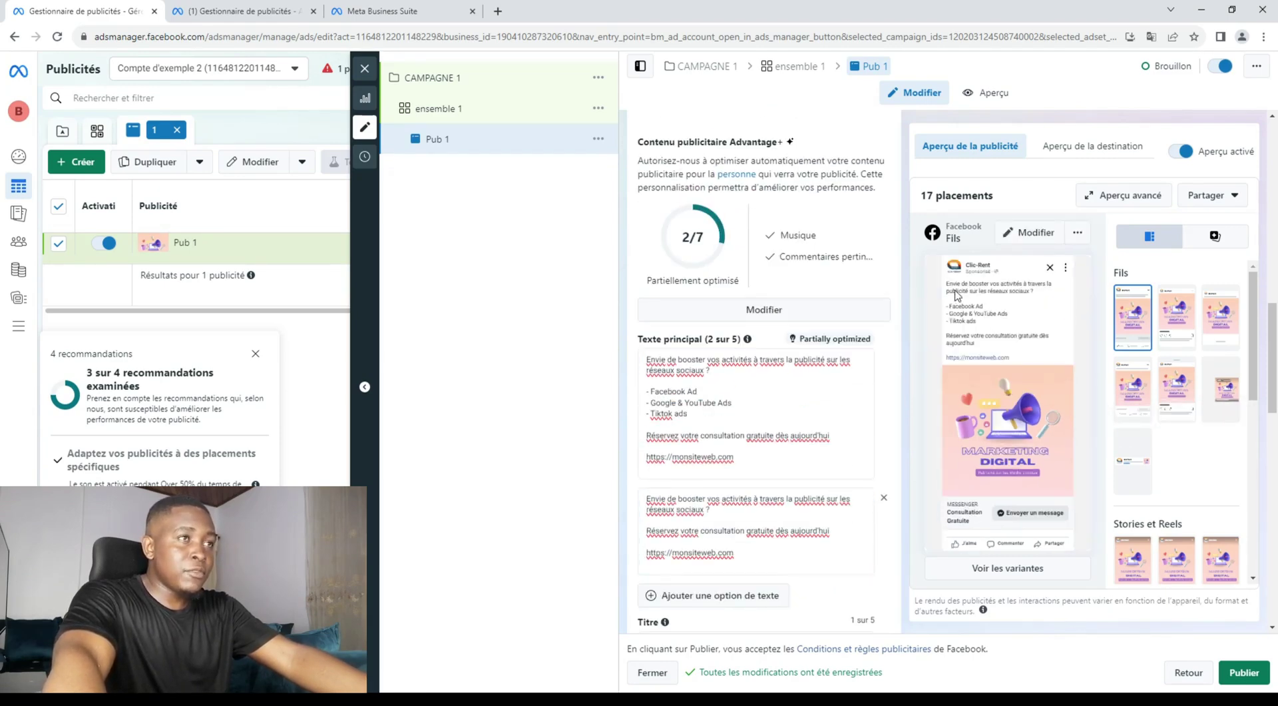
Fill the ad description with 'Réservez votre consultation gratuite dès aujourd'hui', copied from the second primary text.
scroll(768, 438, "down", 4)
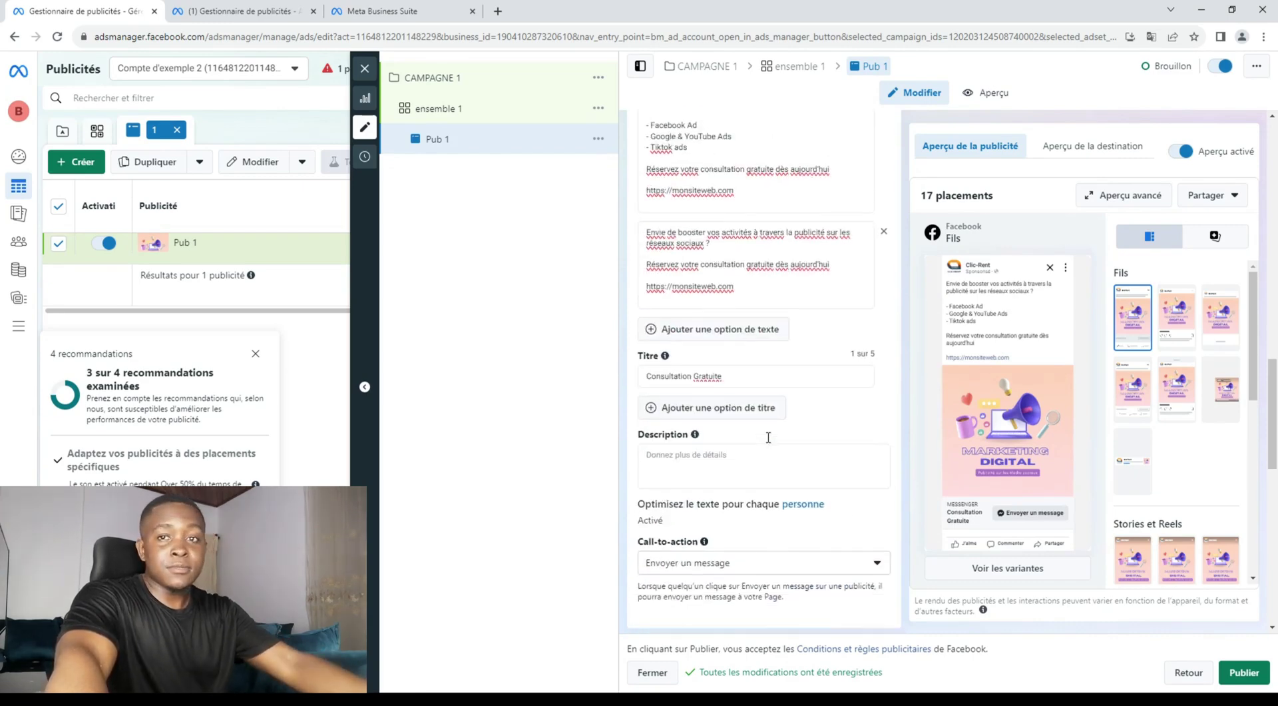
scroll(769, 438, "down", 1)
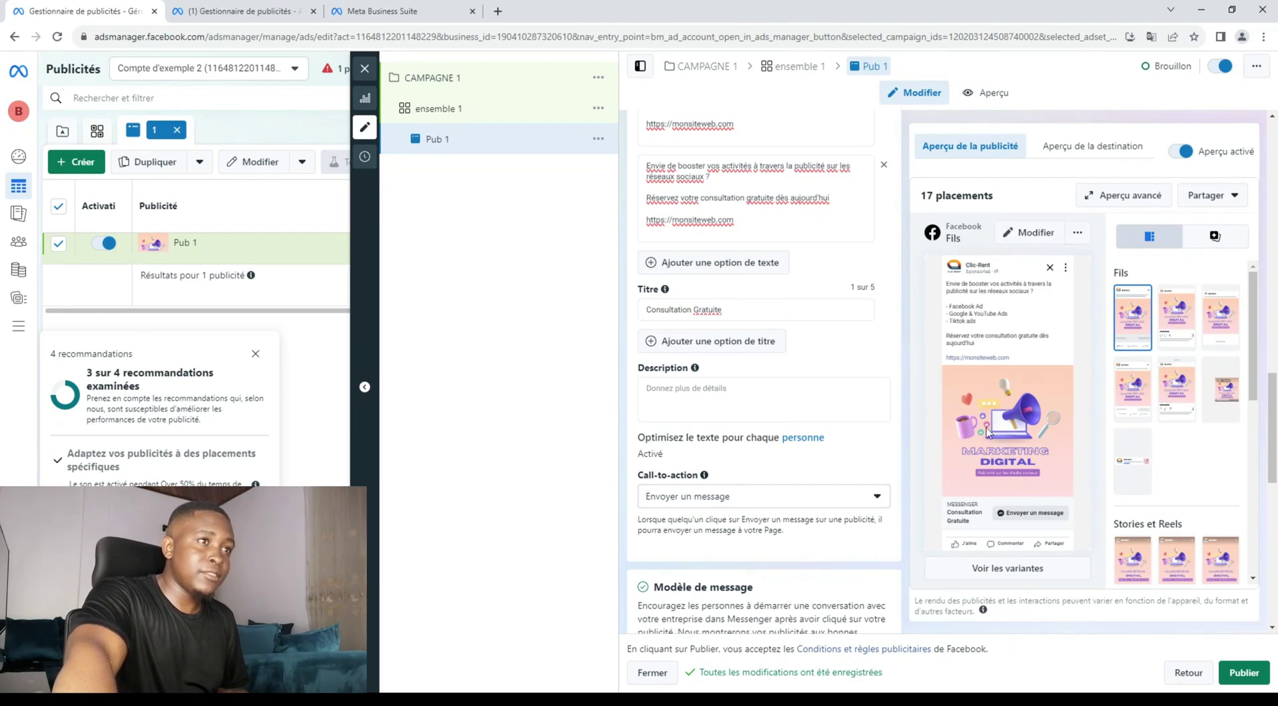
scroll(758, 468, "down", 1)
scroll(756, 400, "up", 1)
left_click(756, 393)
left_click_drag(822, 204, 639, 199)
key("ctrl+c")
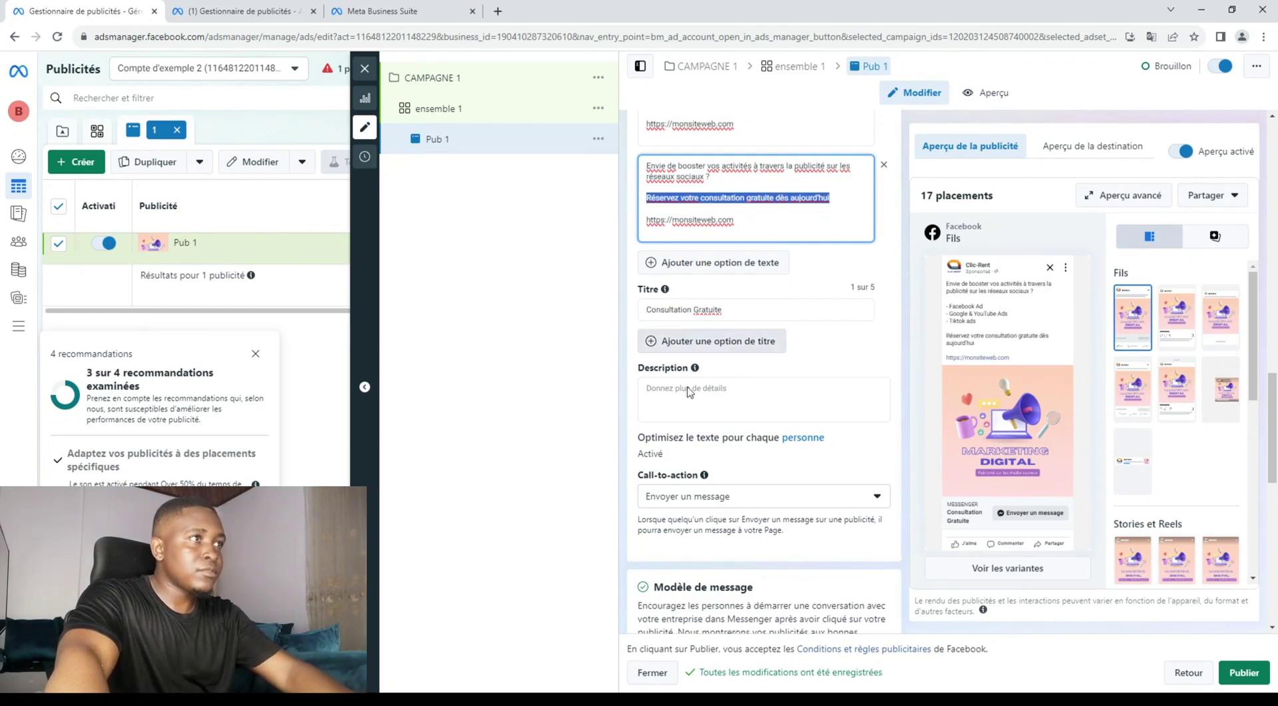
scroll(692, 362, "down", 1)
left_click(697, 321)
key("ctrl+v")
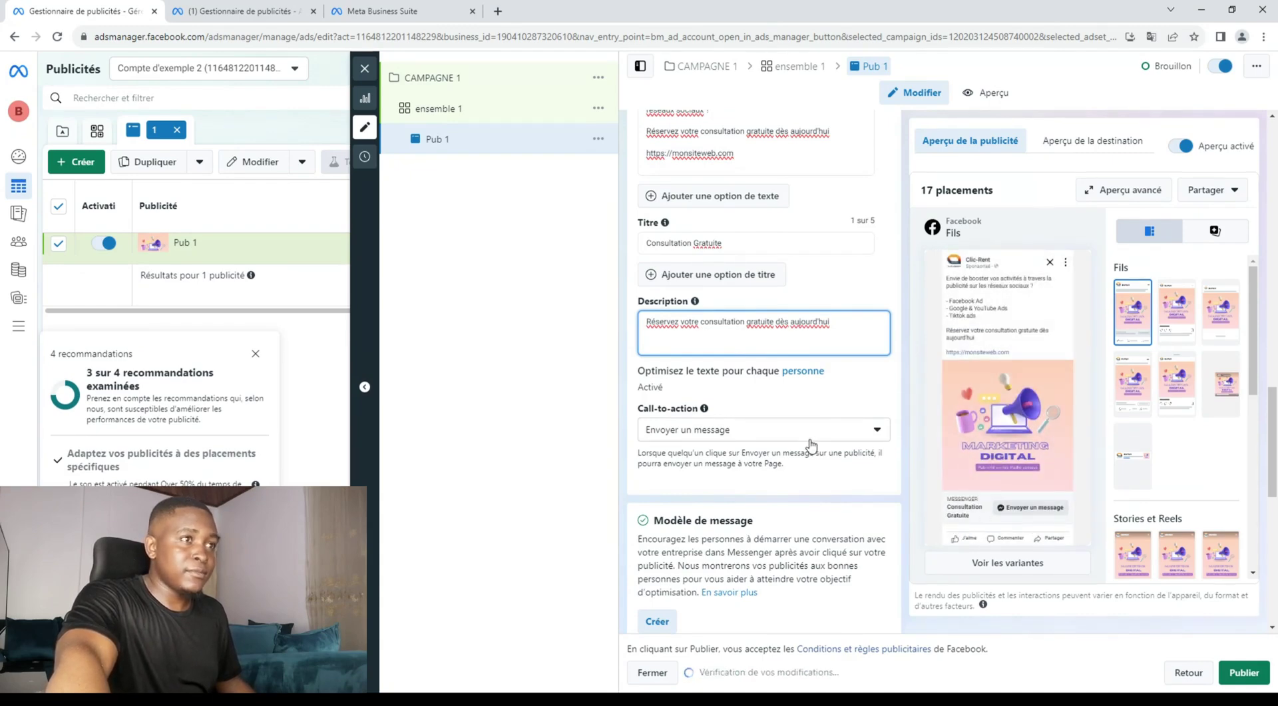
Review the ad's content settings alongside the Facebook Fils preview and its Envoyer un message call-to-action.
scroll(788, 404, "down", 3)
scroll(896, 432, "down", 6)
scroll(864, 550, "up", 15)
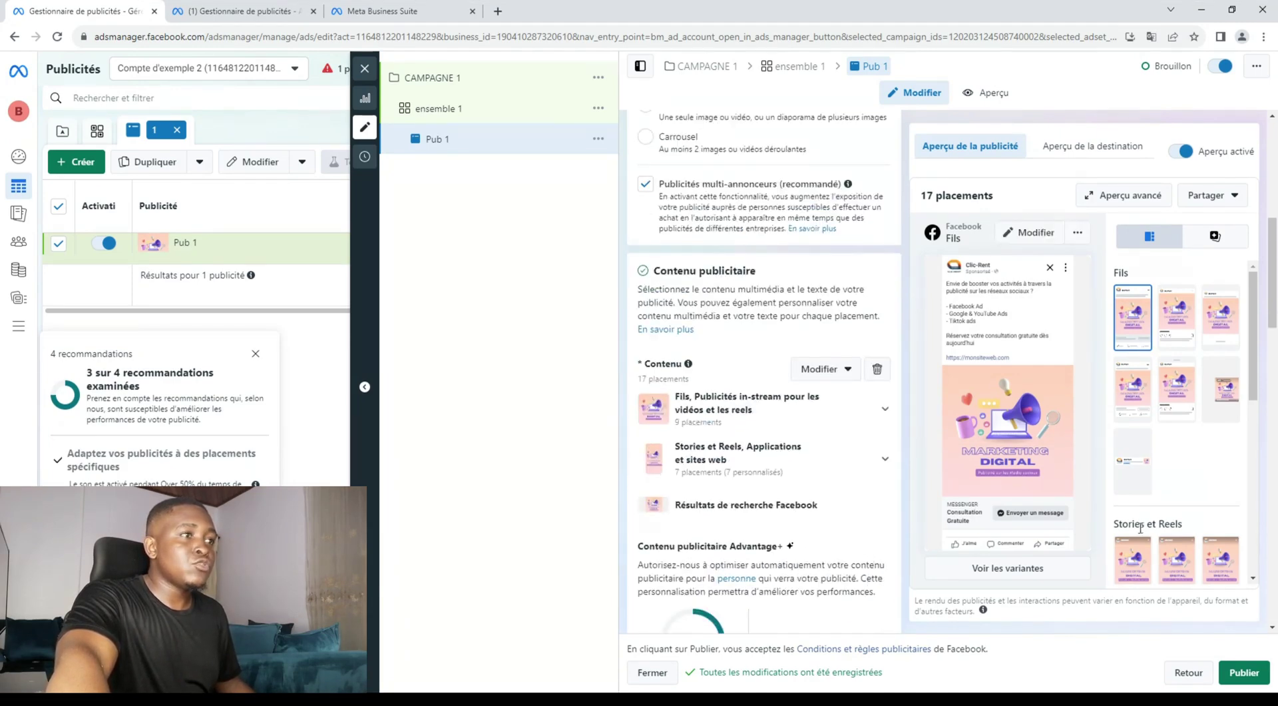
mouse_move(1039, 433)
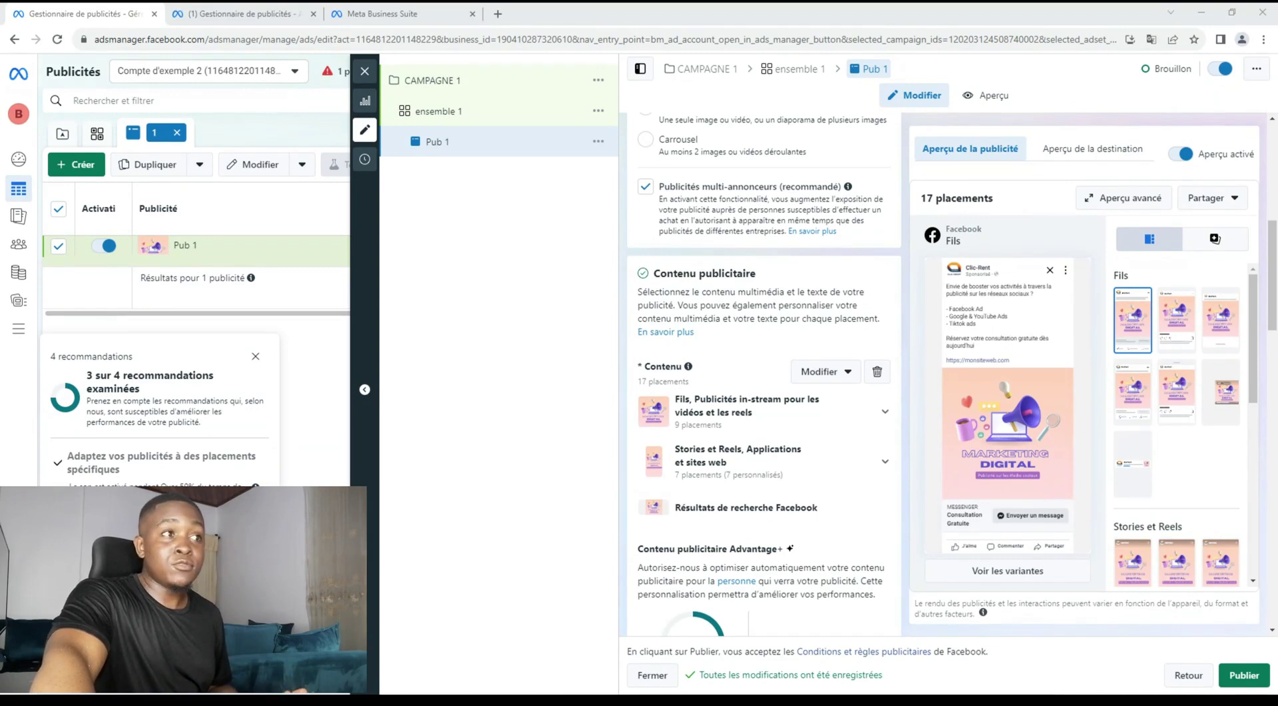
scroll(801, 444, "down", 2)
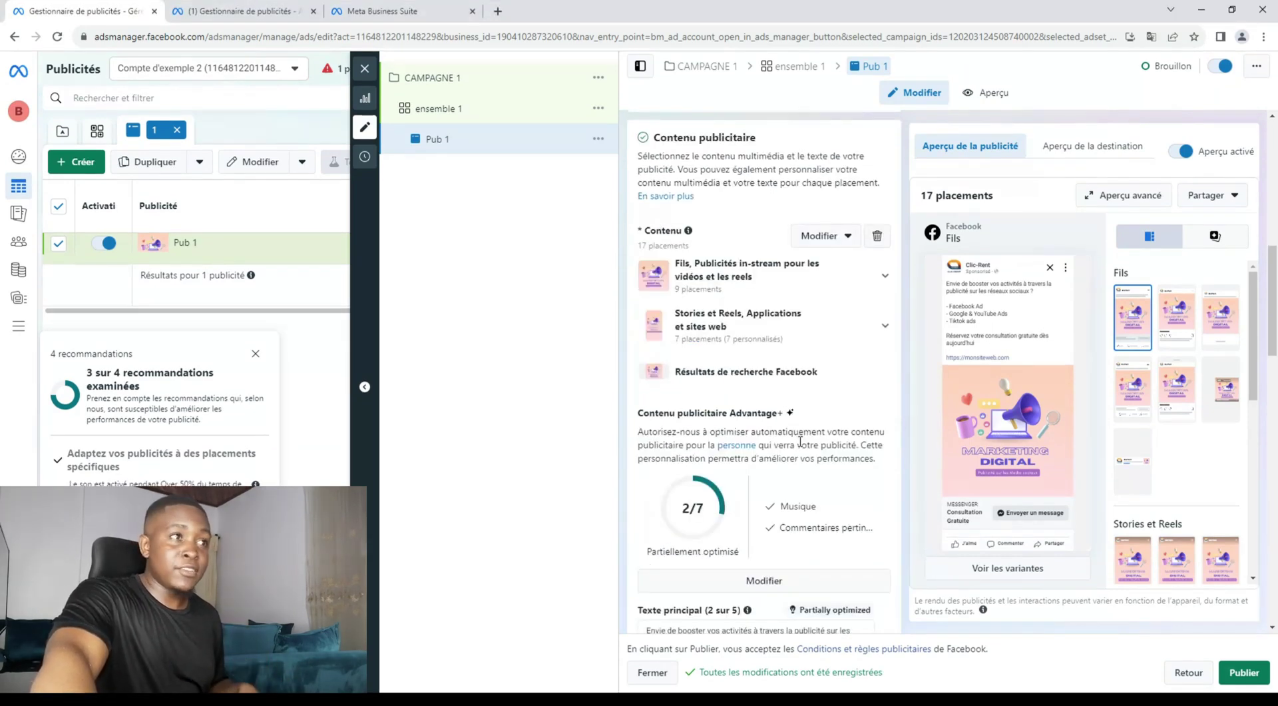
scroll(801, 442, "up", 4)
scroll(842, 431, "down", 2)
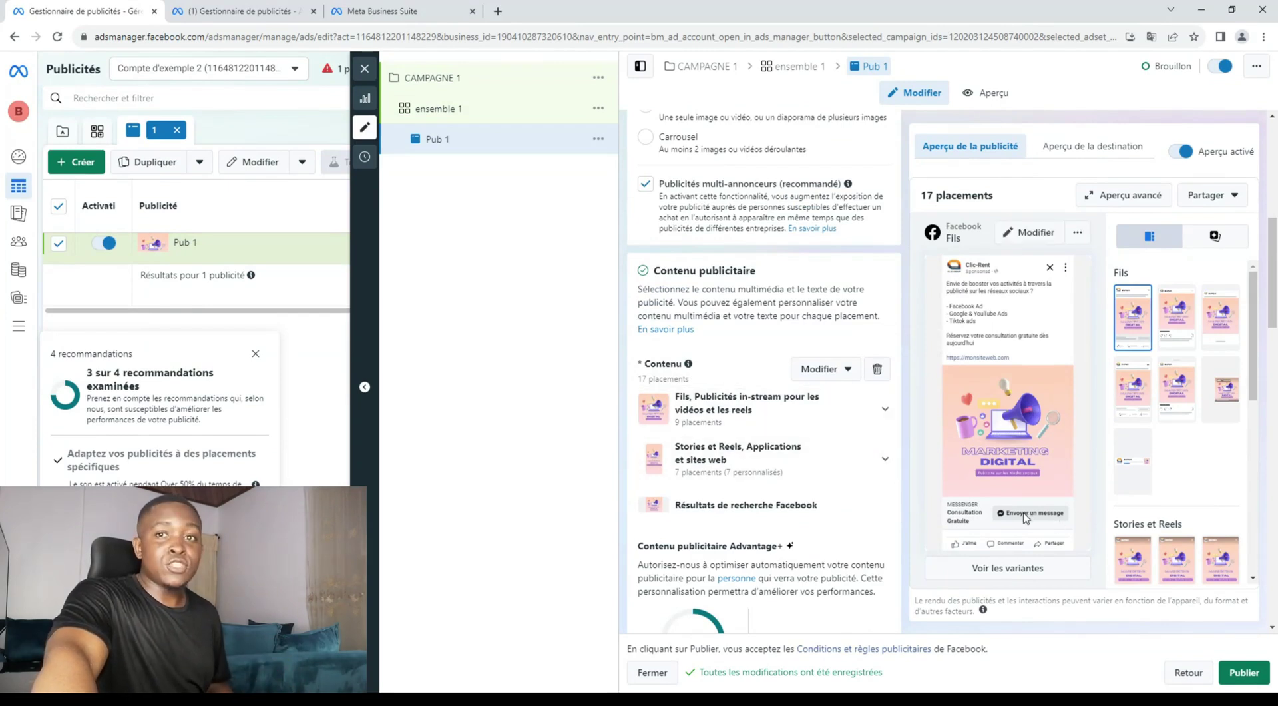
scroll(801, 554, "down", 1)
scroll(802, 554, "down", 1)
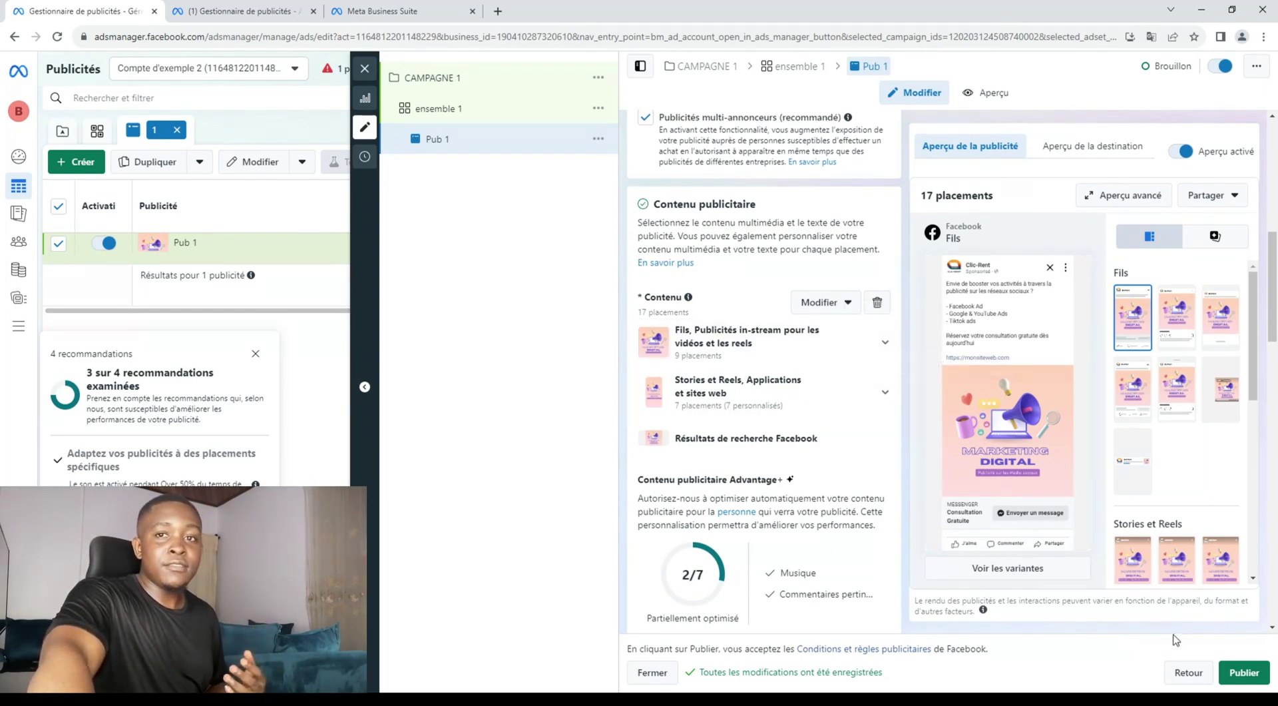
Examine the ad's Modèle de message section and the website, app and offline event options under Suivi.
scroll(822, 474, "down", 15)
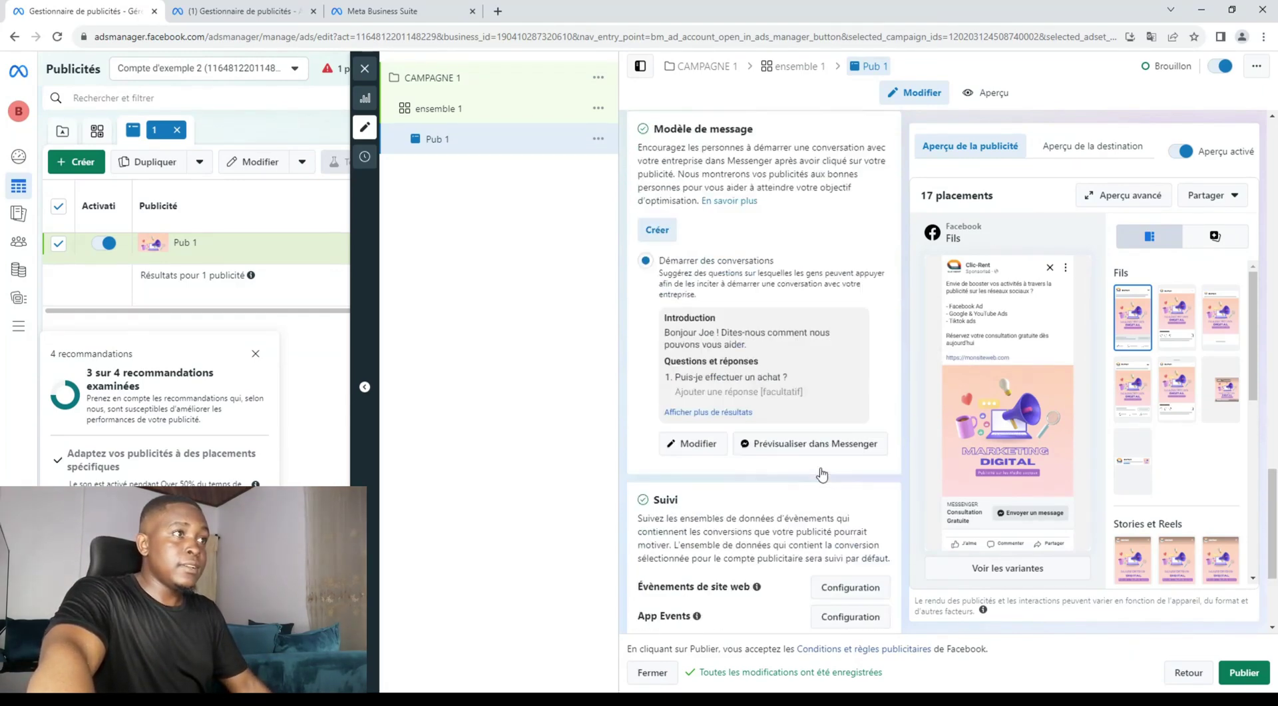
scroll(822, 474, "down", 3)
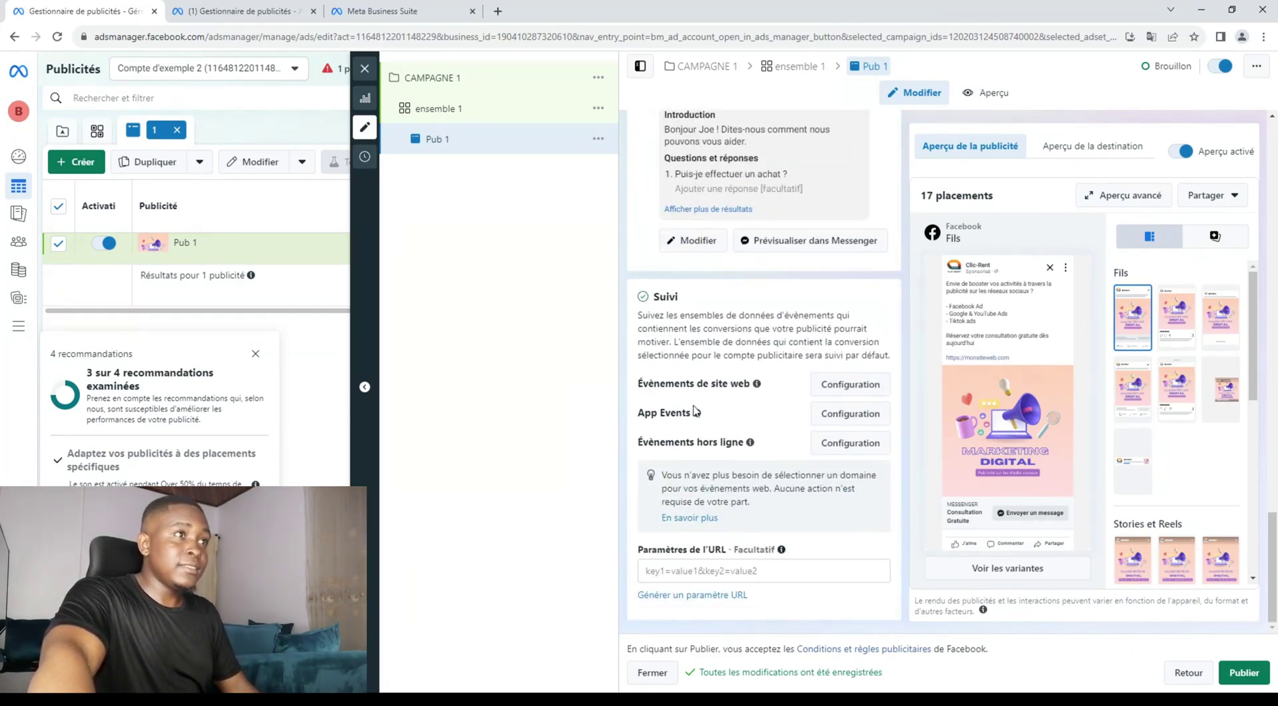
mouse_move(729, 385)
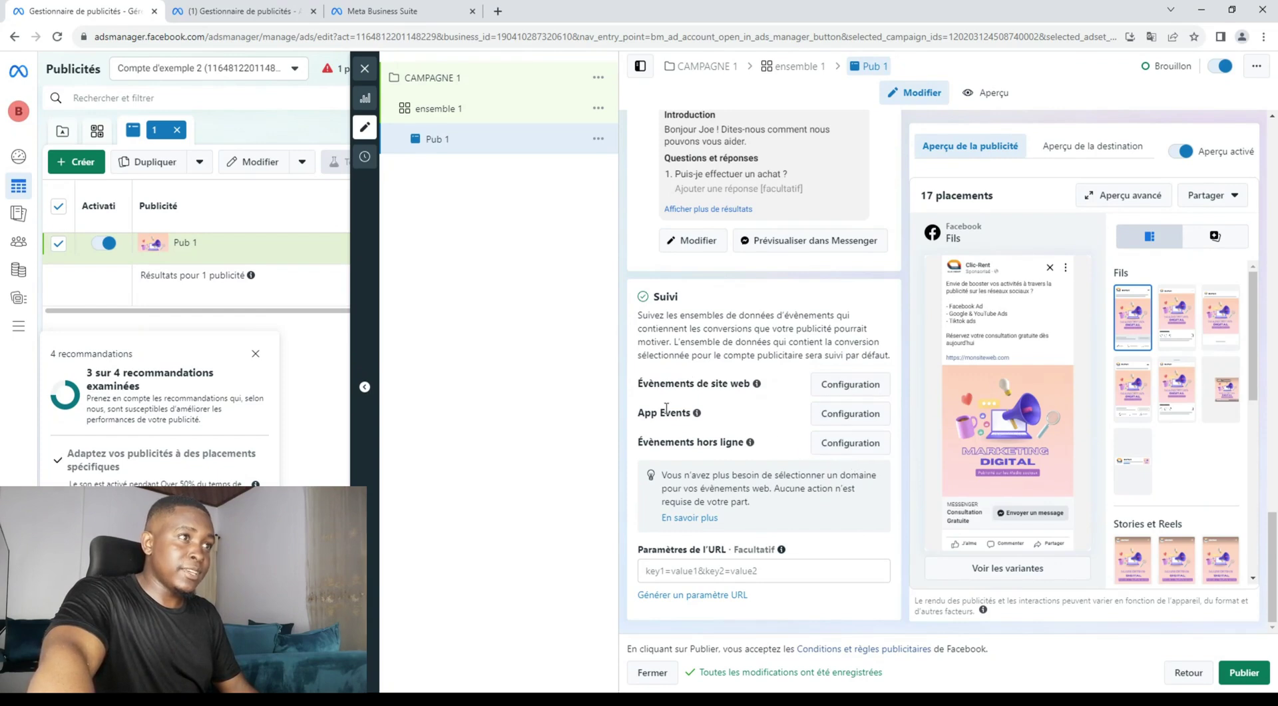
mouse_move(803, 410)
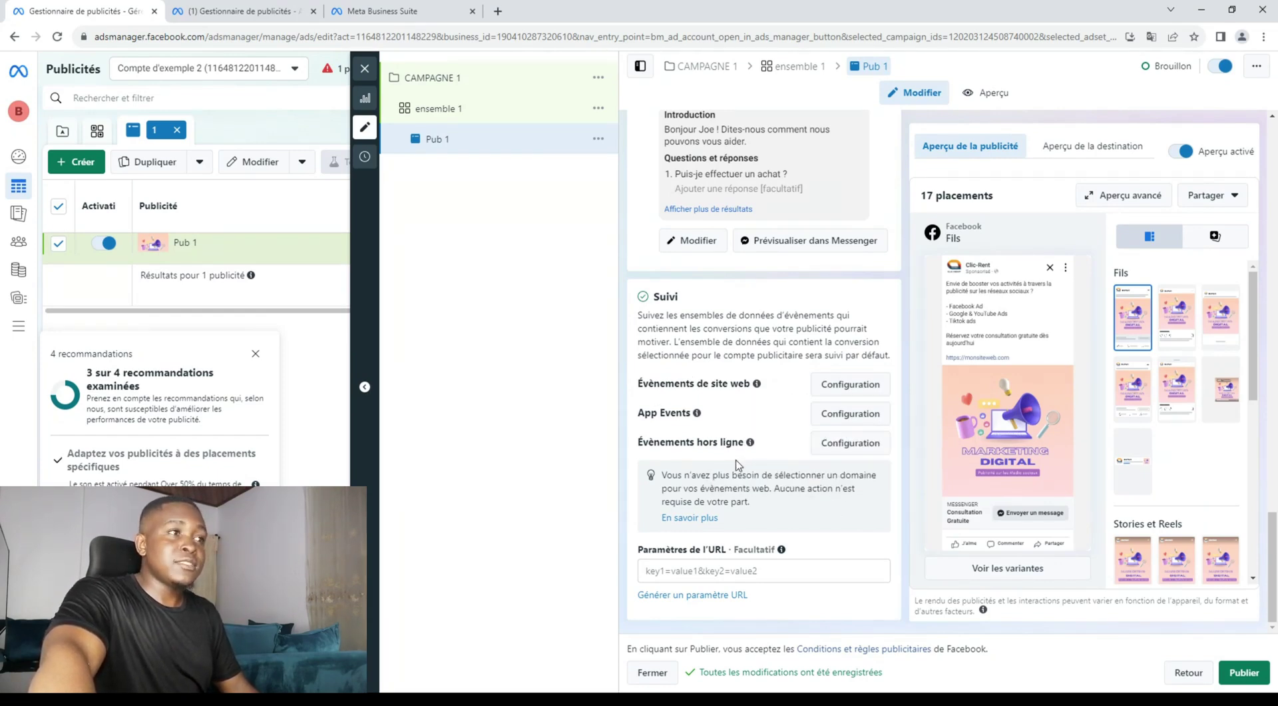
scroll(743, 466, "up", 7)
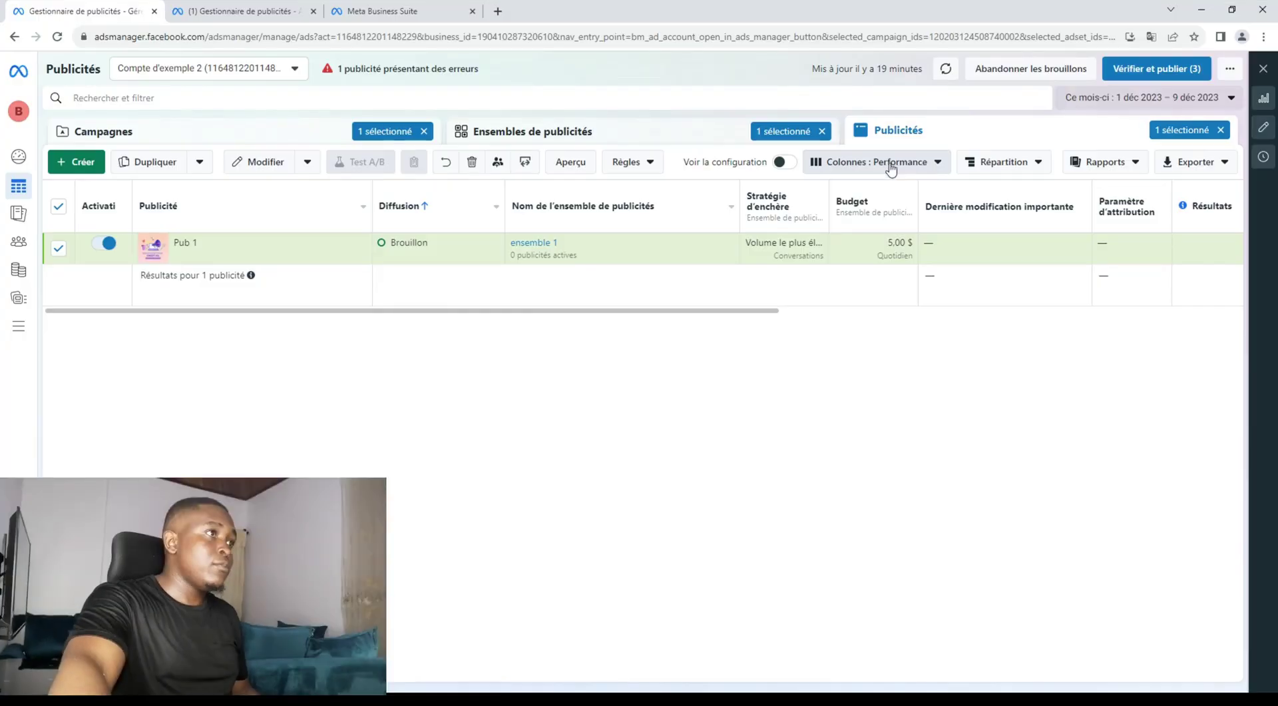
Switch the ads table to the Performance et clics column preset.
left_click(918, 168)
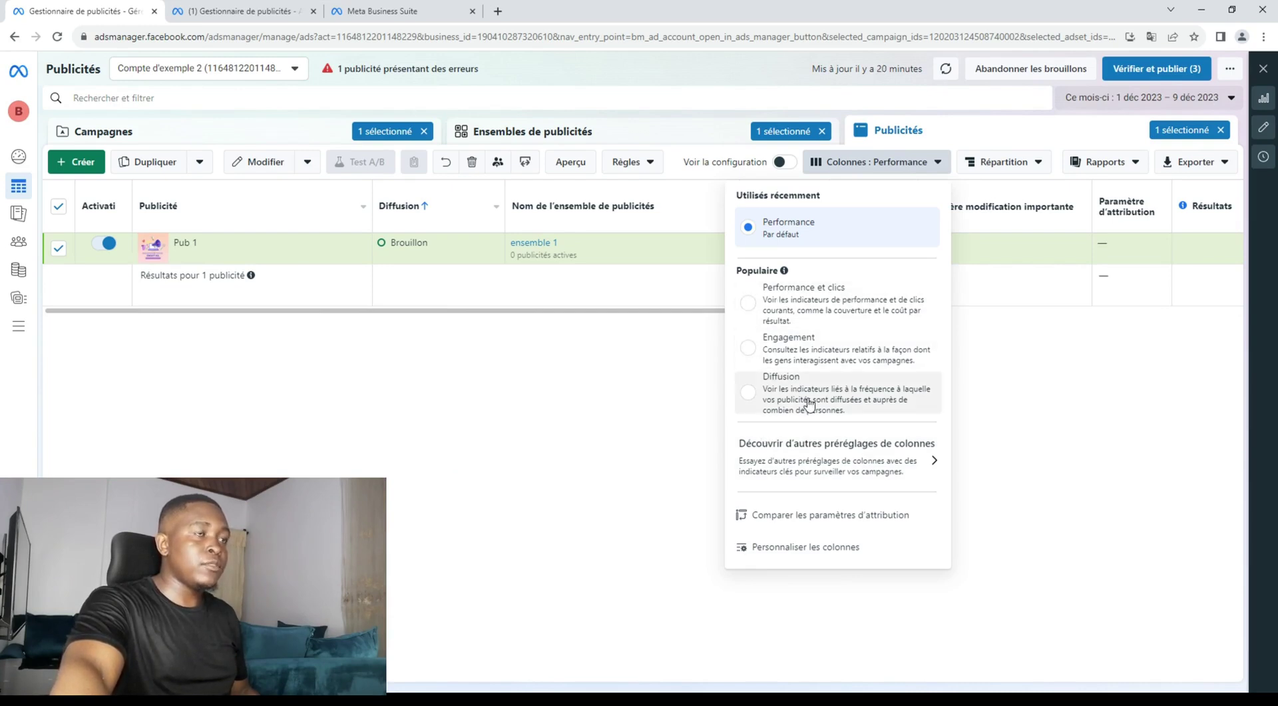
left_click(595, 464)
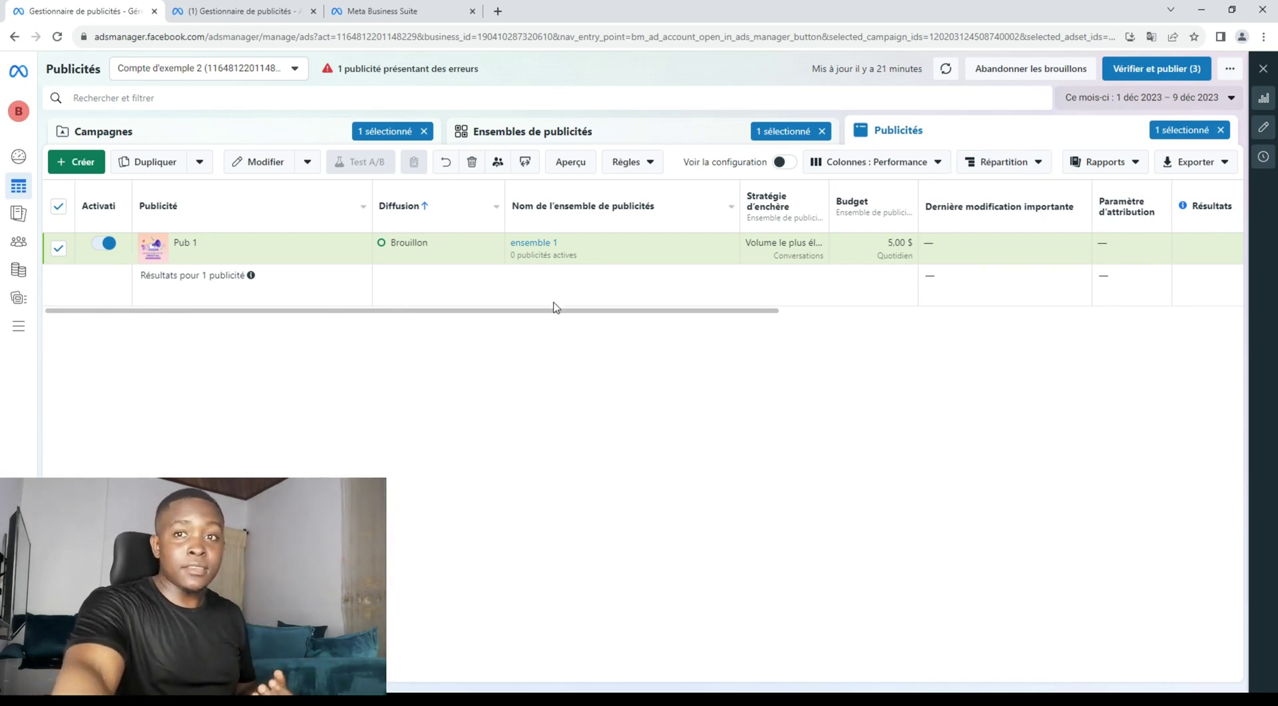
left_click(910, 160)
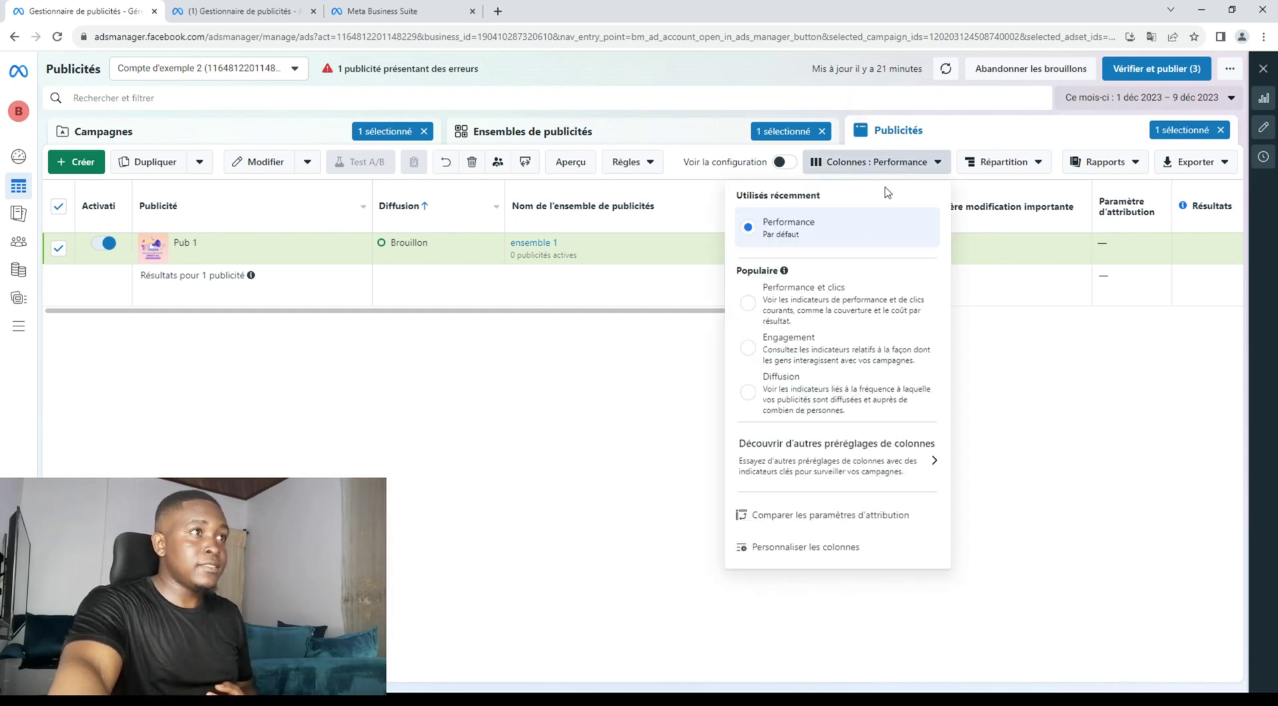
left_click(817, 303)
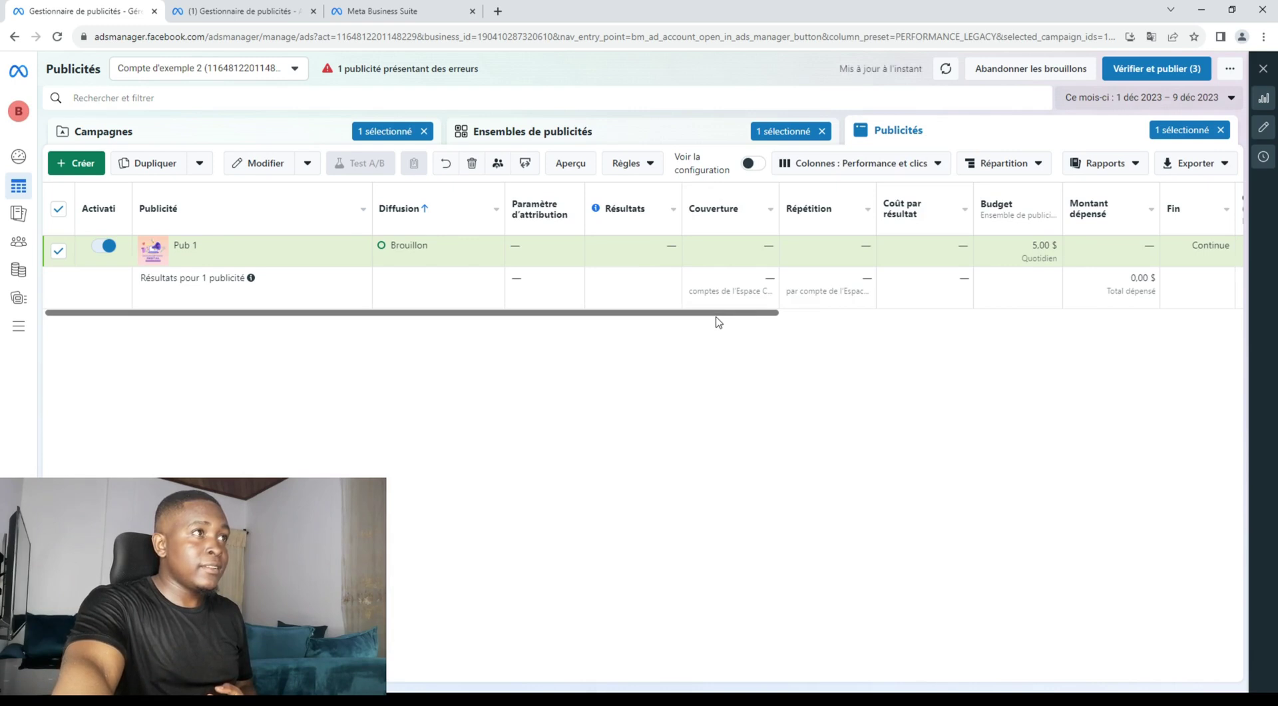
Examine the performance and click metric columns across the full width of the ads table.
scroll(825, 312, "right", 3)
left_click_drag(824, 312, 1272, 318)
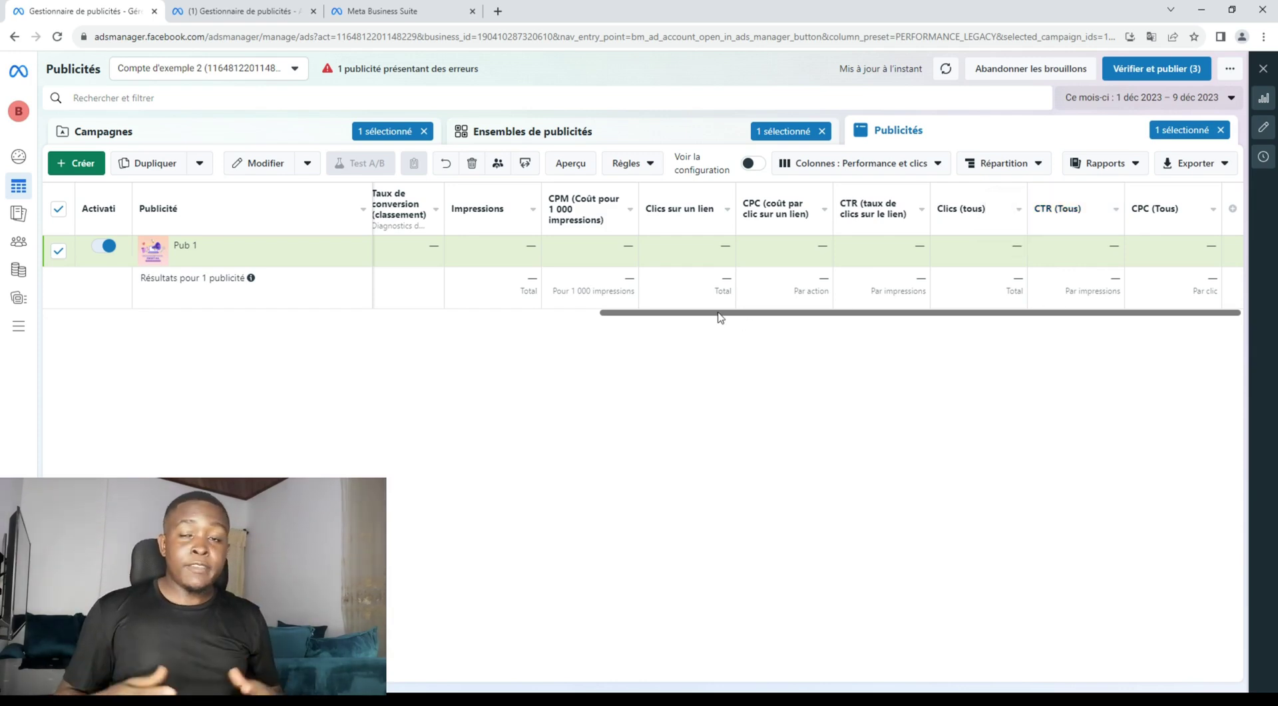
left_click_drag(719, 317, 126, 281)
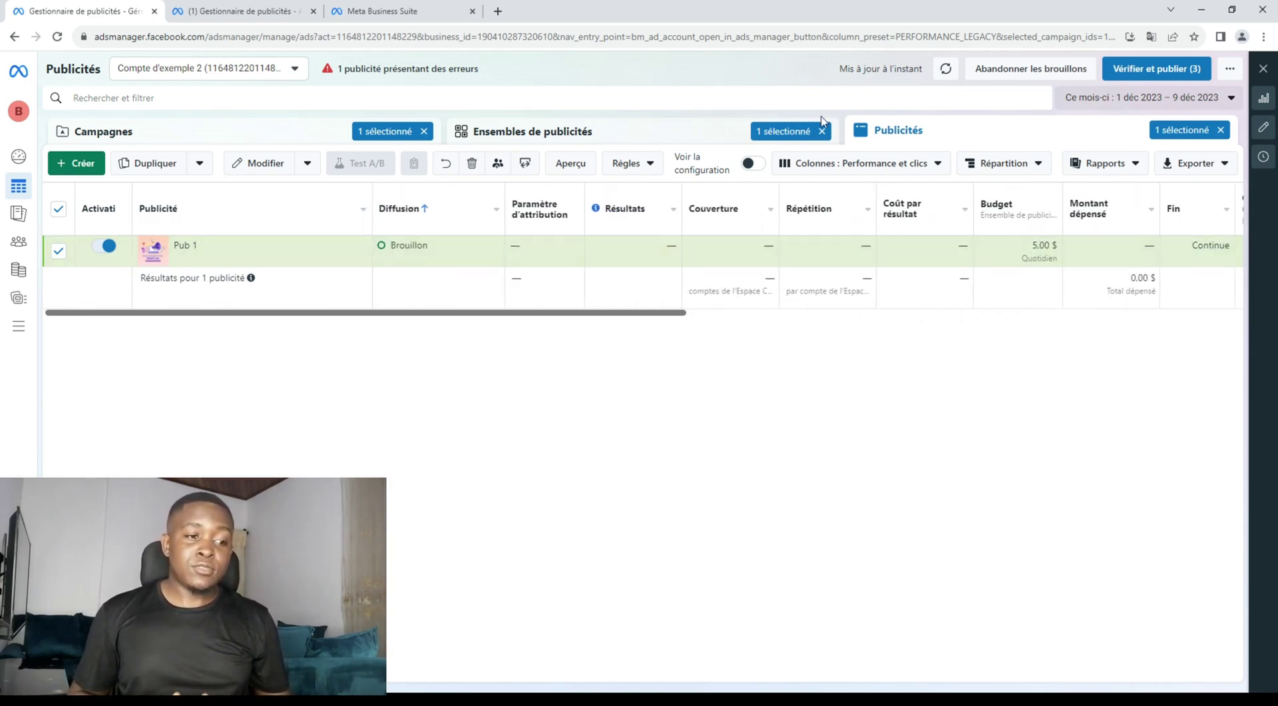